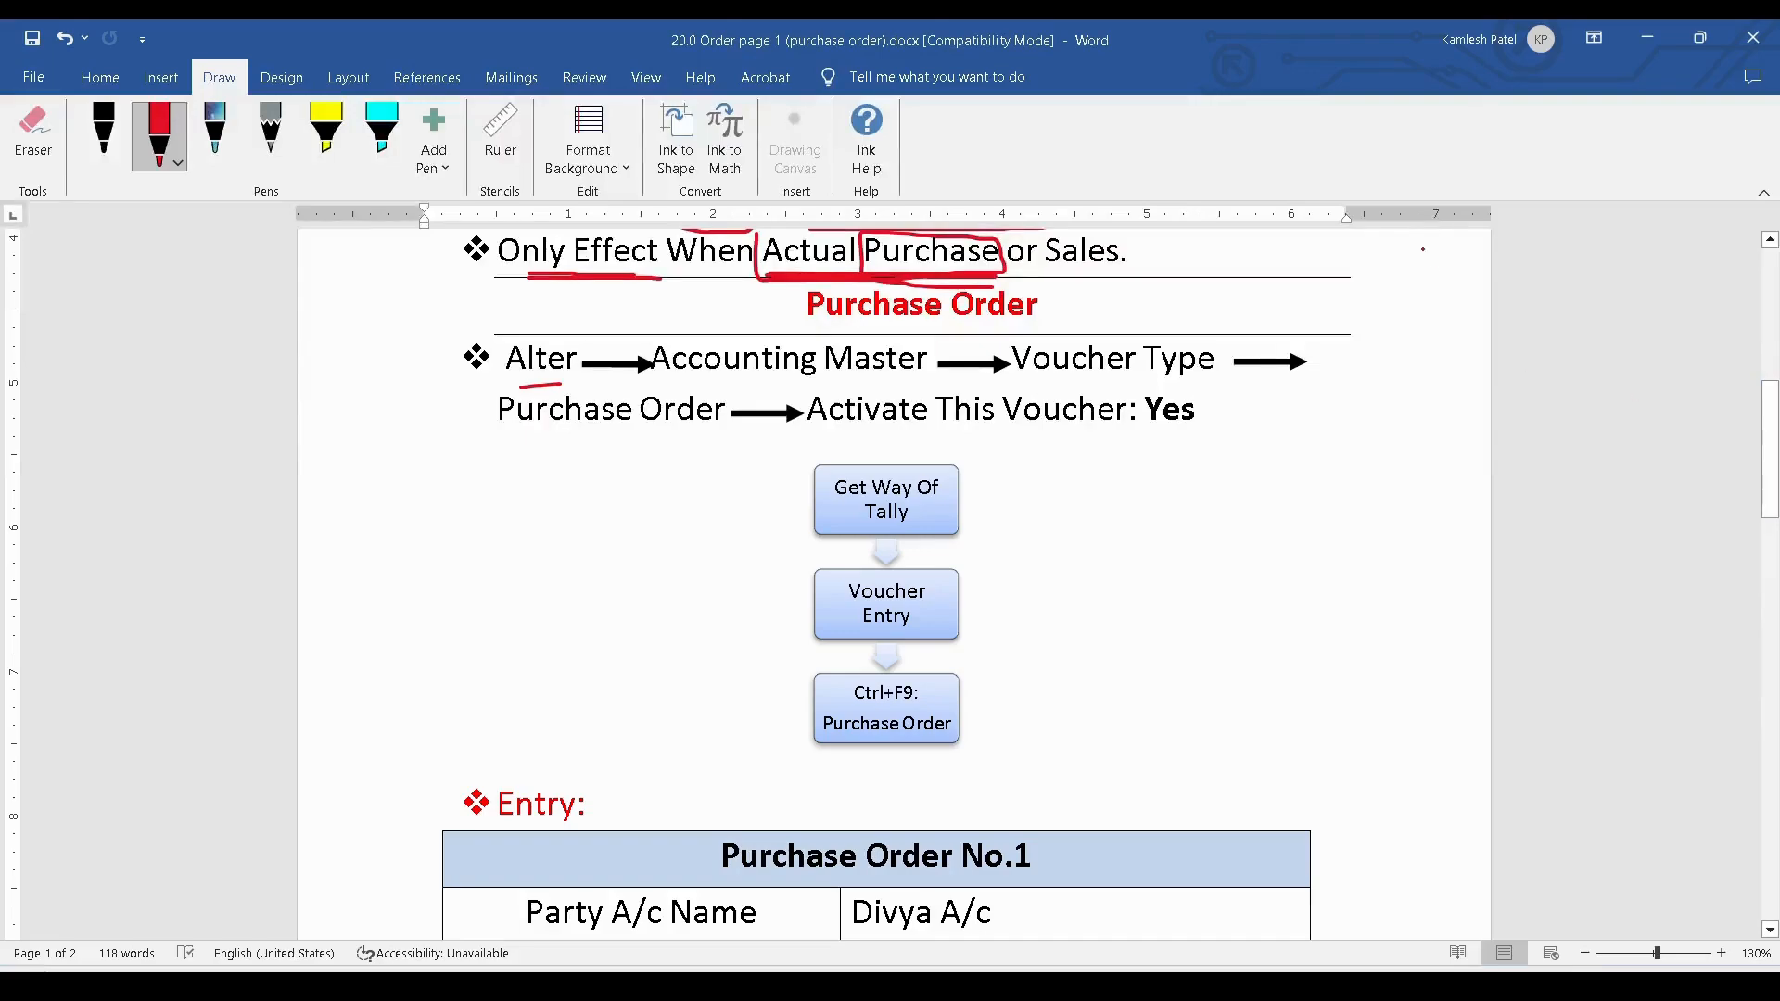
Step: Underline "Accounting Master" and "Voucher Type" with red ink in the Purchase Order notes
{"action": "left_click_drag", "start_coordinate": [806, 381], "coordinate": [854, 381]}
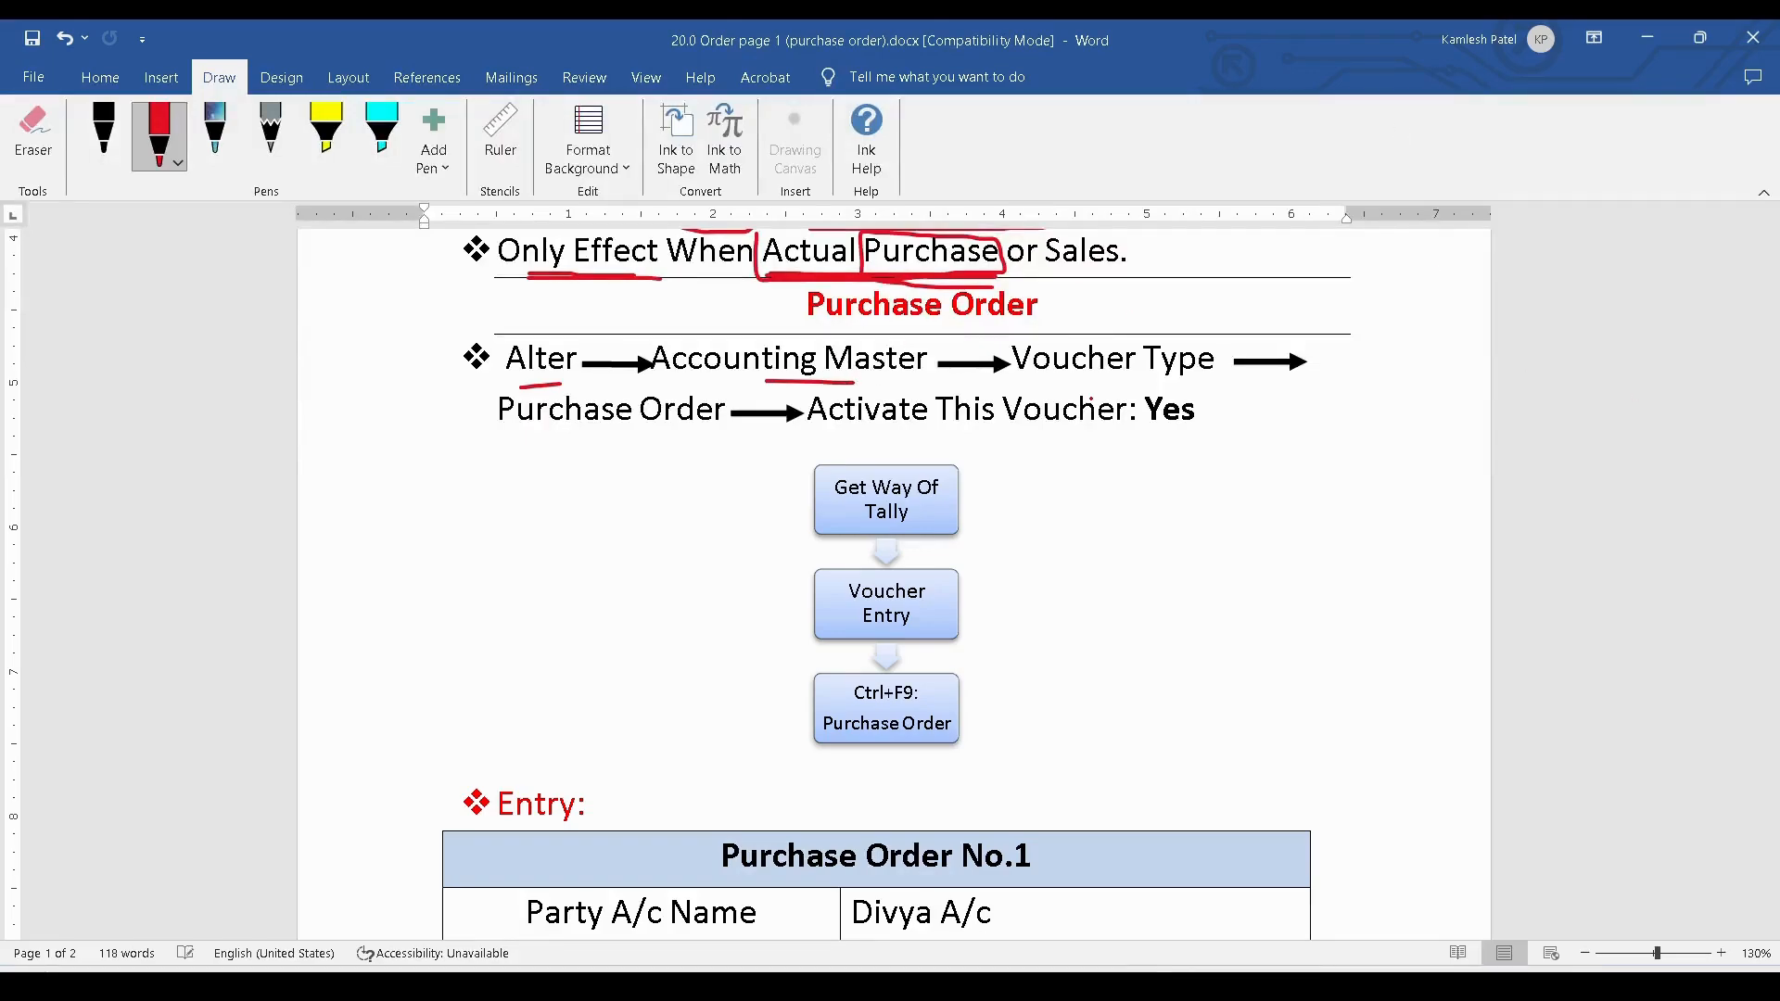
{"action": "left_click_drag", "start_coordinate": [1082, 383], "coordinate": [1164, 386]}
Step: Switch to TallyPrime and open the list of voucher types for alteration from the accounting masters
{"action": "key", "text": "alt+Tab"}
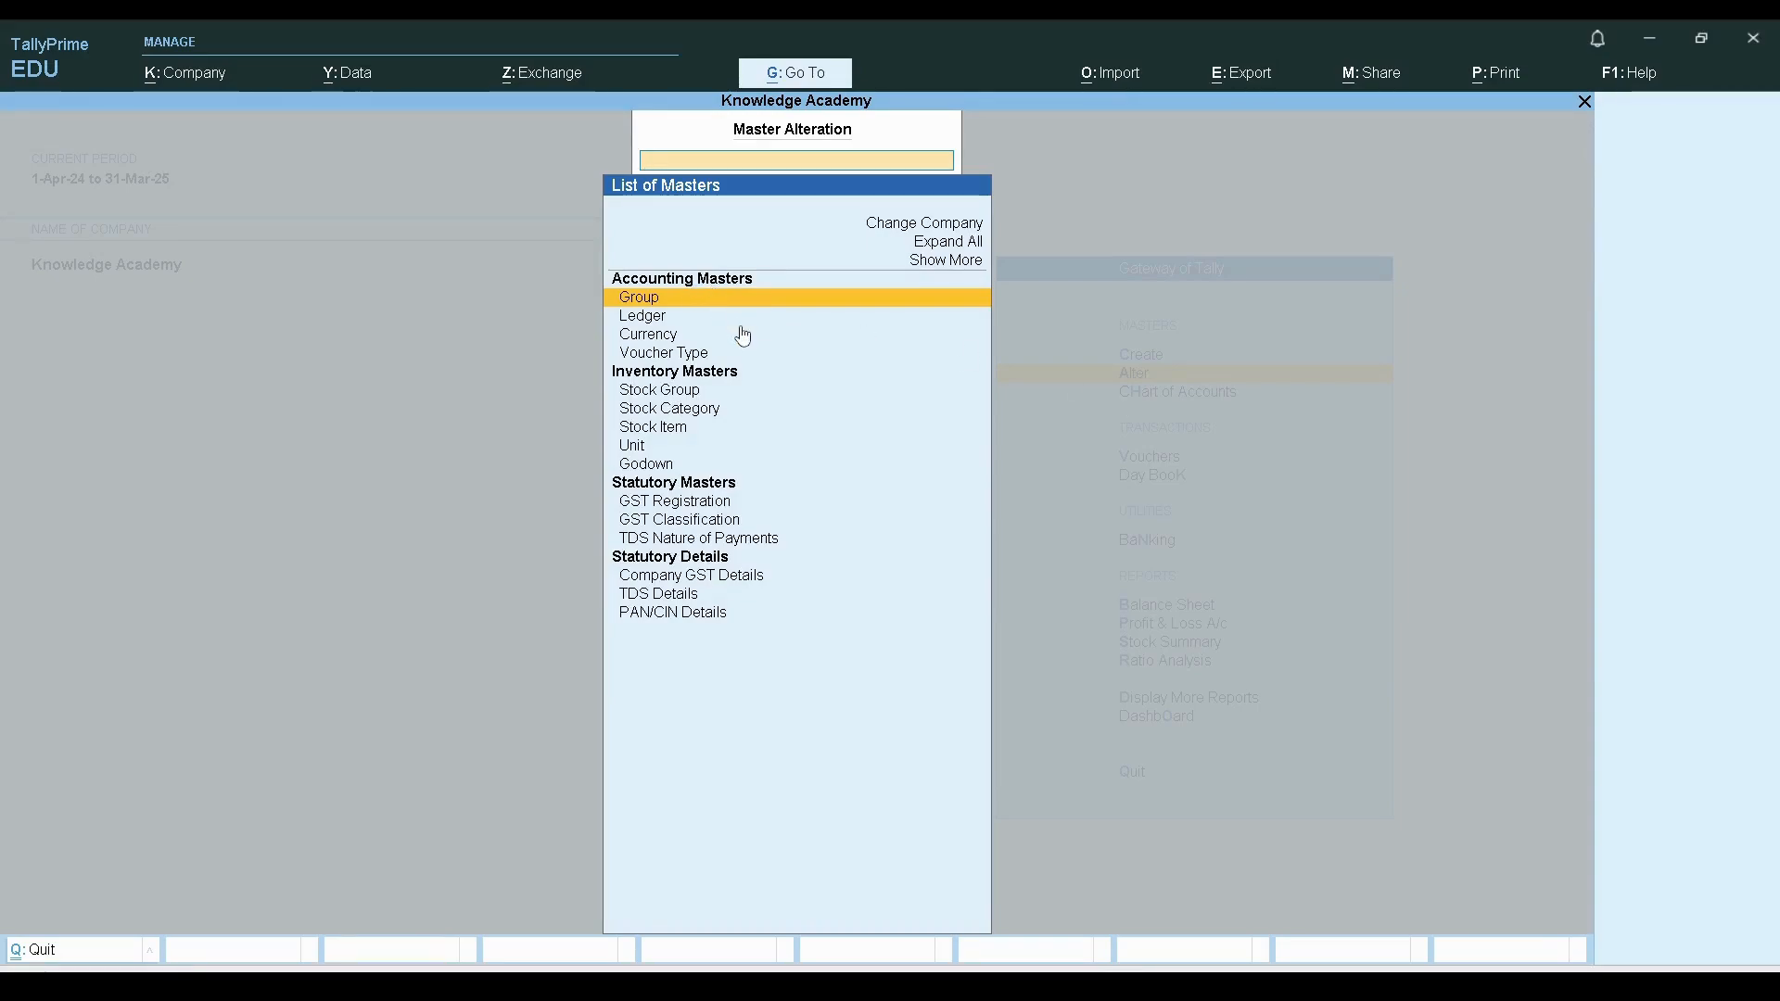
{"action": "key", "text": "Down"}
{"action": "key", "text": "Down"}
{"action": "key", "text": "Down"}
{"action": "key", "text": "Return"}
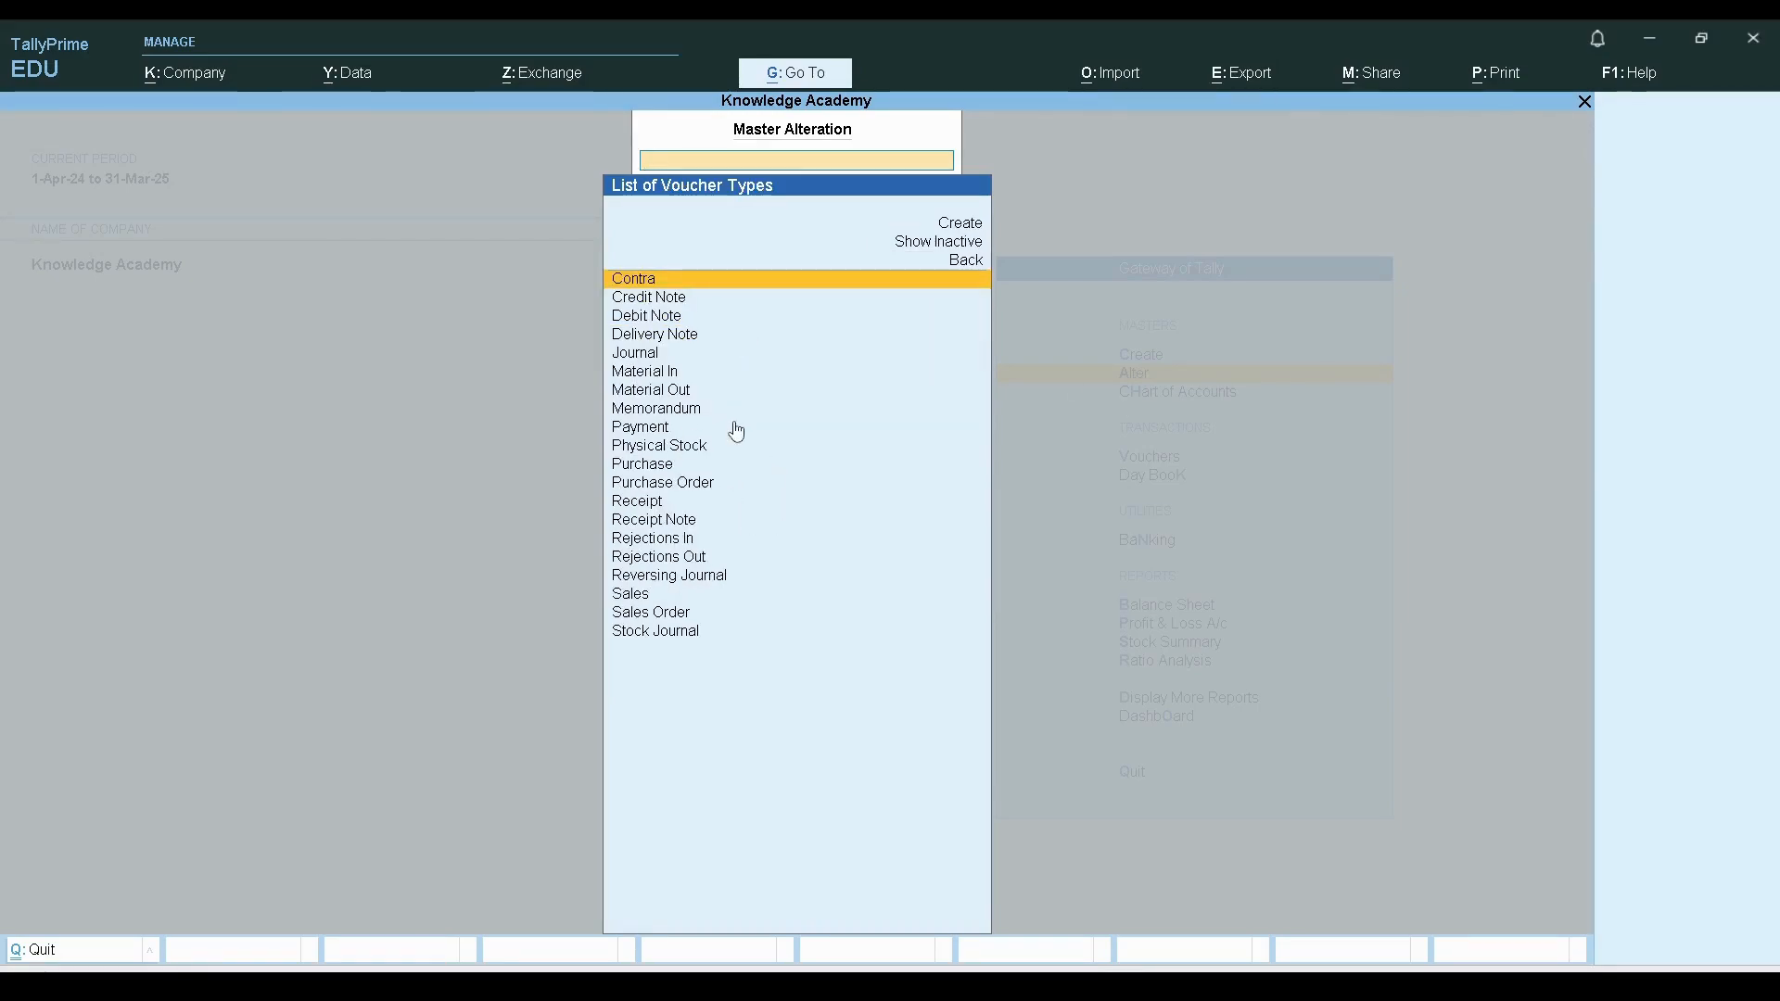
Step: Underline "Purchase Order" in red below the Alter line of the Word notes, and return to TallyPrime
{"action": "key", "text": "alt+Tab"}
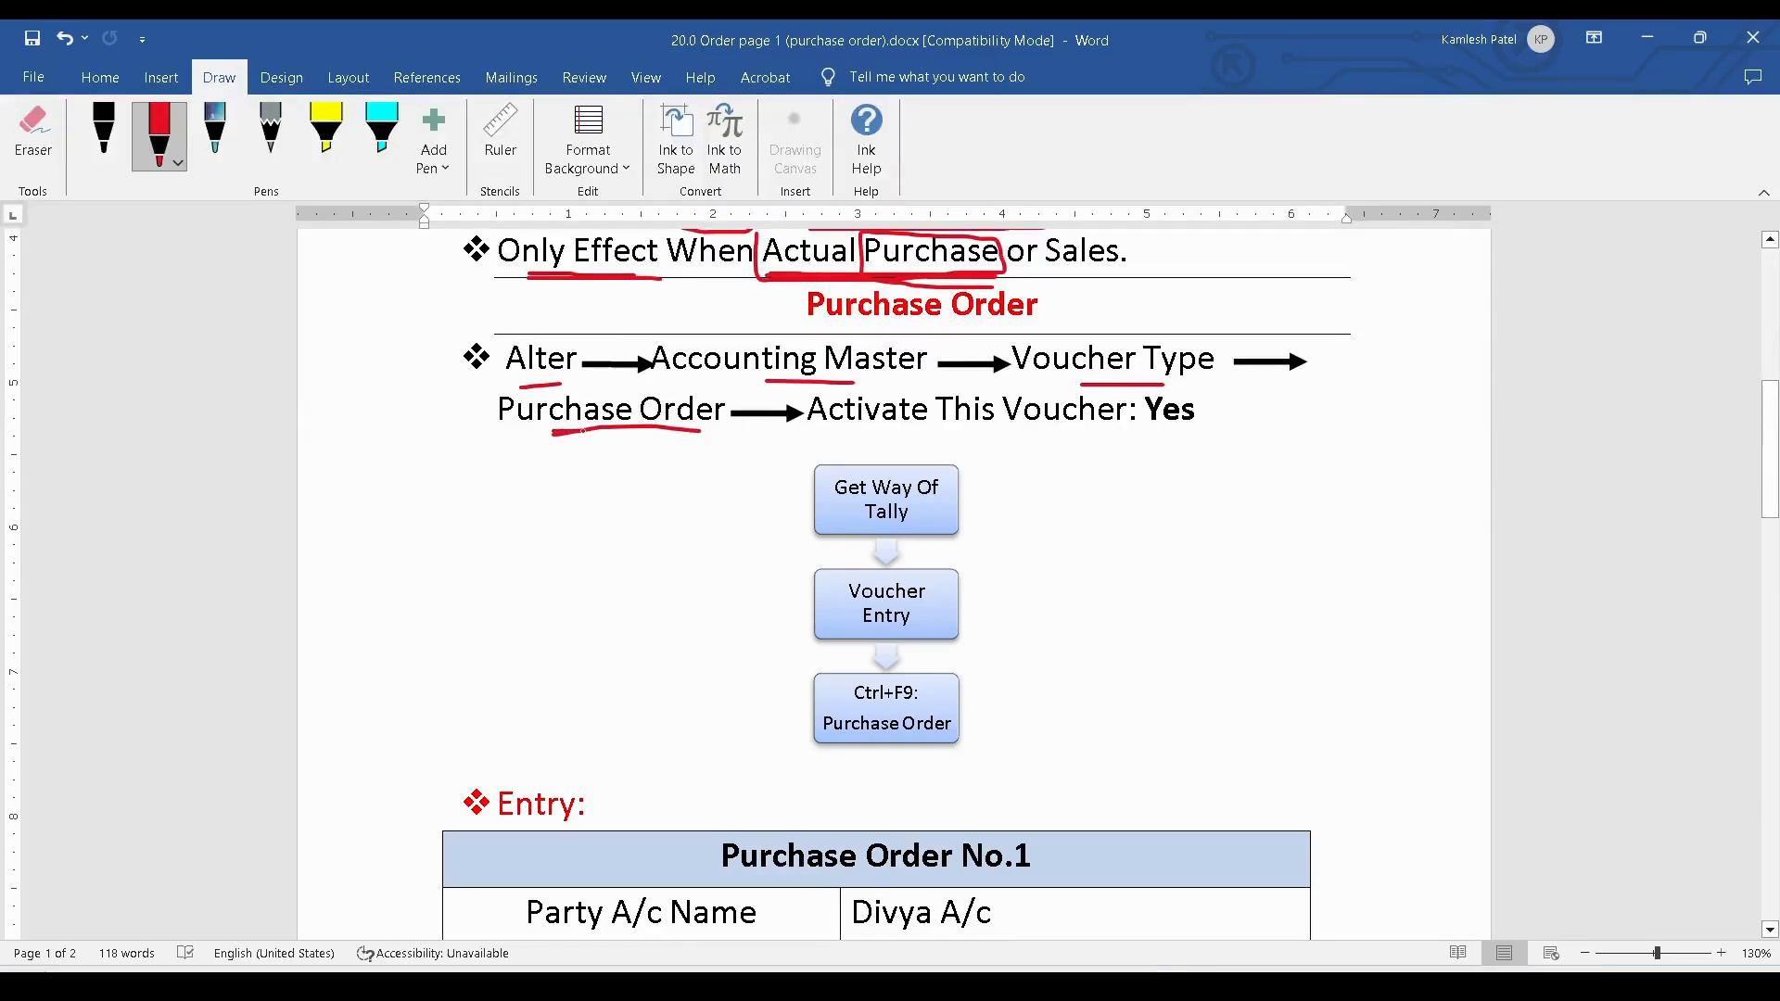
{"action": "left_click_drag", "start_coordinate": [581, 431], "coordinate": [701, 432]}
{"action": "key", "text": "alt+Tab"}
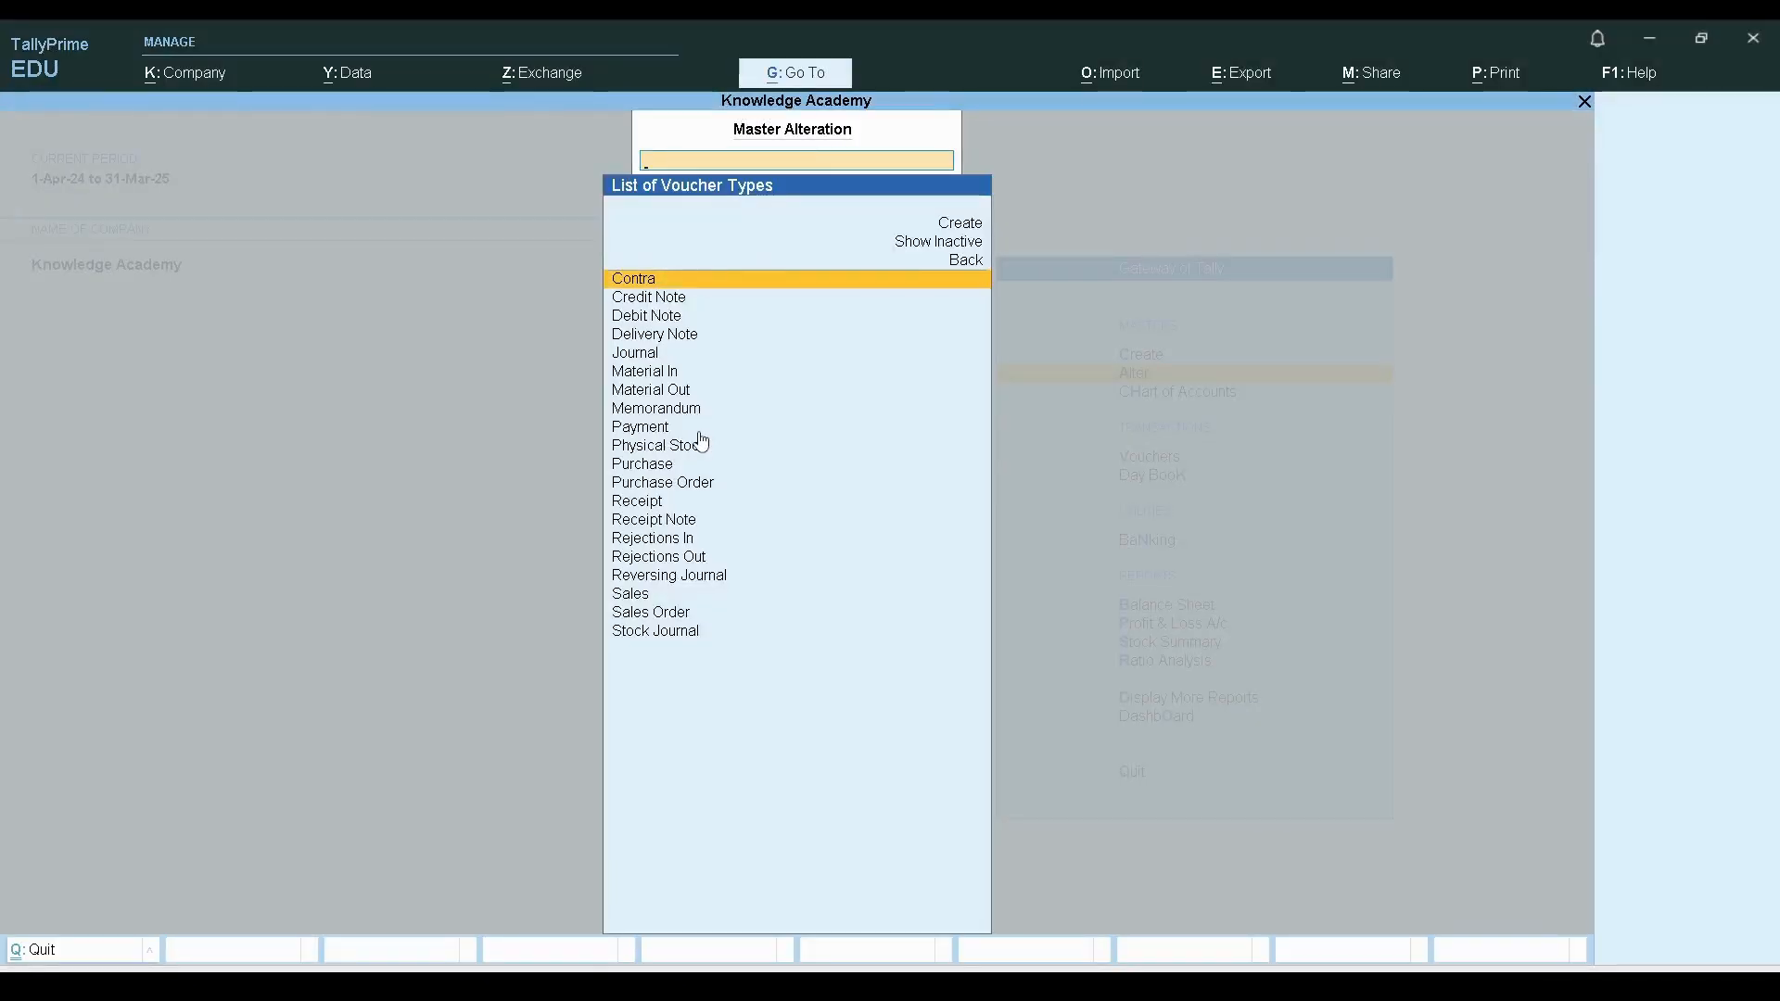
Step: Open the Purchase Order voucher type for alteration
{"action": "type", "text": "Pur"}
{"action": "key", "text": "Down"}
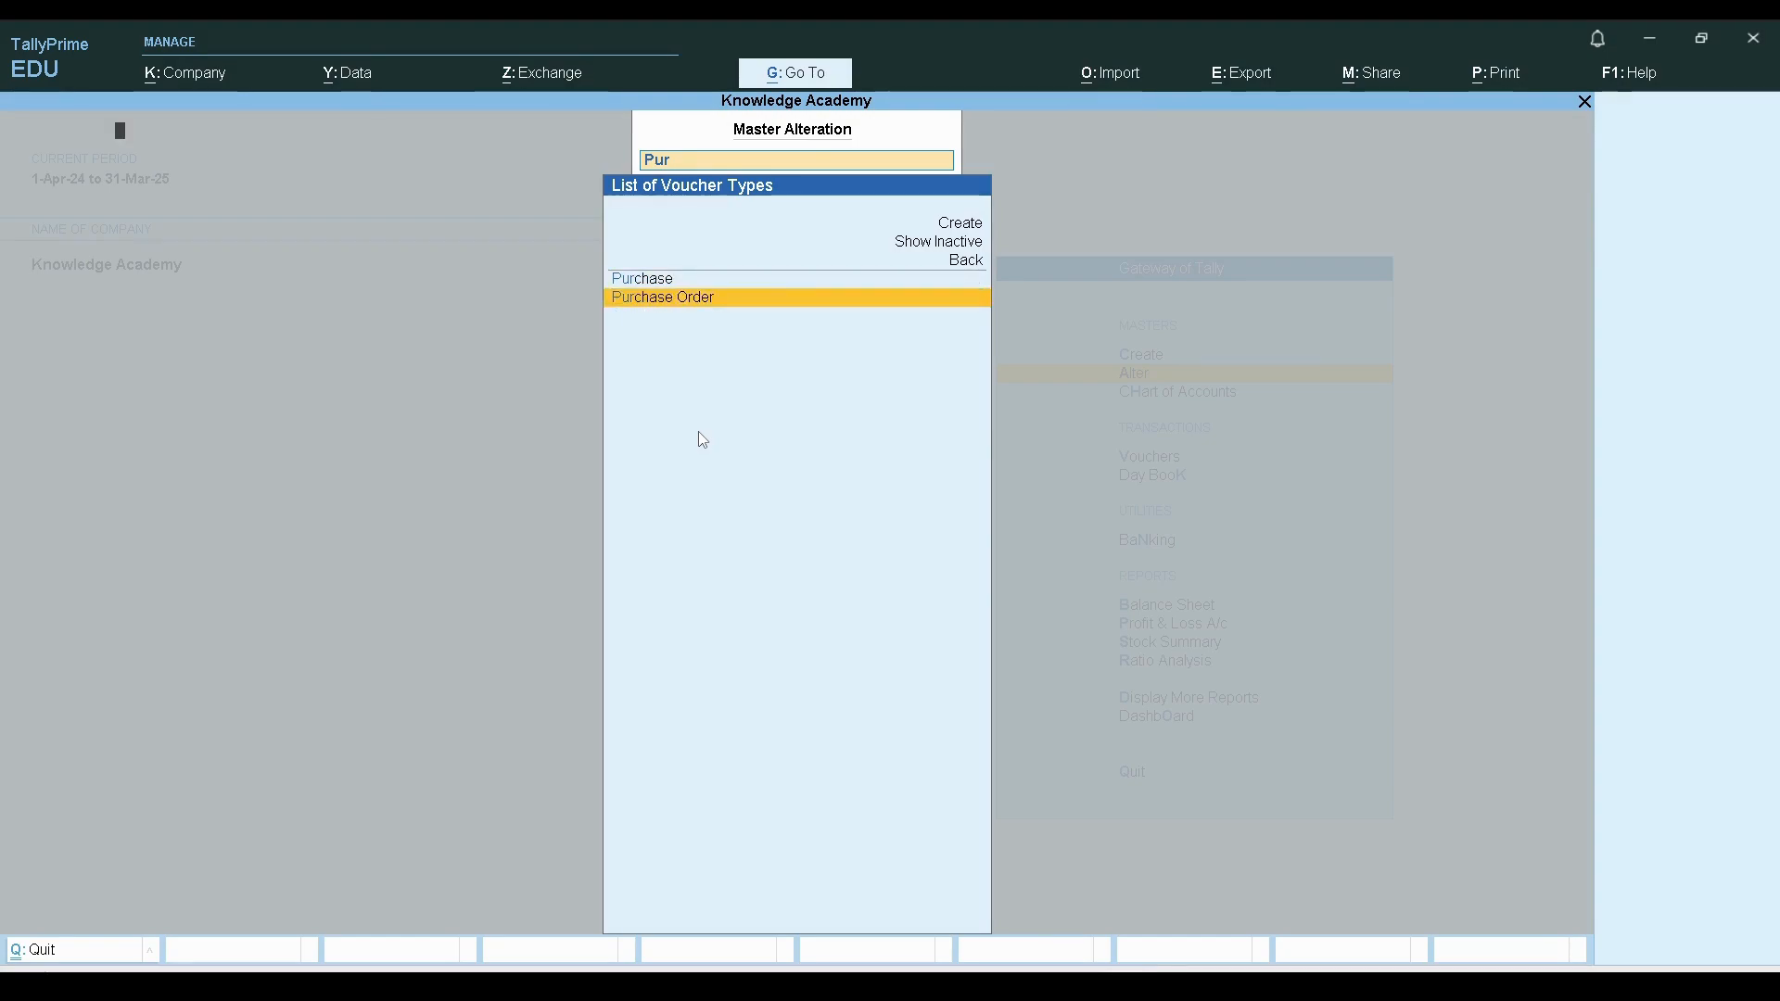
{"action": "key", "text": "Return"}
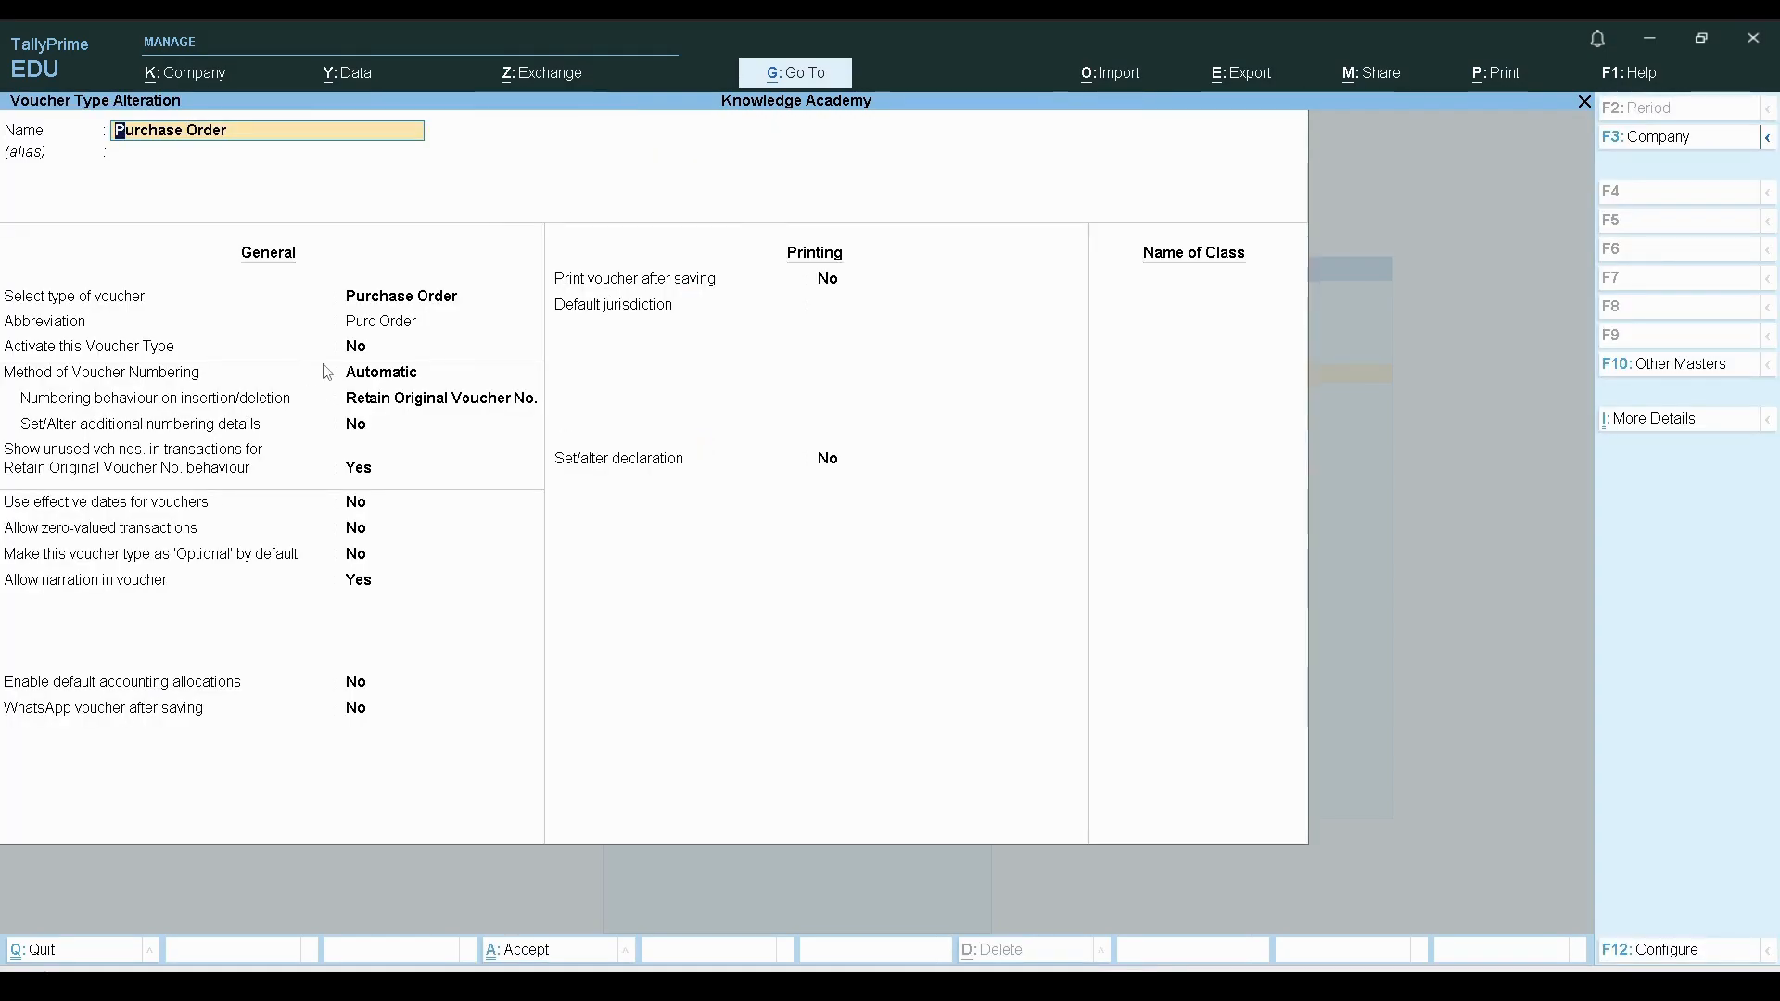
Step: Set Activate this Voucher Type to Yes for Purchase Order, keep the remaining settings and save the voucher type
{"action": "key", "text": "Return"}
{"action": "key", "text": "Return"}
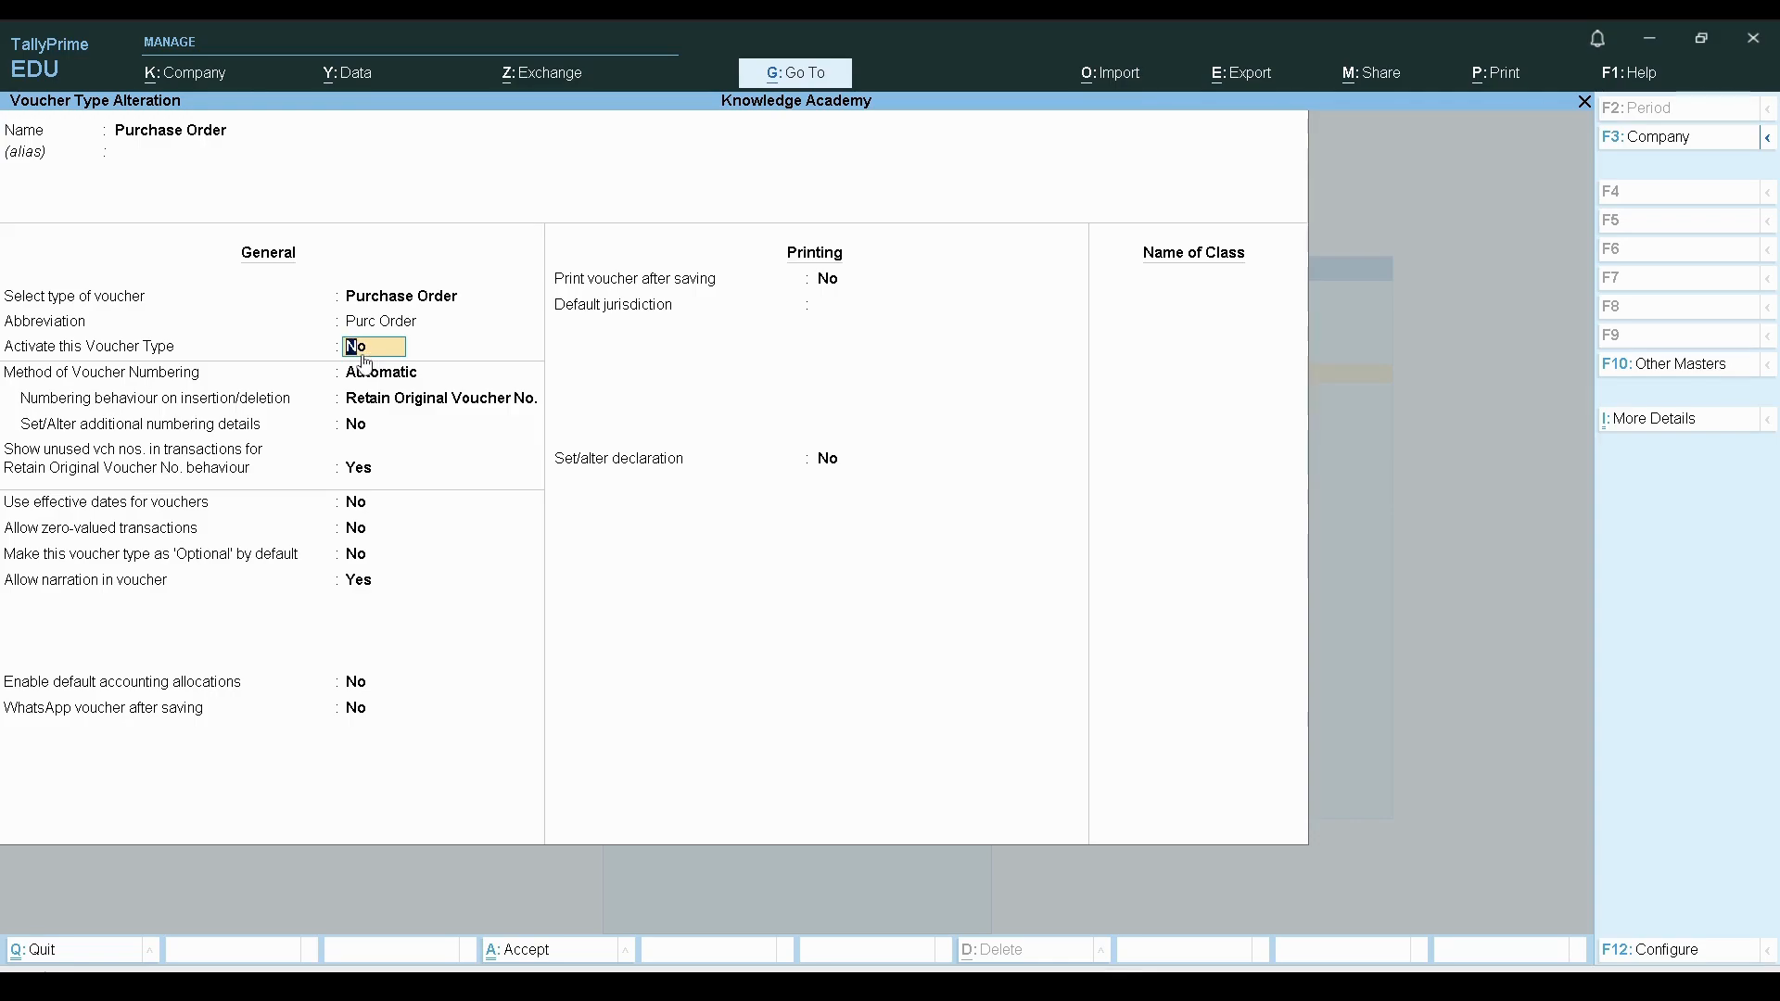
{"action": "type", "text": "yes"}
{"action": "key", "text": "Return"}
{"action": "key", "text": "Return"}
{"action": "key", "text": "Return"}
{"action": "key", "text": "Return"}
{"action": "key", "text": "Return"}
{"action": "key", "text": "Return"}
{"action": "key", "text": "Return"}
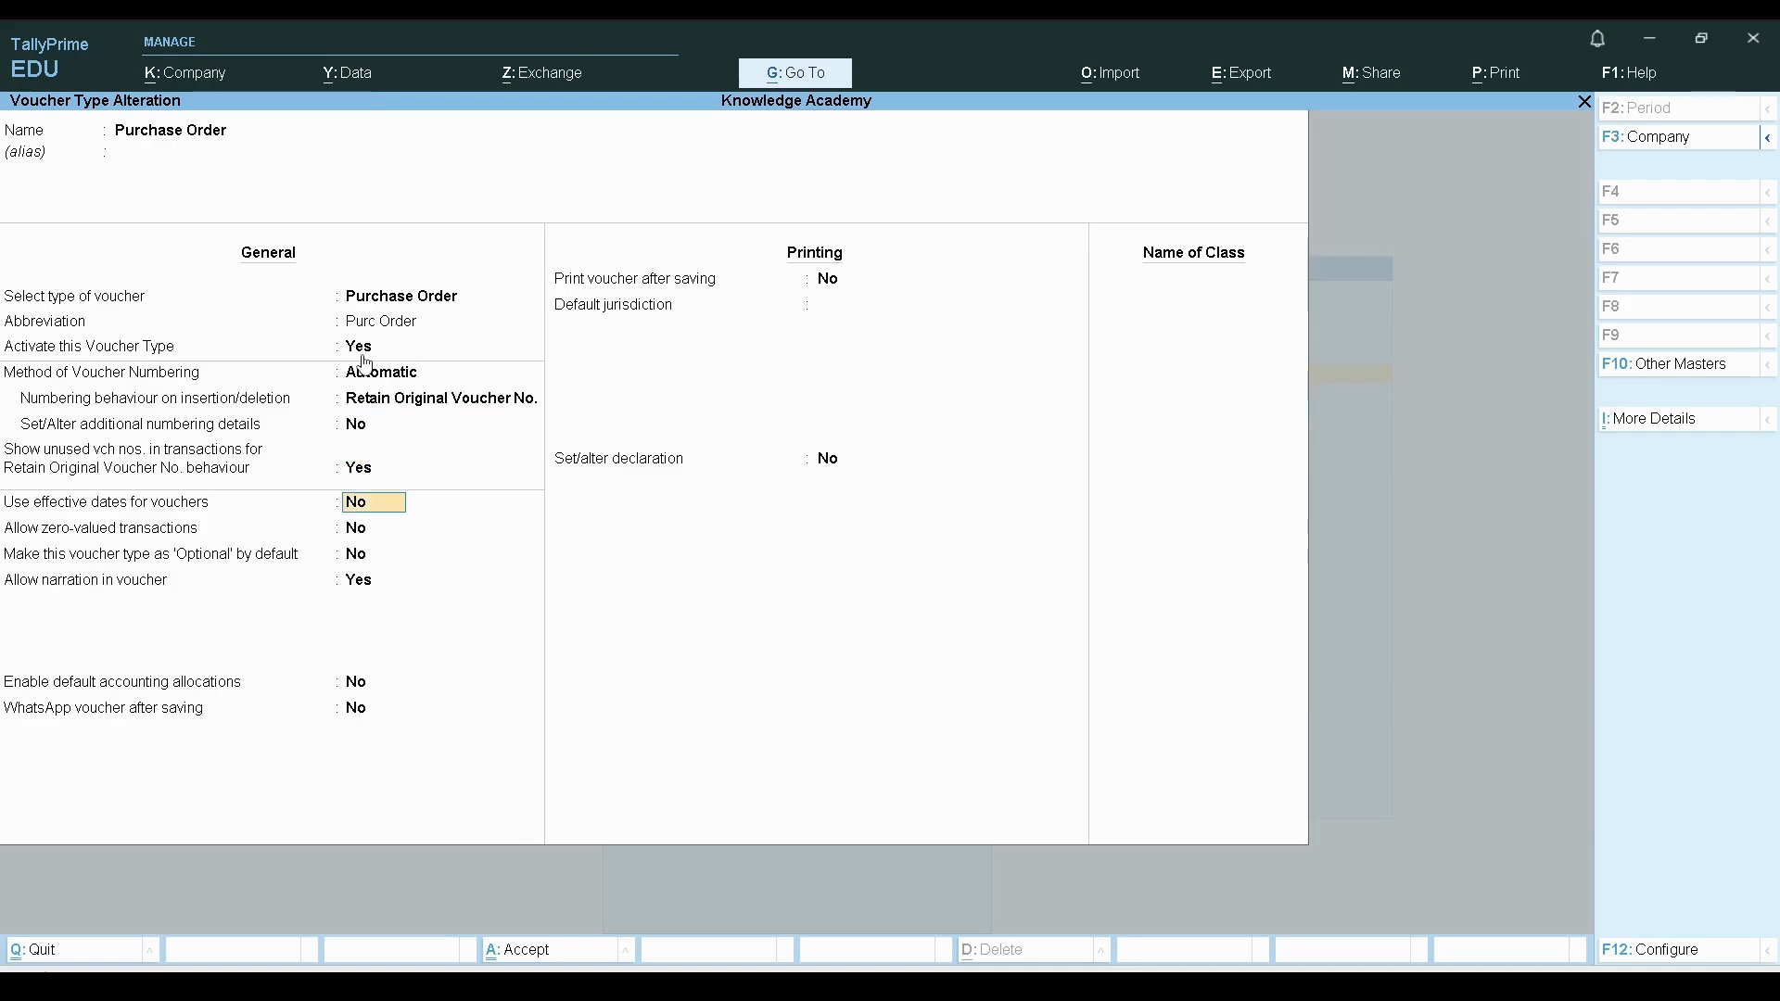
{"action": "key", "text": "Return"}
{"action": "key", "text": "Return"}
{"action": "key", "text": "Return"}
{"action": "key", "text": "Return"}
{"action": "key", "text": "Return"}
{"action": "key", "text": "Return"}
{"action": "key", "text": "Return"}
{"action": "key", "text": "Return"}
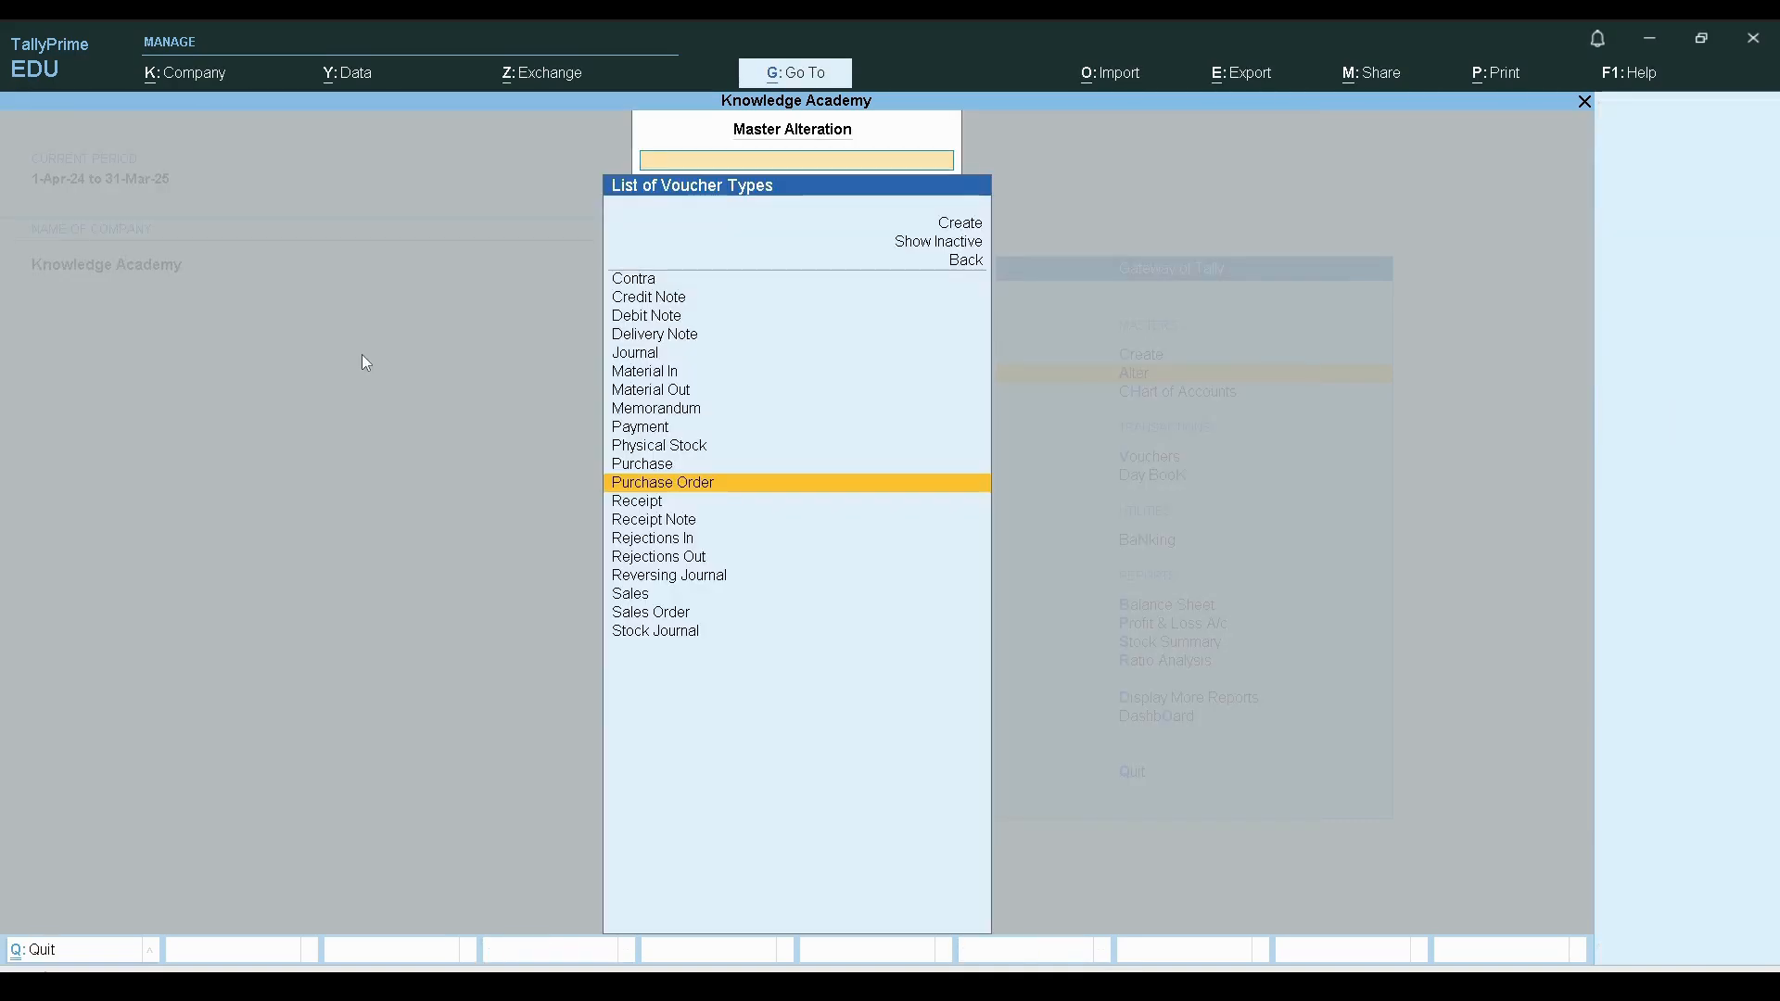
Step: Leave the master alteration screens and return to the Gateway of Tally
{"action": "key", "text": "Escape"}
{"action": "key", "text": "Escape"}
{"action": "key", "text": "Escape"}
{"action": "key", "text": "Escape"}
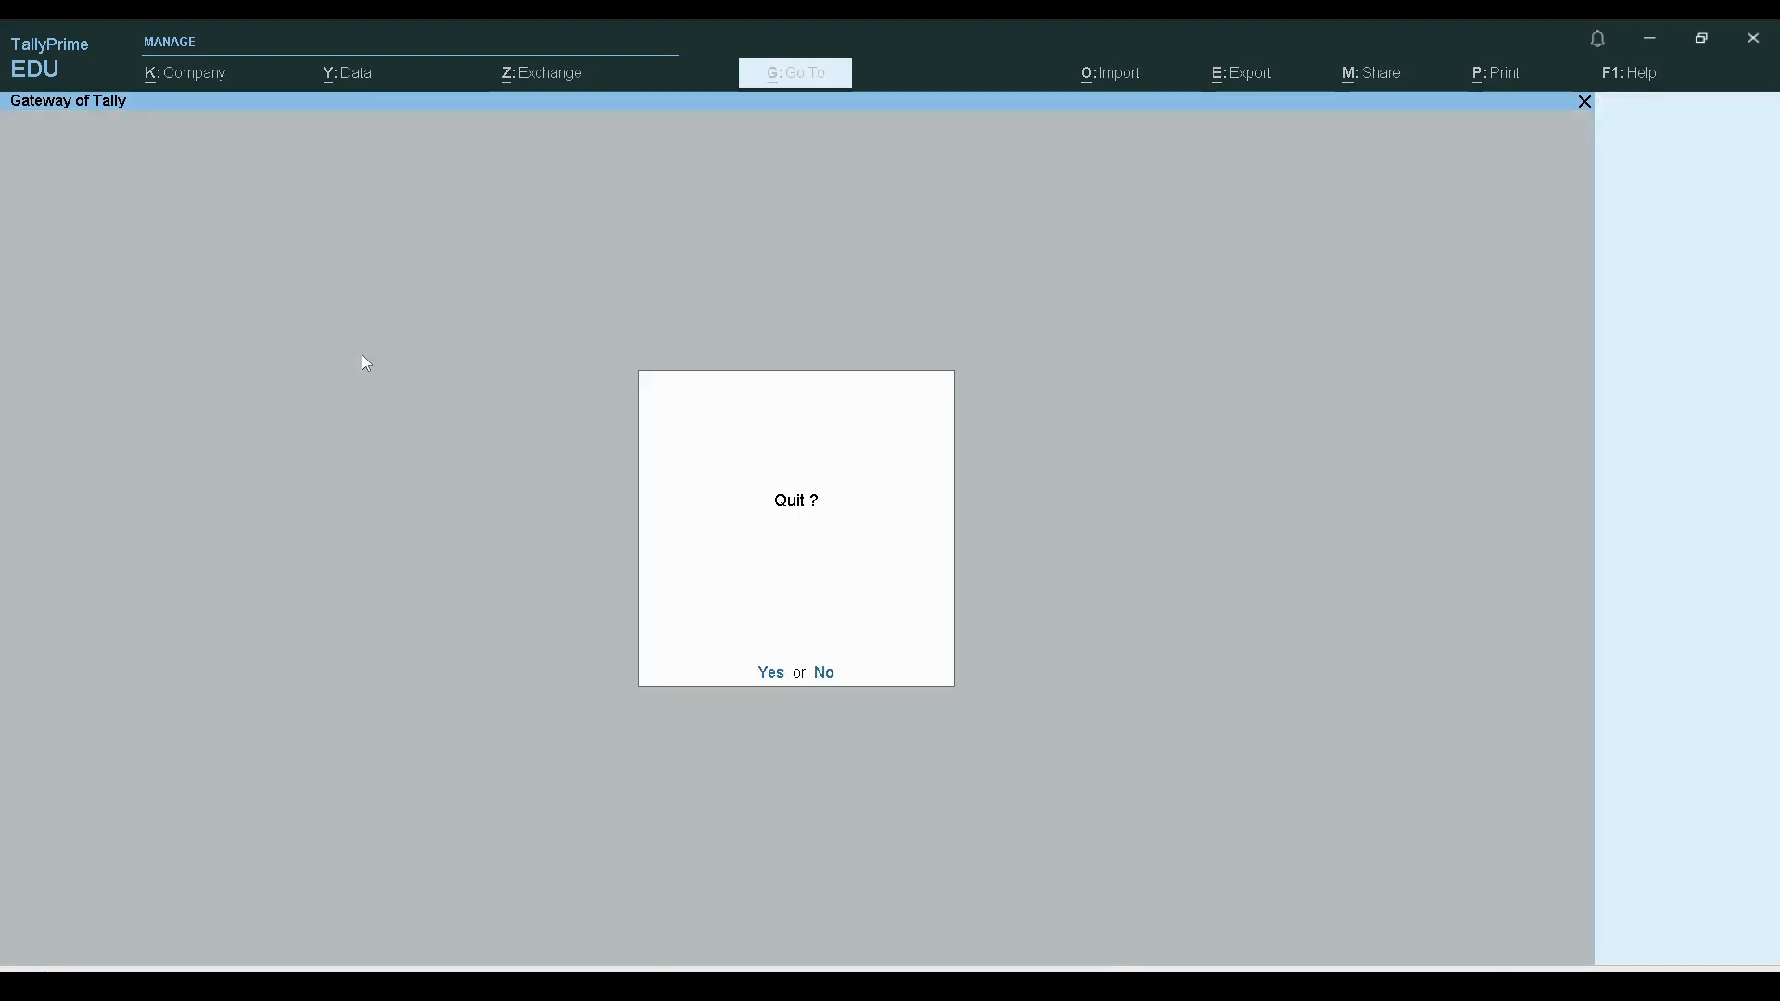
Step: Switch to the Word notes and underline the "Entry:" heading in red ink
{"action": "key", "text": "alt+Tab"}
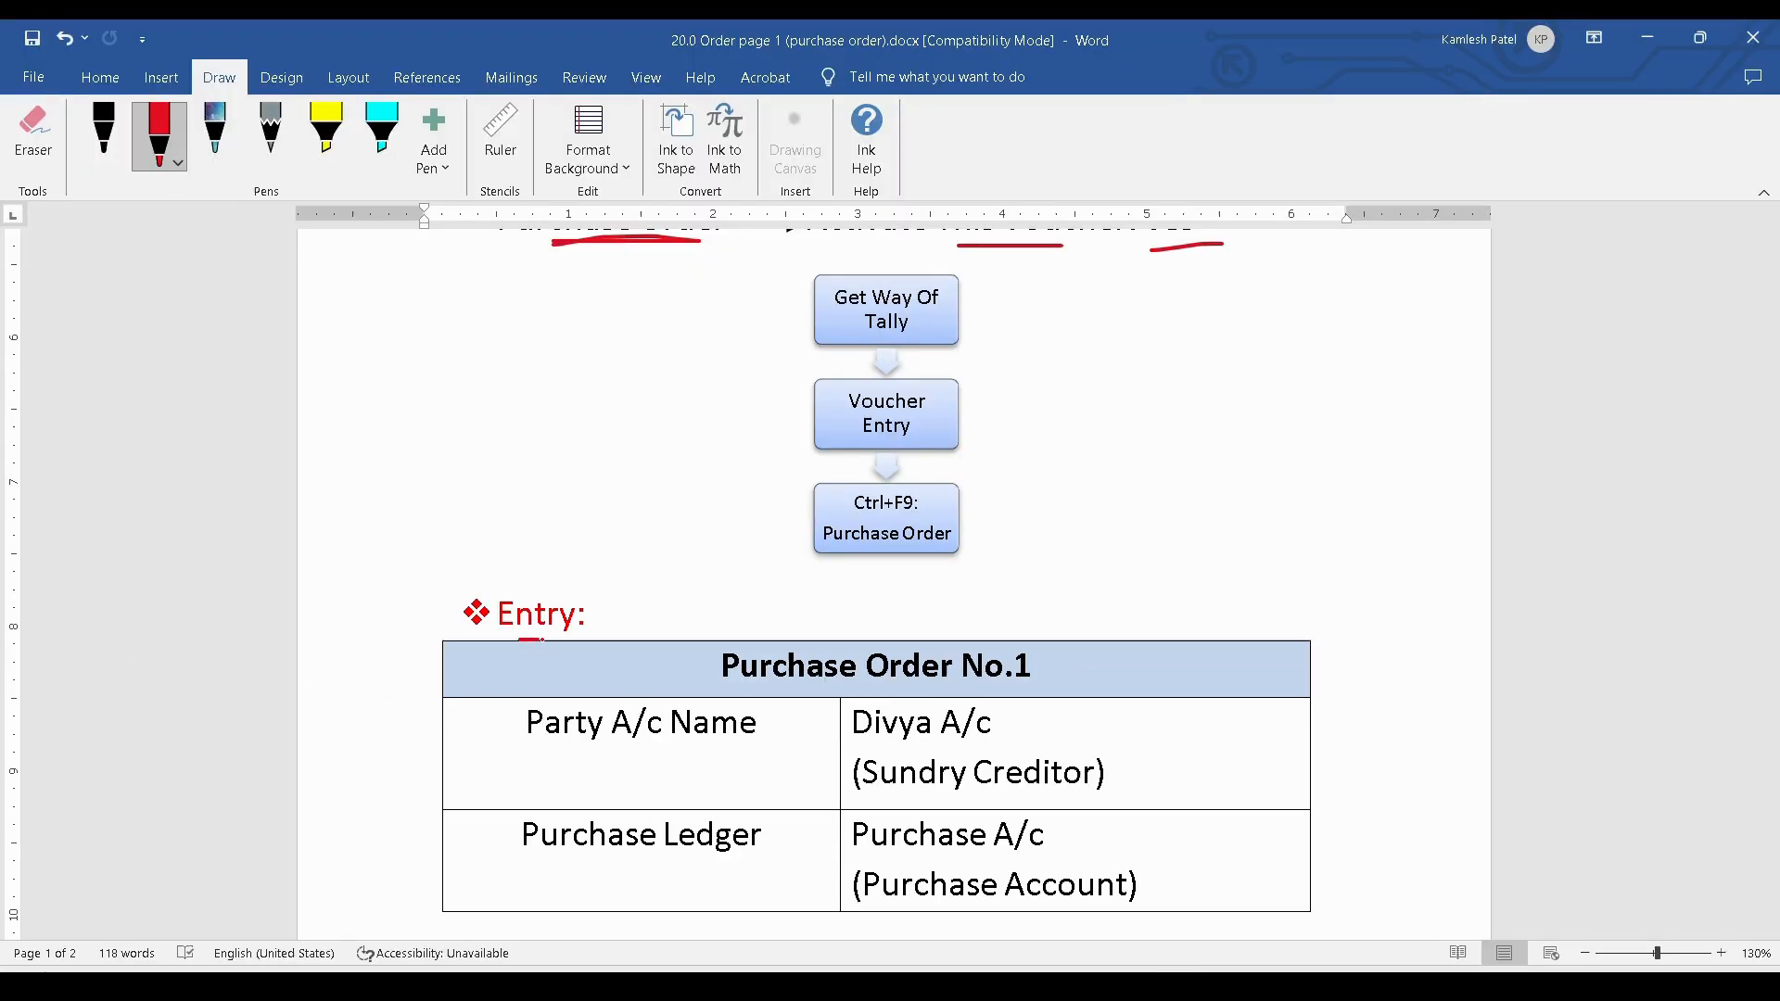
{"action": "left_click_drag", "start_coordinate": [519, 639], "coordinate": [607, 637]}
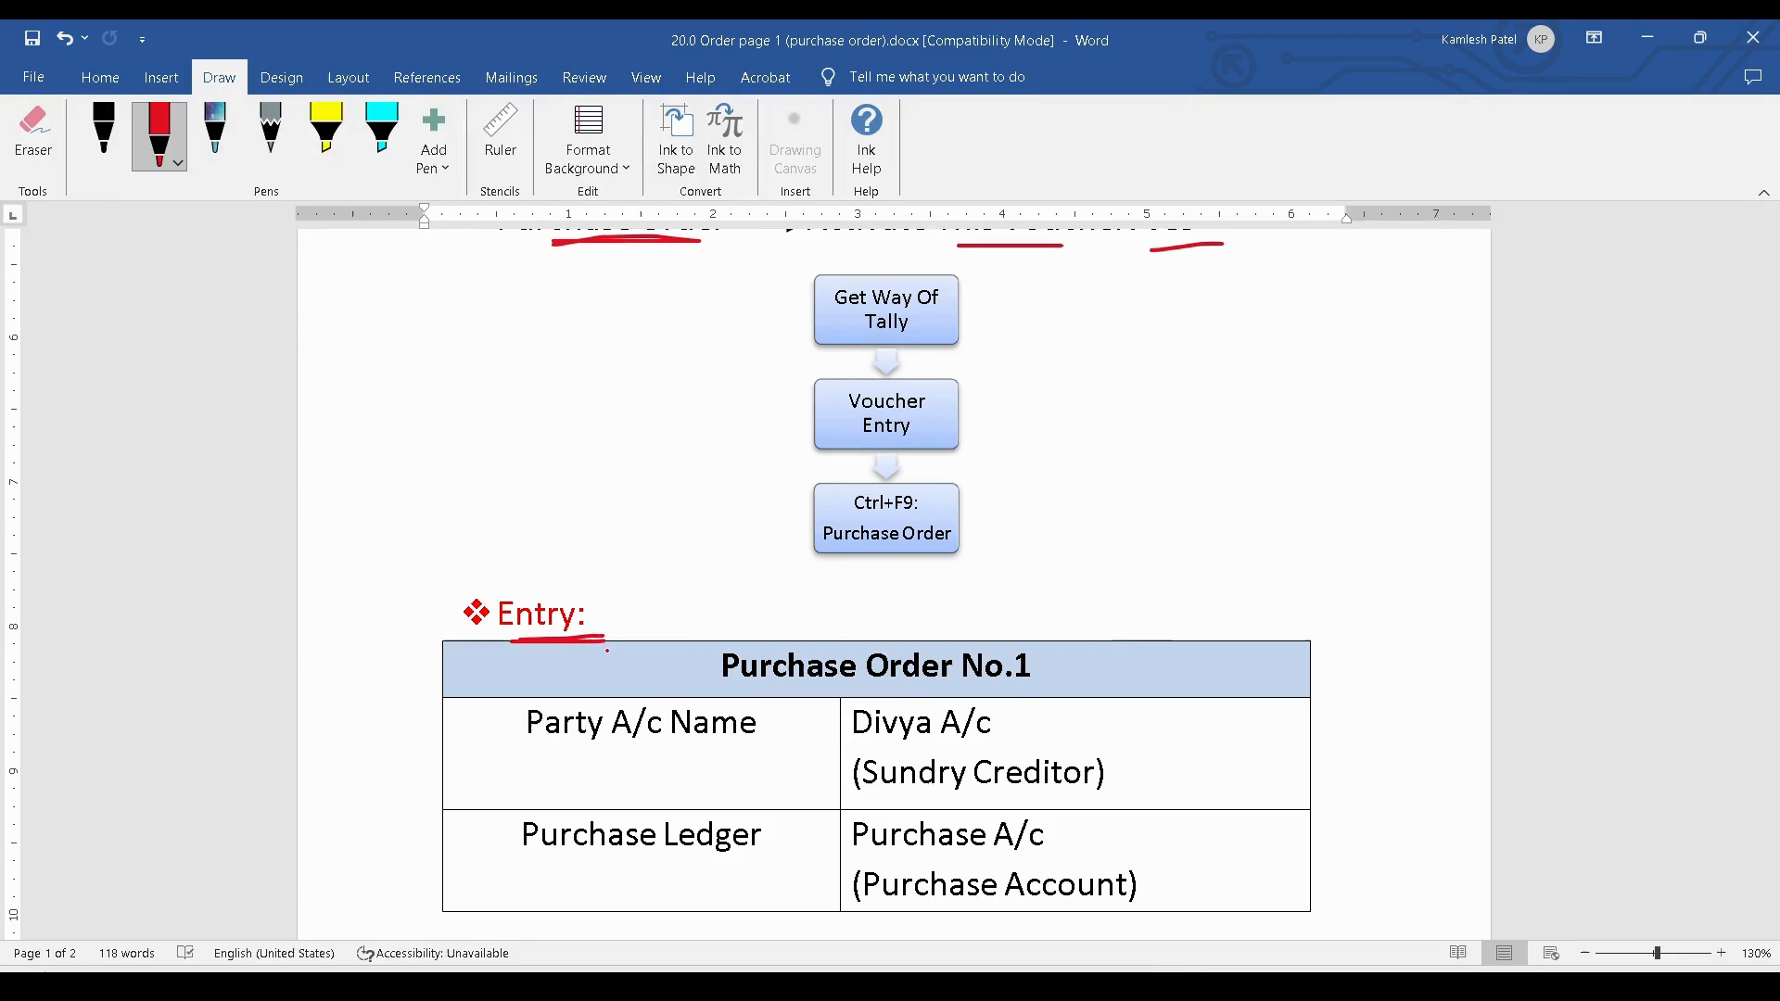
Step: Switch to TallyPrime and open voucher entry from the Gateway of Tally
{"action": "key", "text": "alt+Tab"}
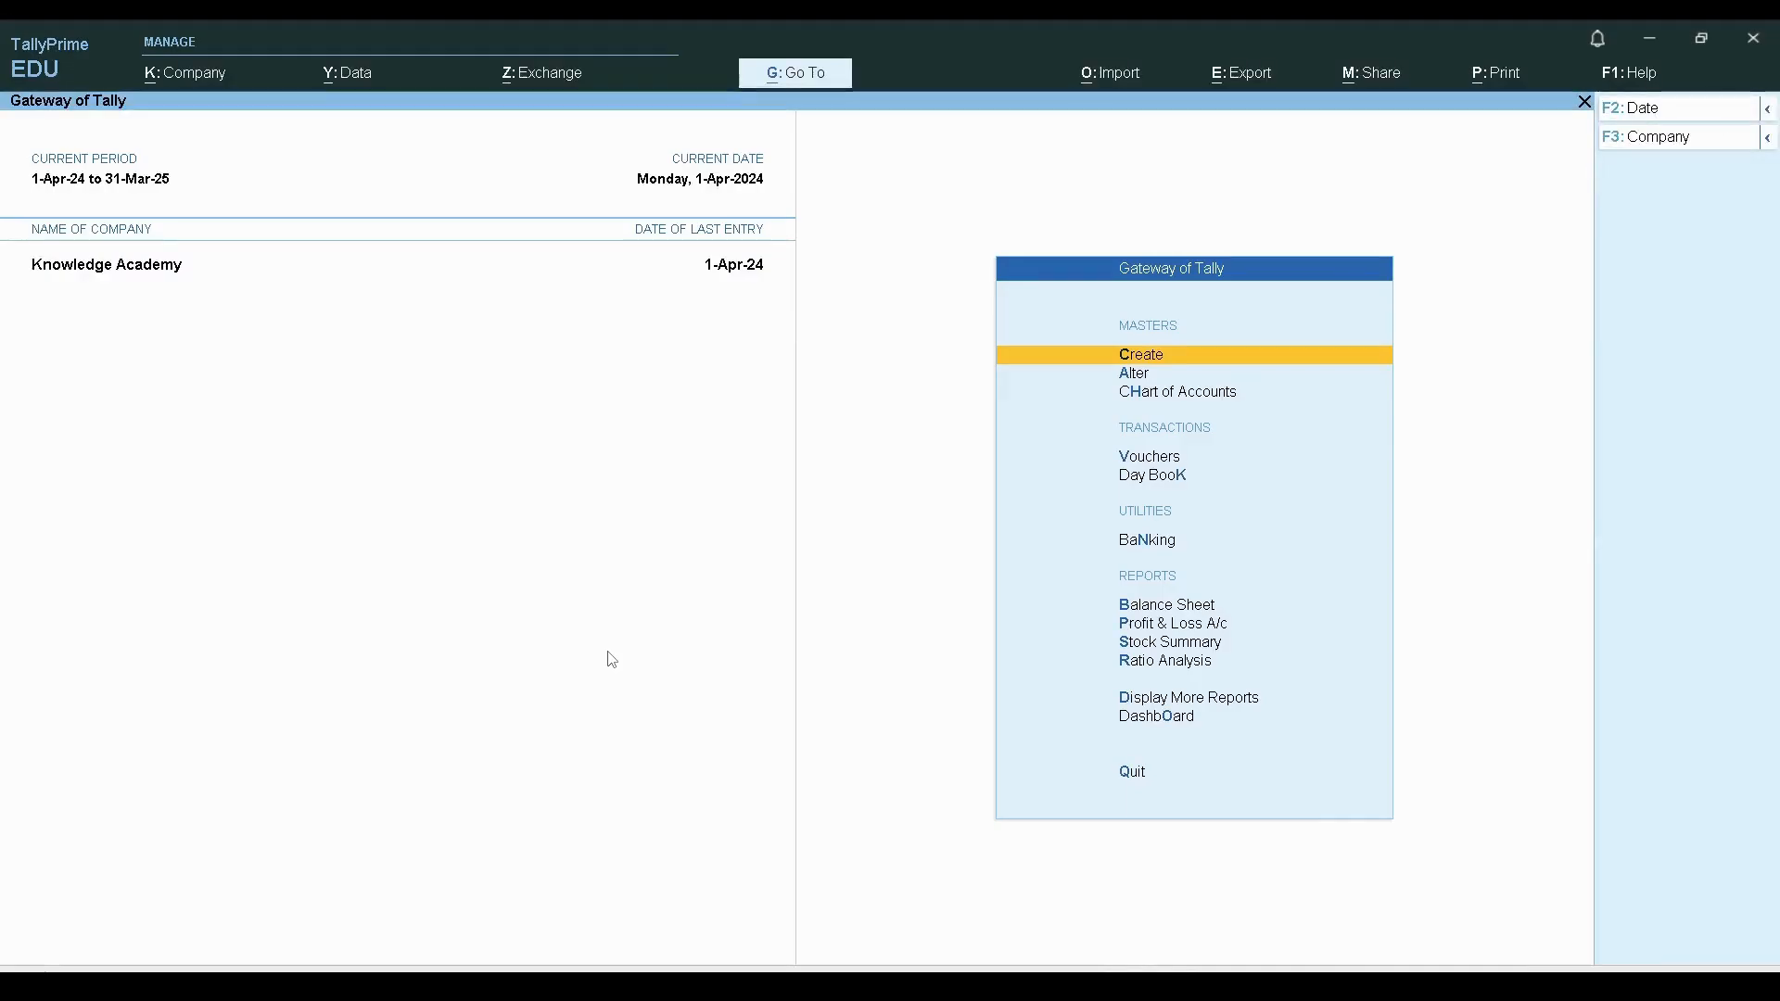
{"action": "key", "text": "Down"}
{"action": "key", "text": "Down"}
{"action": "key", "text": "Down"}
{"action": "key", "text": "Down"}
{"action": "key", "text": "Up"}
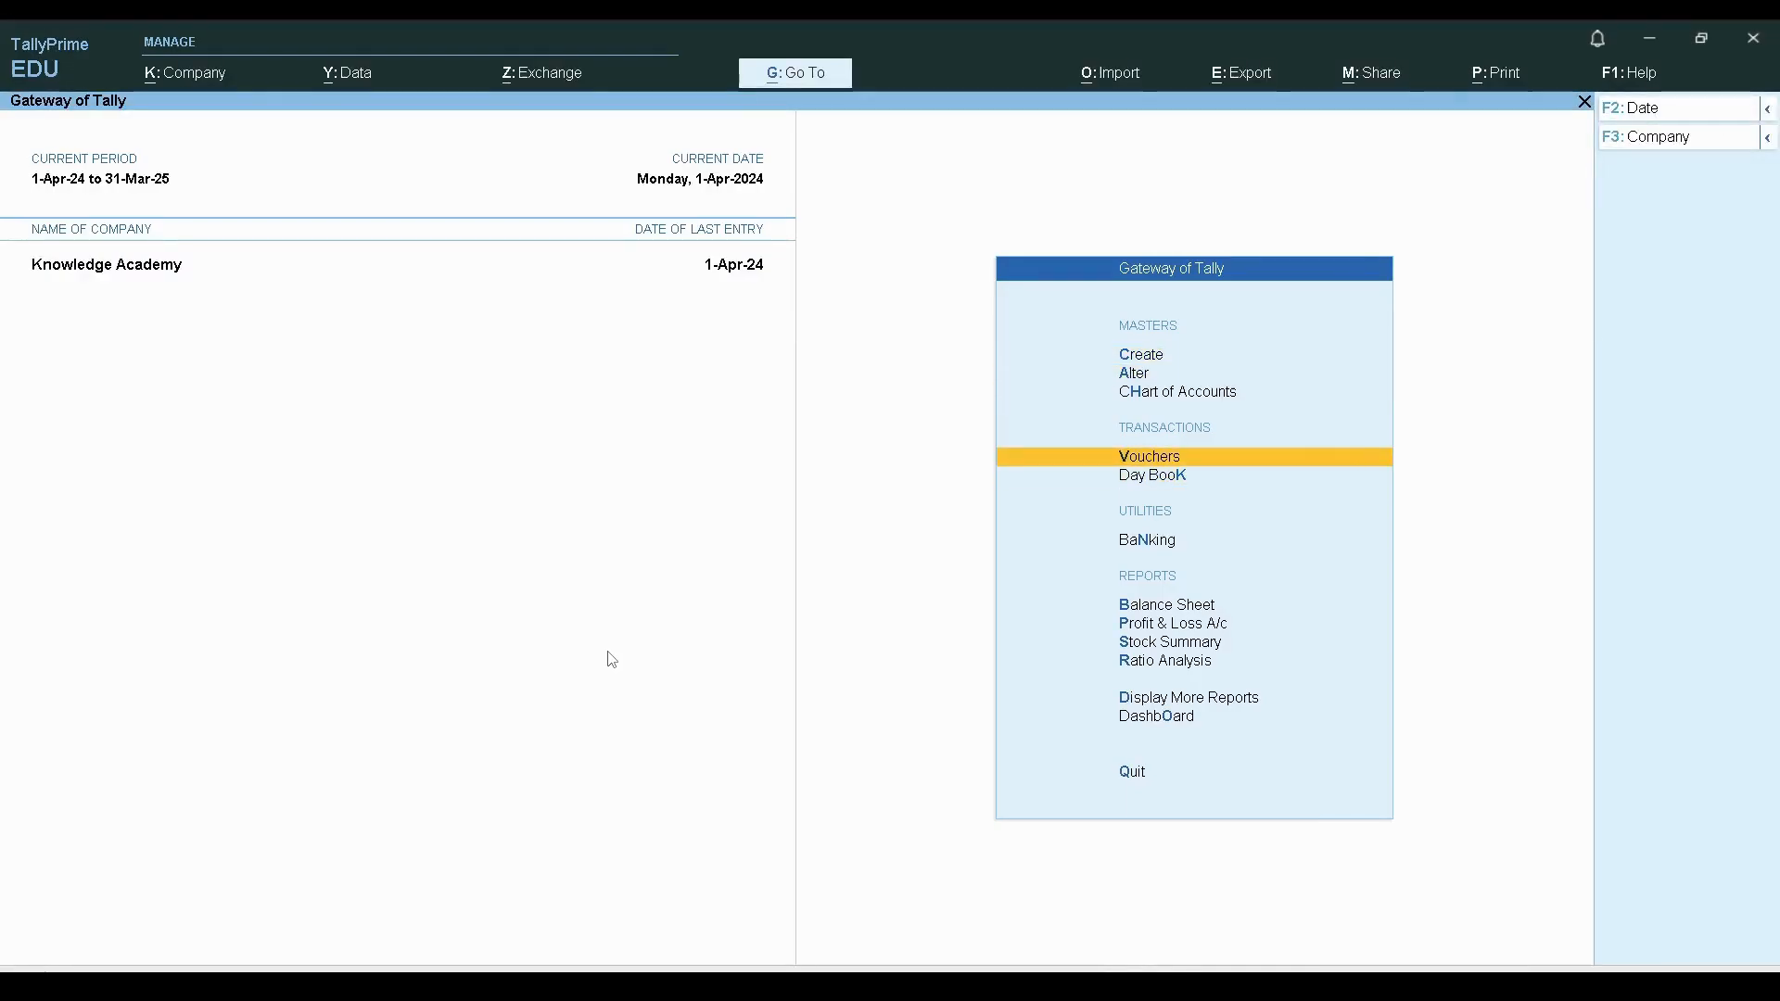
{"action": "key", "text": "Return"}
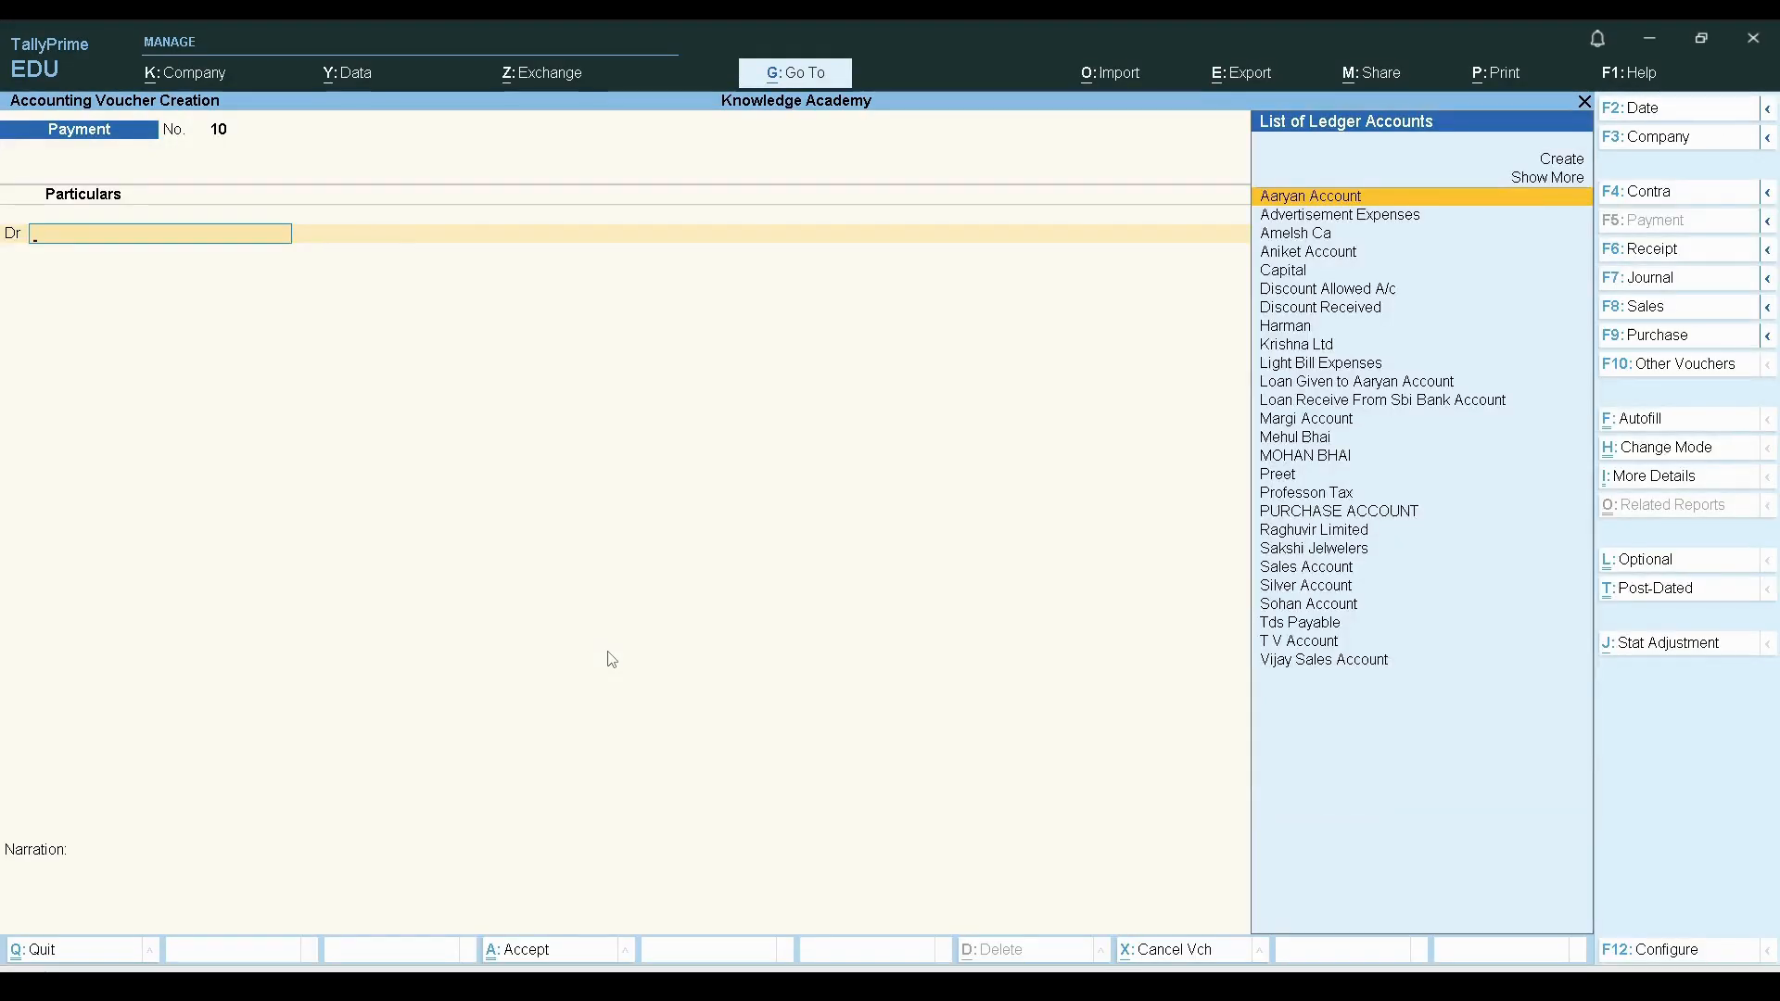
Step: Point out the Purchase Order box in the Word flowchart and open a new Purchase Order voucher in TallyPrime
{"action": "key", "text": "alt+Tab"}
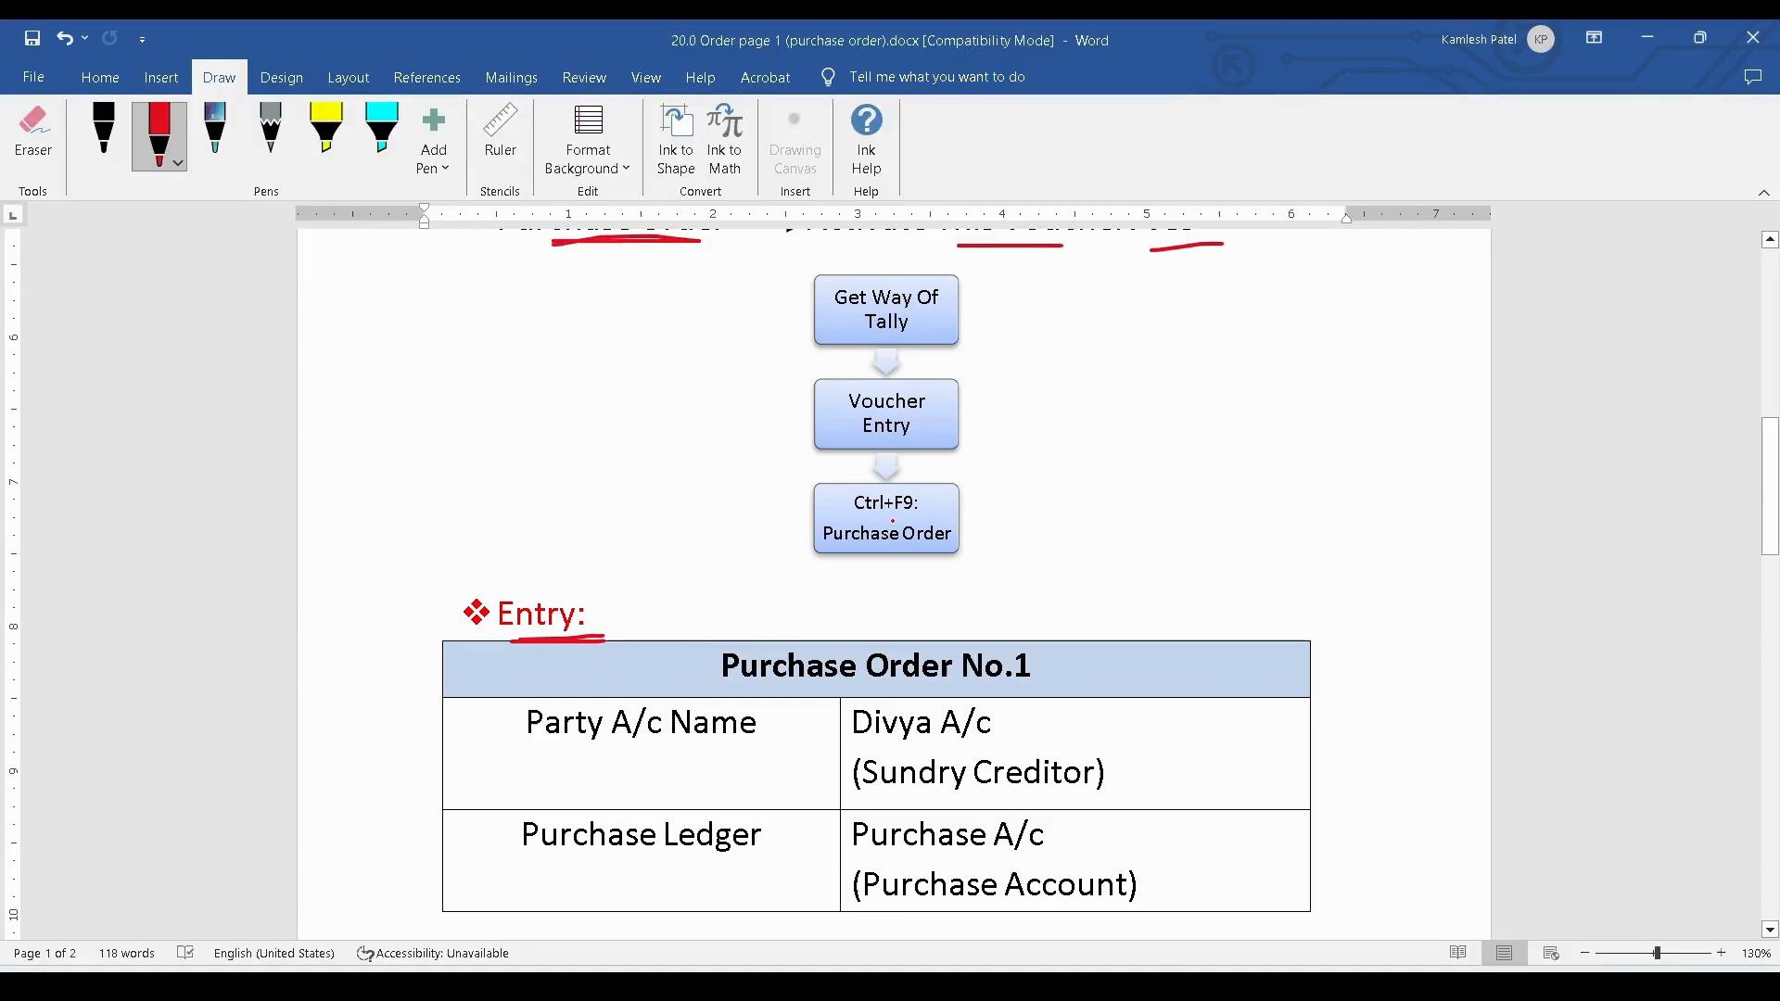
{"action": "left_click_drag", "start_coordinate": [890, 521], "coordinate": [962, 502]}
{"action": "key", "text": "alt+Tab"}
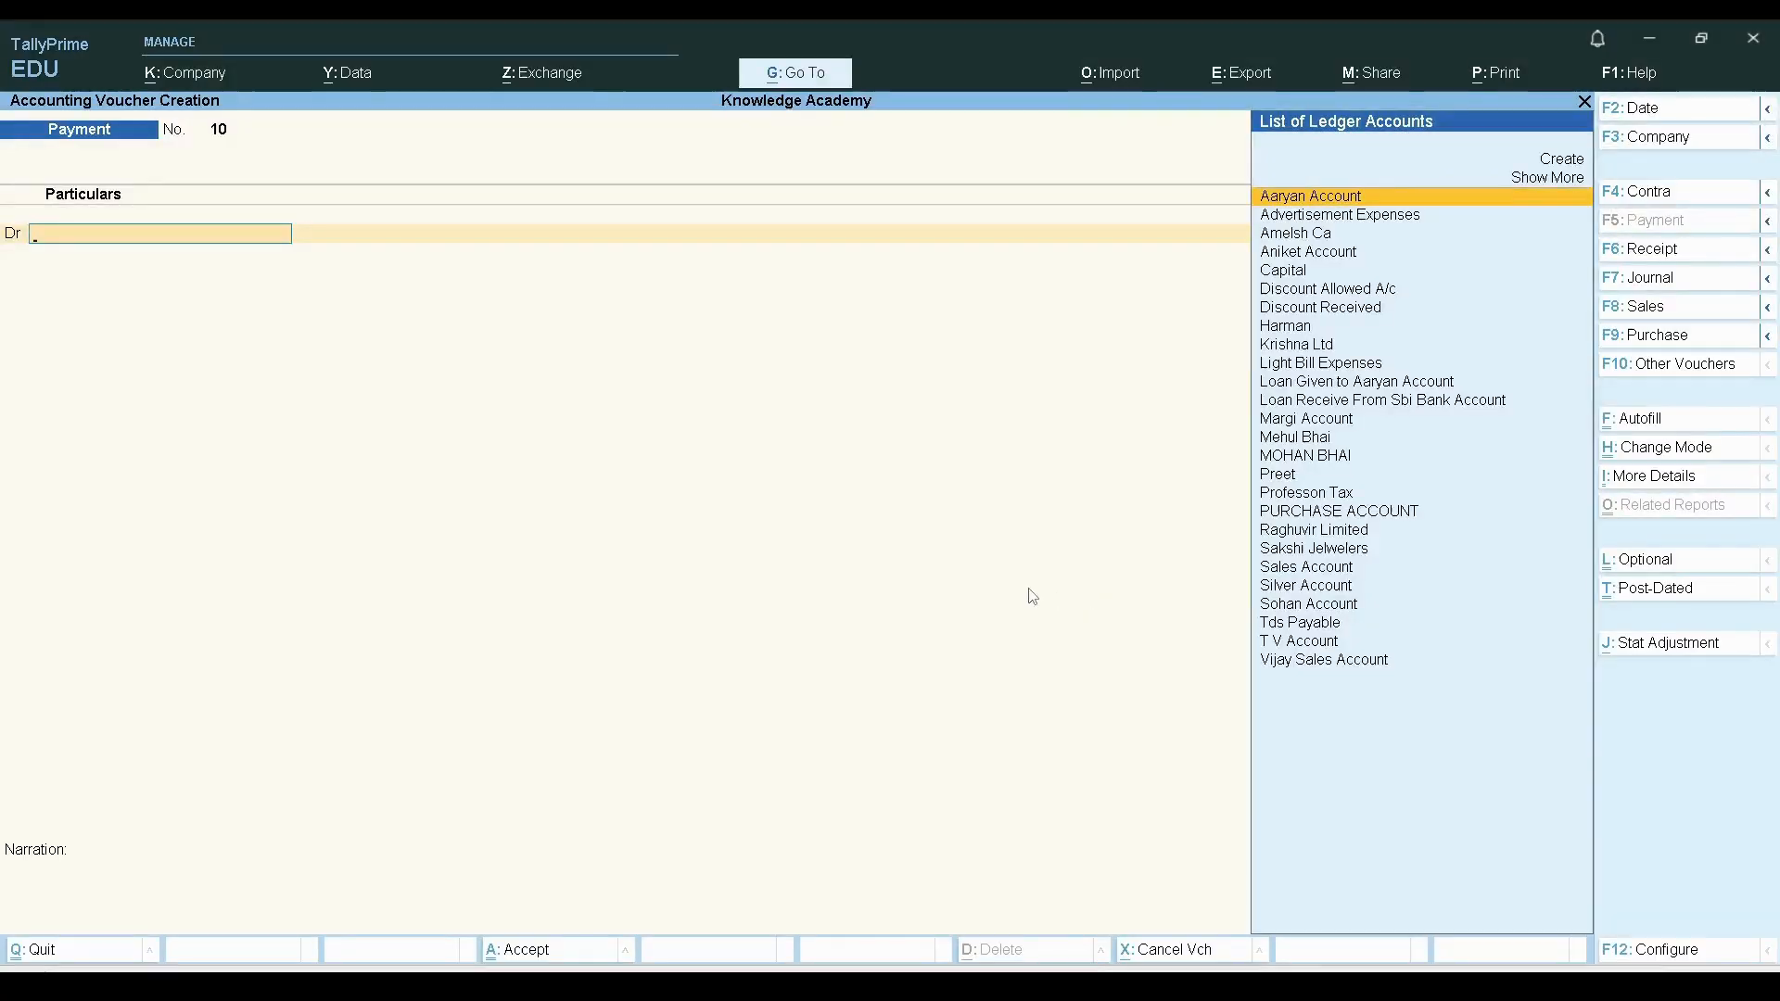
{"action": "key", "text": "ctrl+F9"}
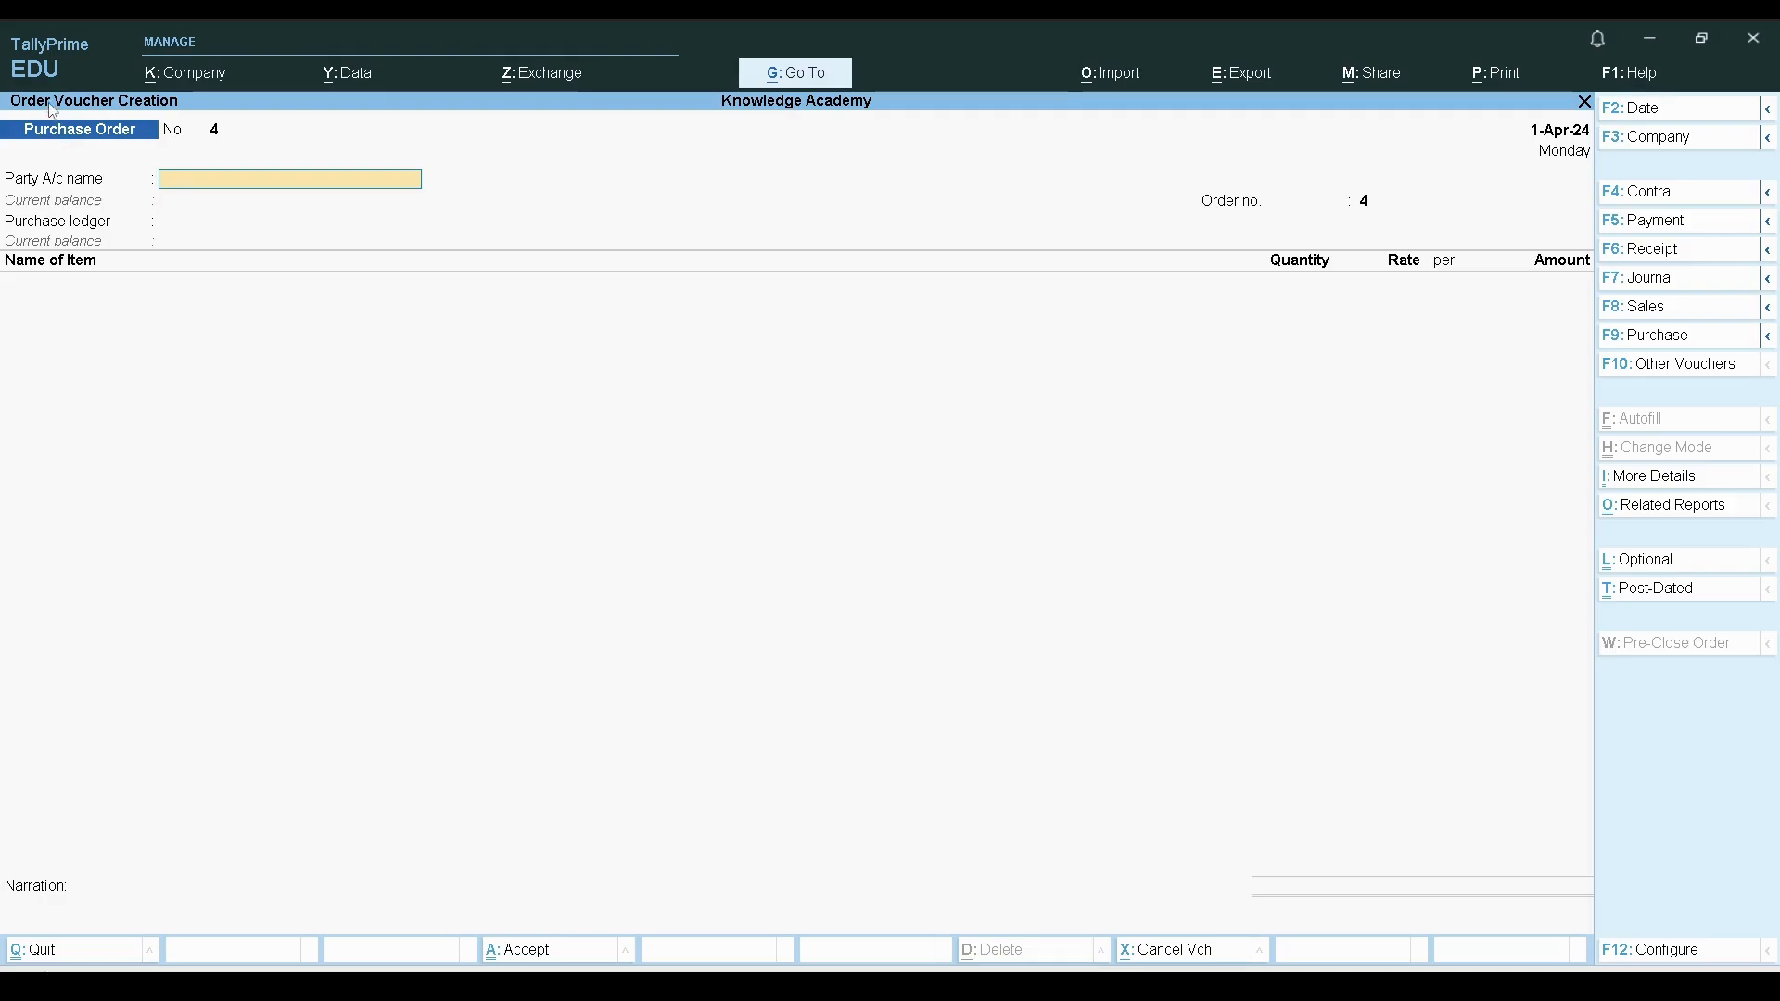
Step: Switch to the Word notes and underline the party account name, Marker Pen, the NOS quantity and the rate of 30 in red
{"action": "key", "text": "alt+Tab"}
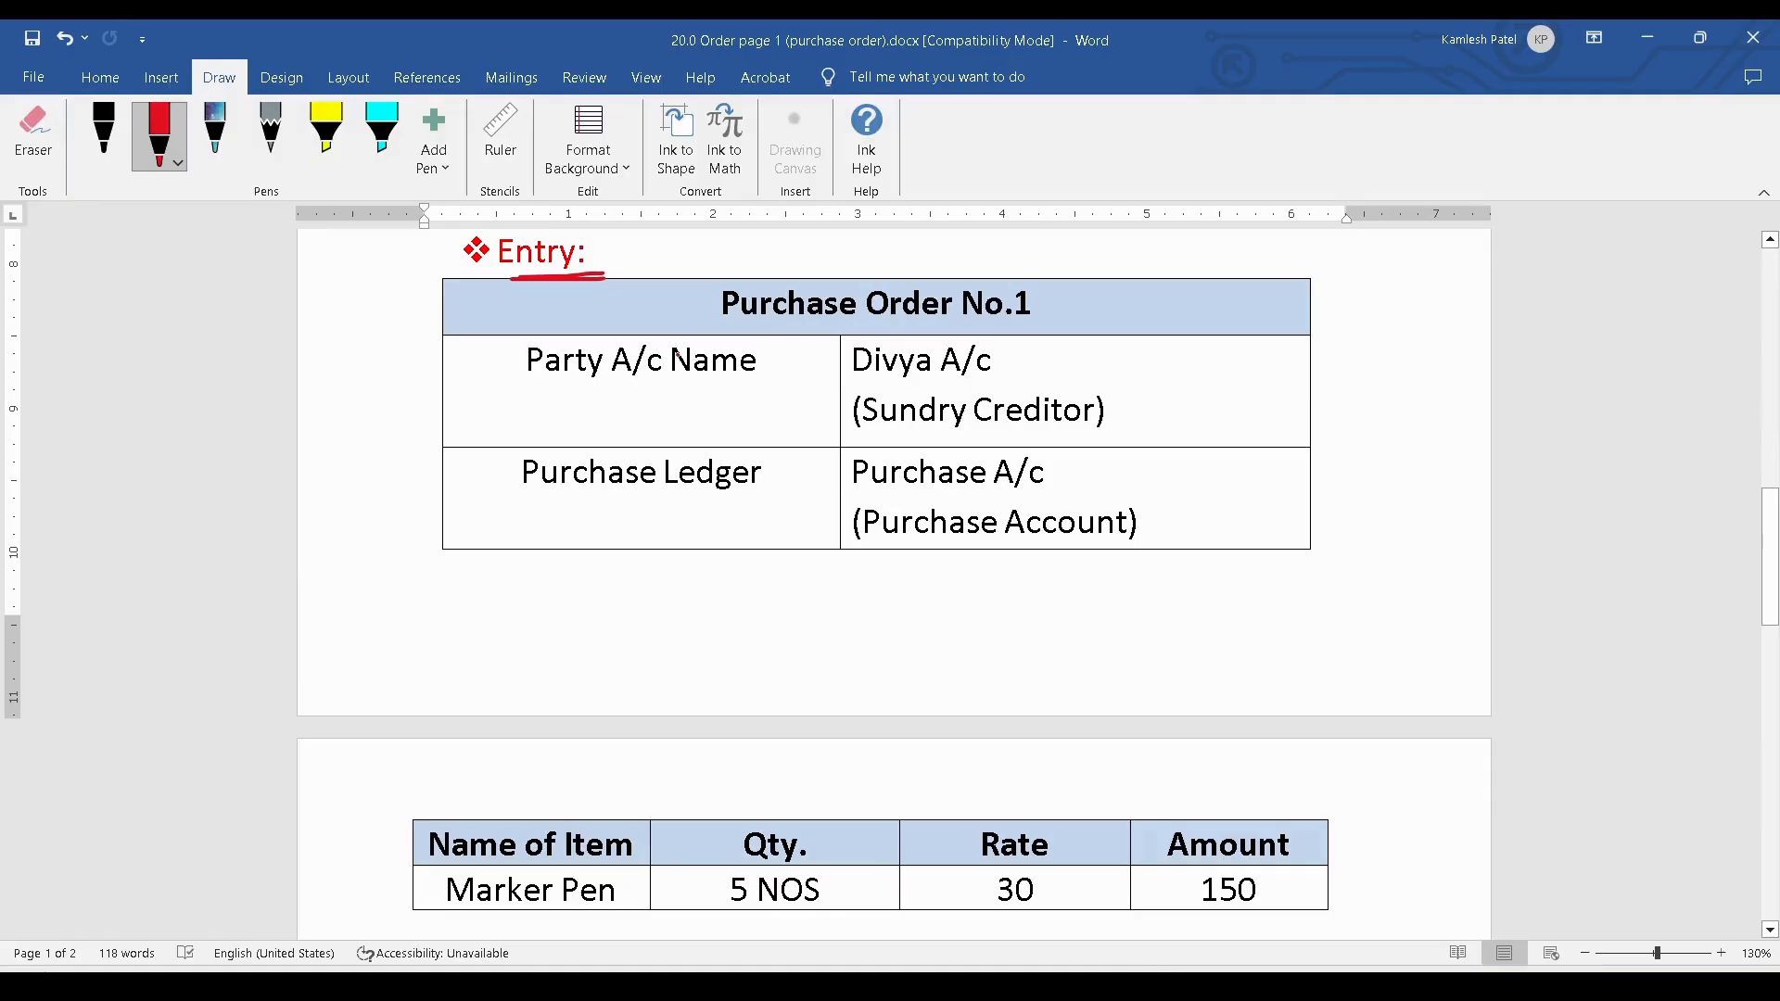
{"action": "left_click_drag", "start_coordinate": [863, 382], "coordinate": [969, 382]}
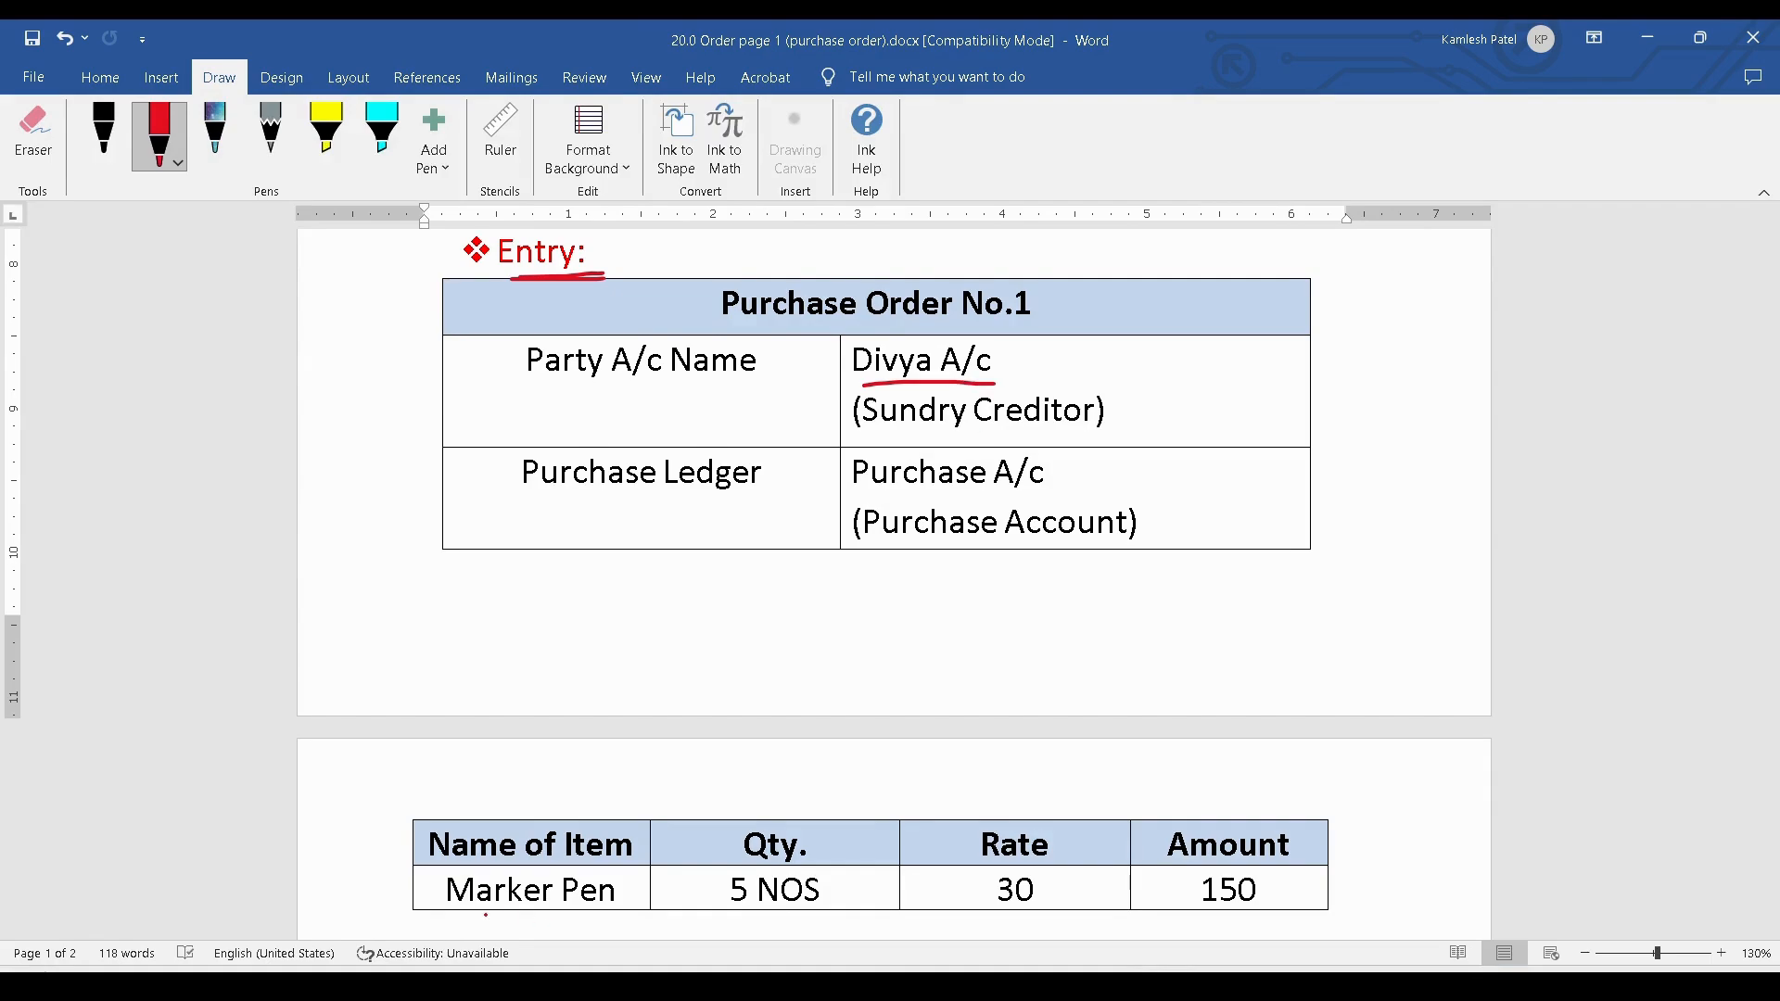
{"action": "left_click_drag", "start_coordinate": [485, 915], "coordinate": [601, 911]}
{"action": "left_click_drag", "start_coordinate": [783, 919], "coordinate": [816, 918]}
{"action": "left_click_drag", "start_coordinate": [1003, 924], "coordinate": [1050, 915]}
{"action": "left_click_drag", "start_coordinate": [850, 383], "coordinate": [998, 381]}
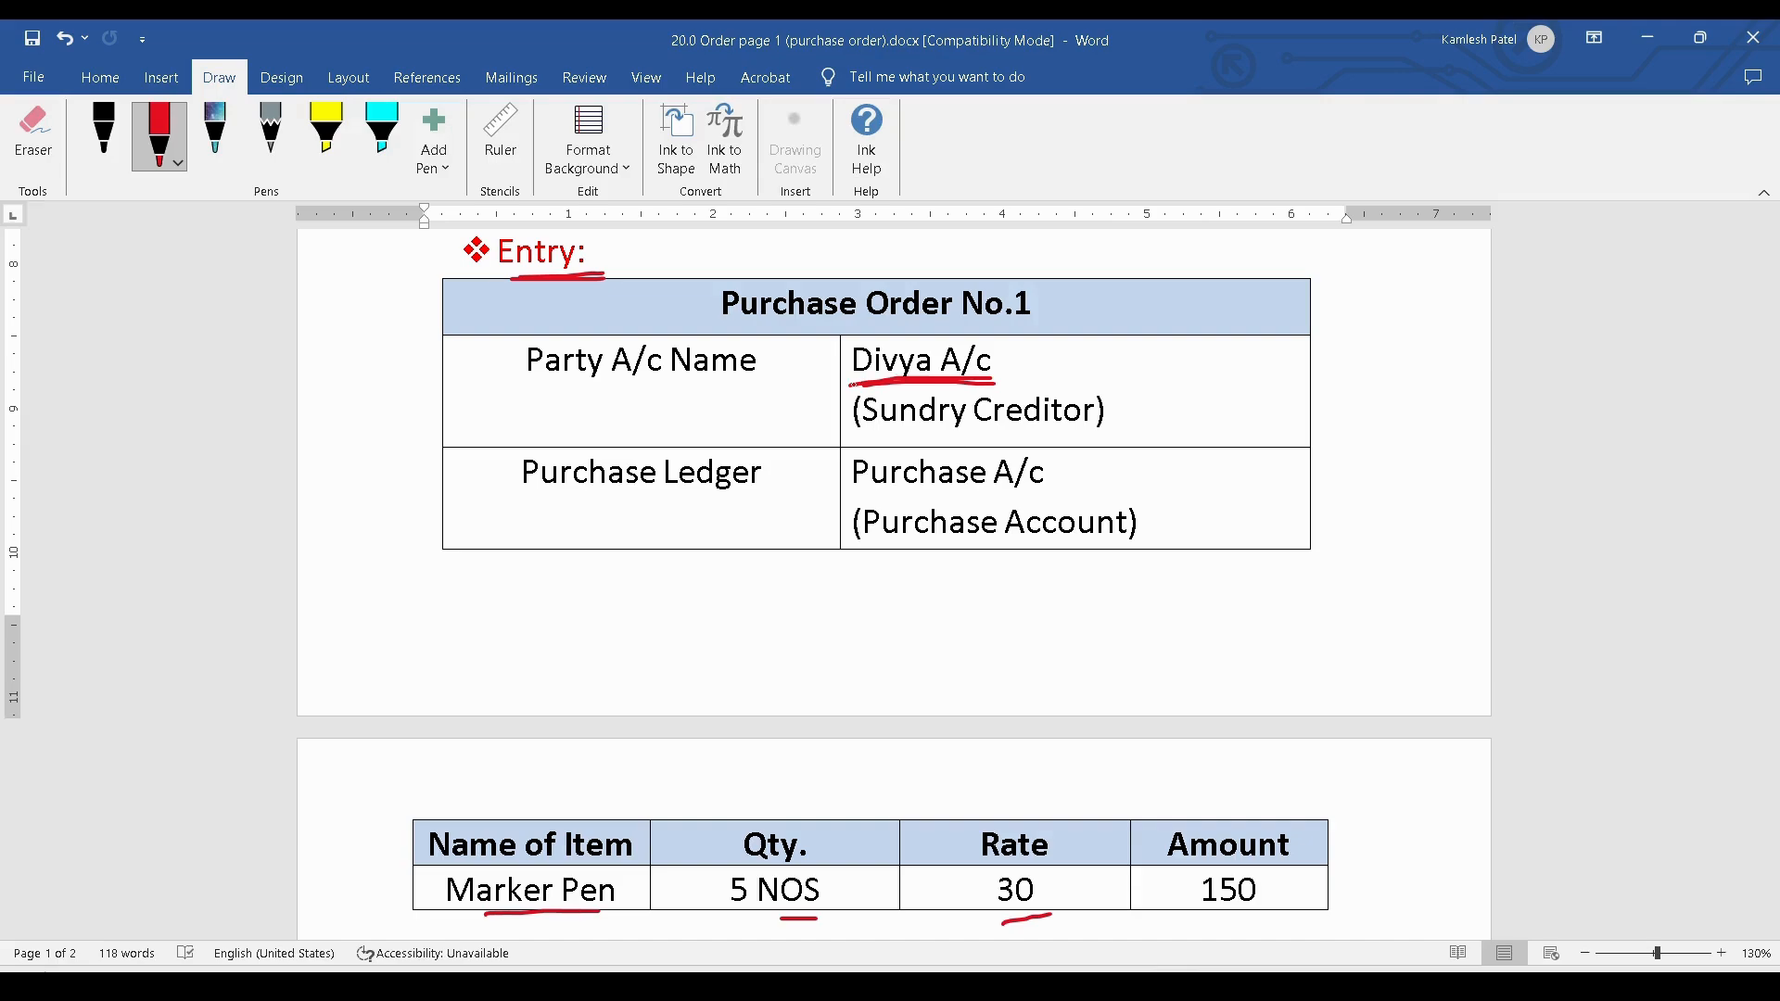
{"action": "left_click_drag", "start_coordinate": [851, 386], "coordinate": [987, 387]}
Step: Switch to TallyPrime, start a new ledger for the order's Party A/c name and enter the party's account name
{"action": "key", "text": "alt+Tab"}
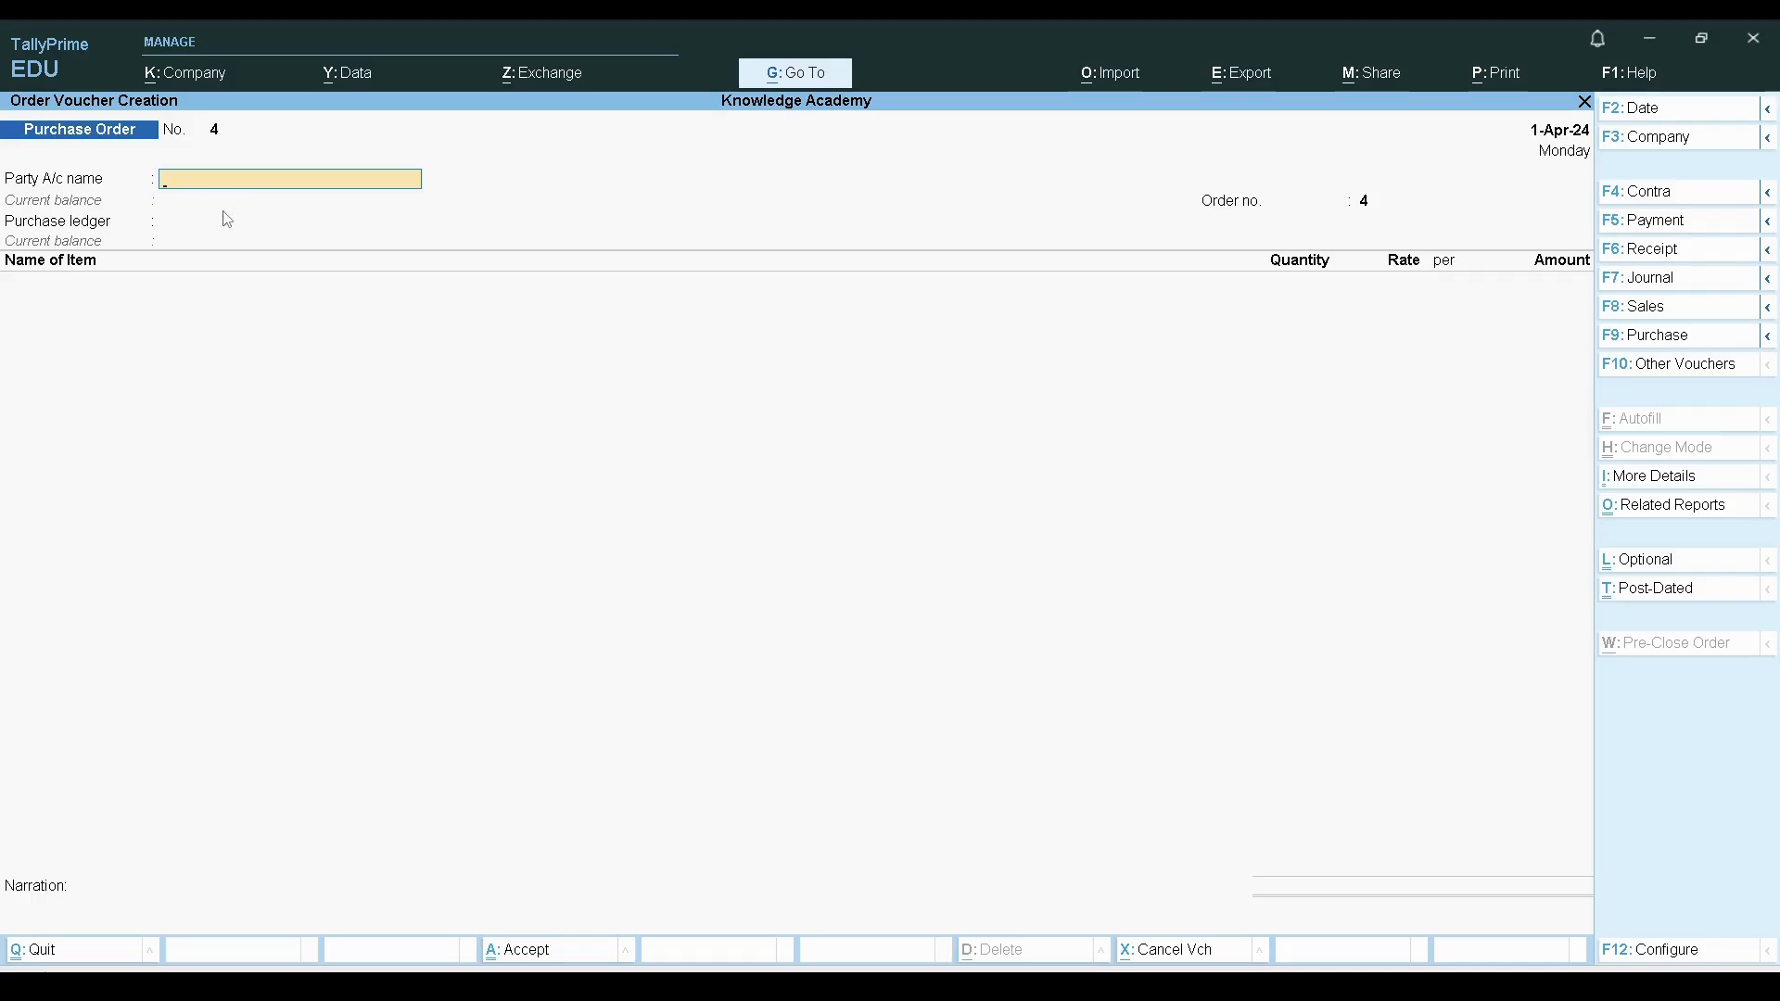
{"action": "key", "text": "alt+Tab"}
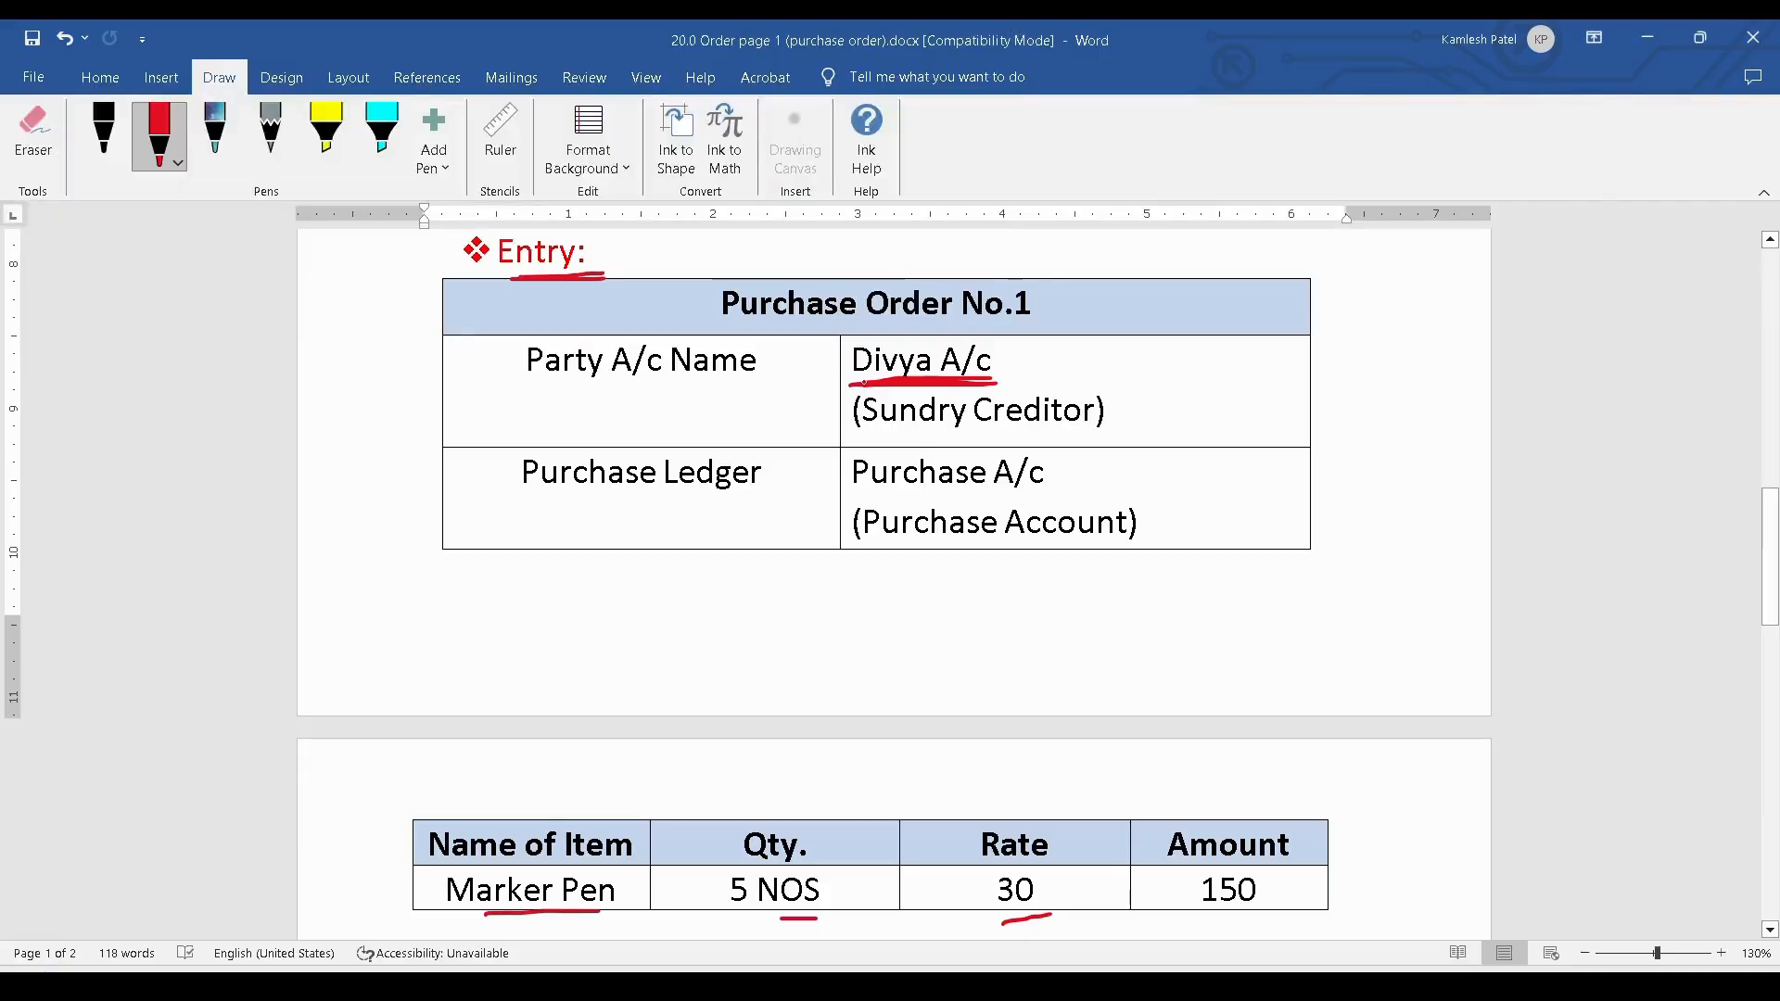
{"action": "key", "text": "alt+Tab"}
{"action": "type", "text": "D"}
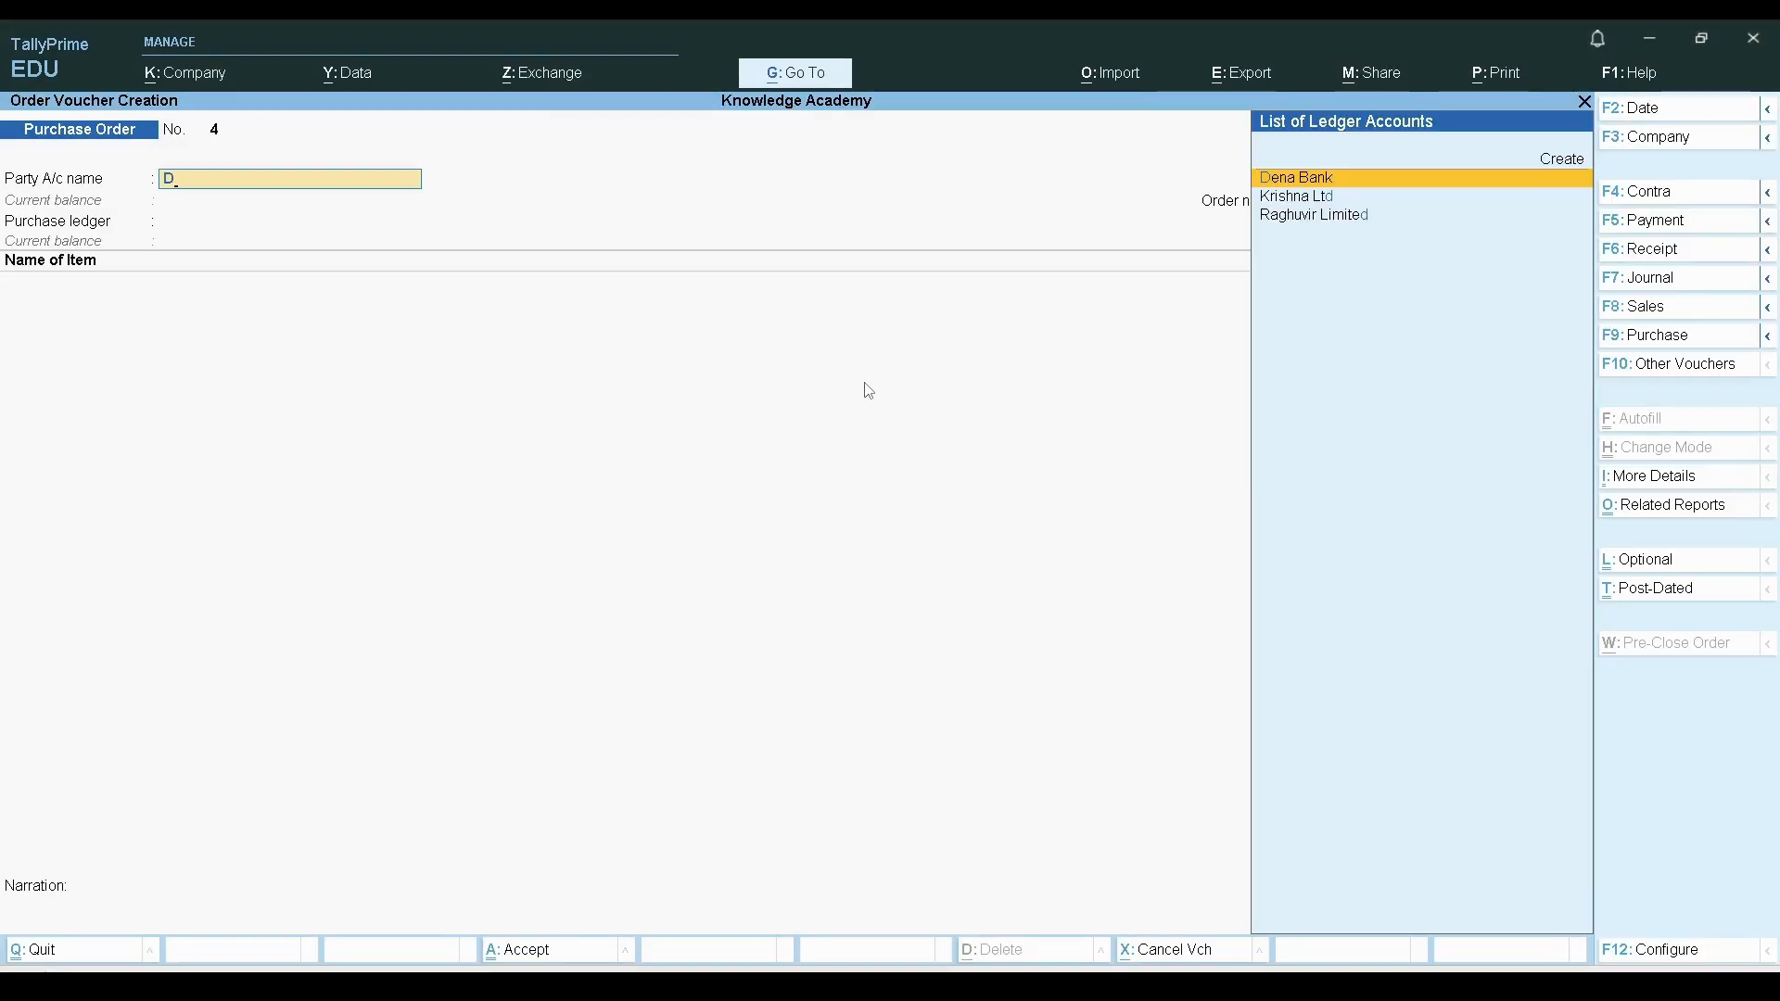
{"action": "key", "text": "Up"}
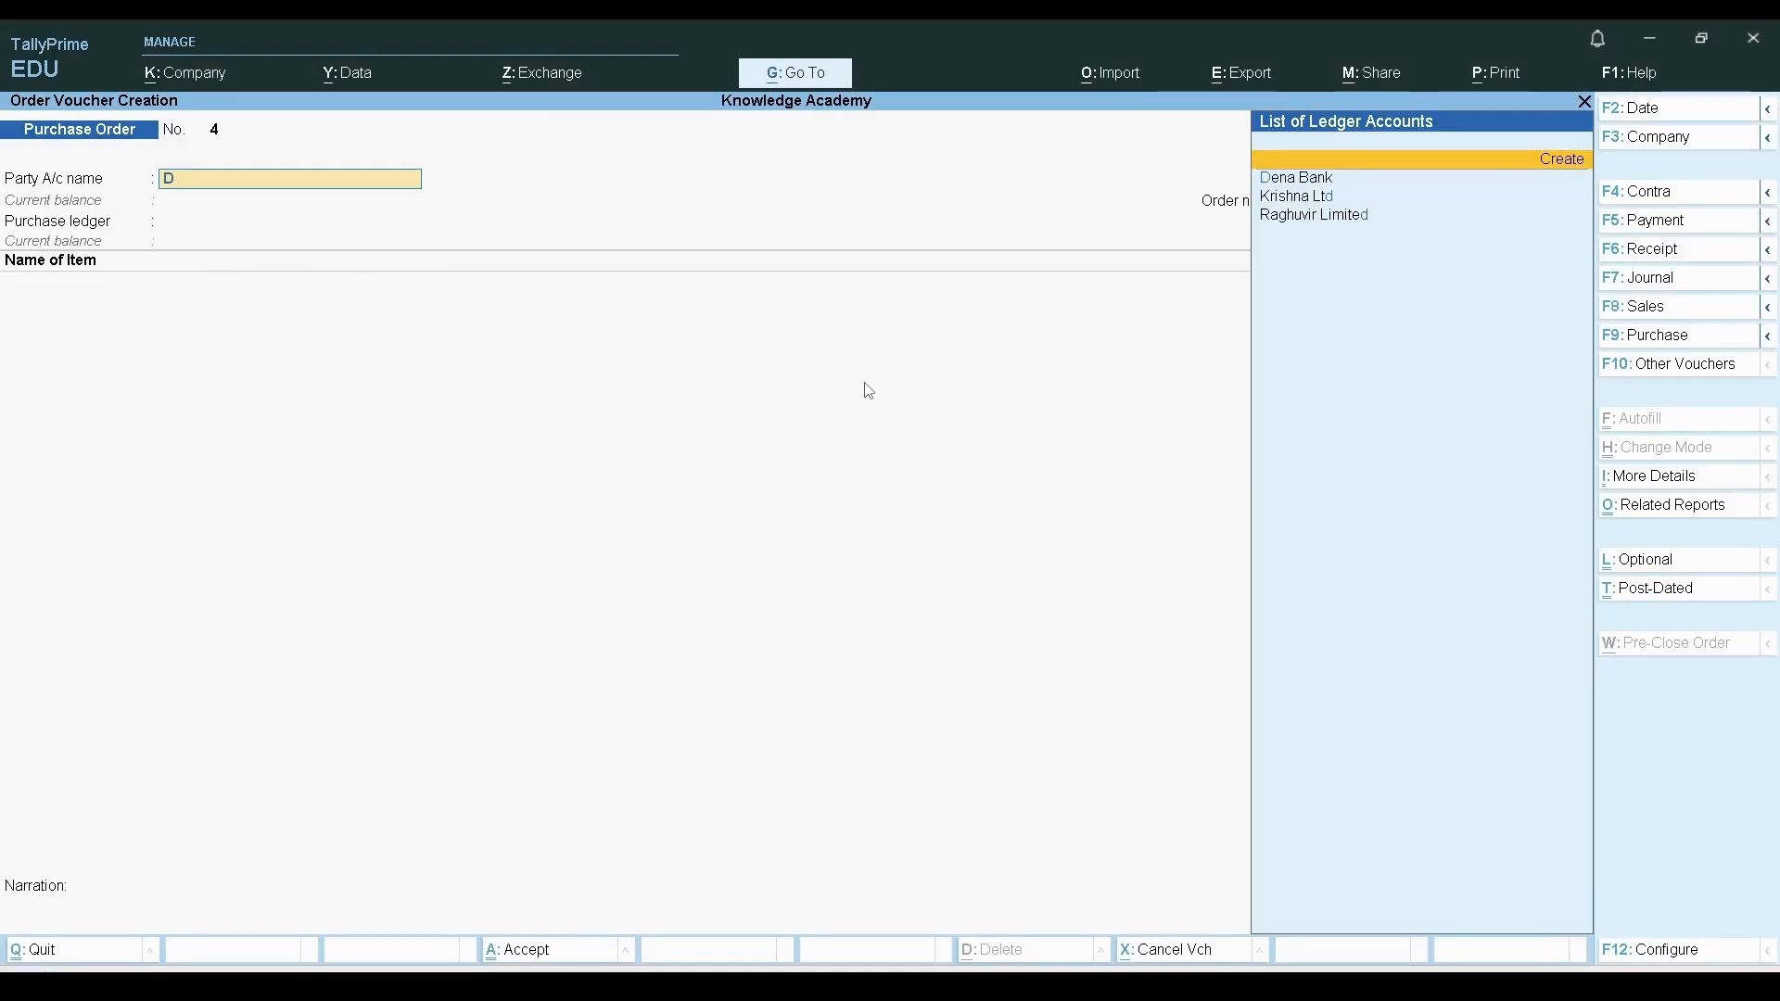
{"action": "key", "text": "Return"}
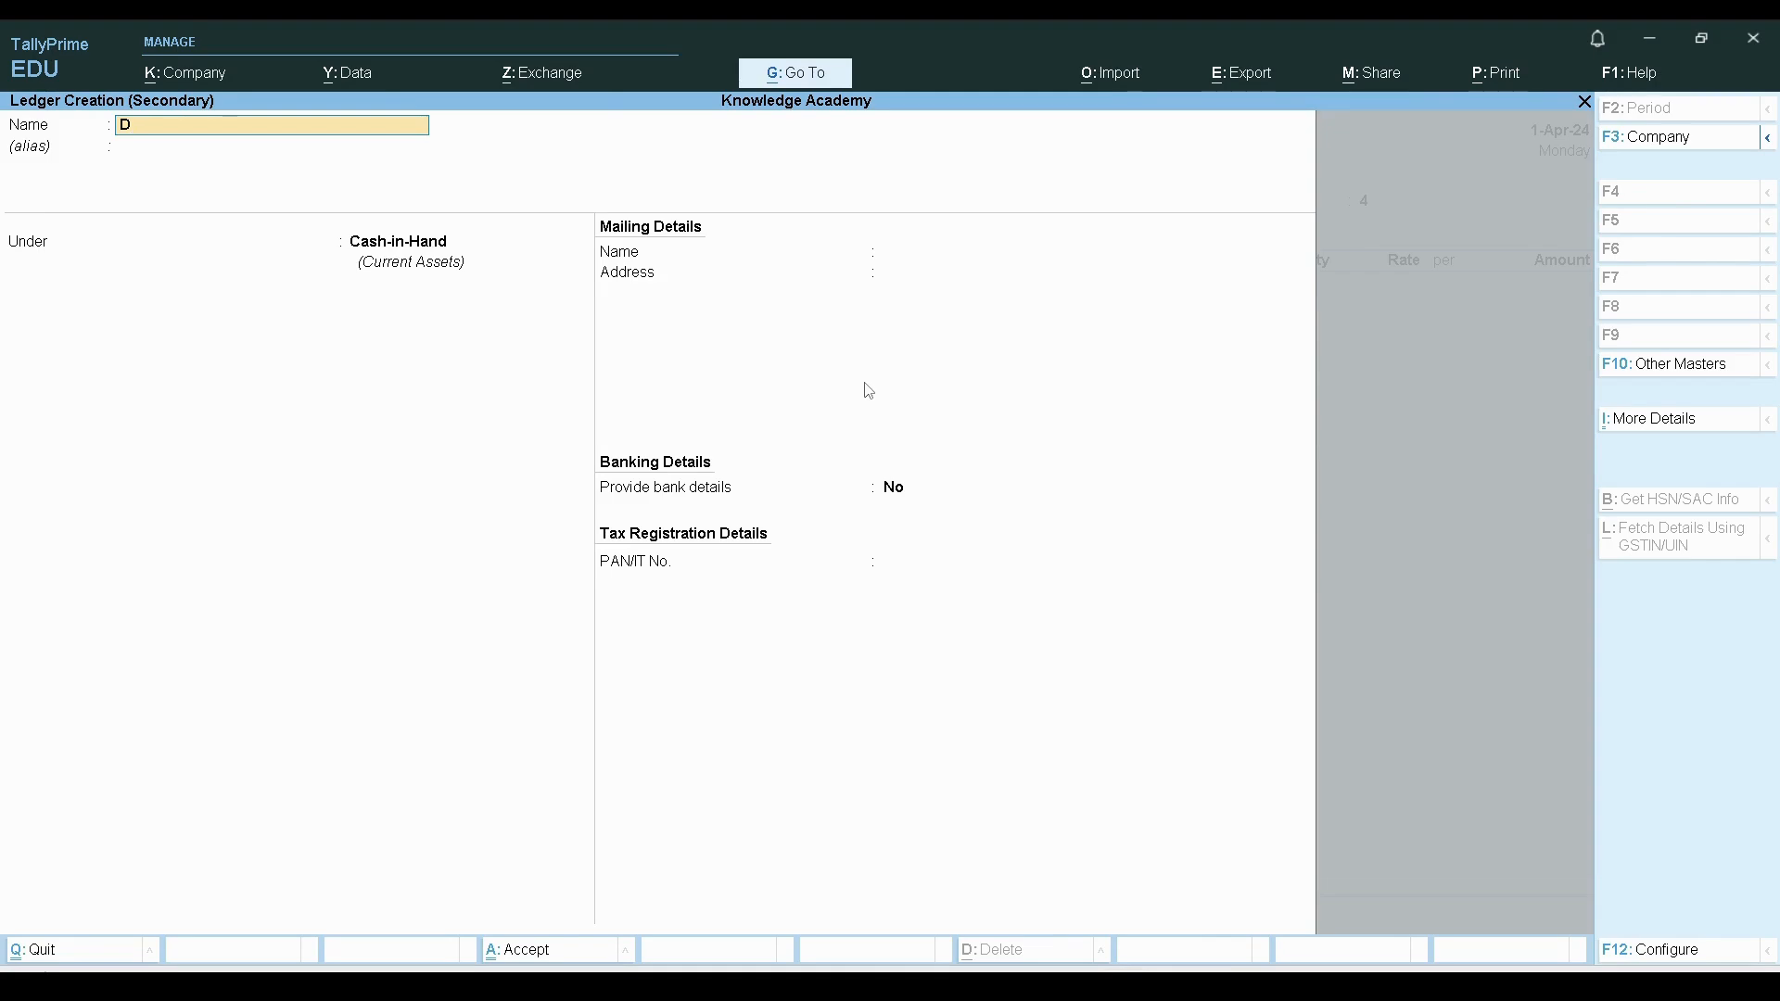
{"action": "type", "text": "ivya Account"}
{"action": "key", "text": "Return"}
{"action": "key", "text": "Return"}
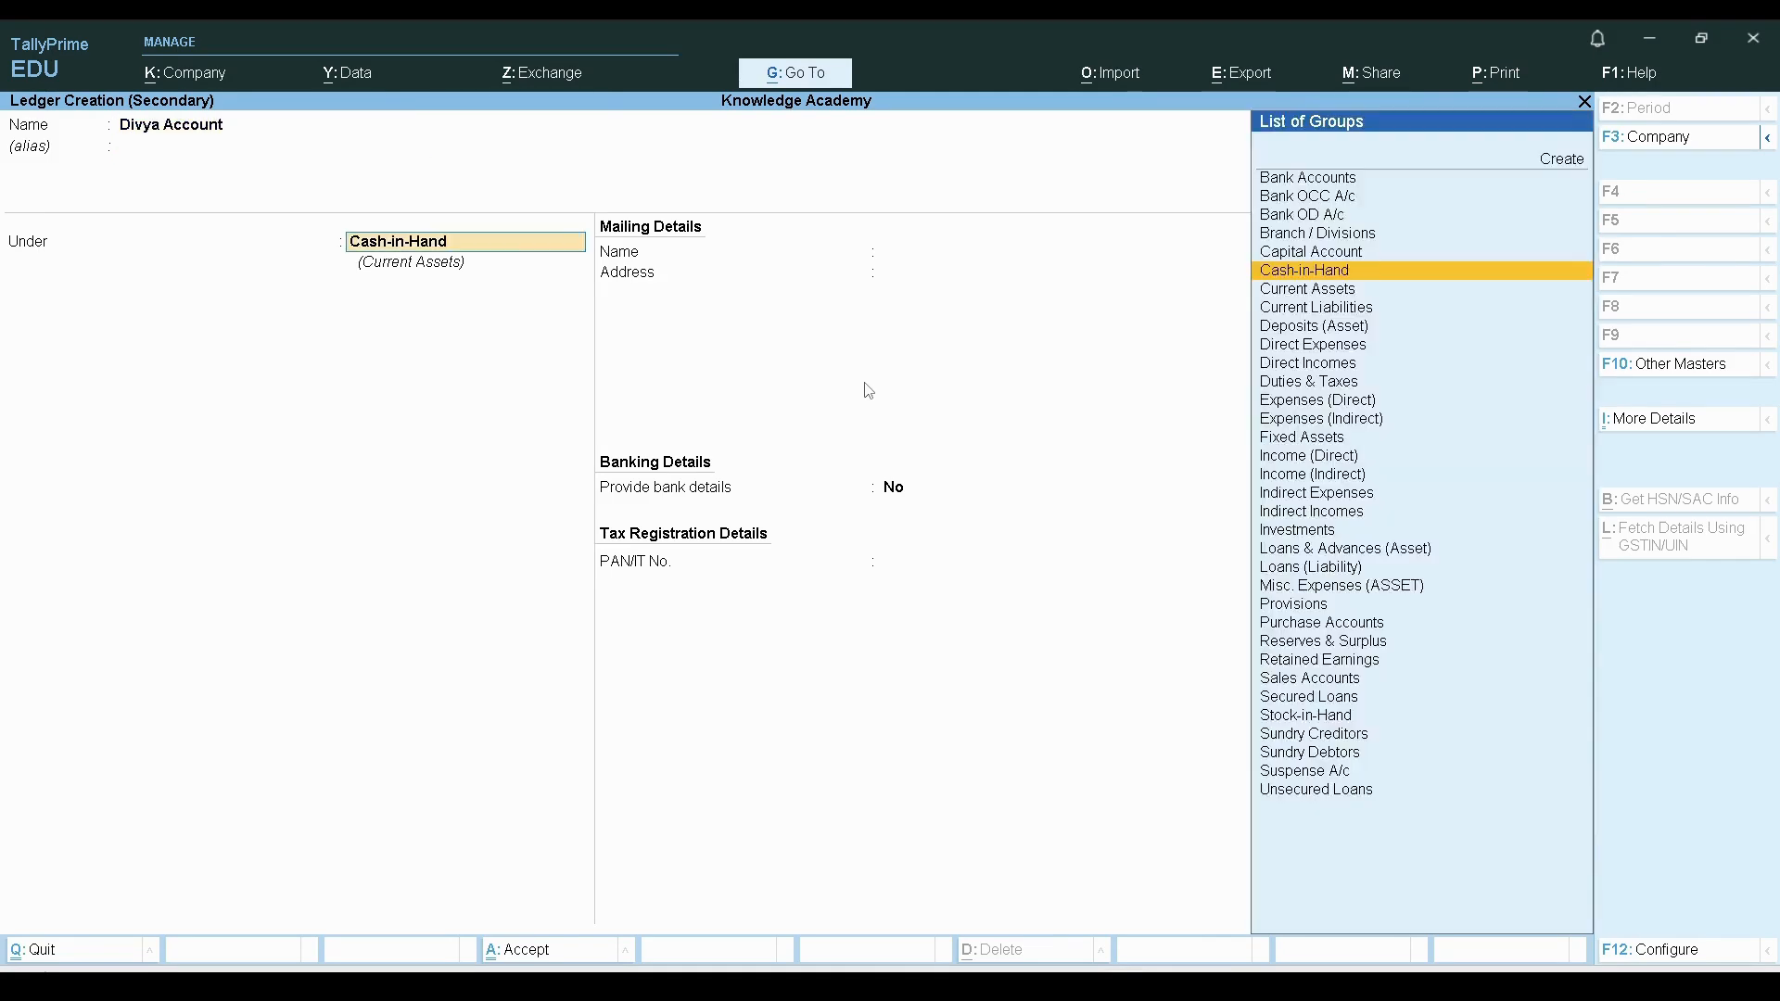
Step: Check the party's group in the Word notes and place the new ledger under Sundry Creditors in TallyPrime
{"action": "key", "text": "alt+Tab"}
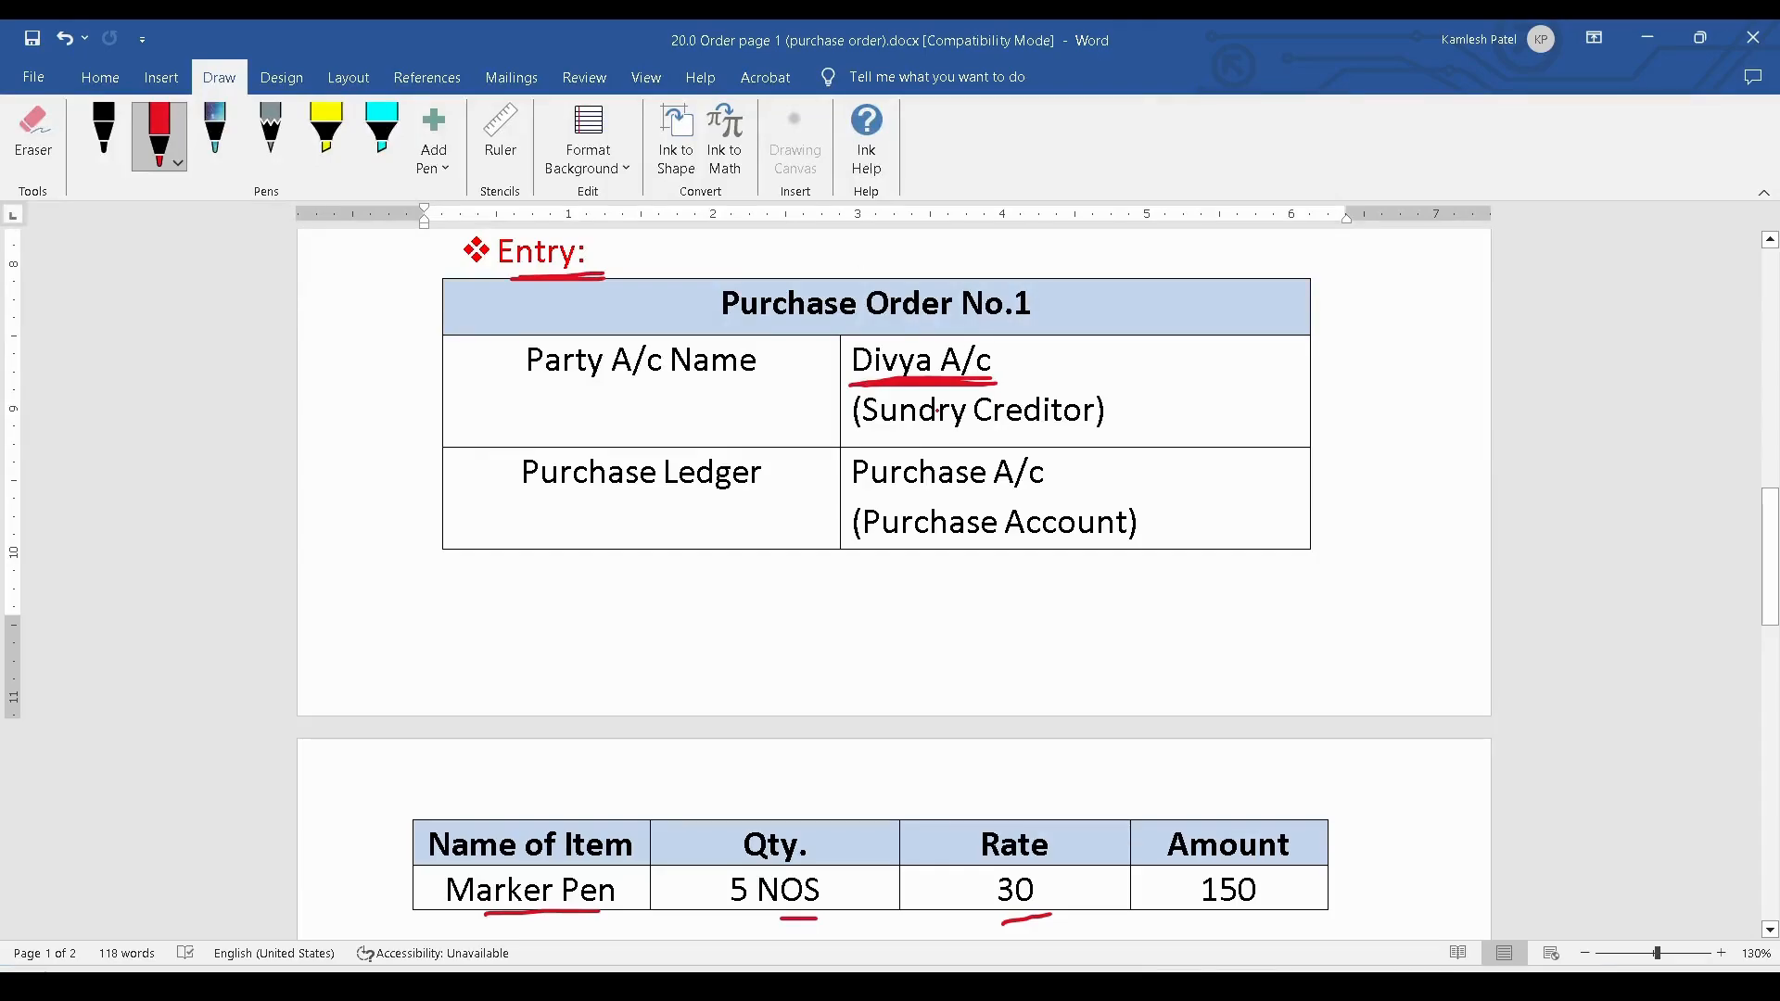
{"action": "key", "text": "alt+Tab"}
{"action": "type", "text": "sund"}
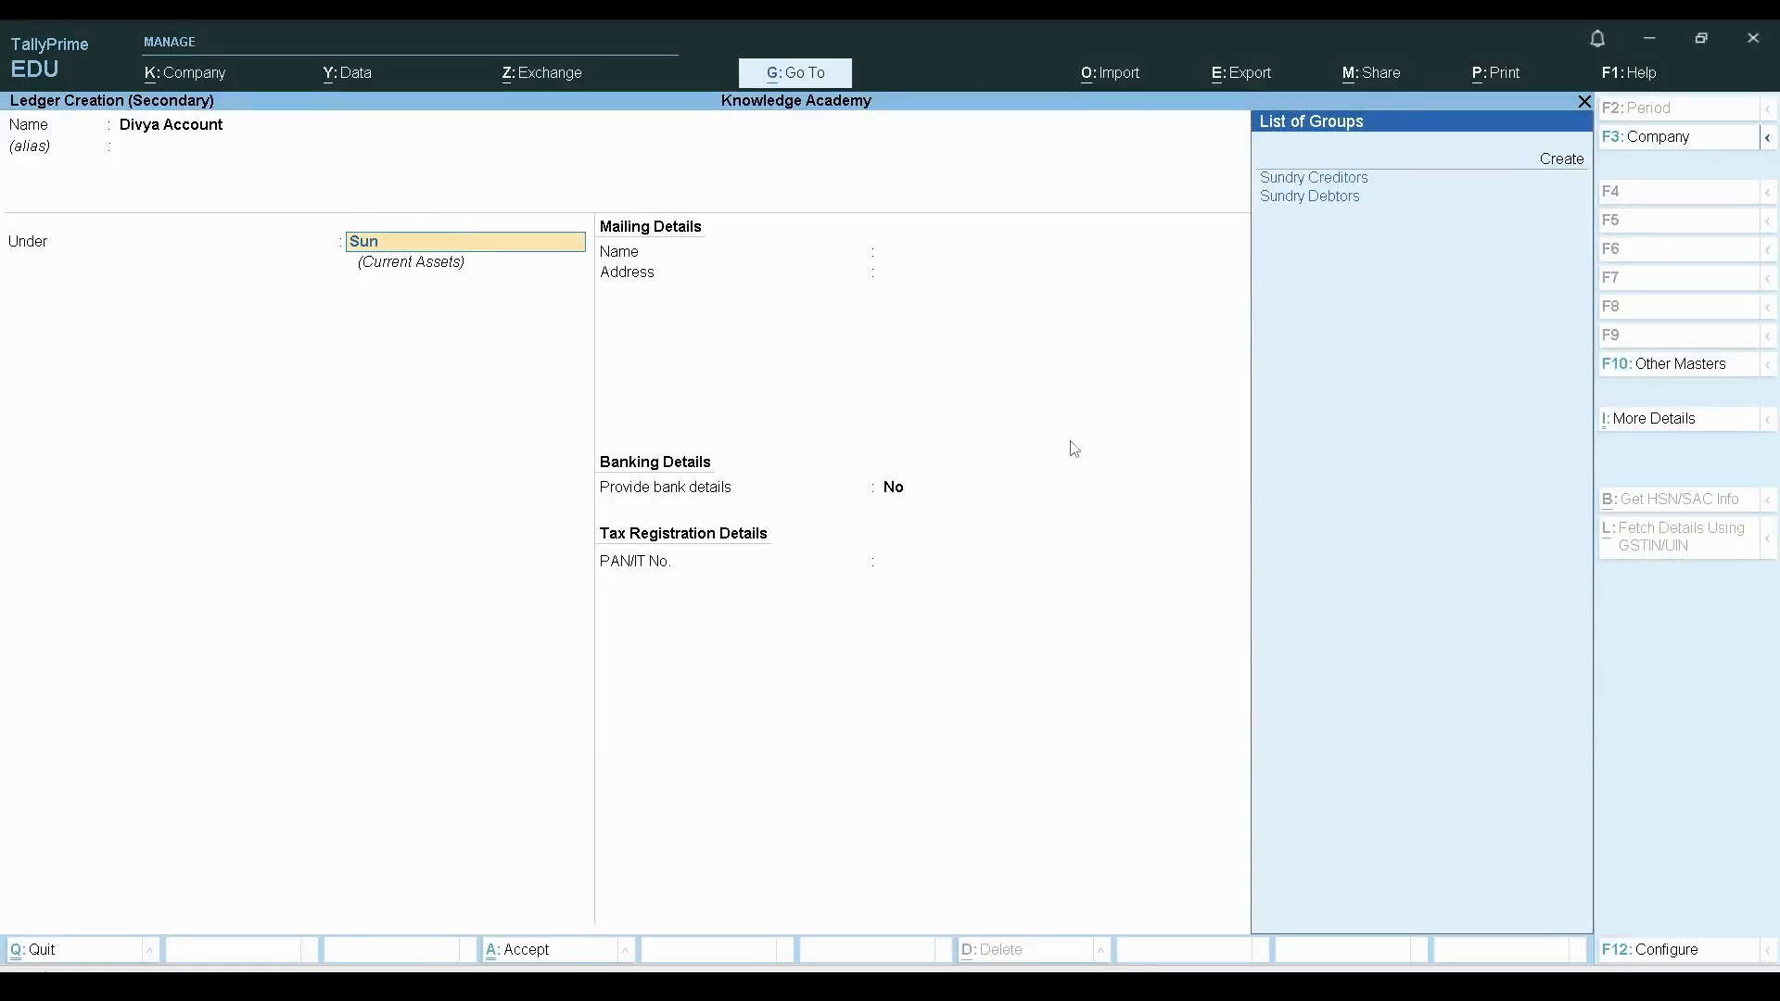
{"action": "key", "text": "Down"}
{"action": "key", "text": "Return"}
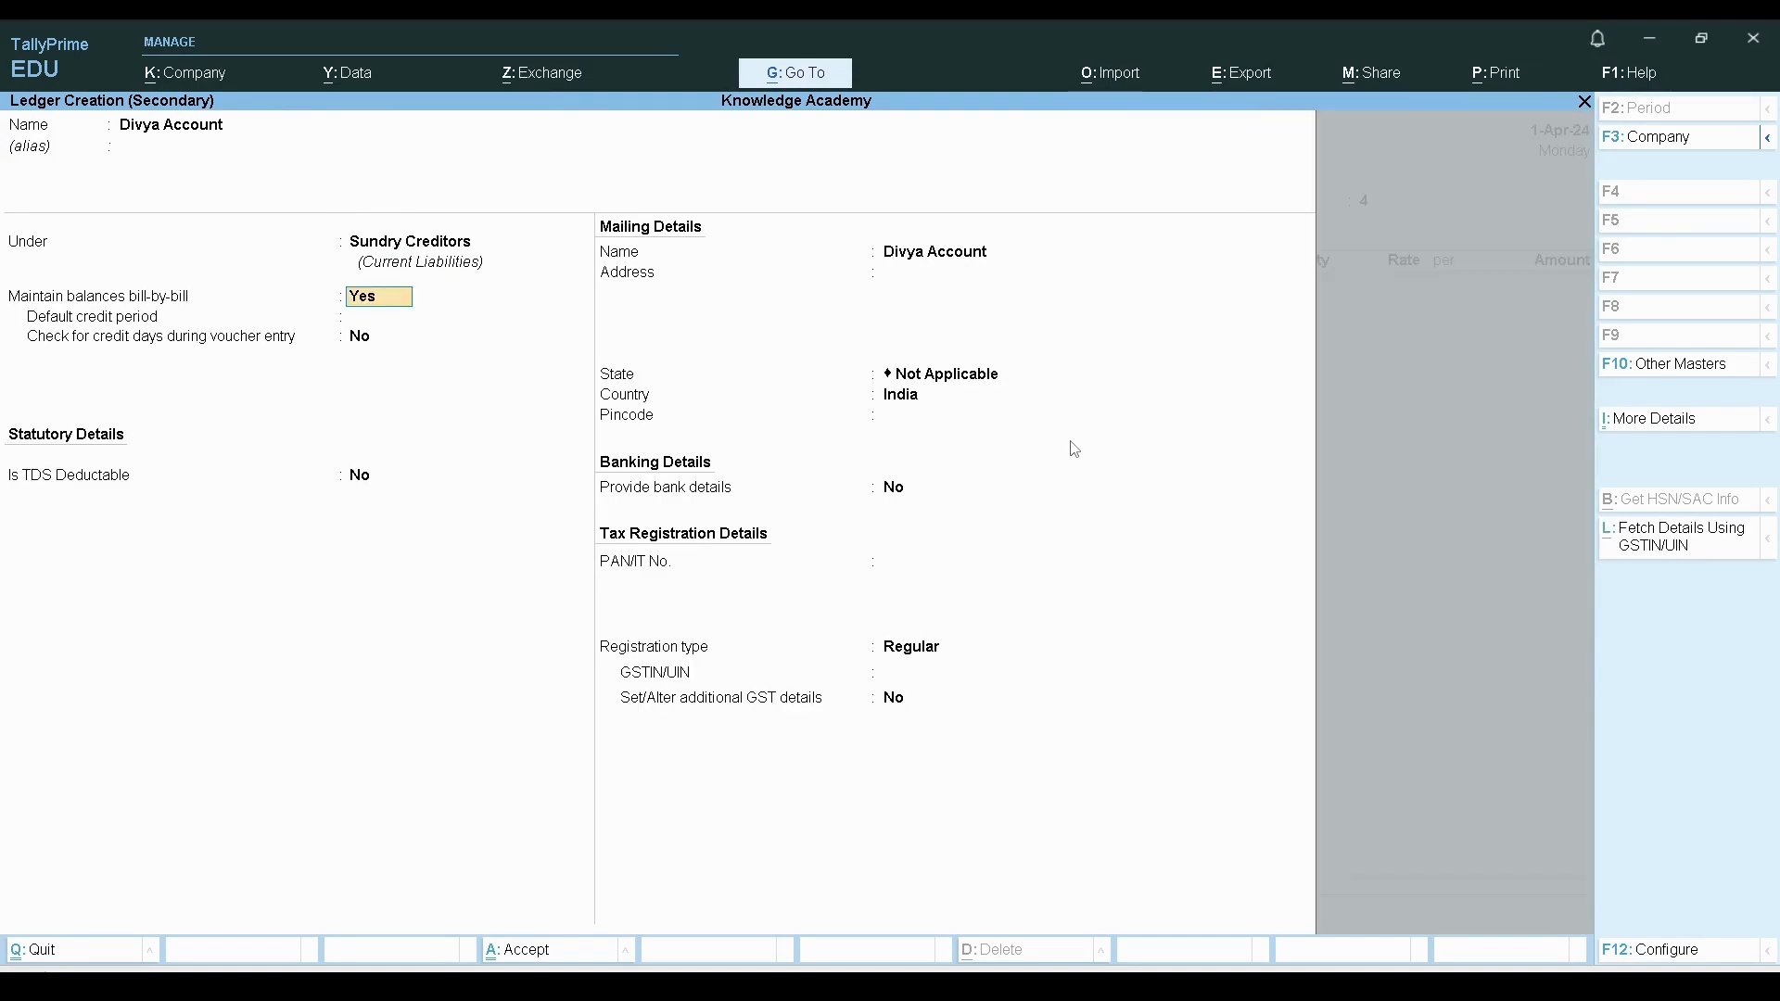
Step: Keep the default billing, mailing, banking and tax details and save the new party ledger
{"action": "key", "text": "Return"}
{"action": "key", "text": "Return"}
{"action": "key", "text": "Return"}
{"action": "key", "text": "Return"}
{"action": "key", "text": "Return"}
{"action": "key", "text": "Return"}
{"action": "key", "text": "Return"}
{"action": "key", "text": "Return"}
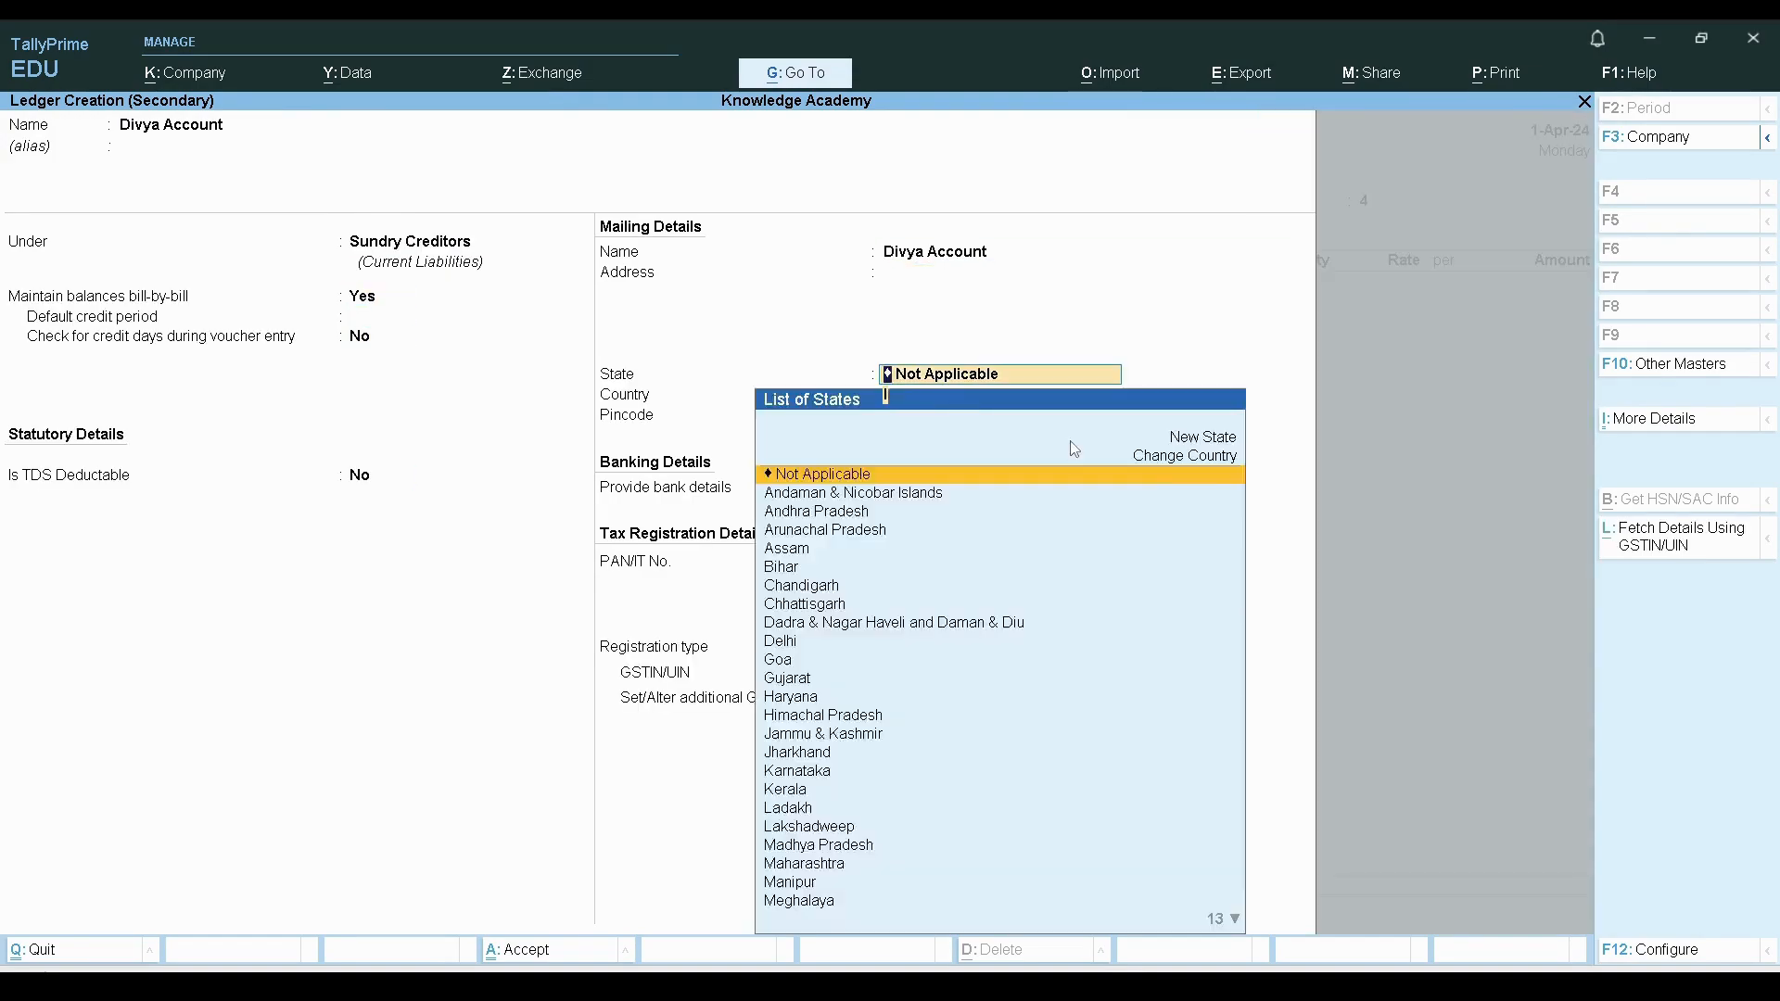
{"action": "key", "text": "Return"}
{"action": "key", "text": "Return"}
{"action": "key", "text": "Return"}
{"action": "key", "text": "Return"}
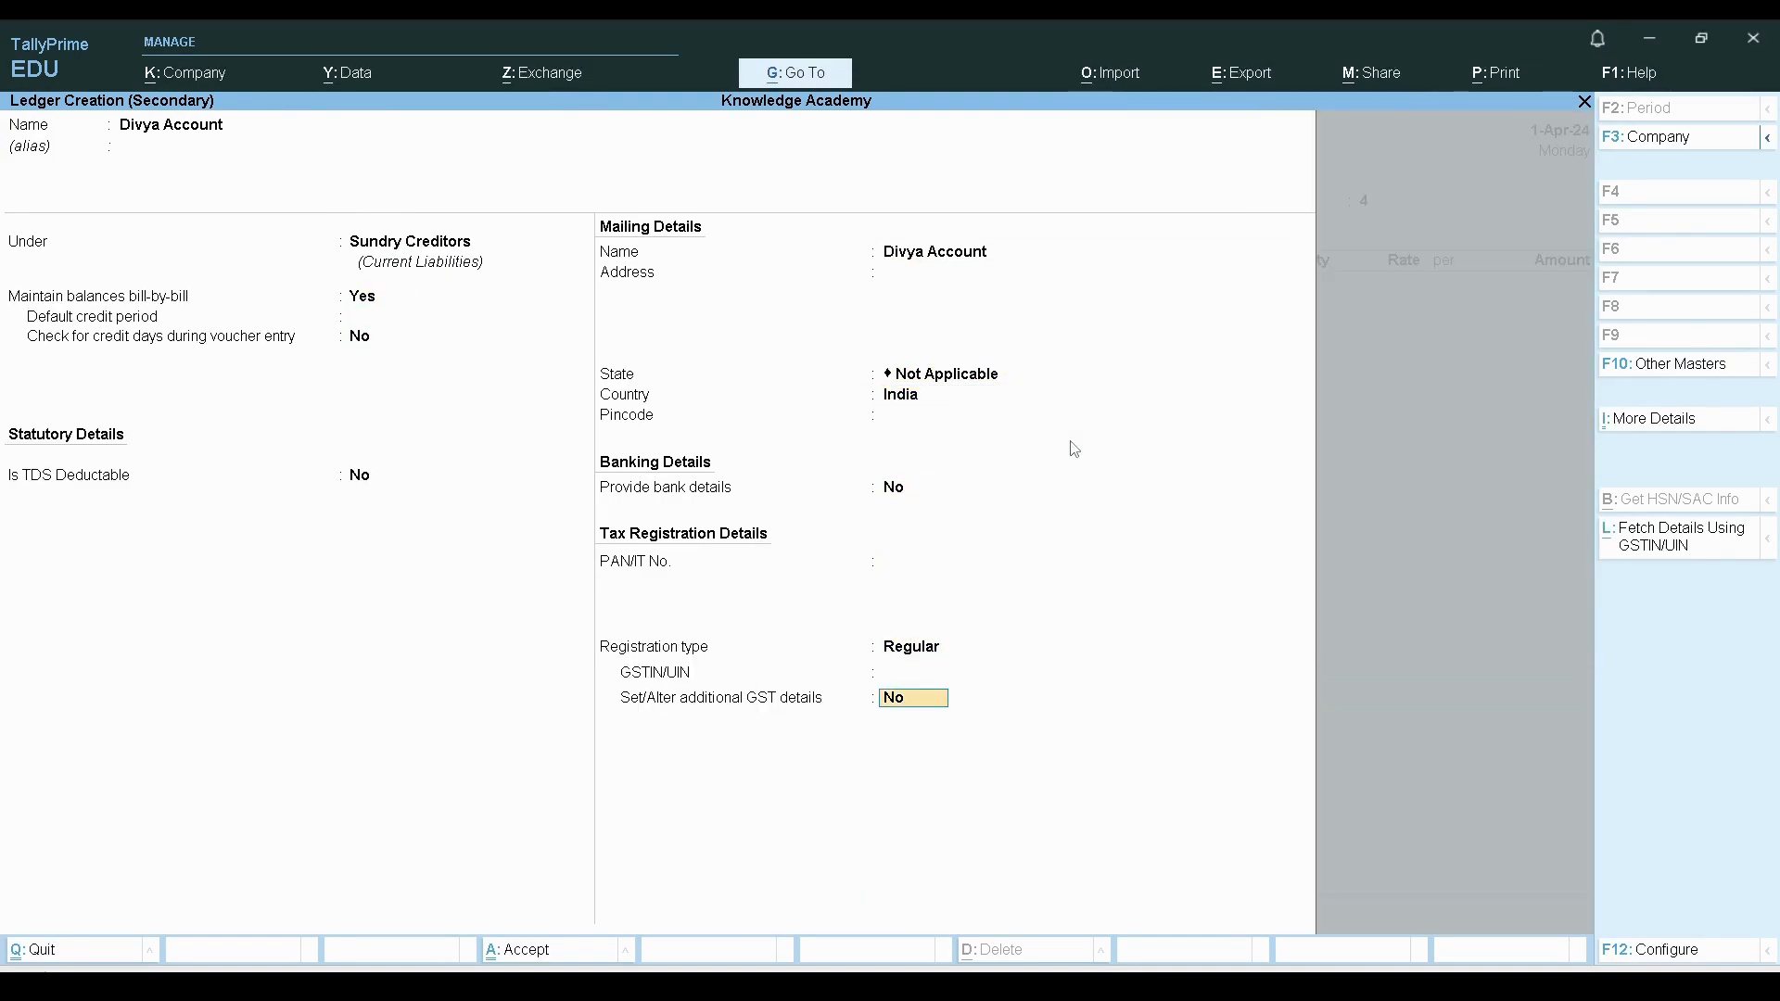
{"action": "key", "text": "Return"}
{"action": "key", "text": "Return"}
Step: Accept the new party ledger and proceed through the order, receipt and party details without entering anything
{"action": "key", "text": "Return"}
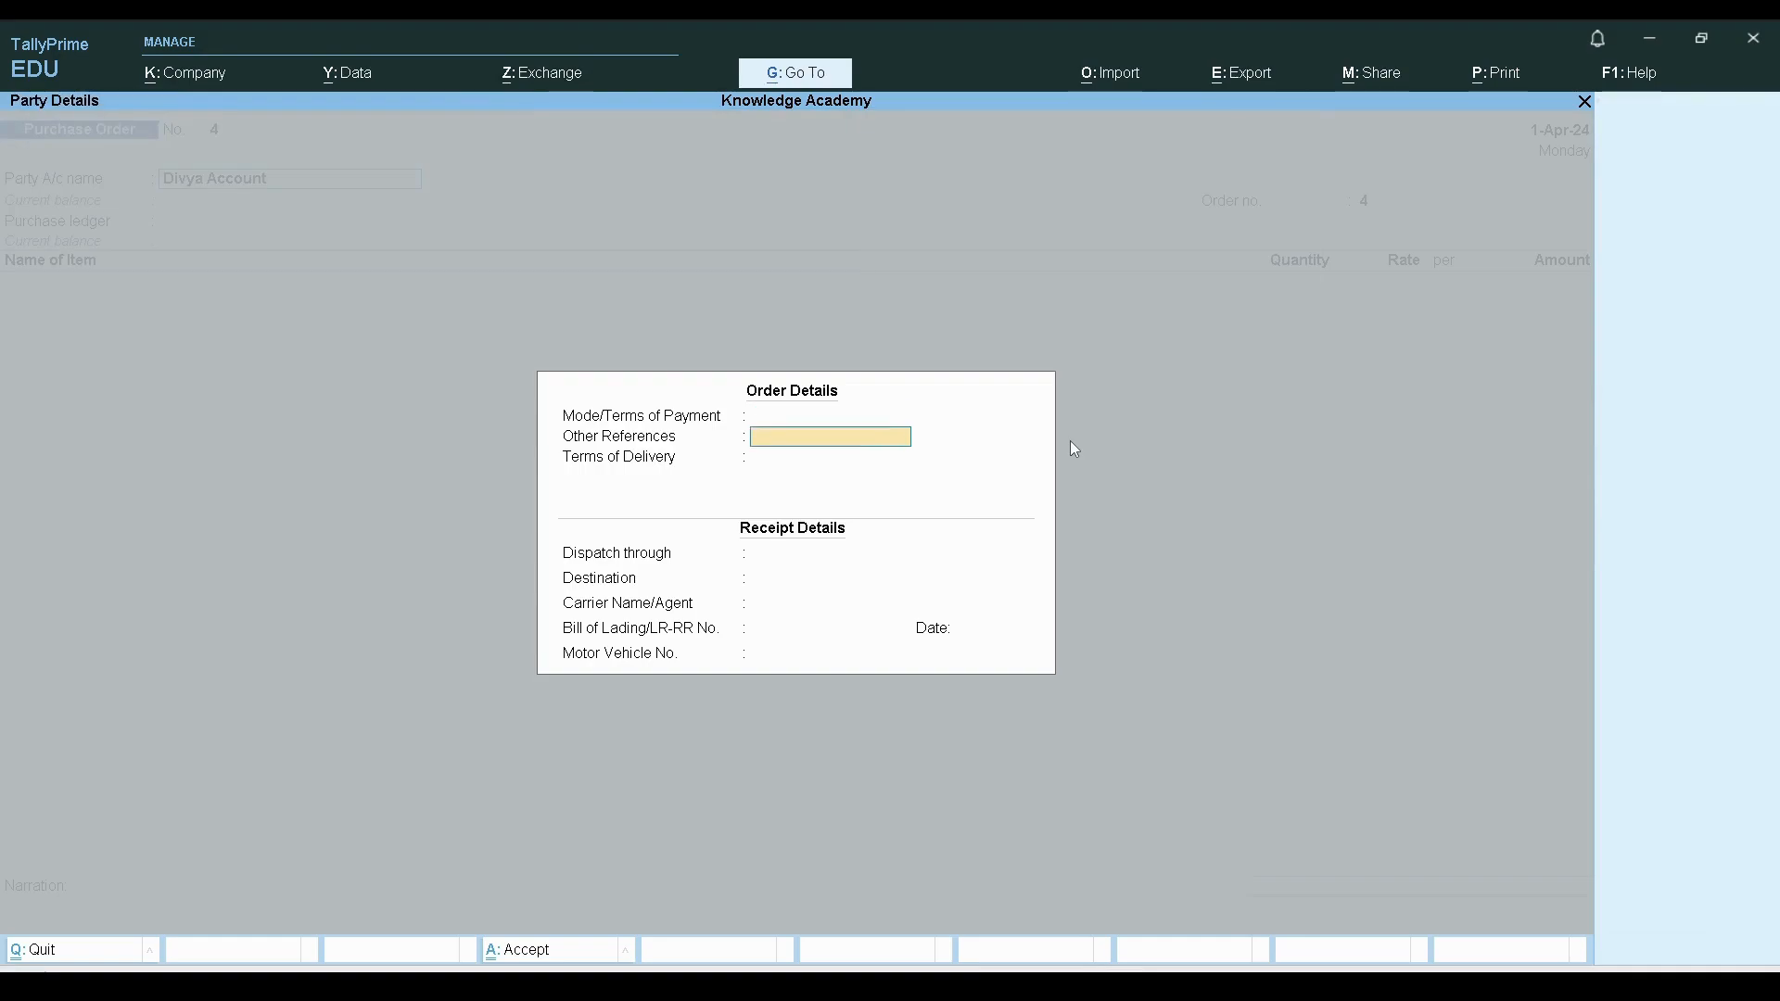
{"action": "key", "text": "Return"}
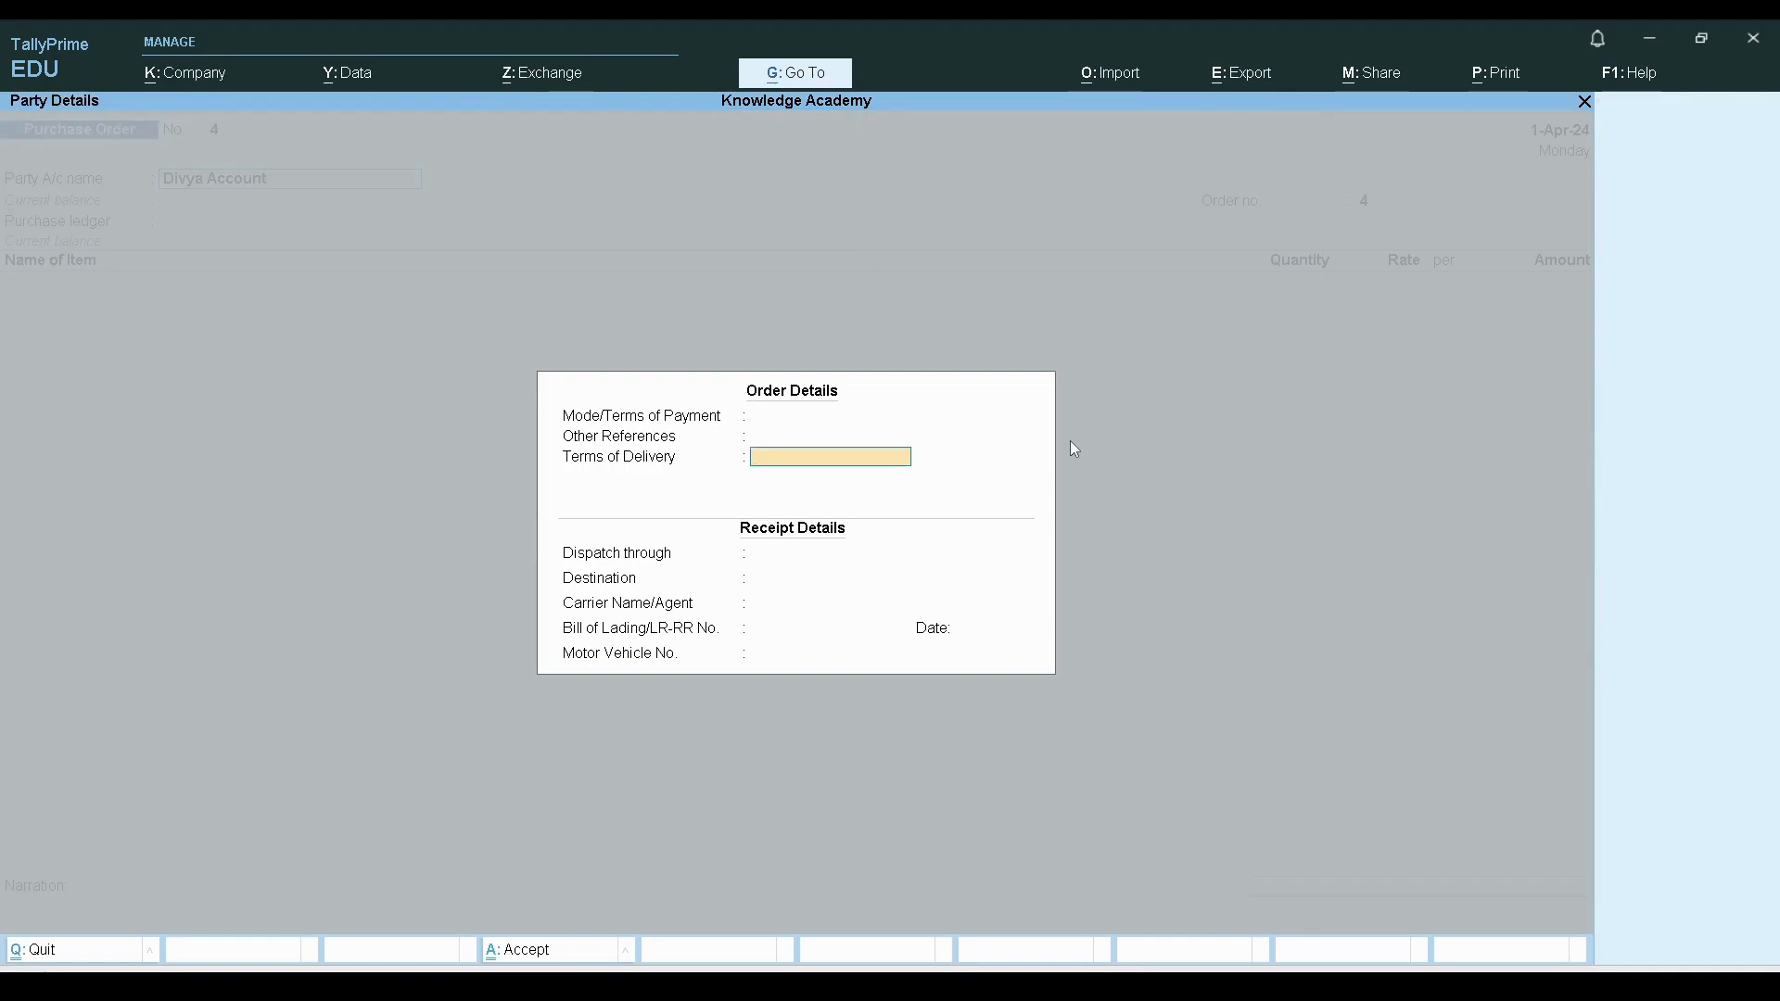
{"action": "key", "text": "Return"}
{"action": "key", "text": "Return"}
{"action": "key", "text": "Return"}
{"action": "key", "text": "Return"}
{"action": "key", "text": "Return"}
{"action": "key", "text": "Return"}
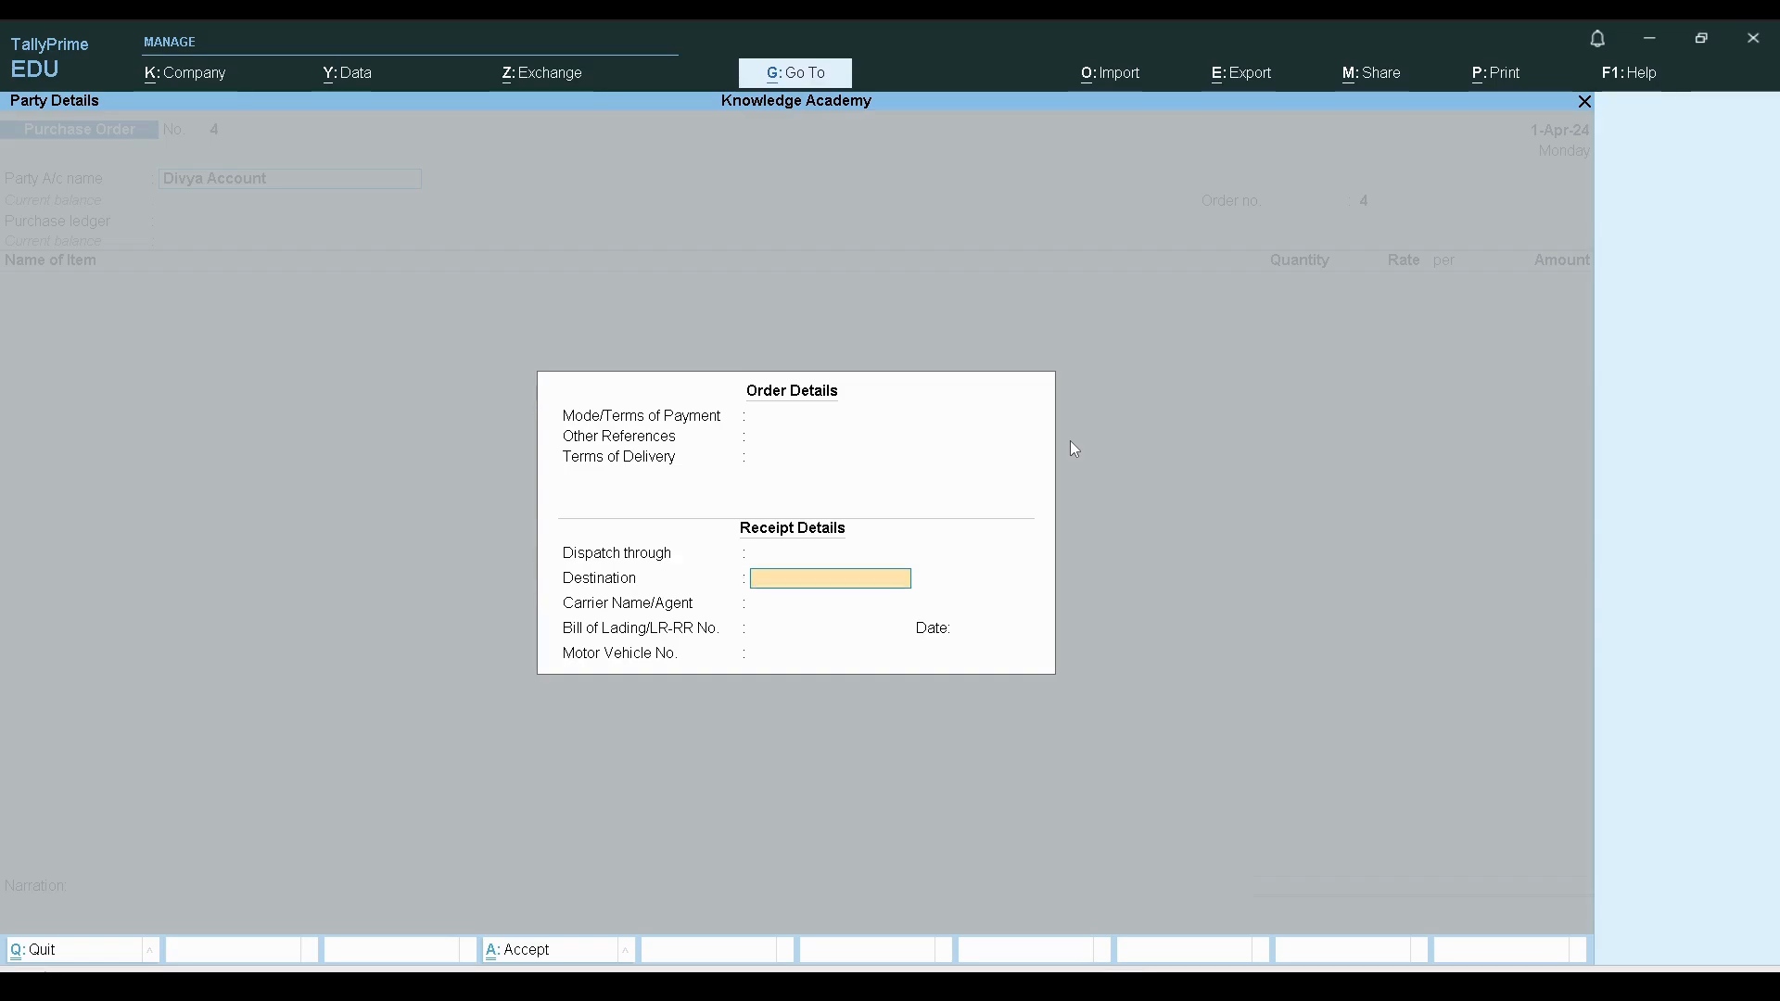
{"action": "key", "text": "Return"}
{"action": "key", "text": "Return"}
{"action": "key", "text": "Return"}
{"action": "key", "text": "Return"}
{"action": "key", "text": "Return"}
{"action": "key", "text": "Return"}
{"action": "key", "text": "Return"}
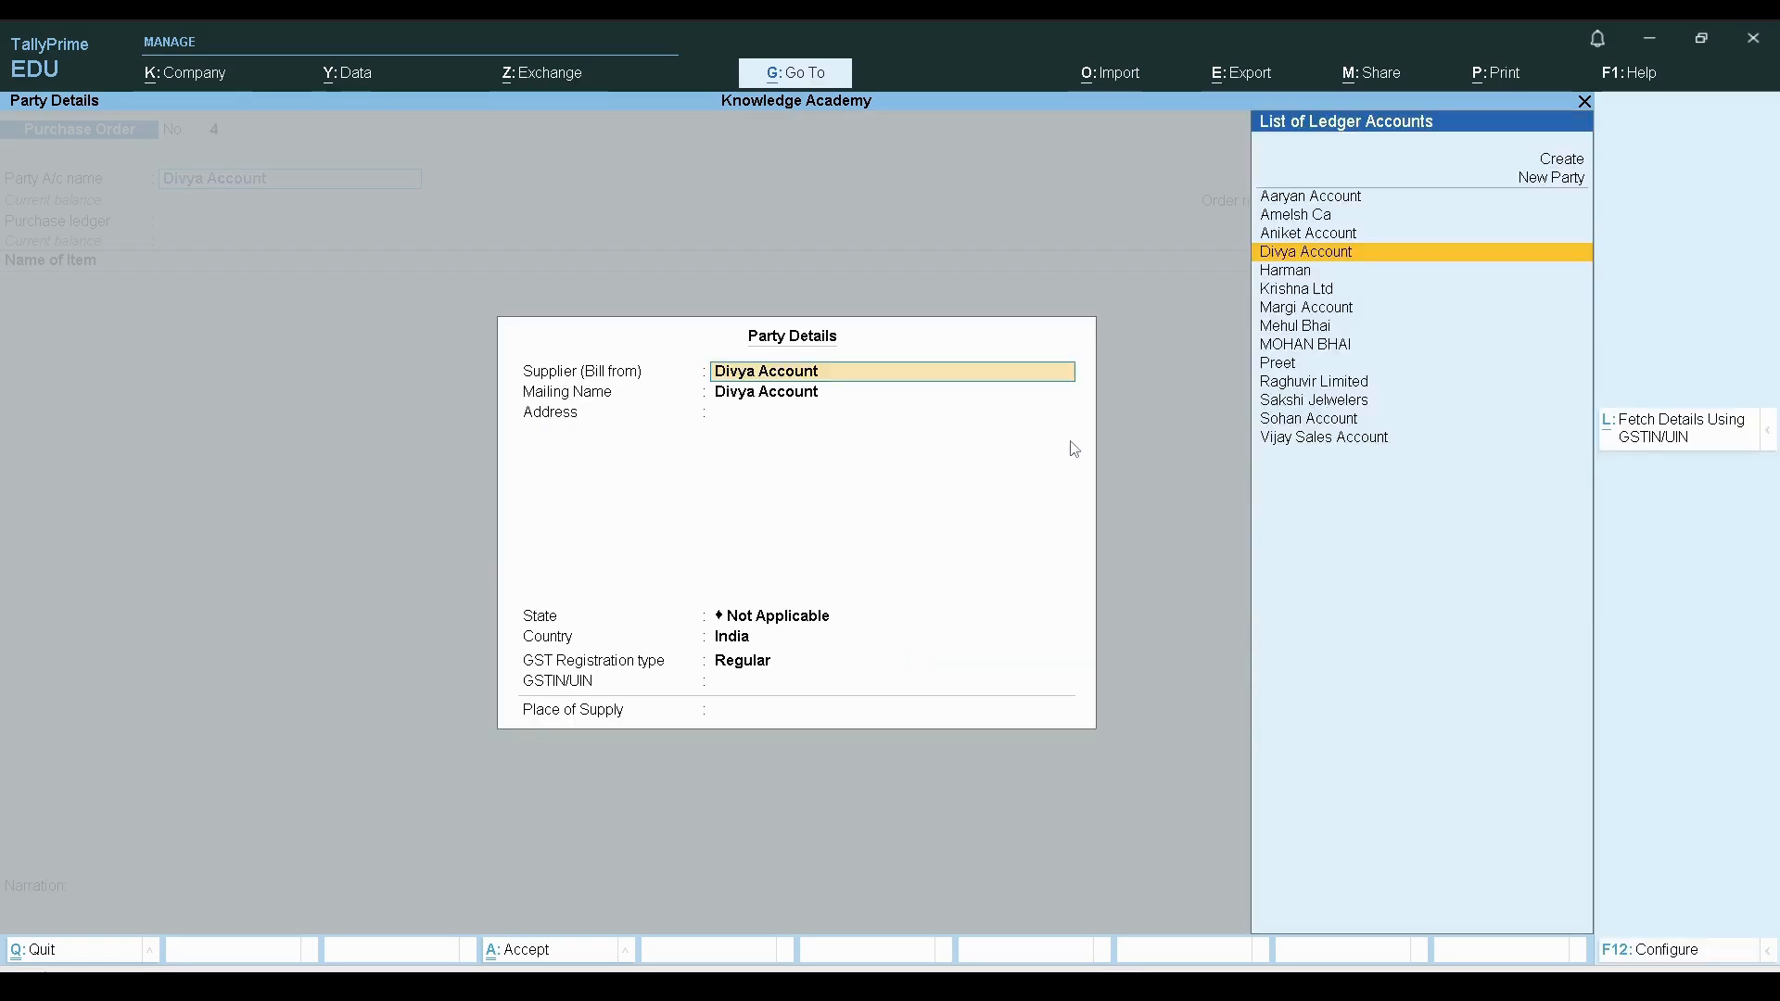
{"action": "key", "text": "Return"}
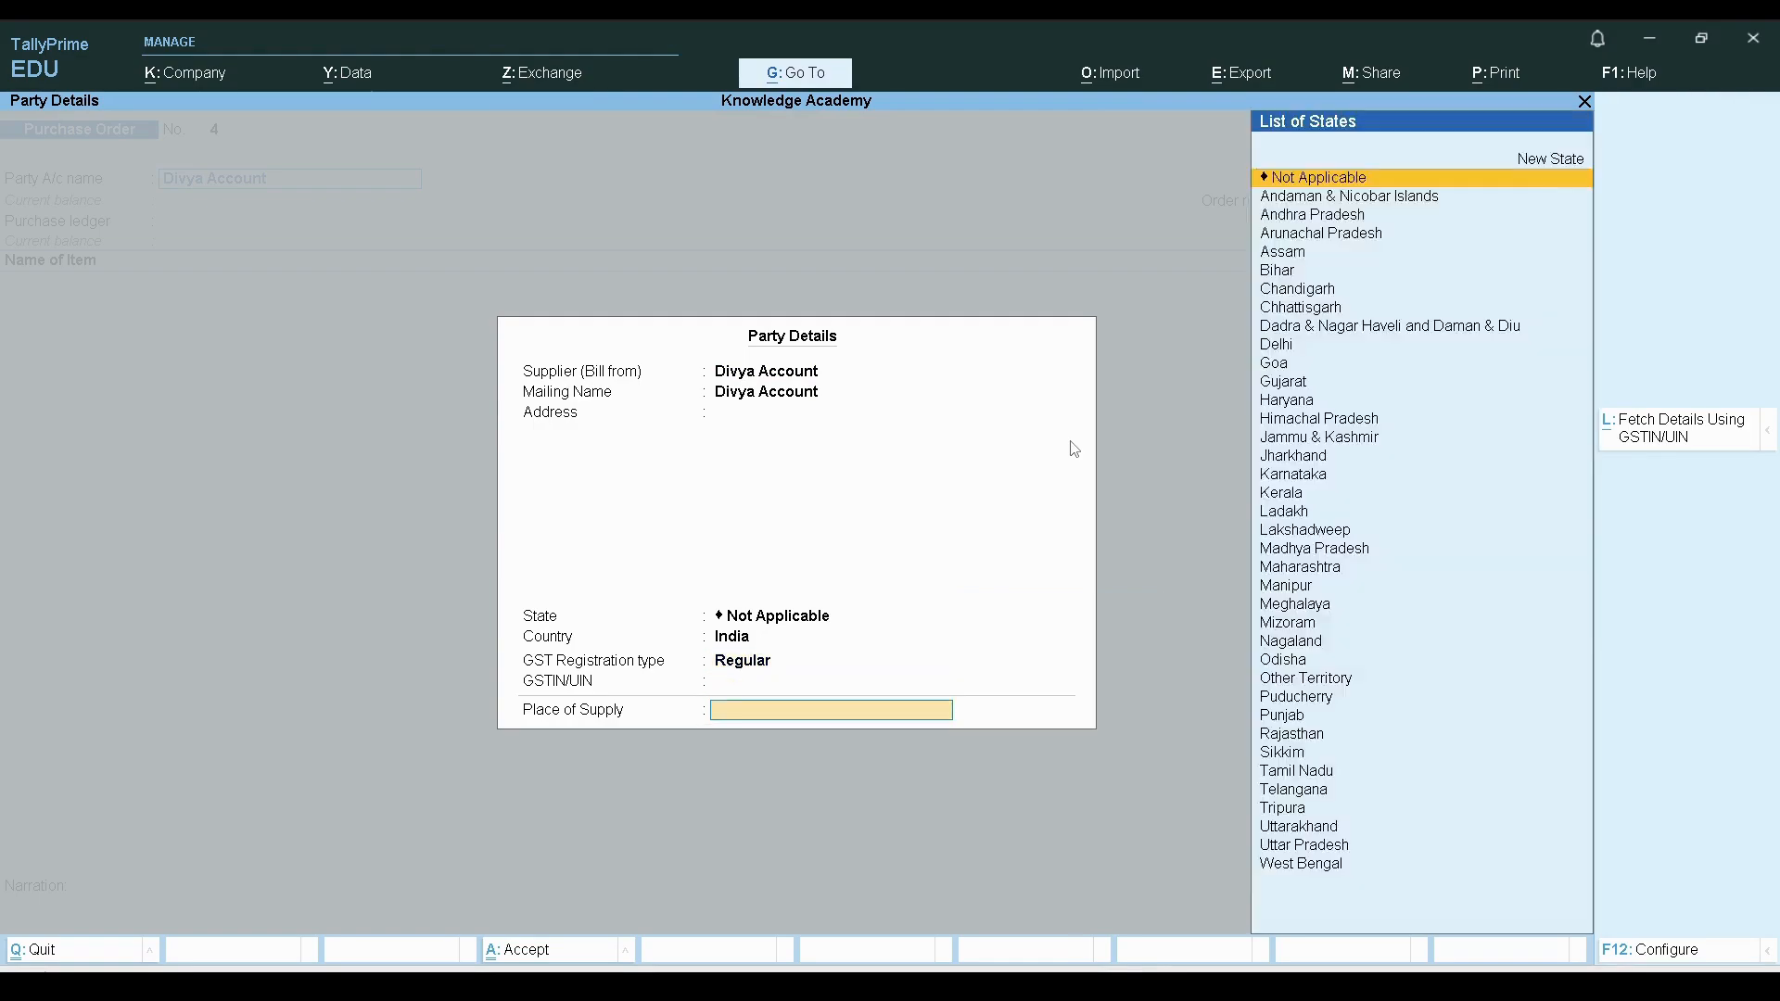
{"action": "key", "text": "Return"}
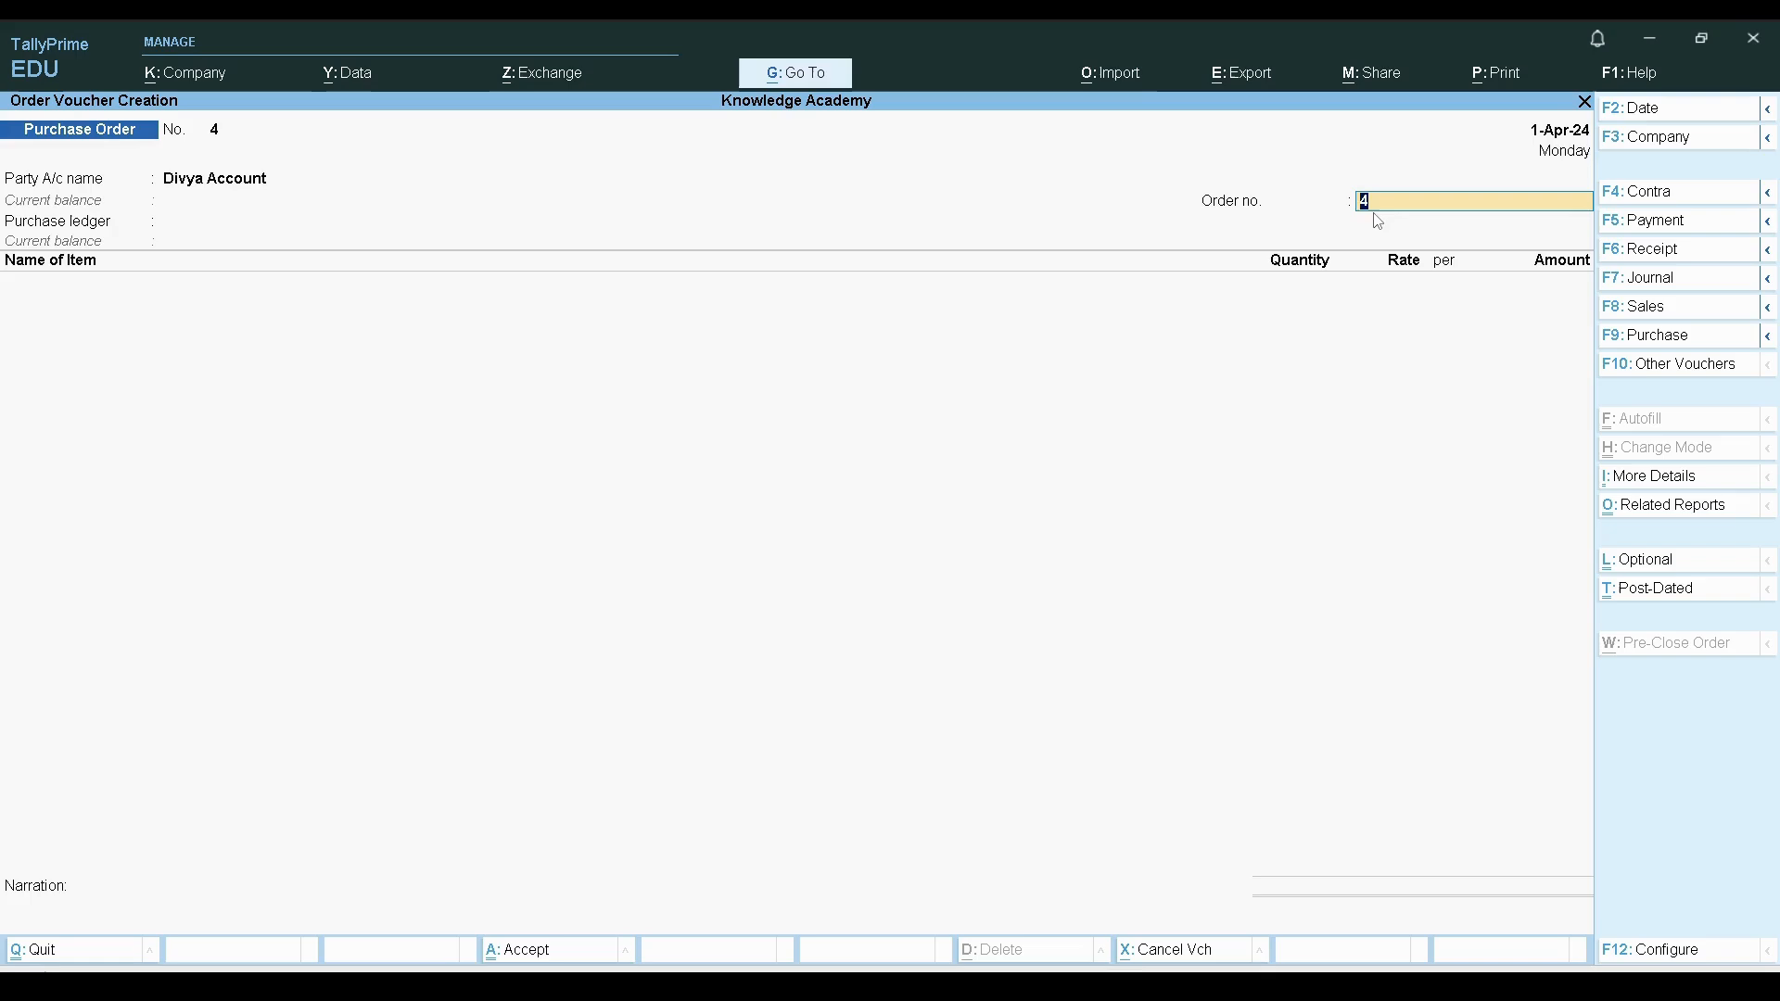
Step: Keep the suggested order number and set the purchase ledger to PURCHASE ACCOUNT
{"action": "key", "text": "Return"}
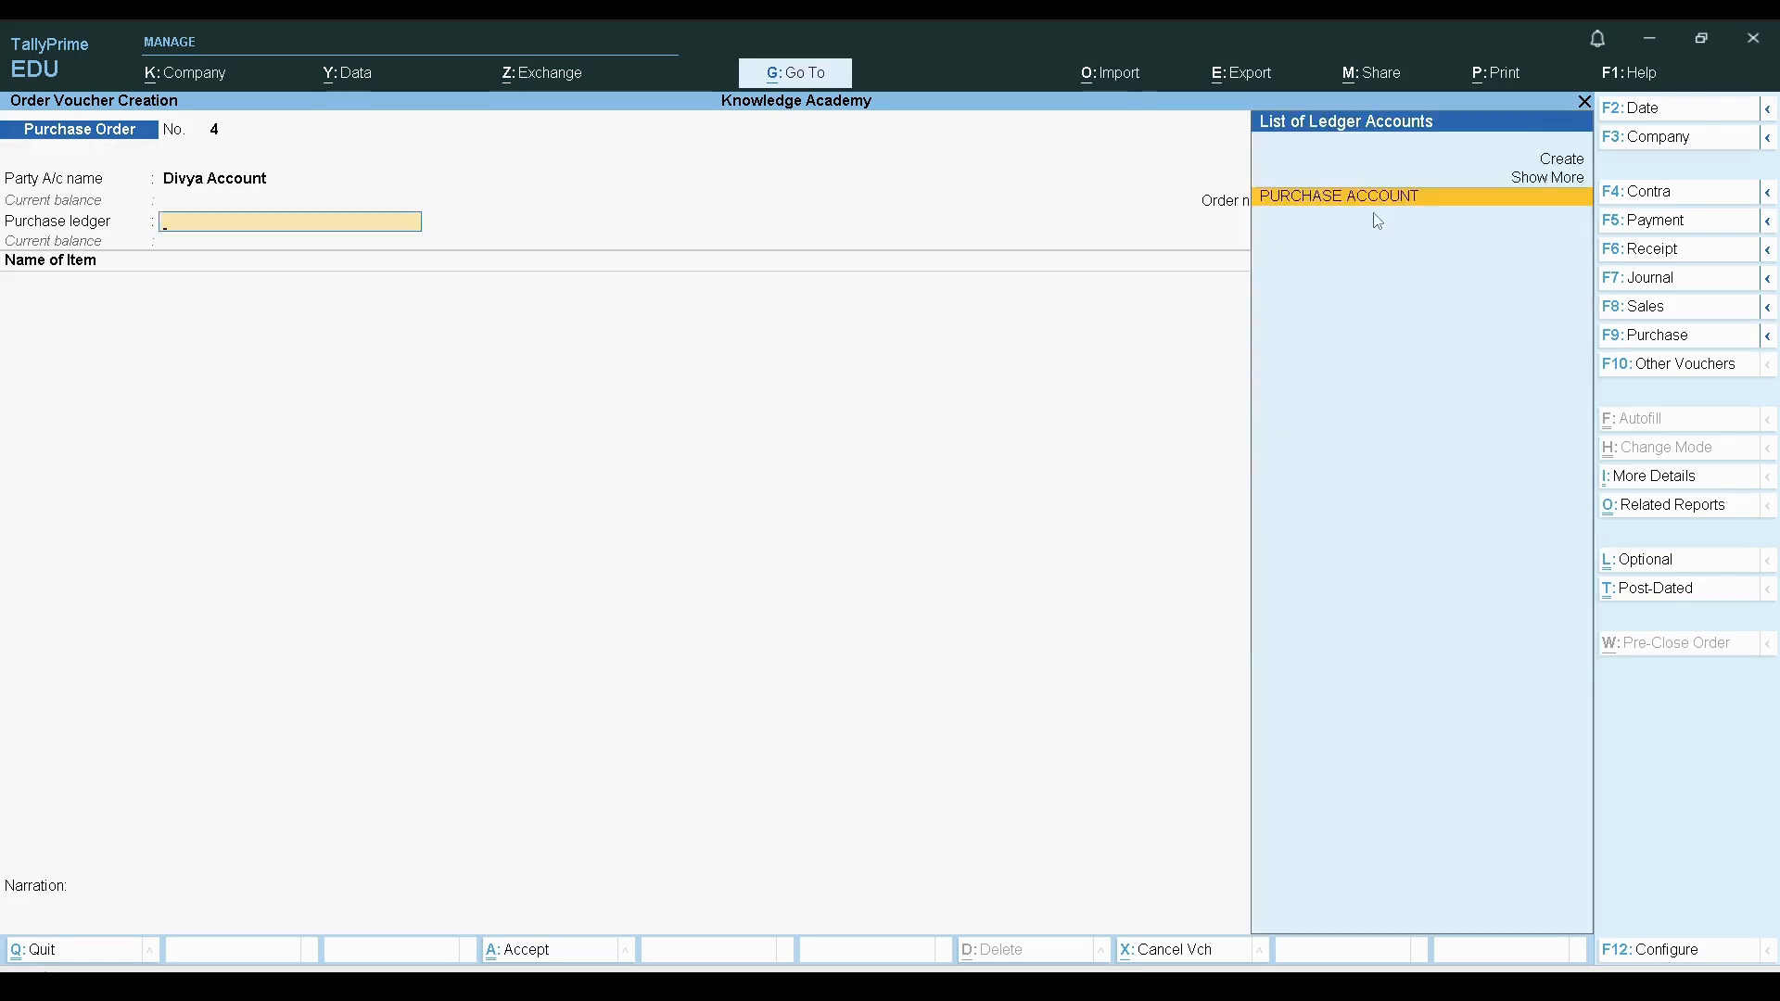
{"action": "key", "text": "BackSpace"}
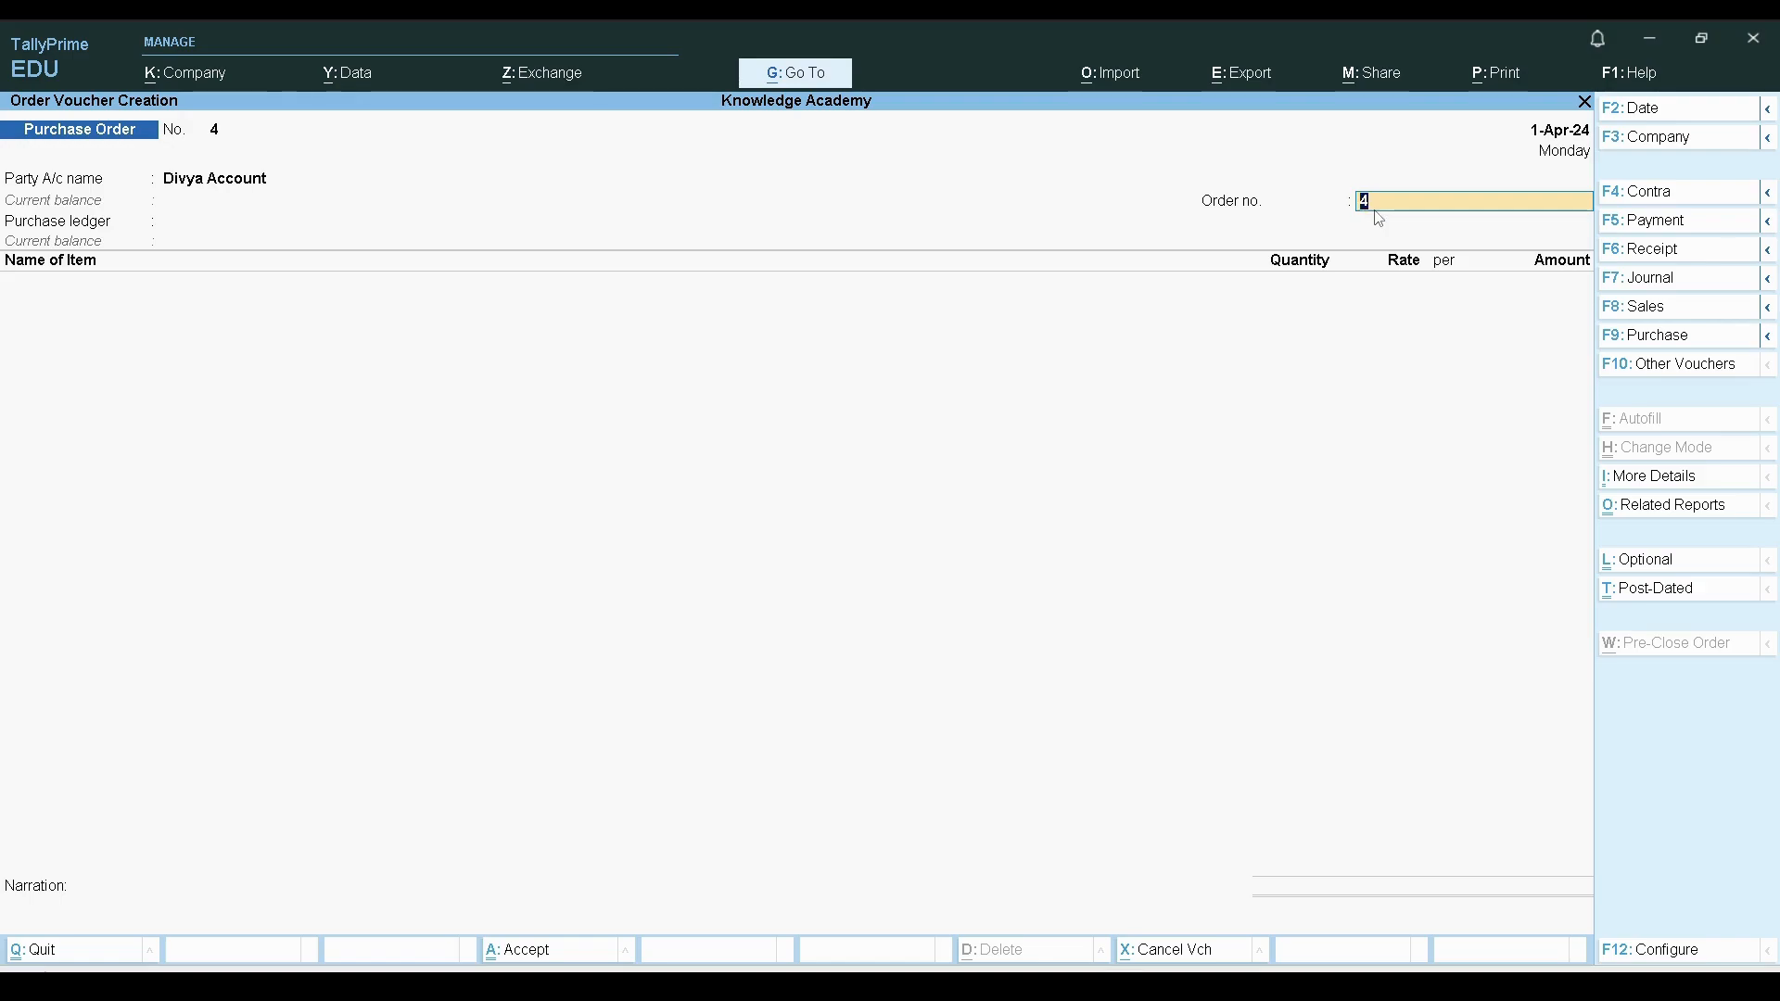
{"action": "key", "text": "Return"}
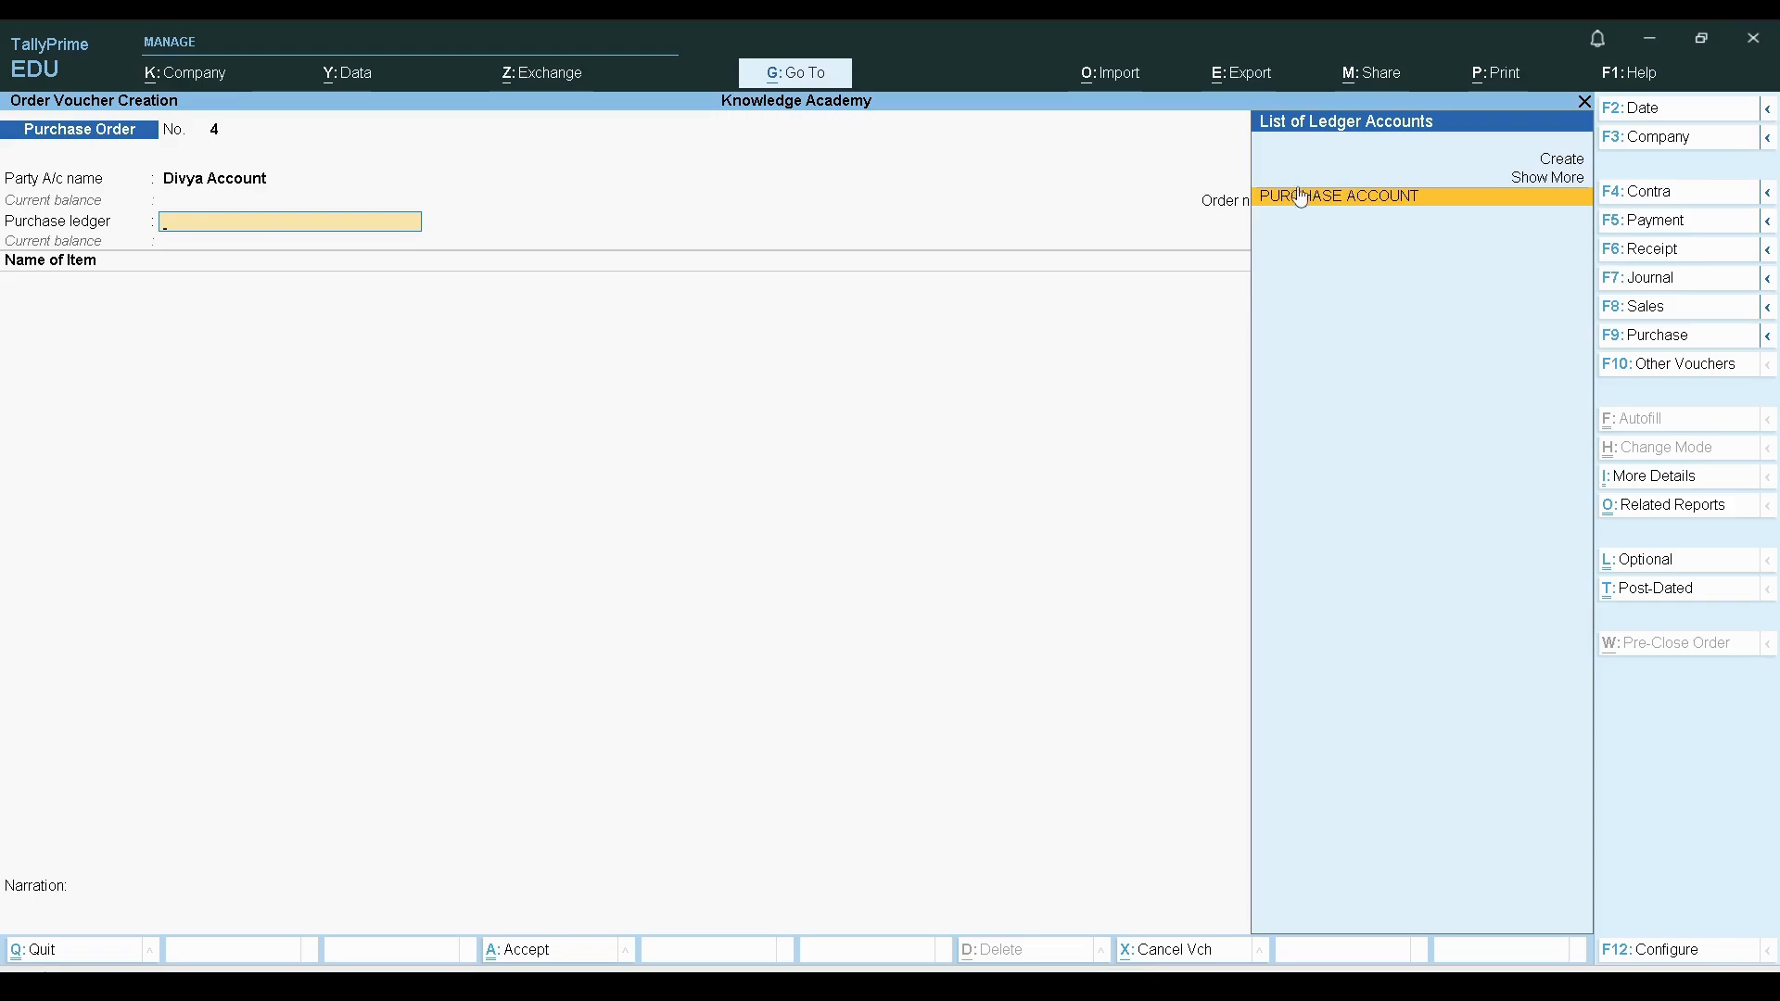
{"action": "left_click", "coordinate": [1400, 200]}
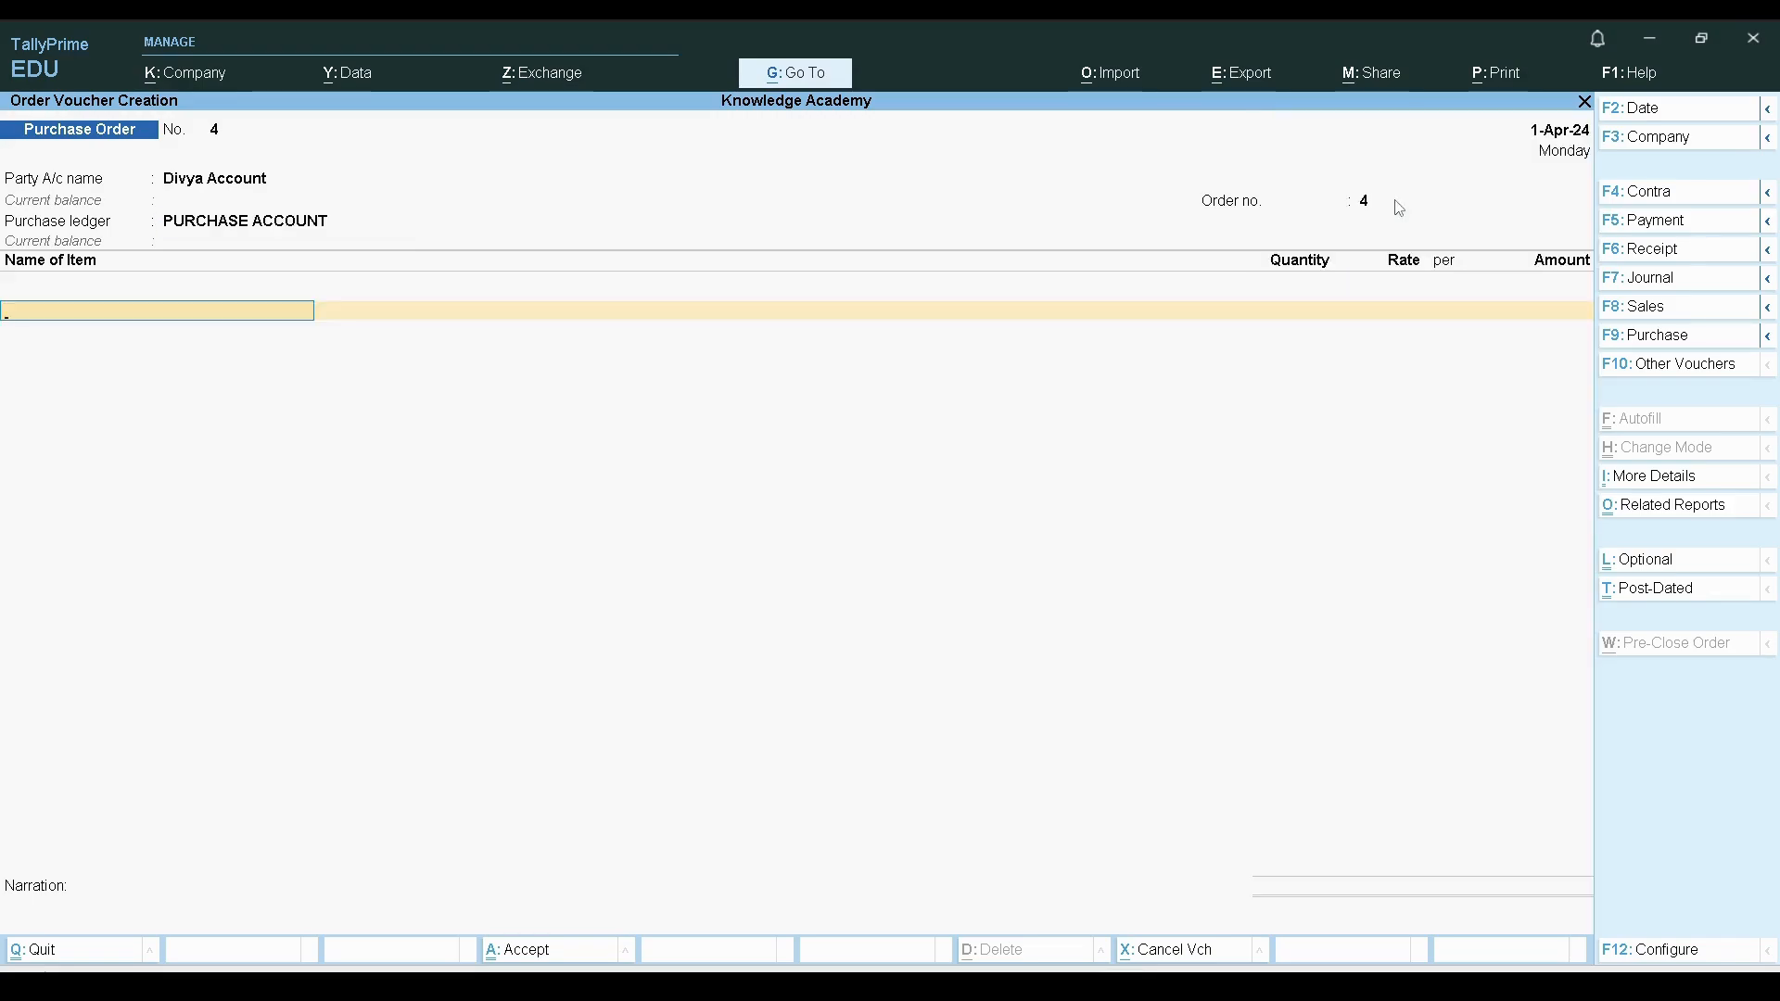
Step: Check the item in the Word notes, switch to TallyPrime and create a new stock item named Marker Pen
{"action": "key", "text": "alt+Tab"}
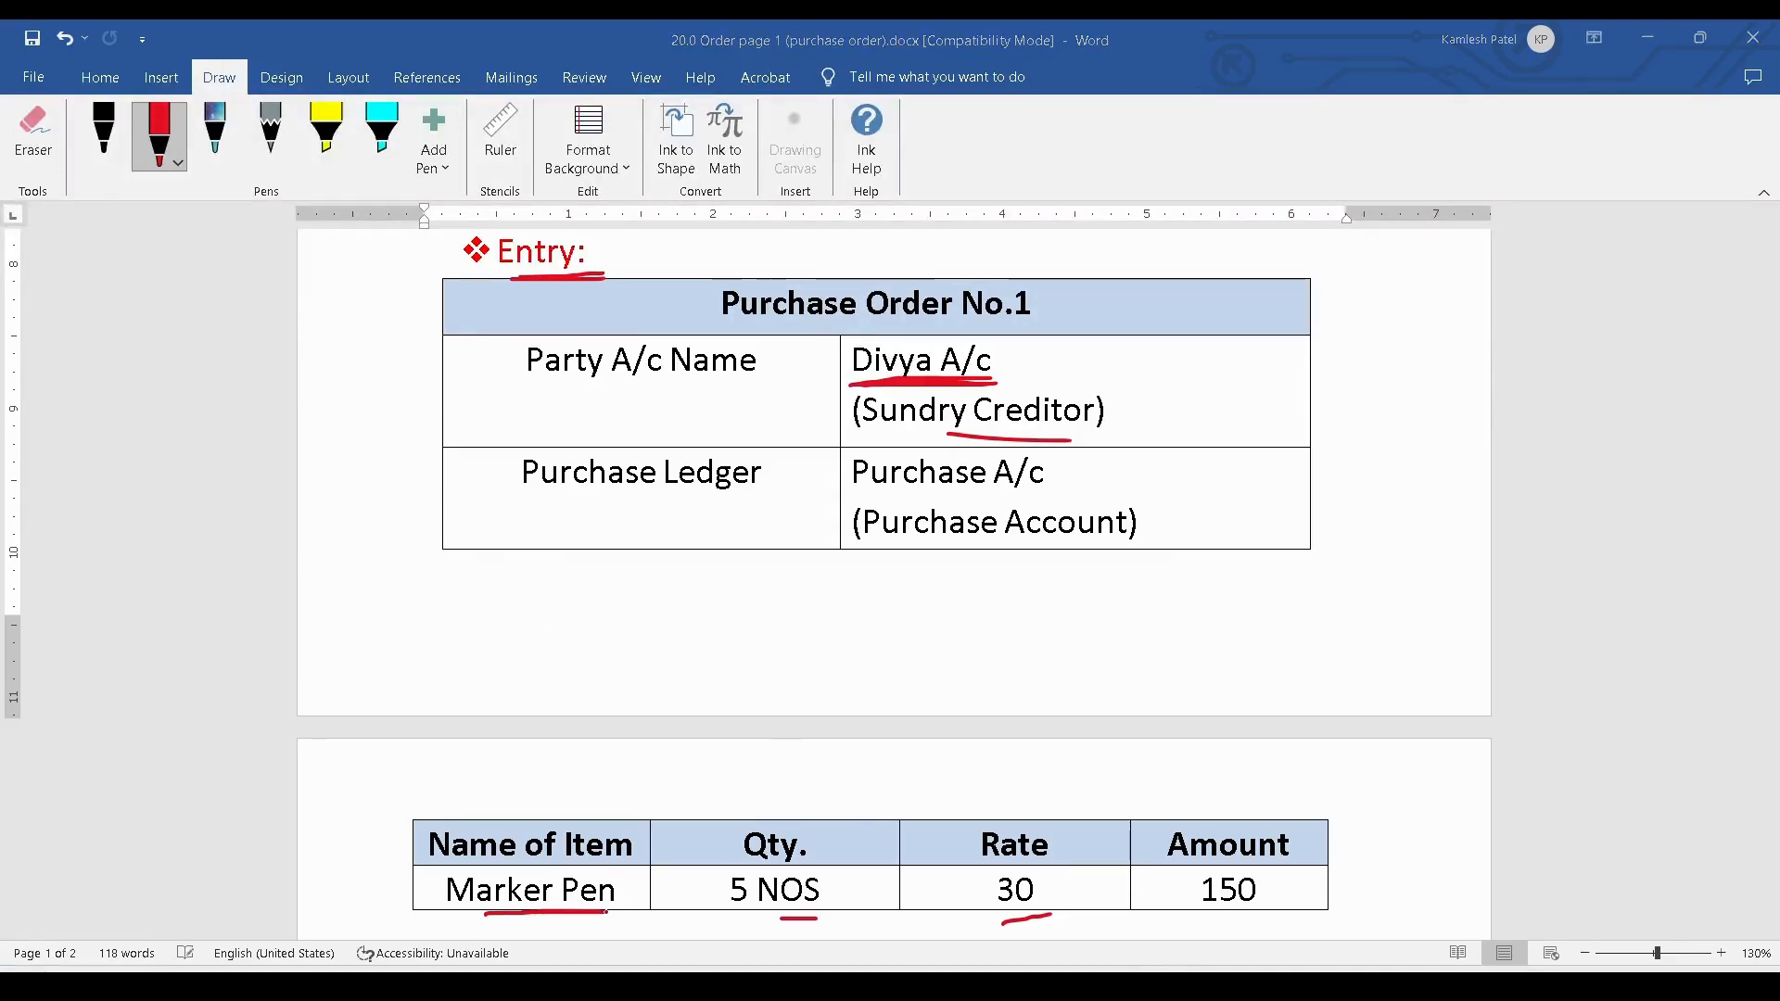
{"action": "key", "text": "alt+Tab"}
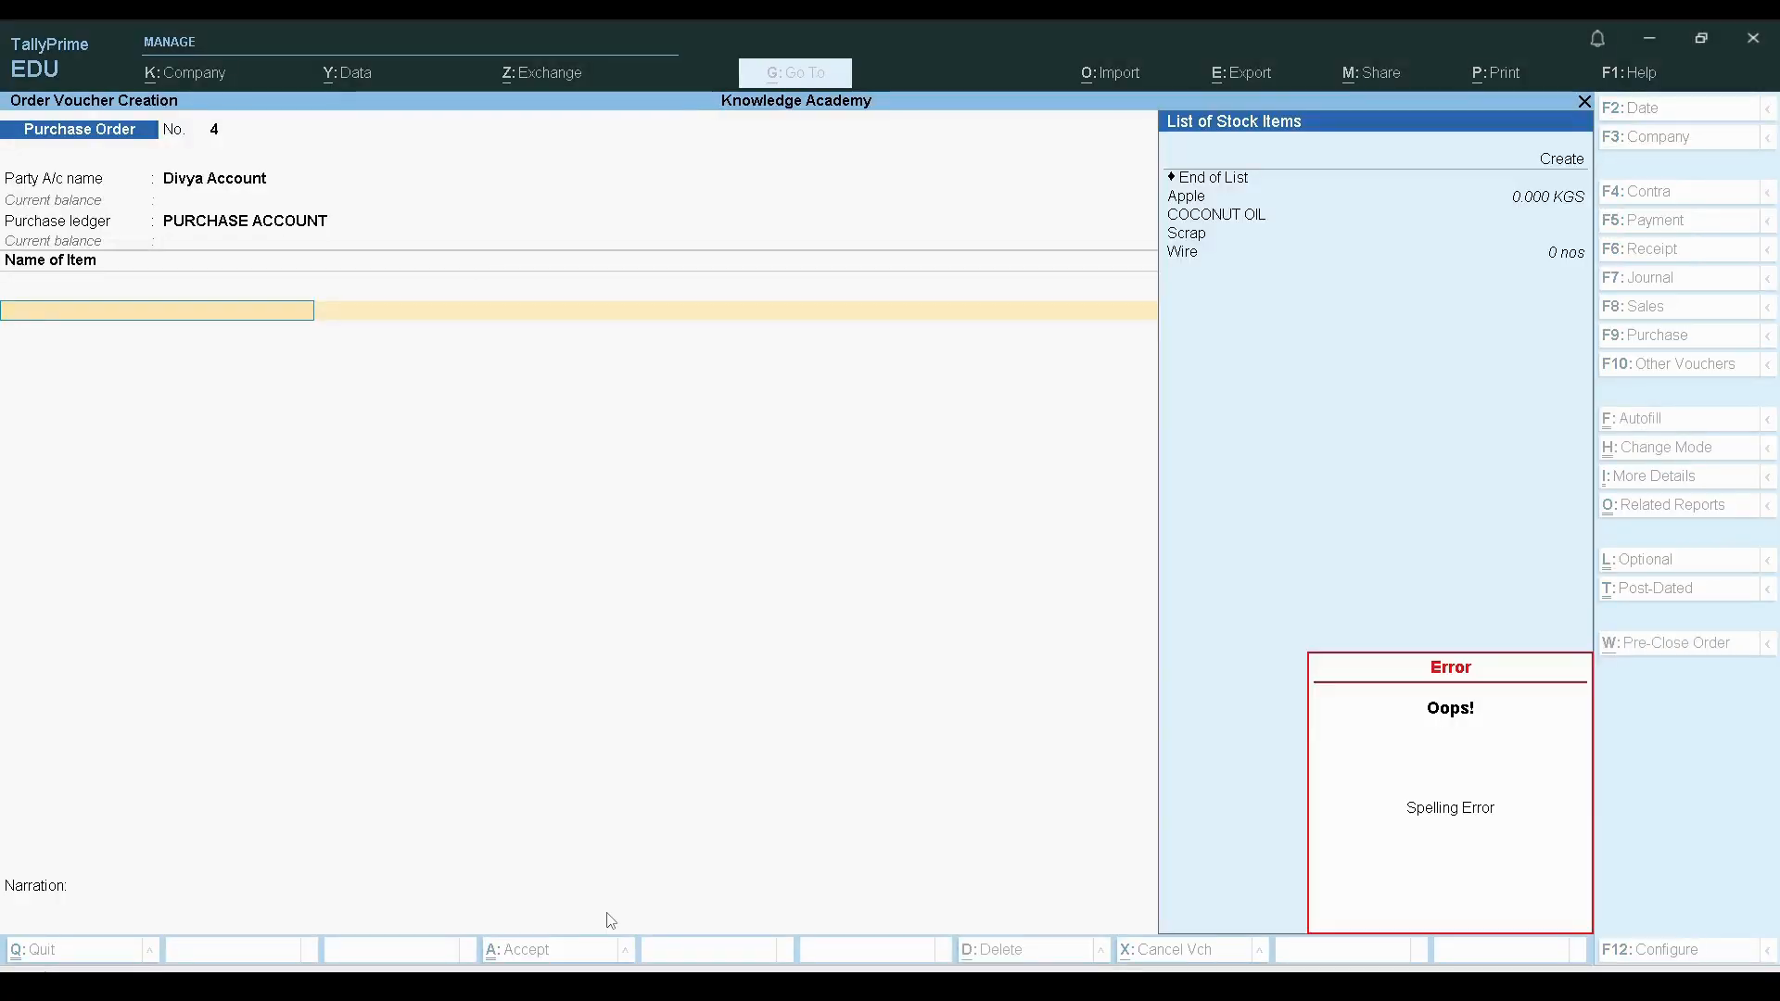
{"action": "type", "text": "A"}
{"action": "key", "text": "Up"}
{"action": "key", "text": "Up"}
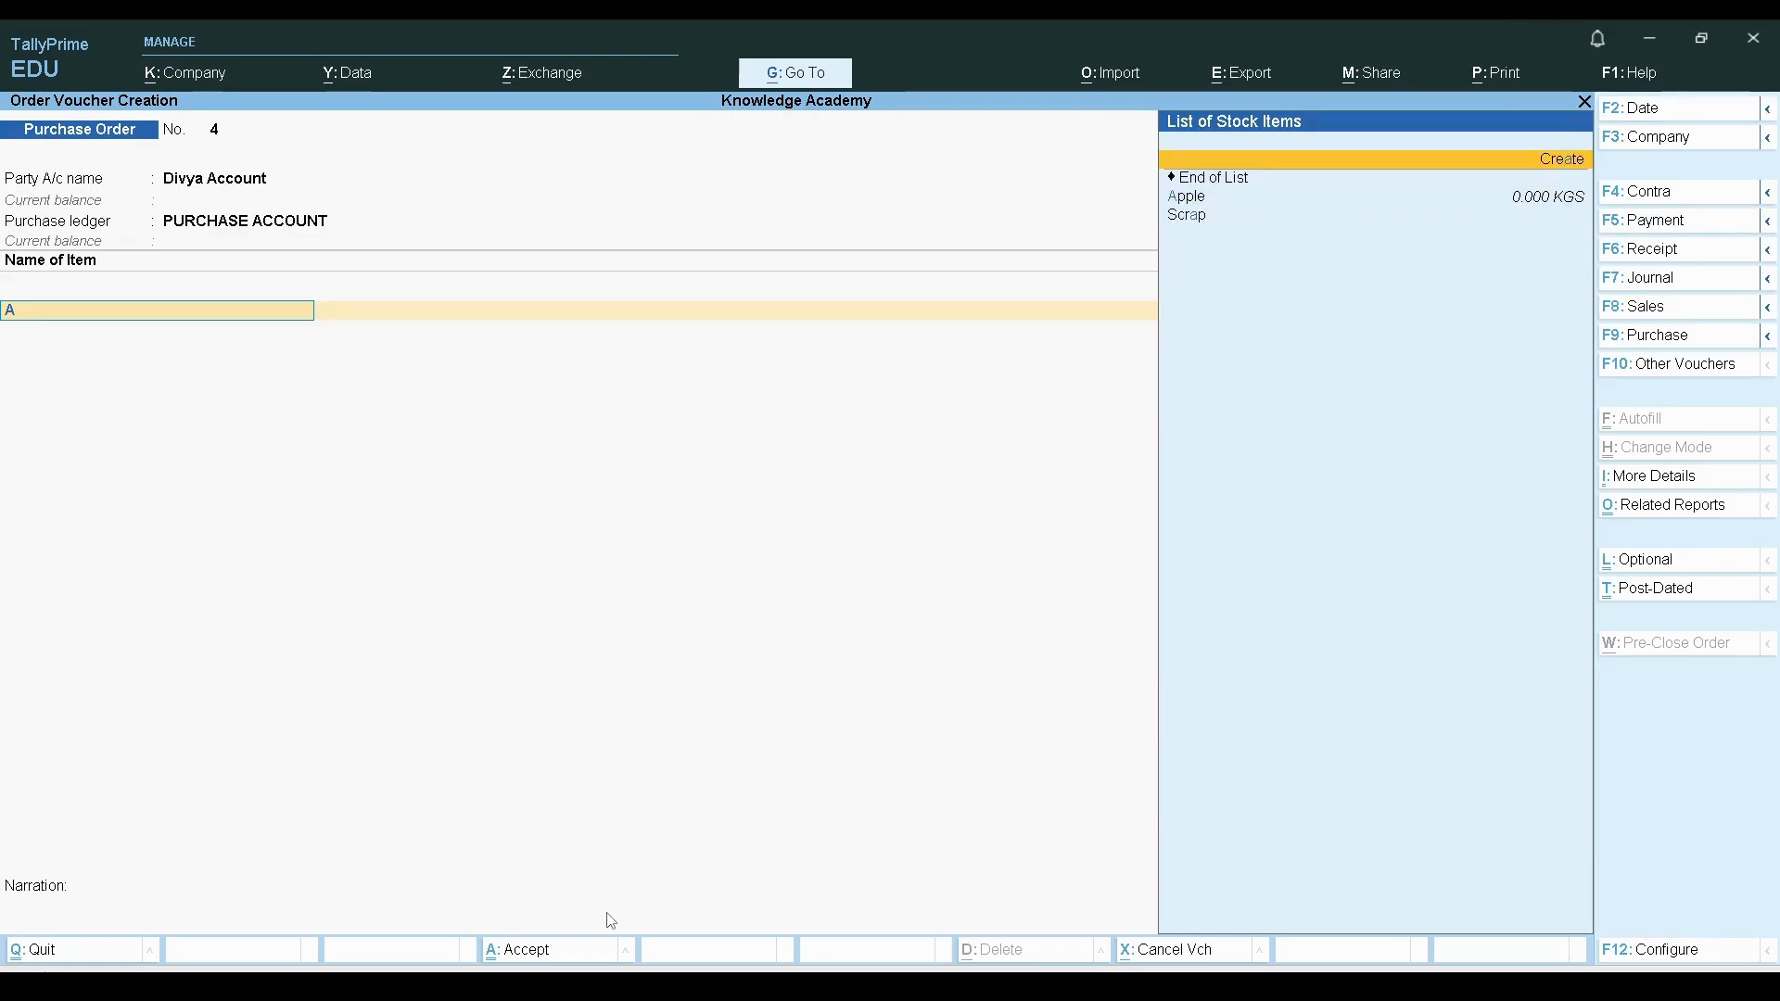
{"action": "key", "text": "Return"}
{"action": "type", "text": "Marker Pen"}
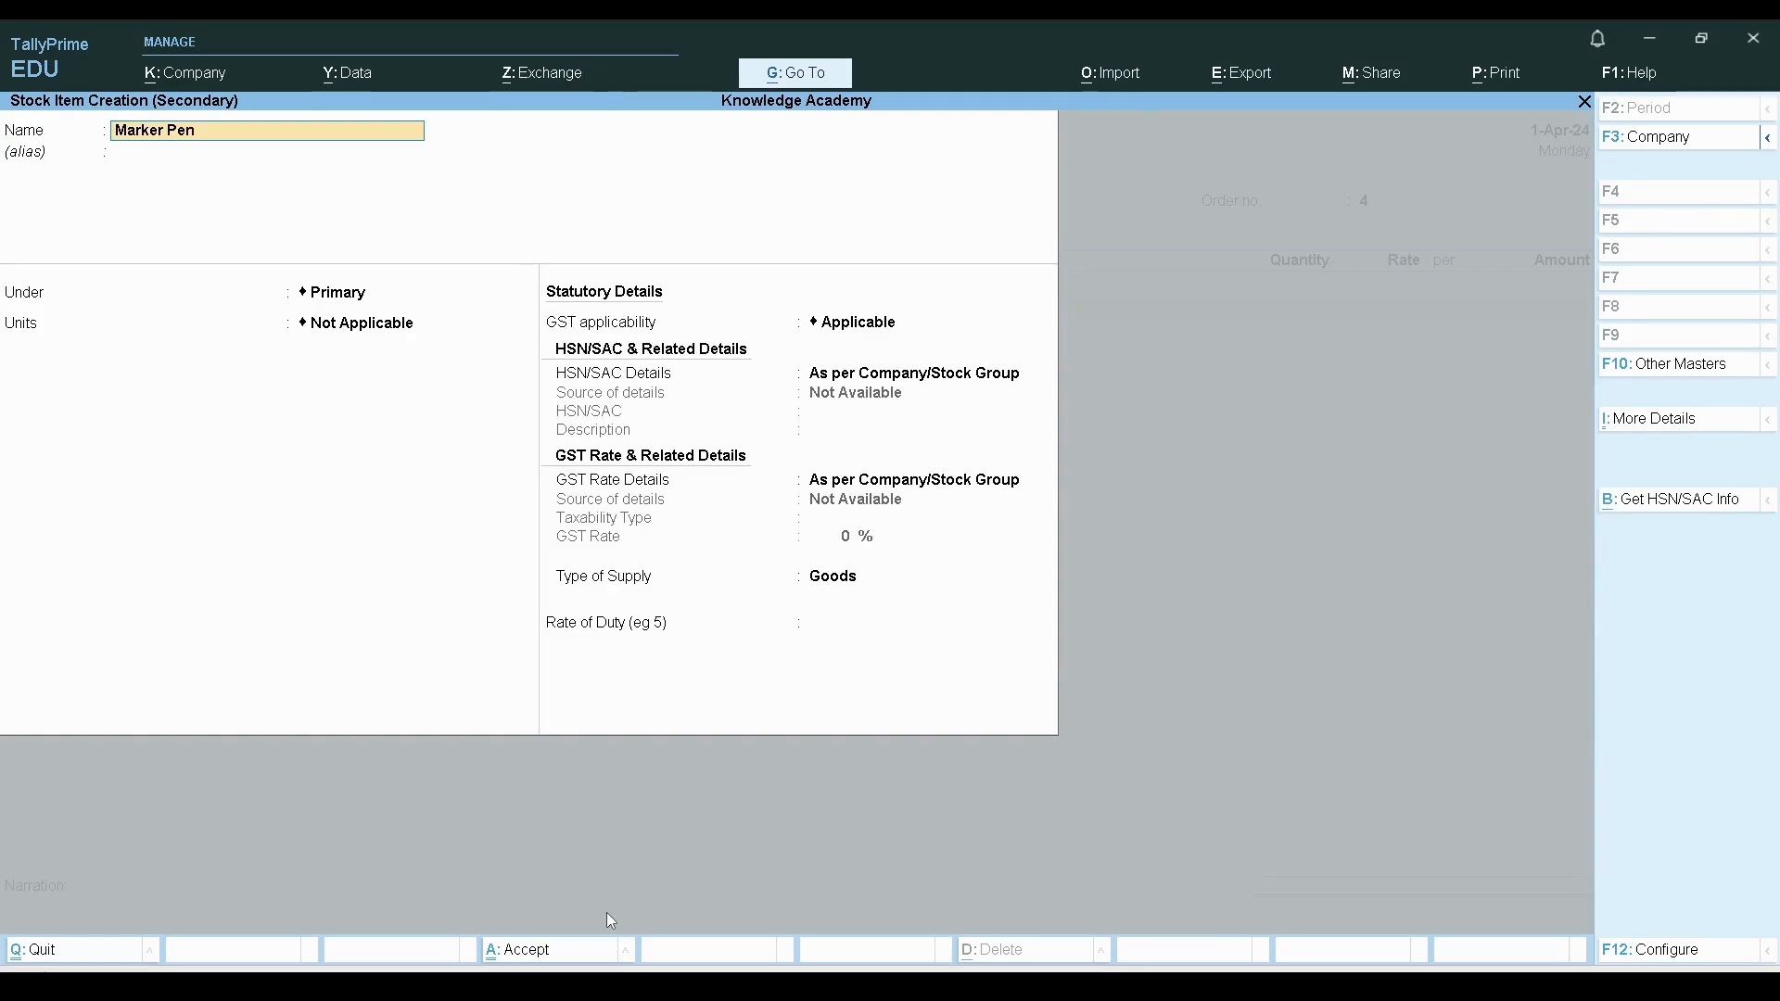
Step: Keep the Marker Pen stock item under Primary and set its units to nos
{"action": "key", "text": "Return"}
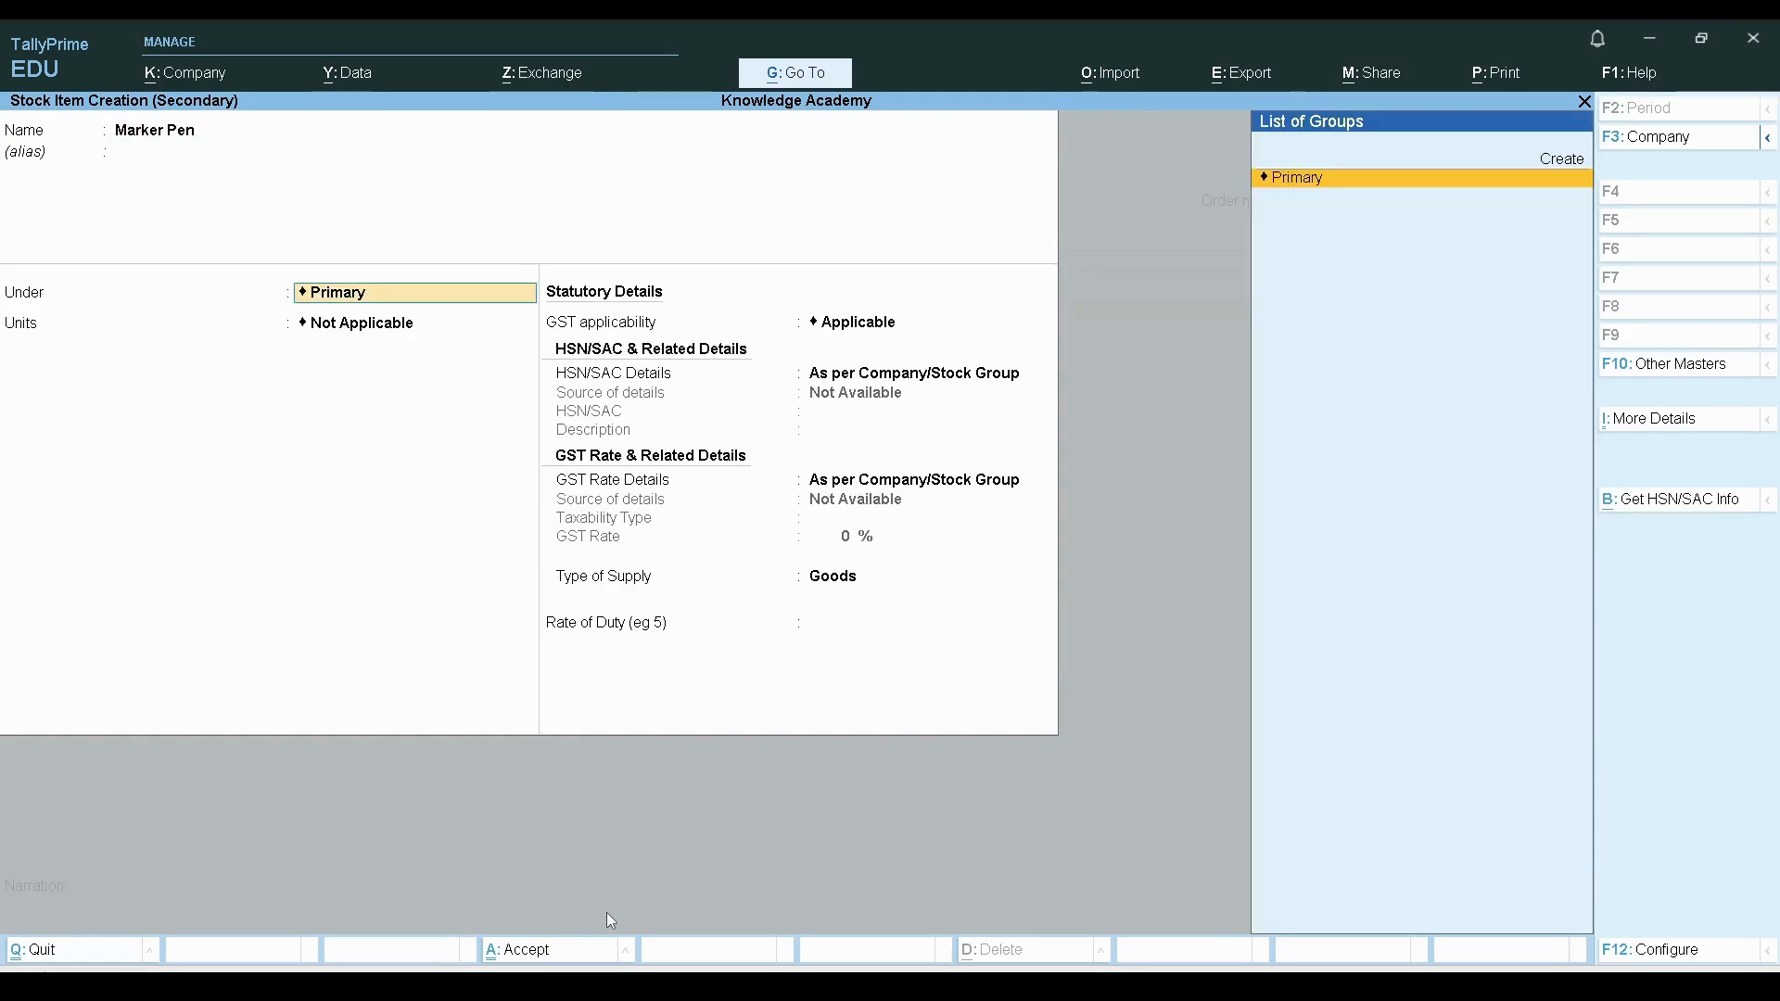
{"action": "key", "text": "Return"}
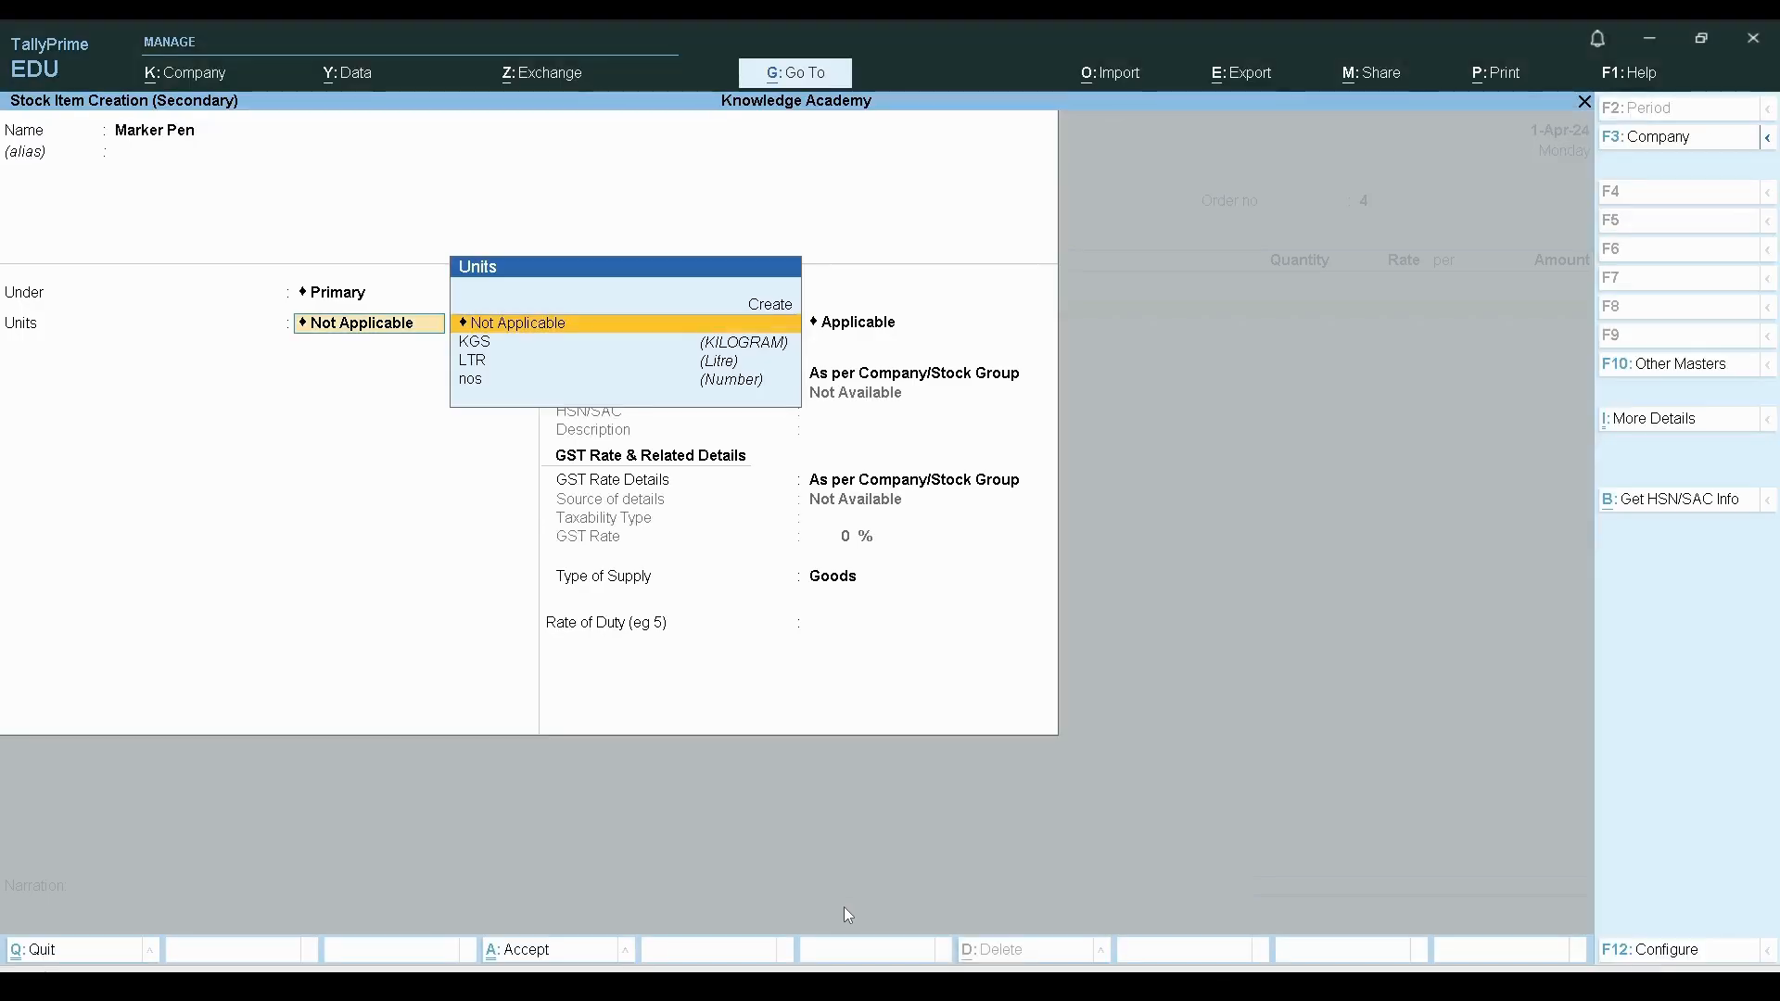
{"action": "key", "text": "Down"}
{"action": "key", "text": "Down"}
{"action": "key", "text": "Down"}
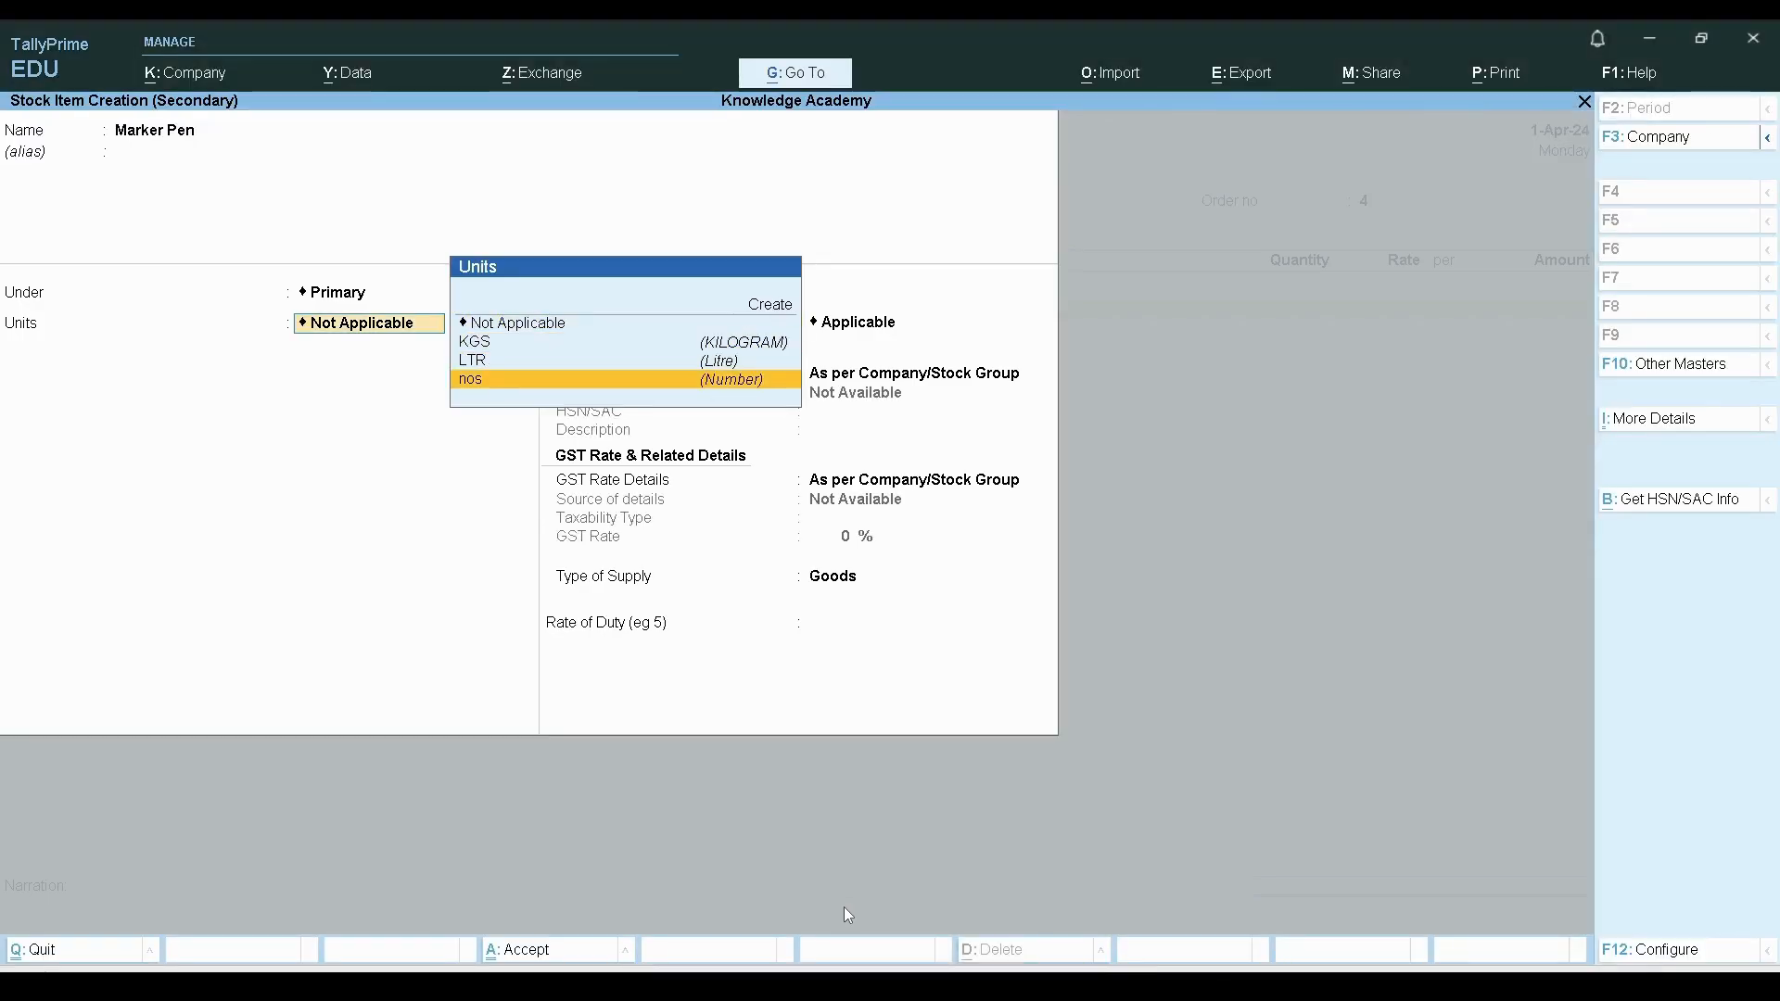
{"action": "key", "text": "Return"}
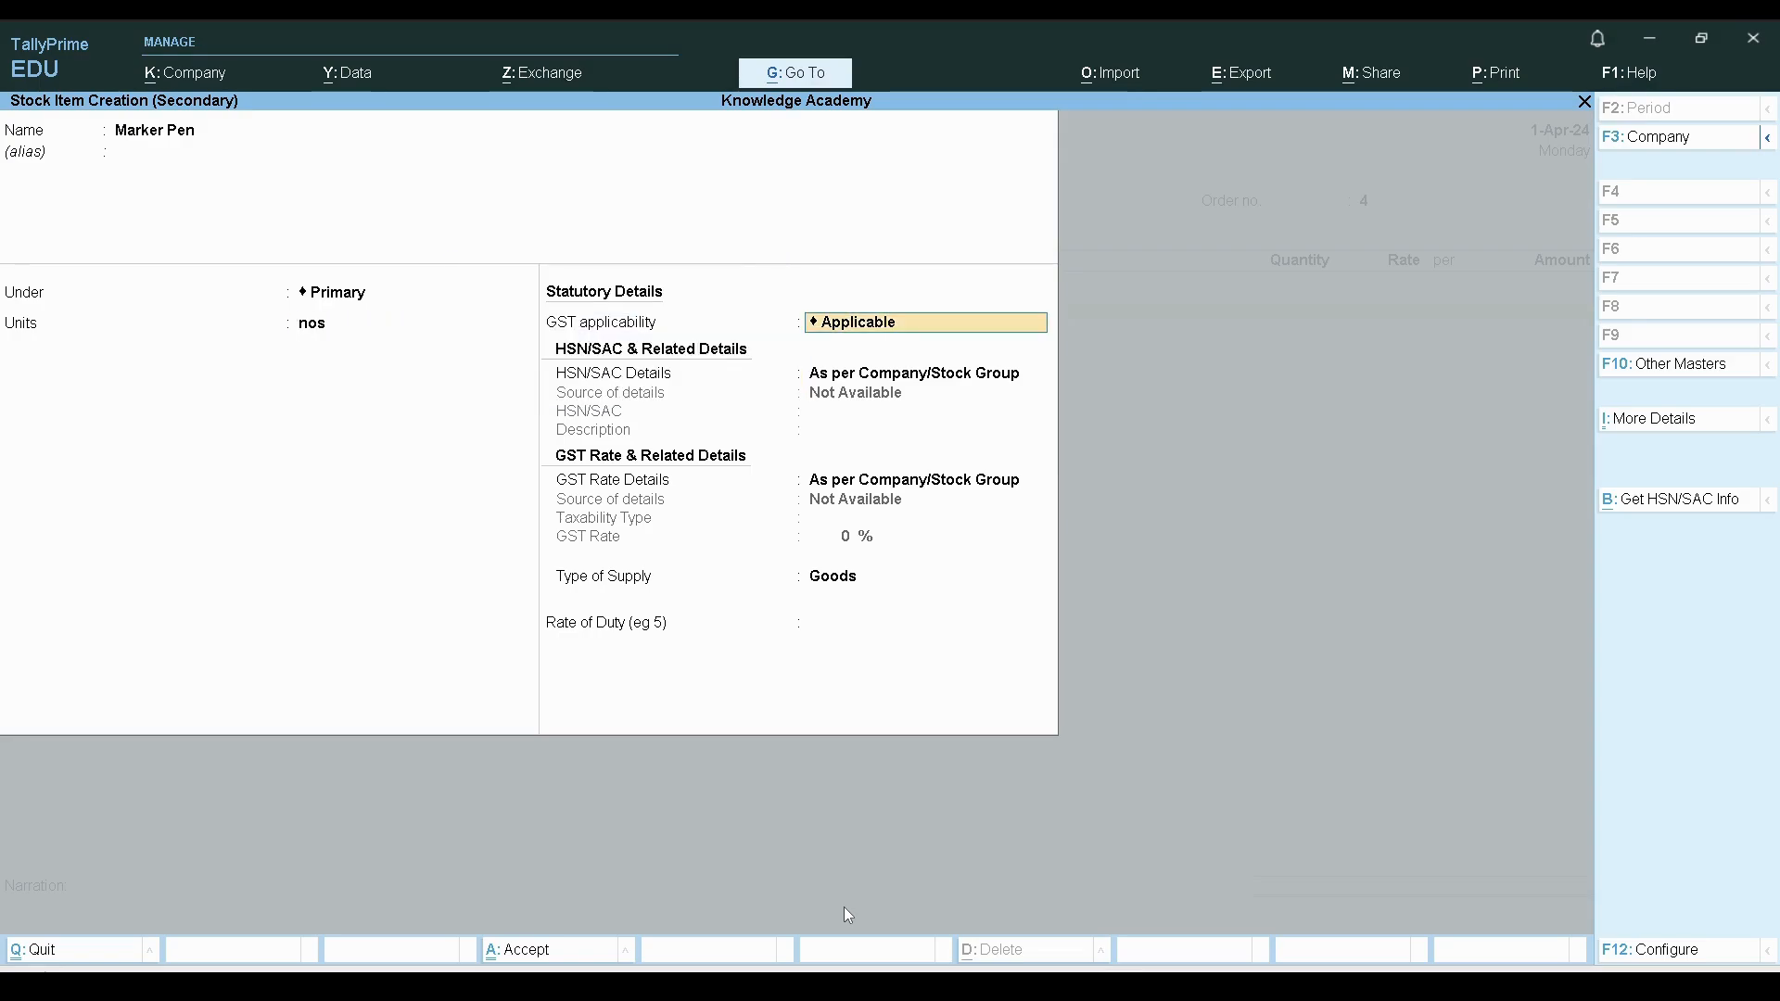
Step: Keep the default GST details and Goods as the type of supply, and save the Marker Pen stock item
{"action": "key", "text": "Return"}
{"action": "key", "text": "Return"}
{"action": "key", "text": "Return"}
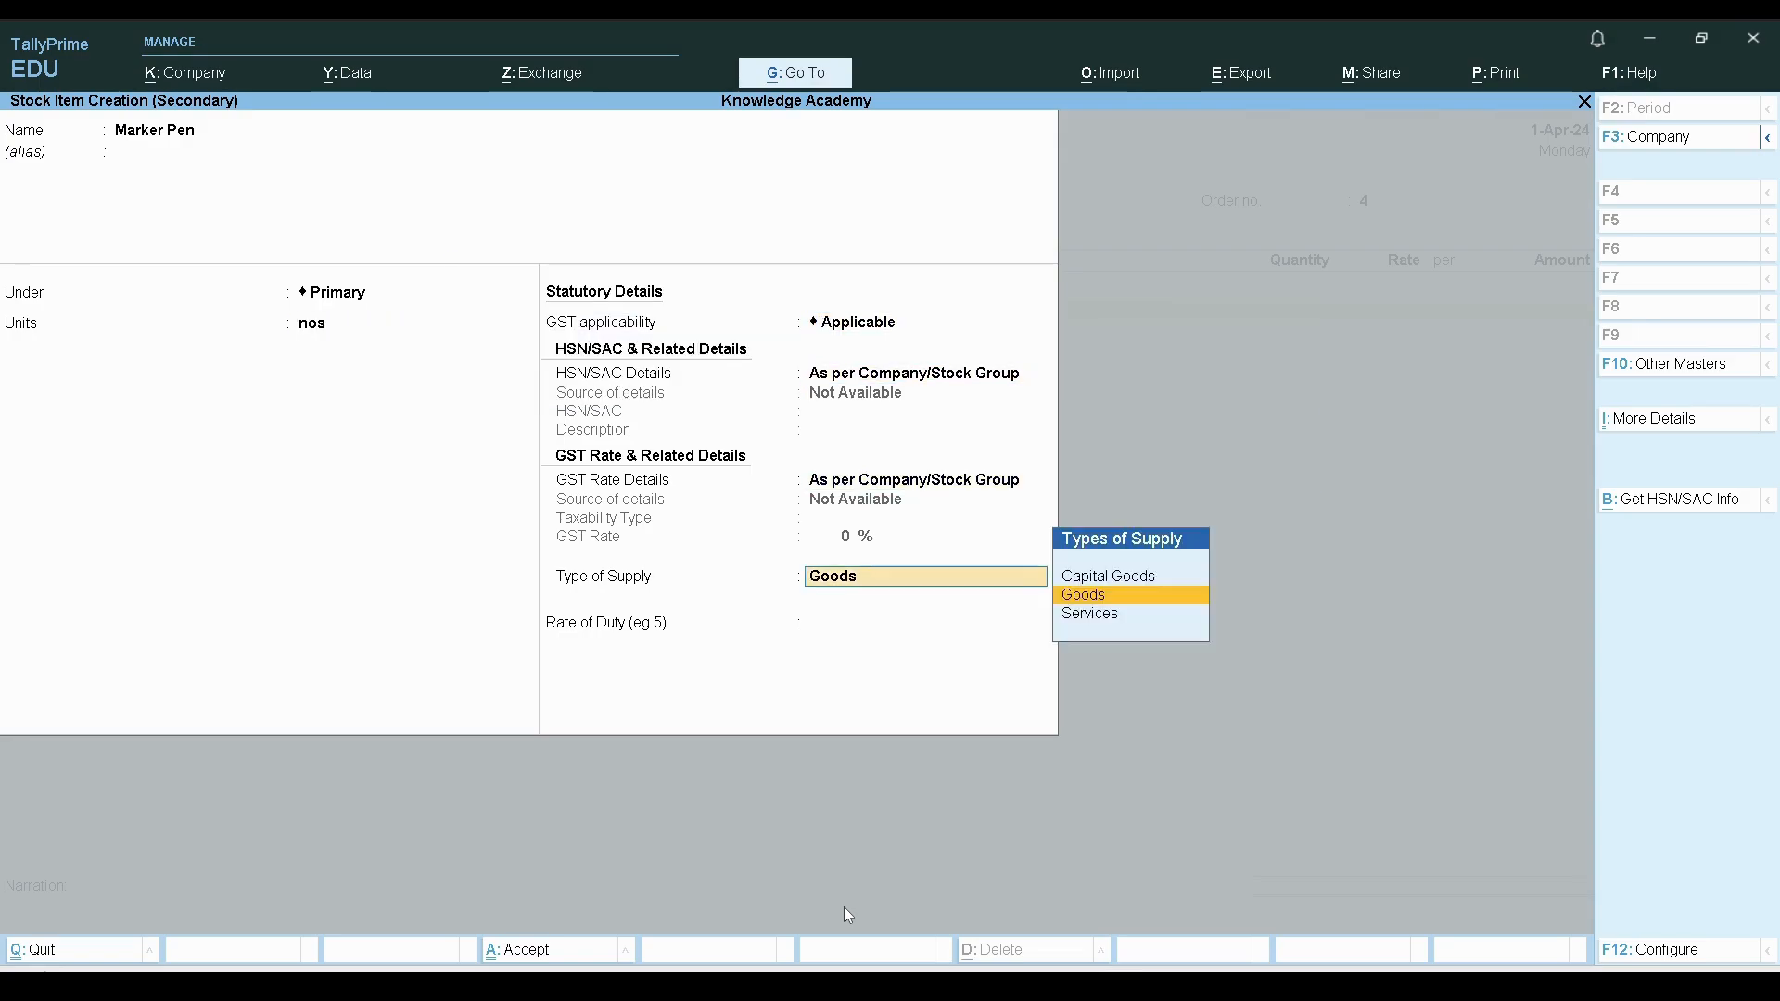
{"action": "key", "text": "Return"}
{"action": "key", "text": "Return"}
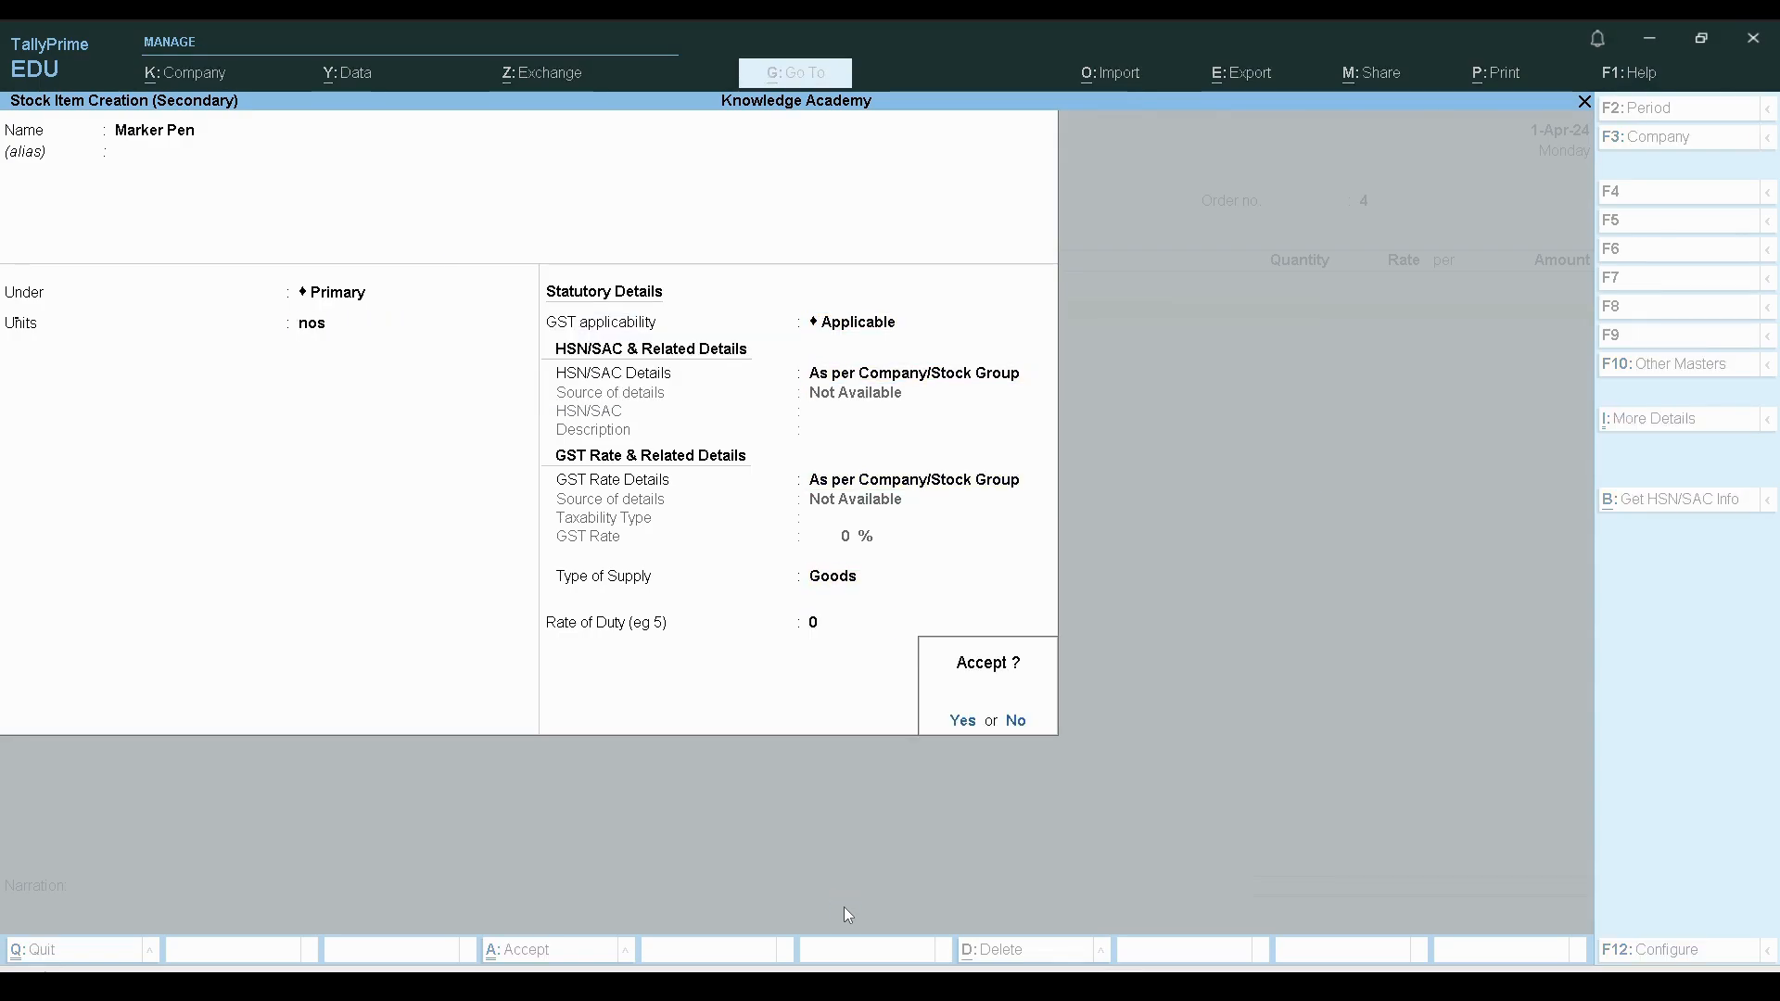
{"action": "key", "text": "Return"}
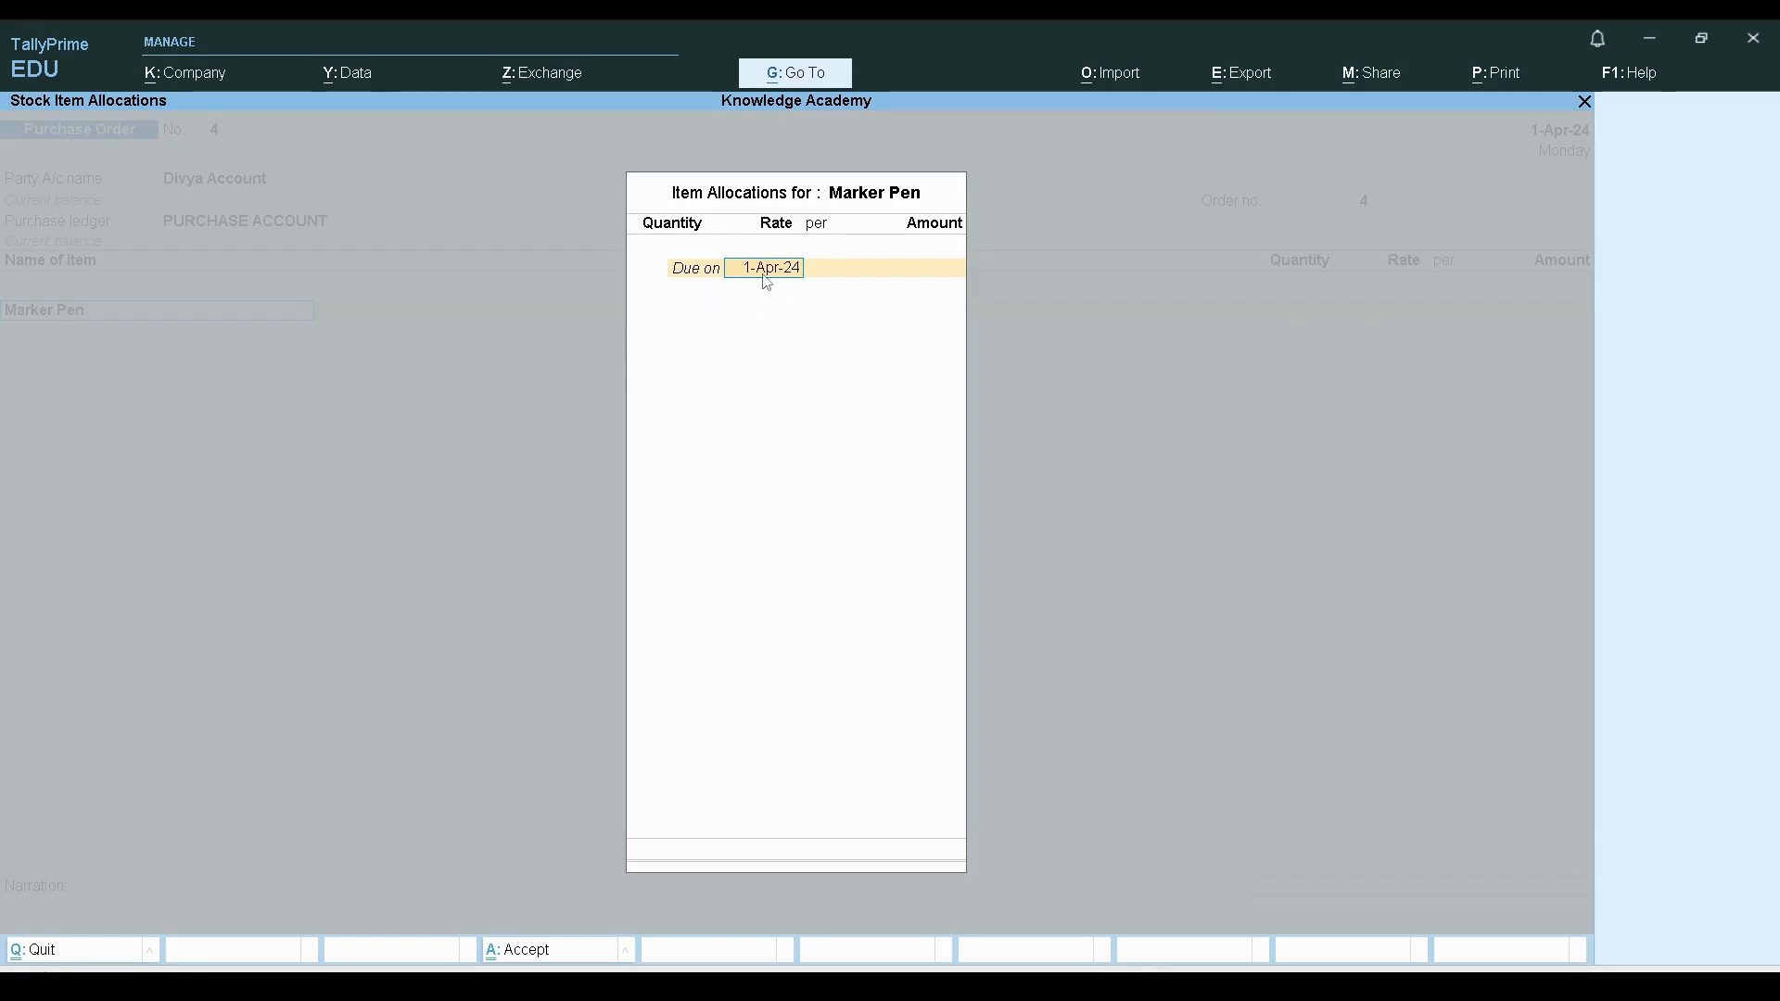
Step: Keep the 1-Apr-24 due date and, consulting the Word notes, allocate 5 nos of Marker Pen at a rate of 30
{"action": "key", "text": "Return"}
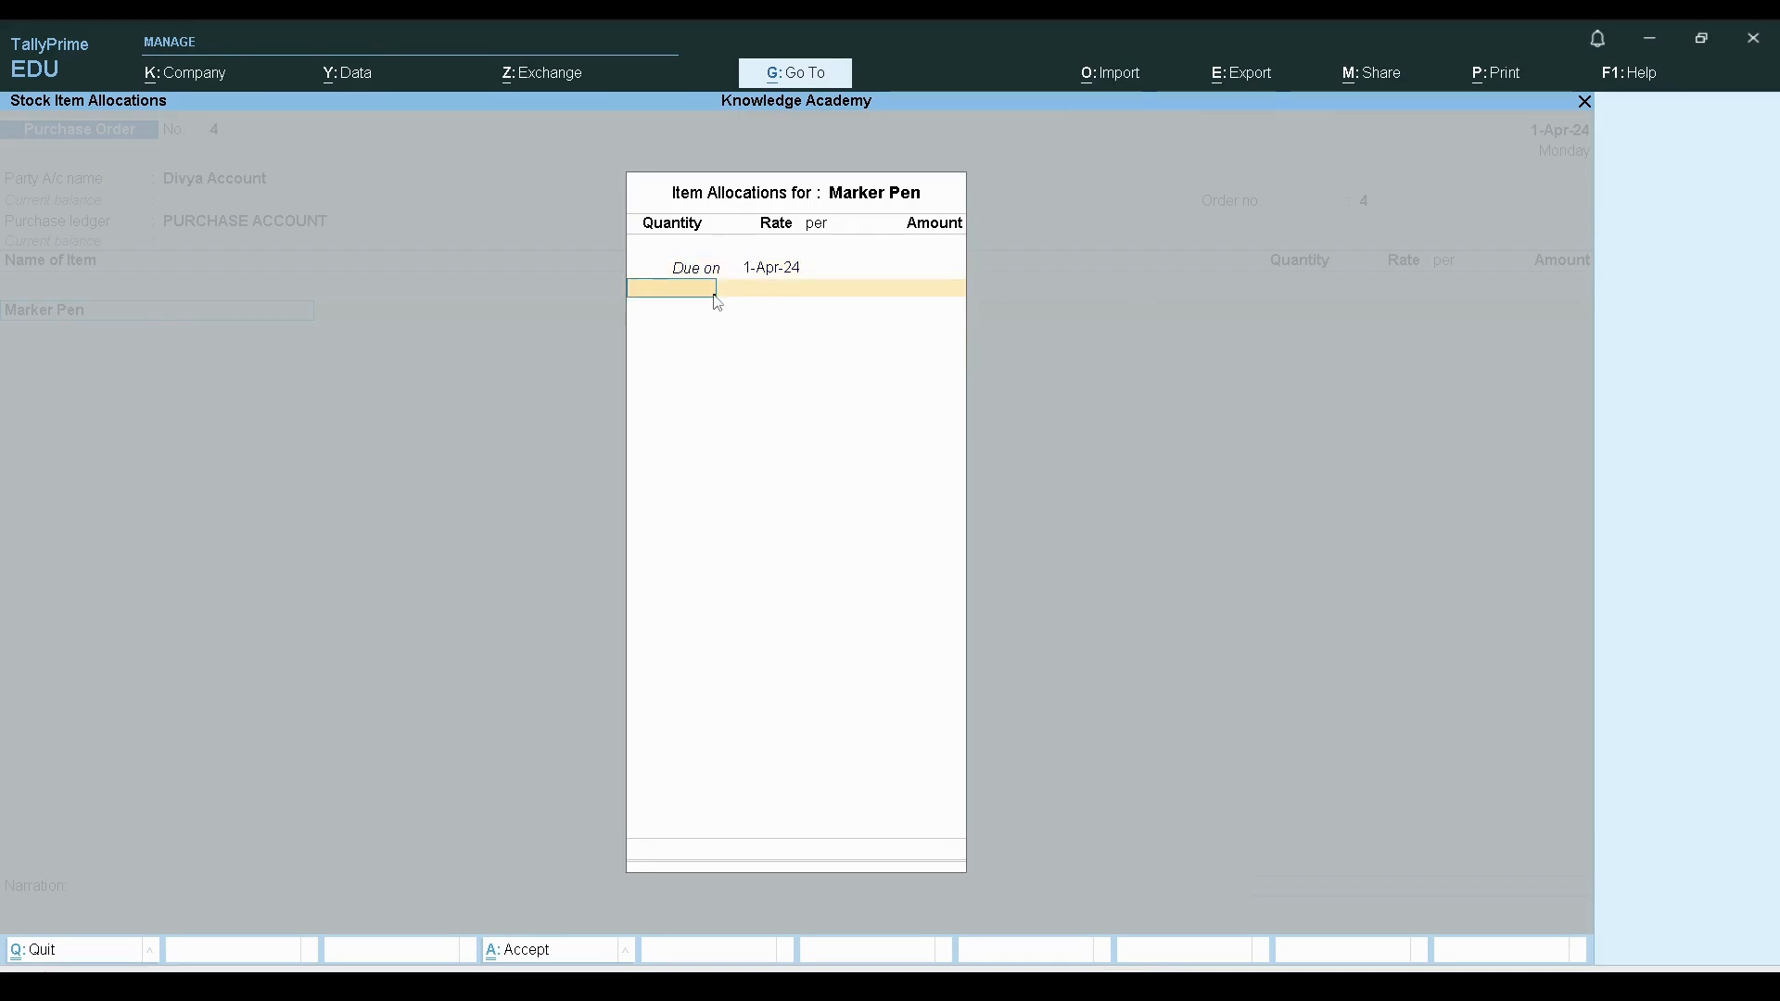
{"action": "key", "text": "alt+Tab"}
{"action": "key", "text": "alt+Tab"}
{"action": "key", "text": "Return"}
{"action": "key", "text": "alt+Tab"}
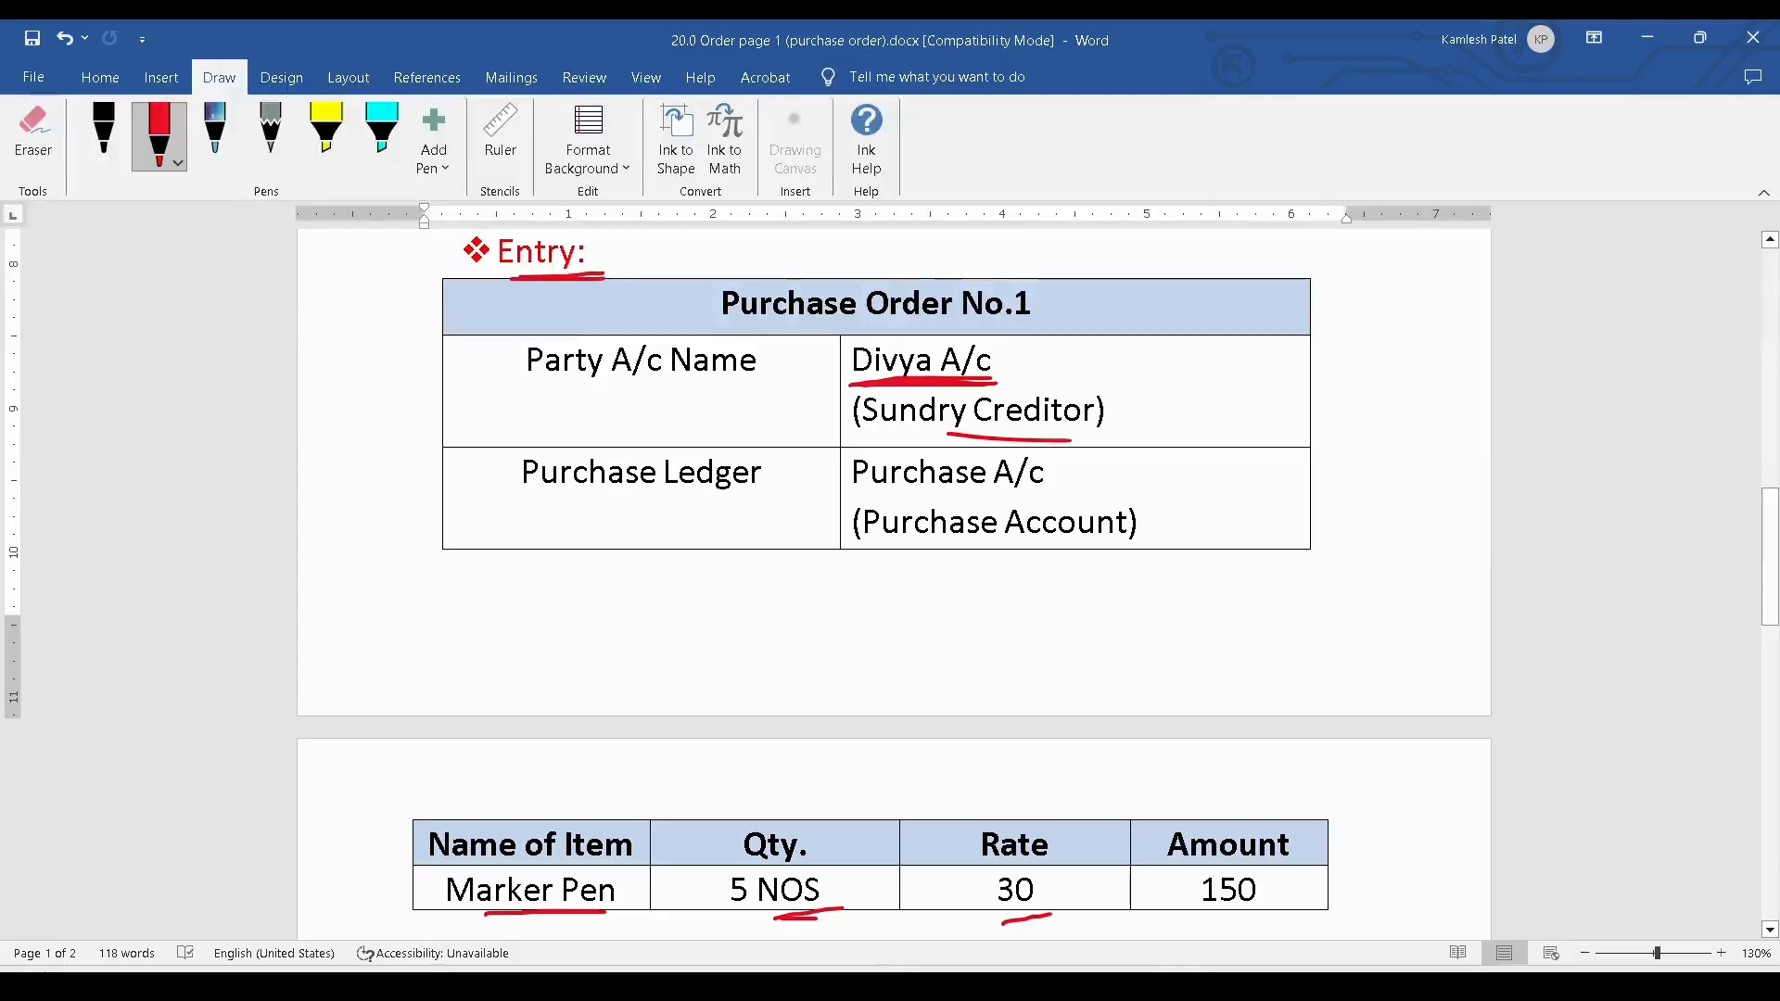
{"action": "key", "text": "alt+Tab"}
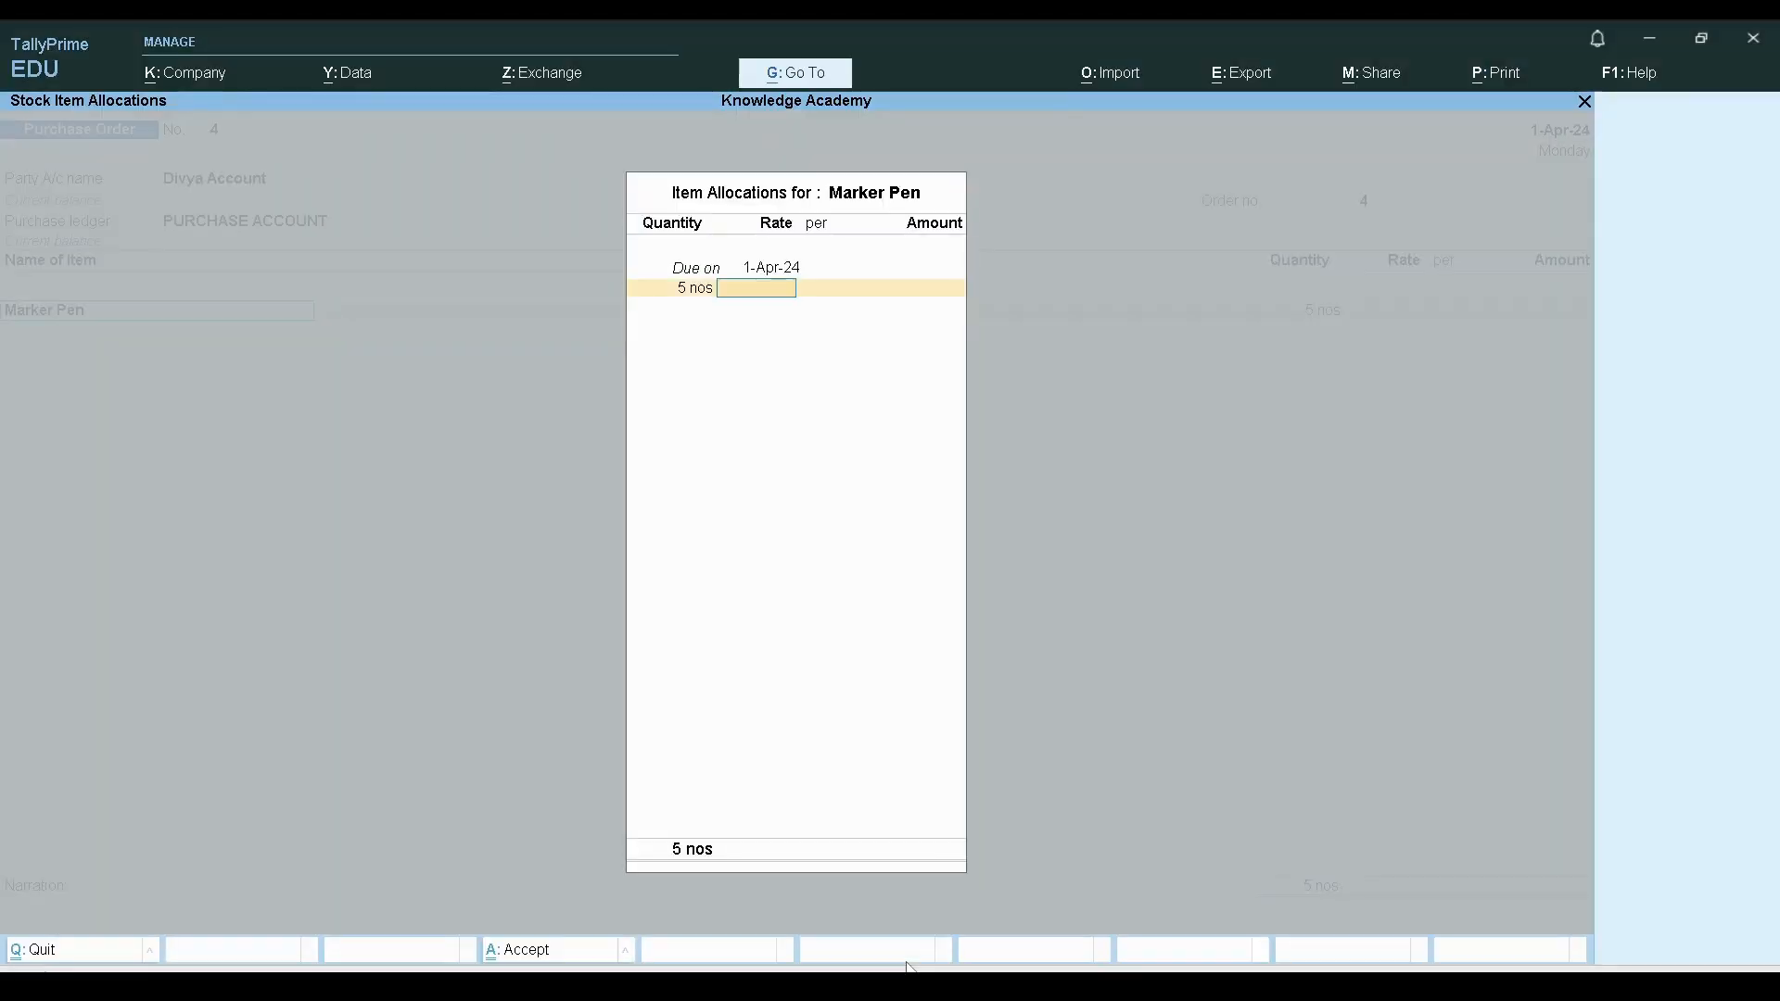
{"action": "key", "text": "Return"}
{"action": "key", "text": "Return"}
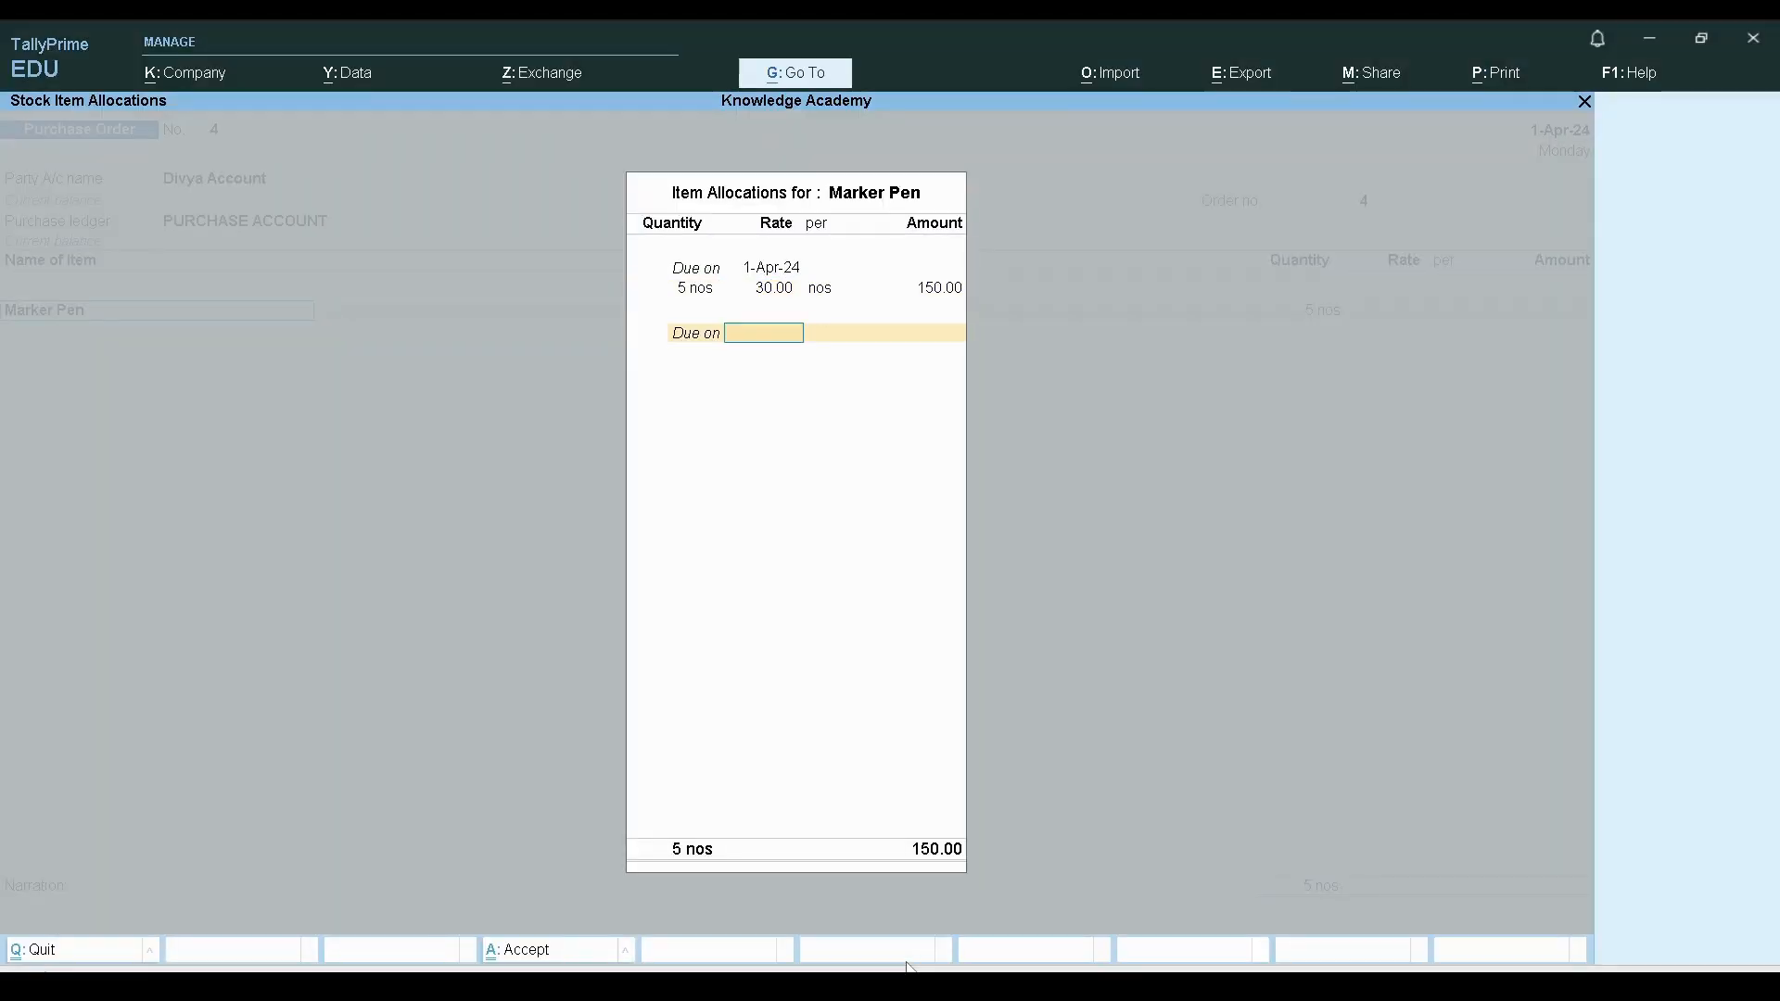
{"action": "key", "text": "Return"}
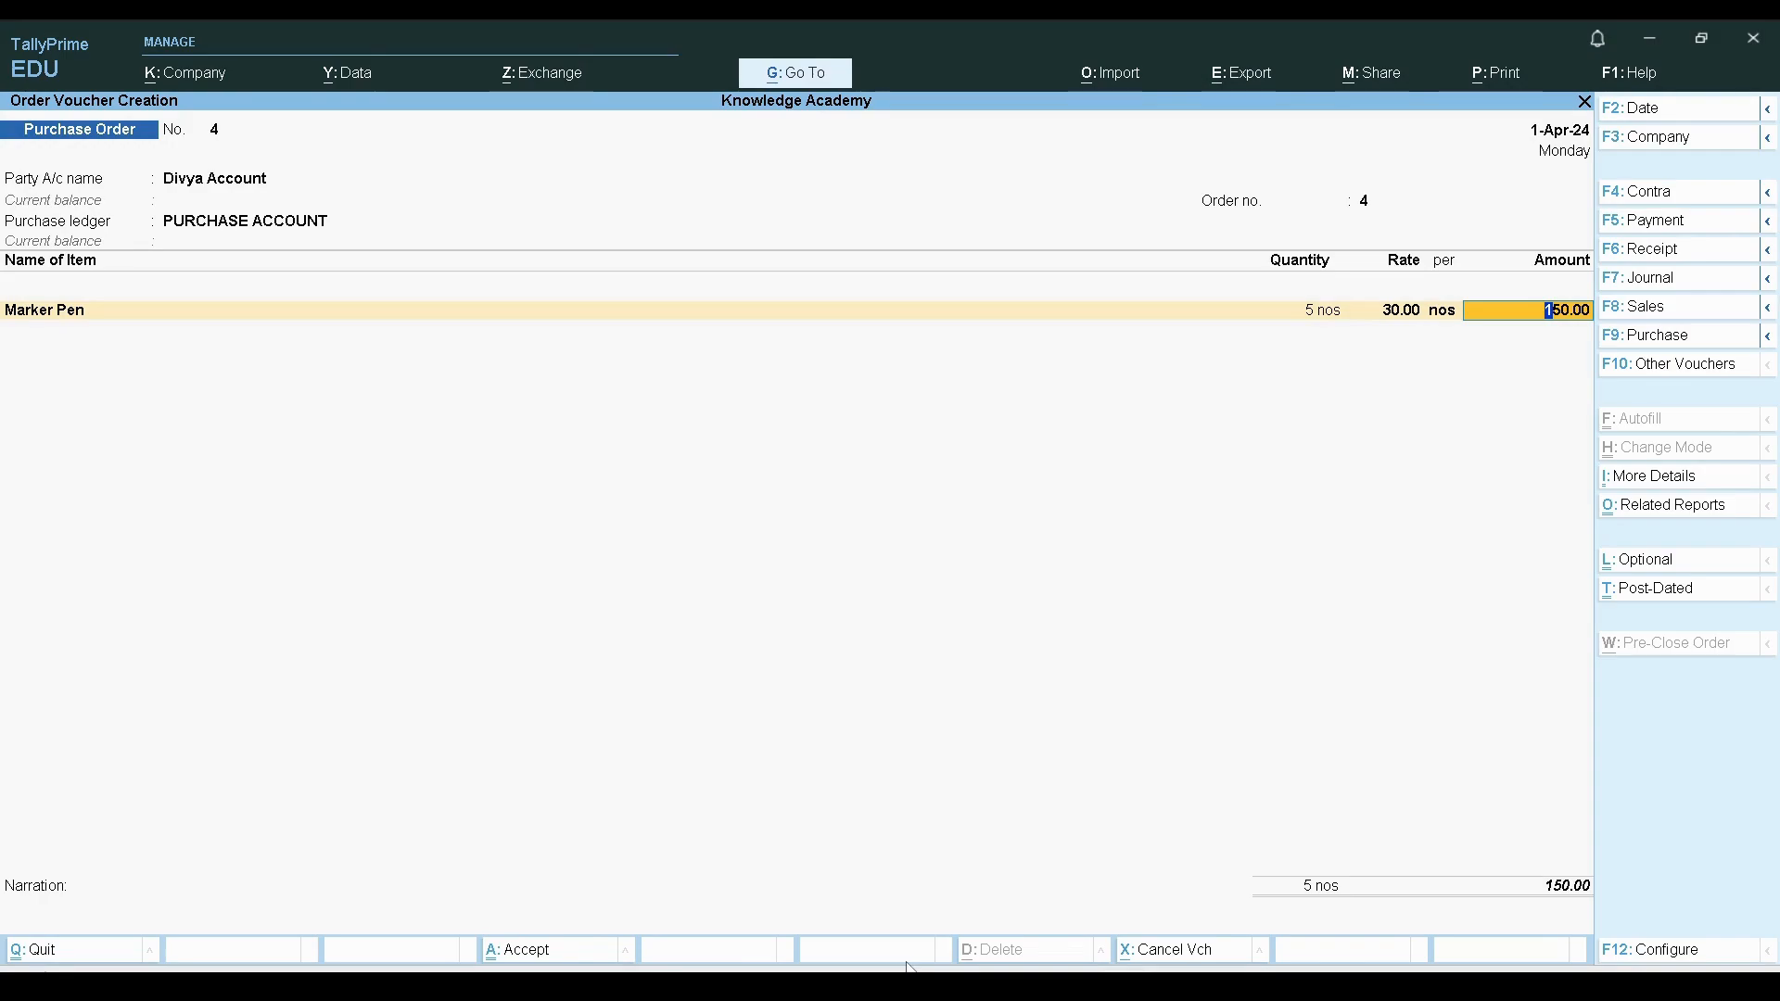
Step: End the item list after Marker Pen, leave the narration blank and save the purchase order
{"action": "key", "text": "Return"}
{"action": "key", "text": "Return"}
{"action": "key", "text": "Return"}
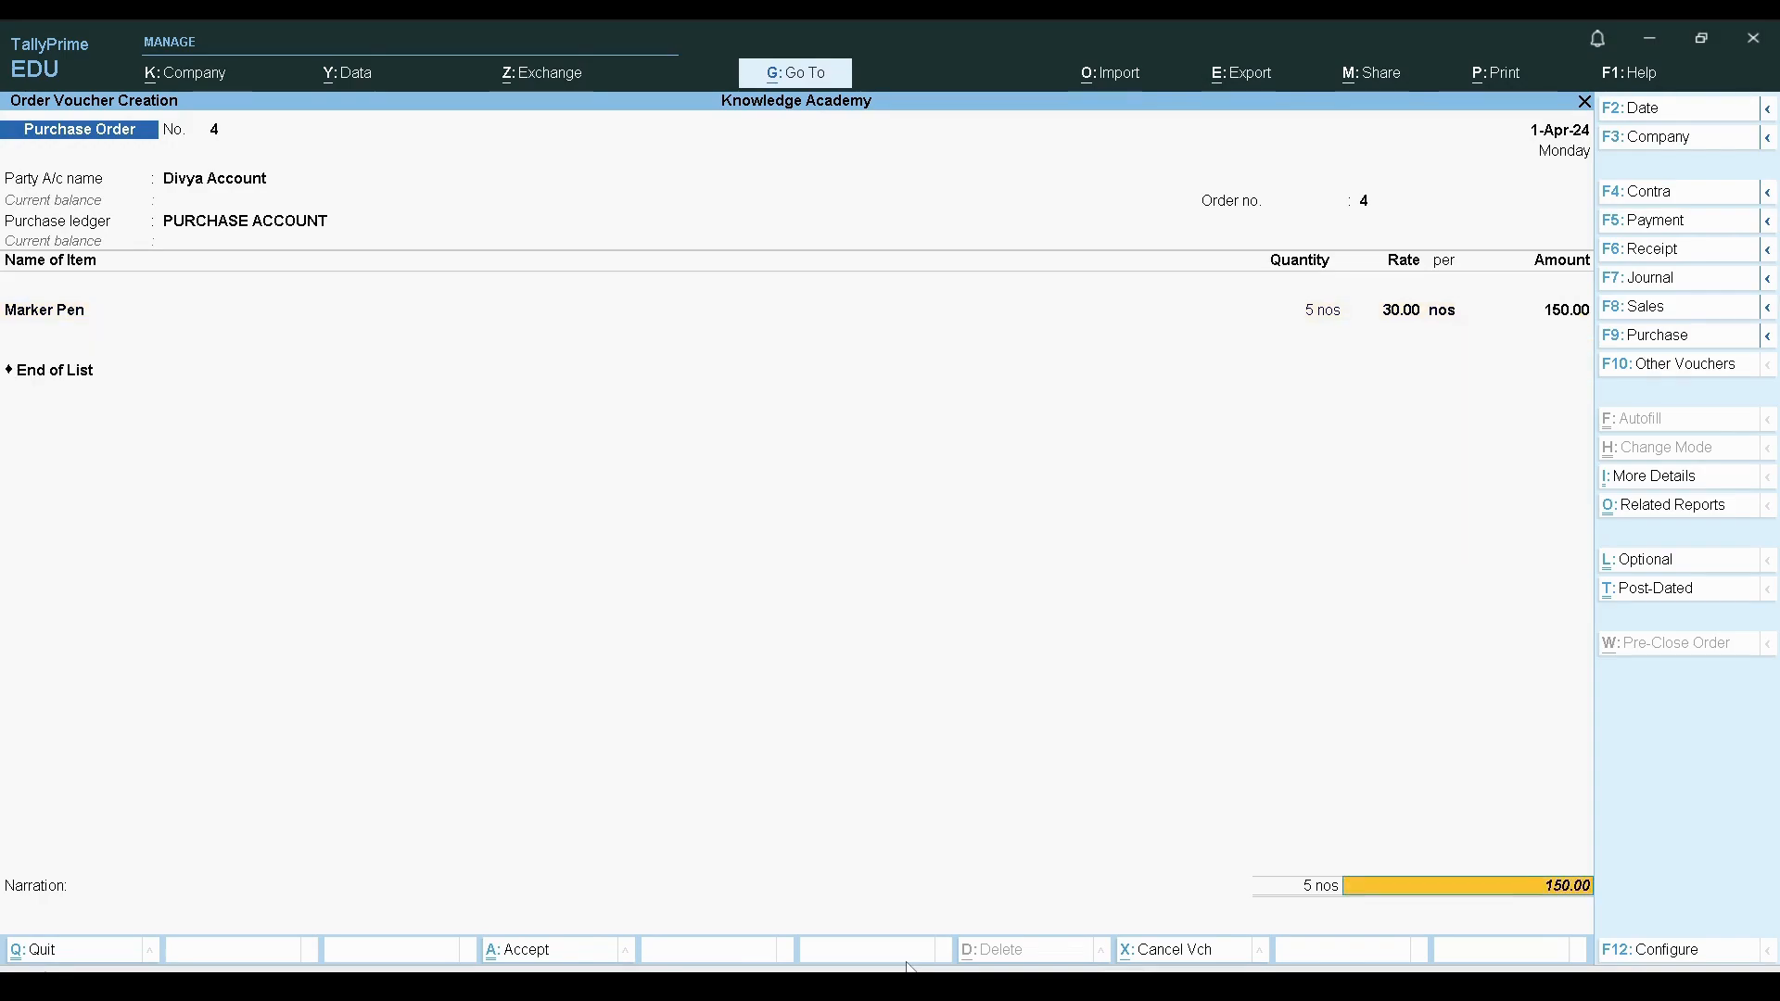
{"action": "key", "text": "Return"}
{"action": "key", "text": "Return"}
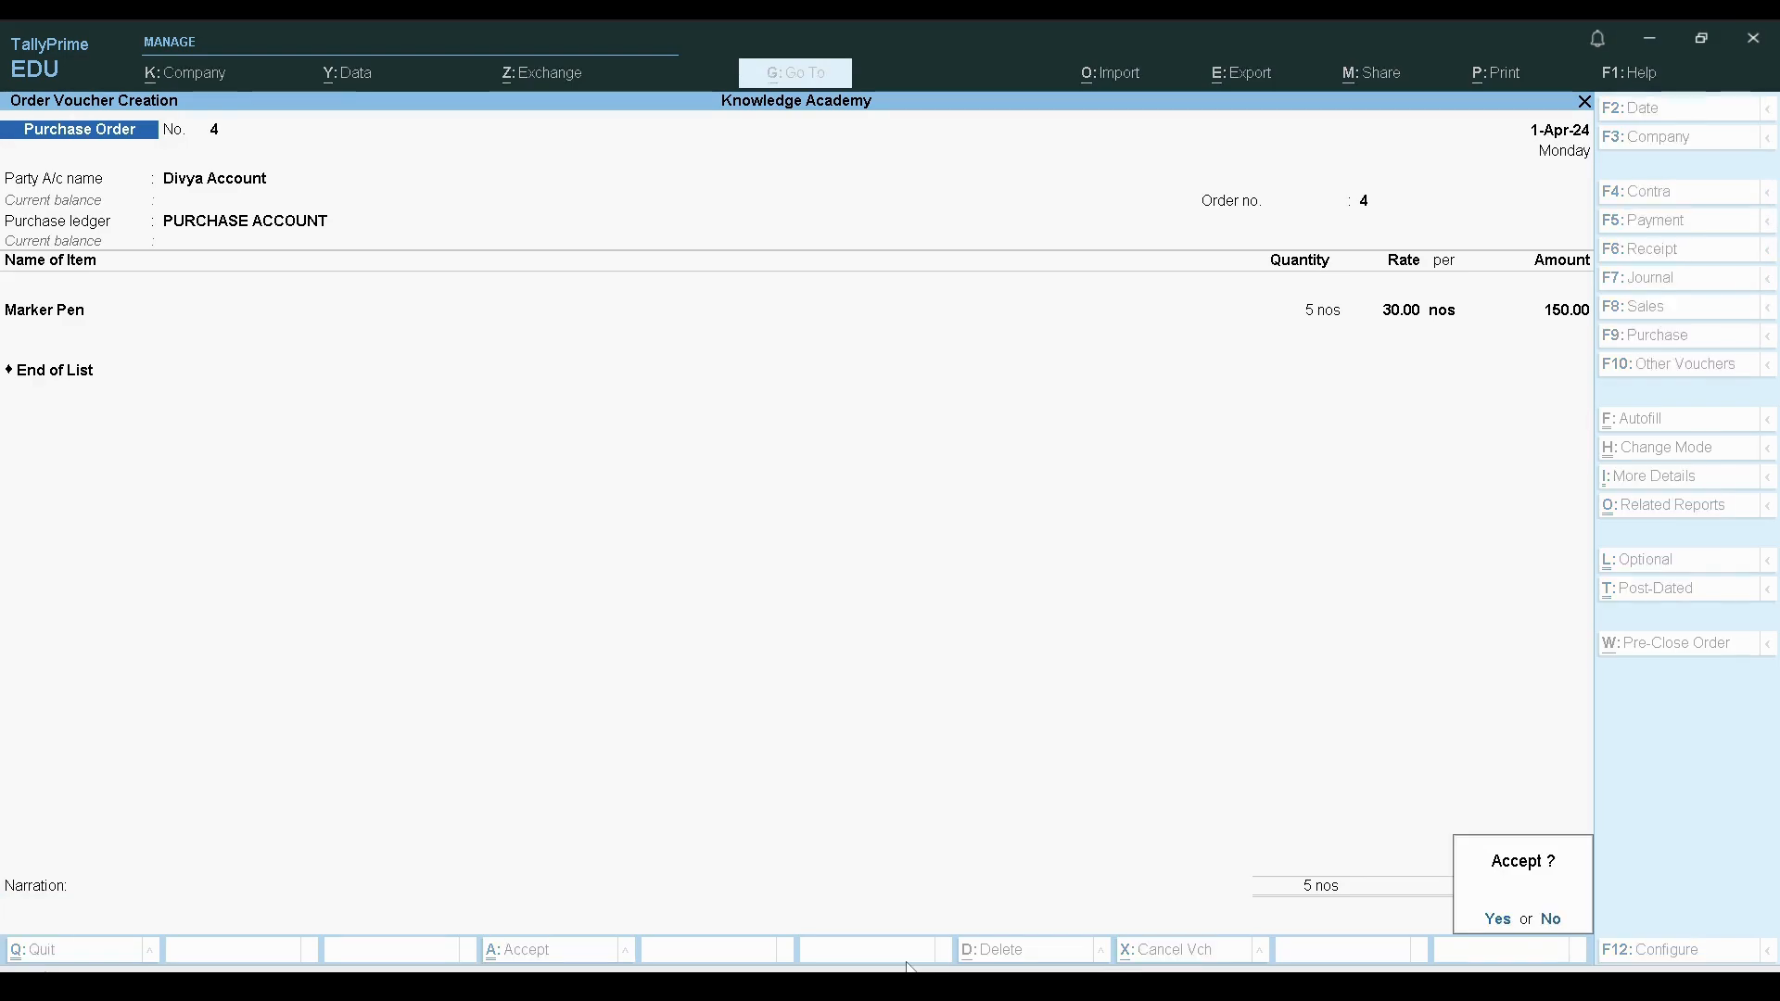
{"action": "key", "text": "Return"}
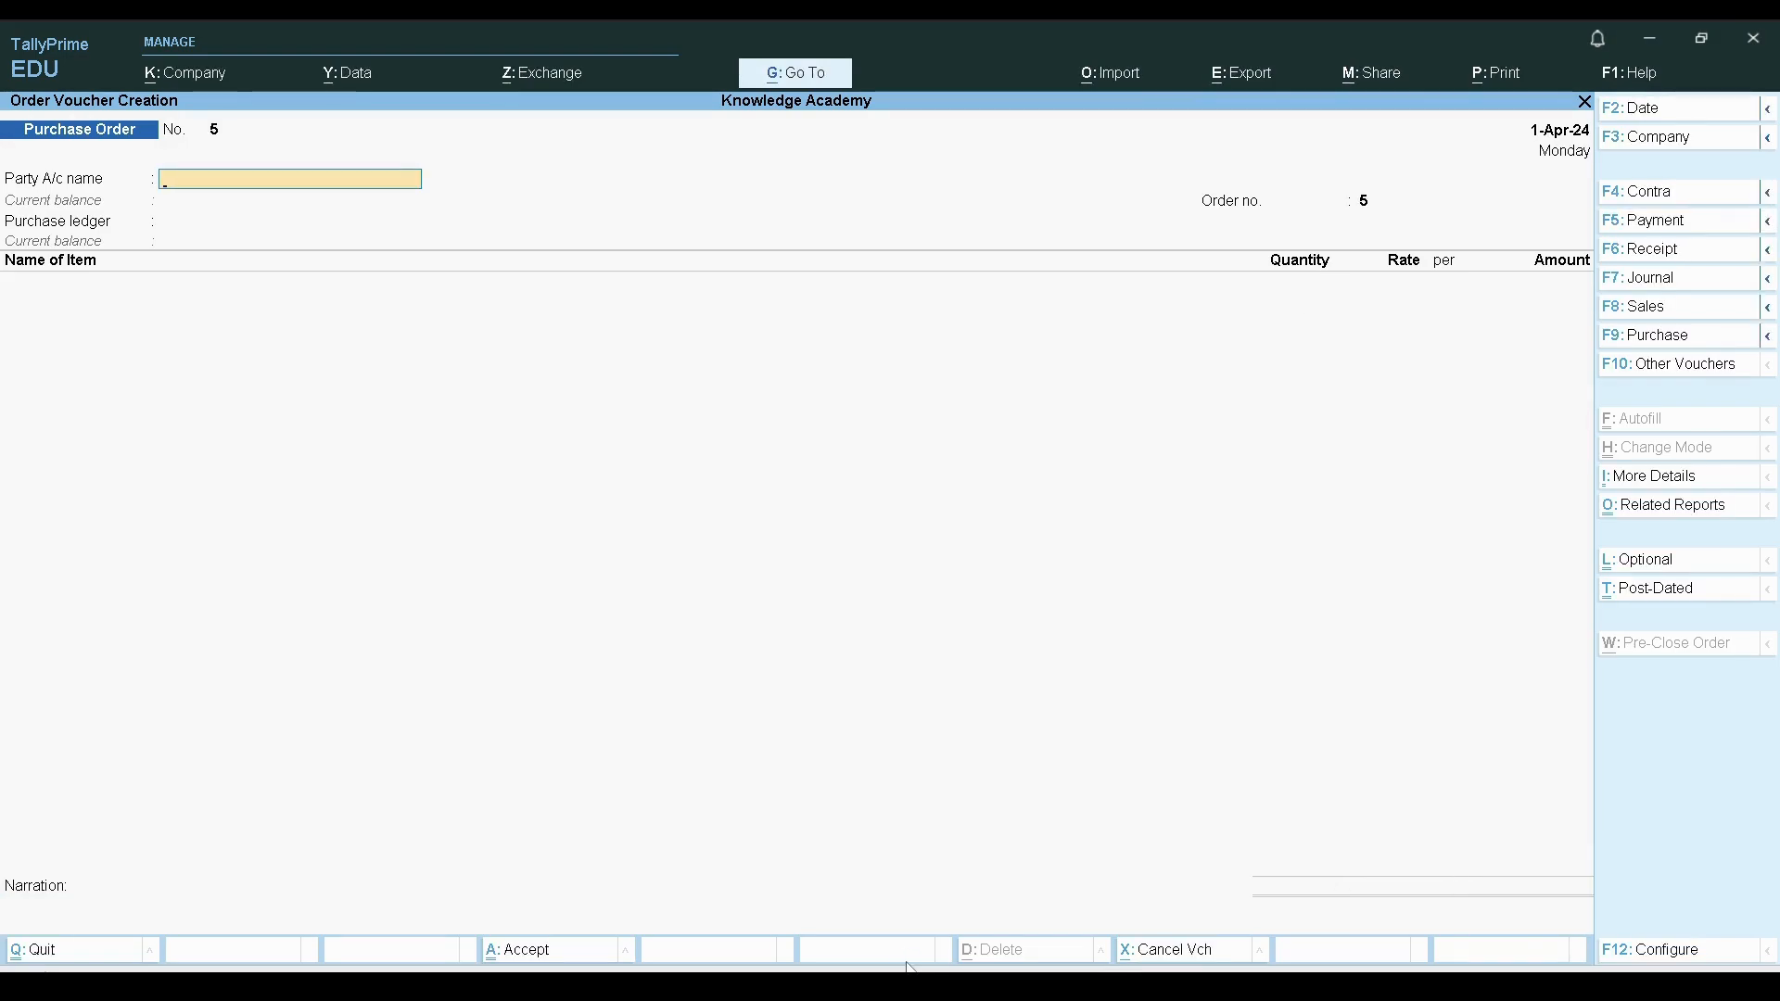
Step: Switch to the Word notes and underline the Entry Show heading and Gateway of Tally in red
{"action": "key", "text": "alt+Tab"}
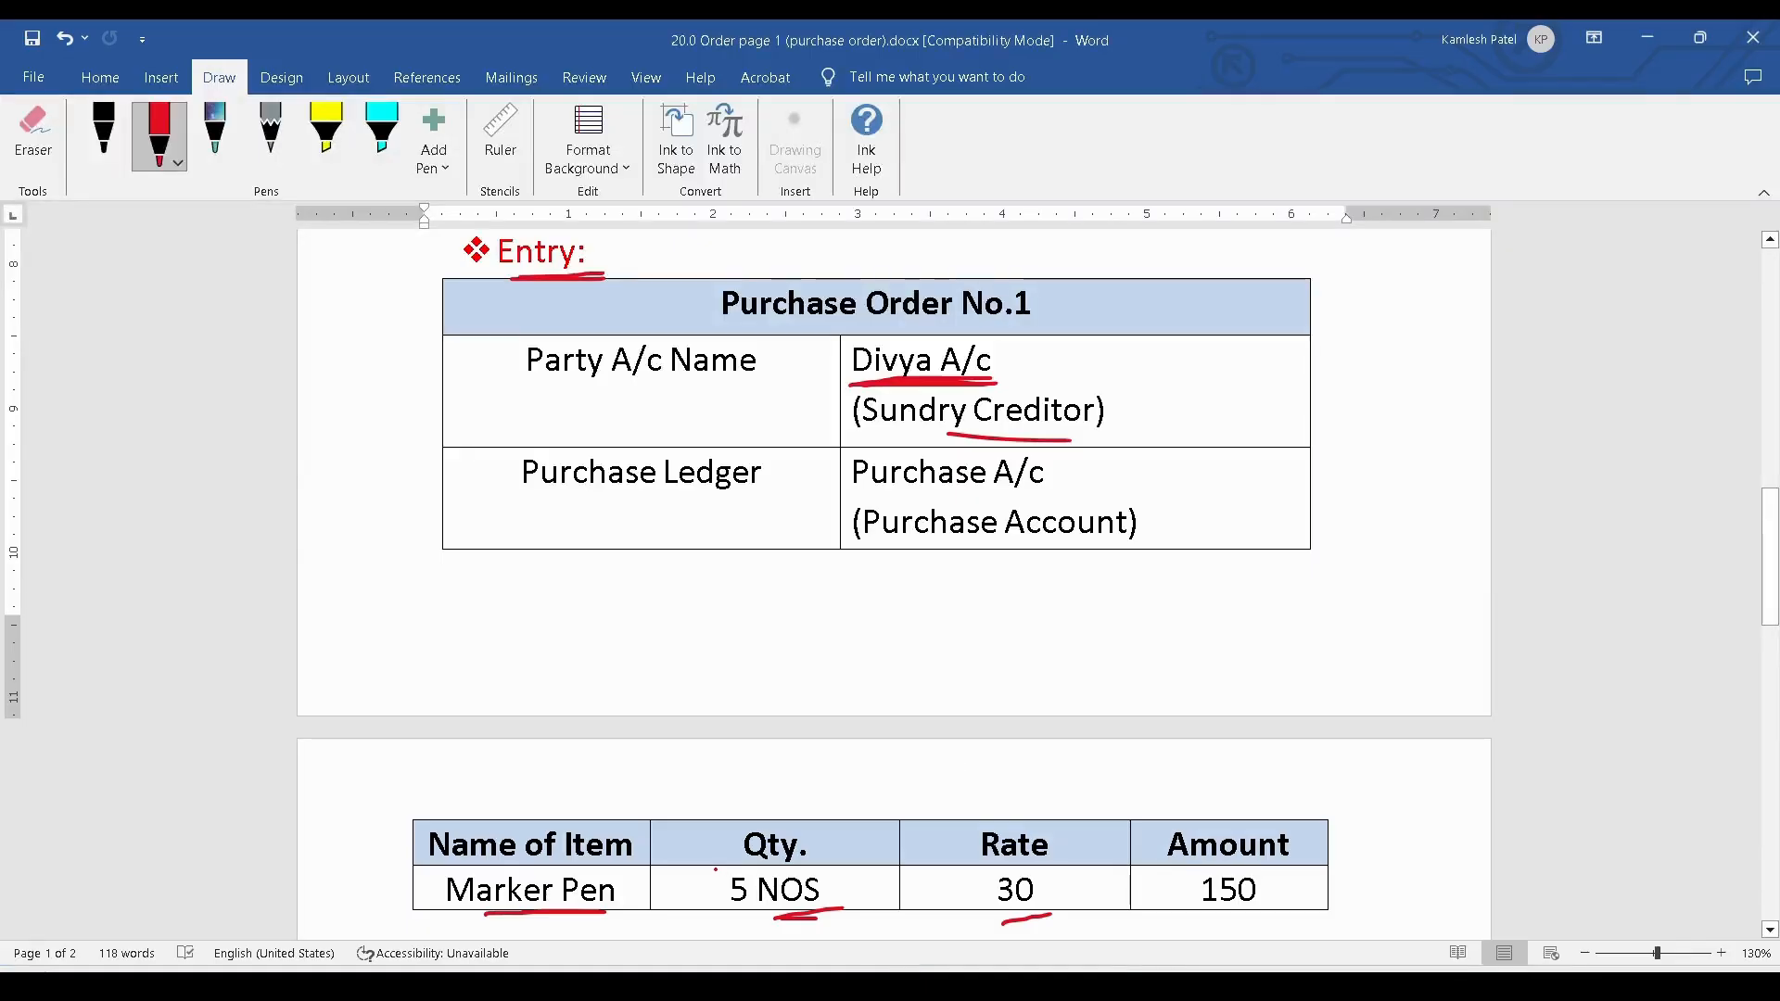
{"action": "scroll", "coordinate": [1045, 658], "scroll_direction": "down", "scroll_amount": 5}
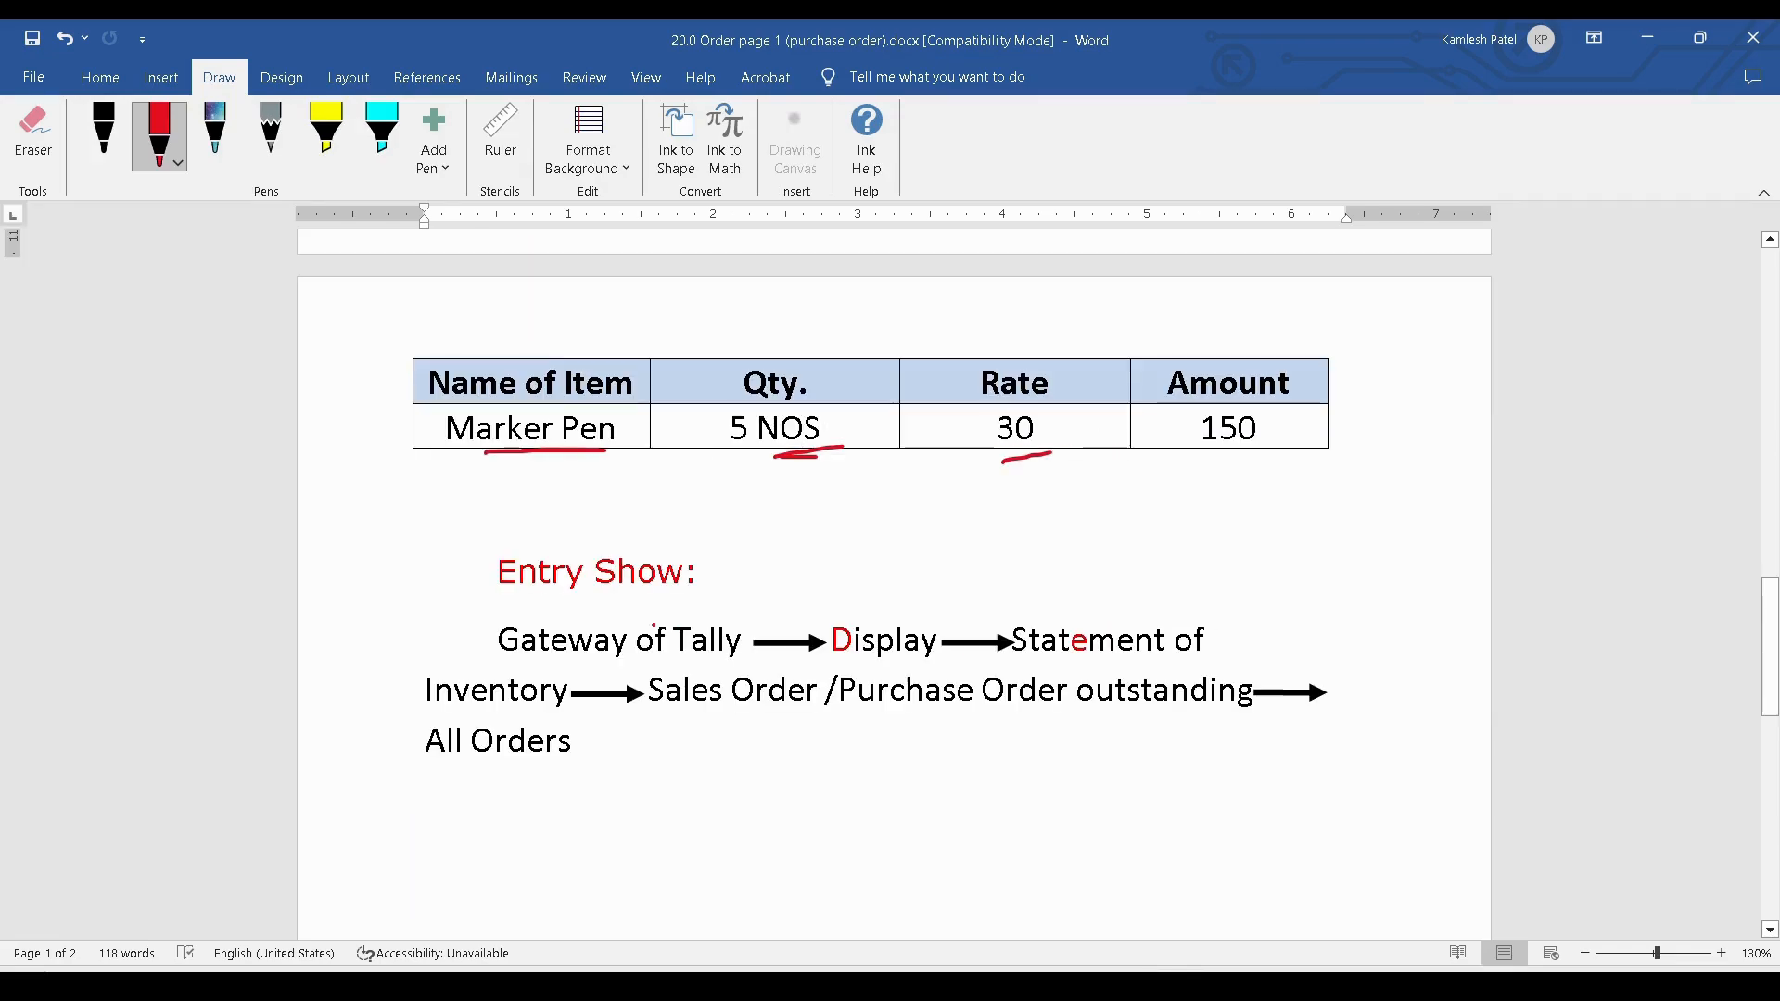
{"action": "left_click_drag", "start_coordinate": [499, 593], "coordinate": [693, 589]}
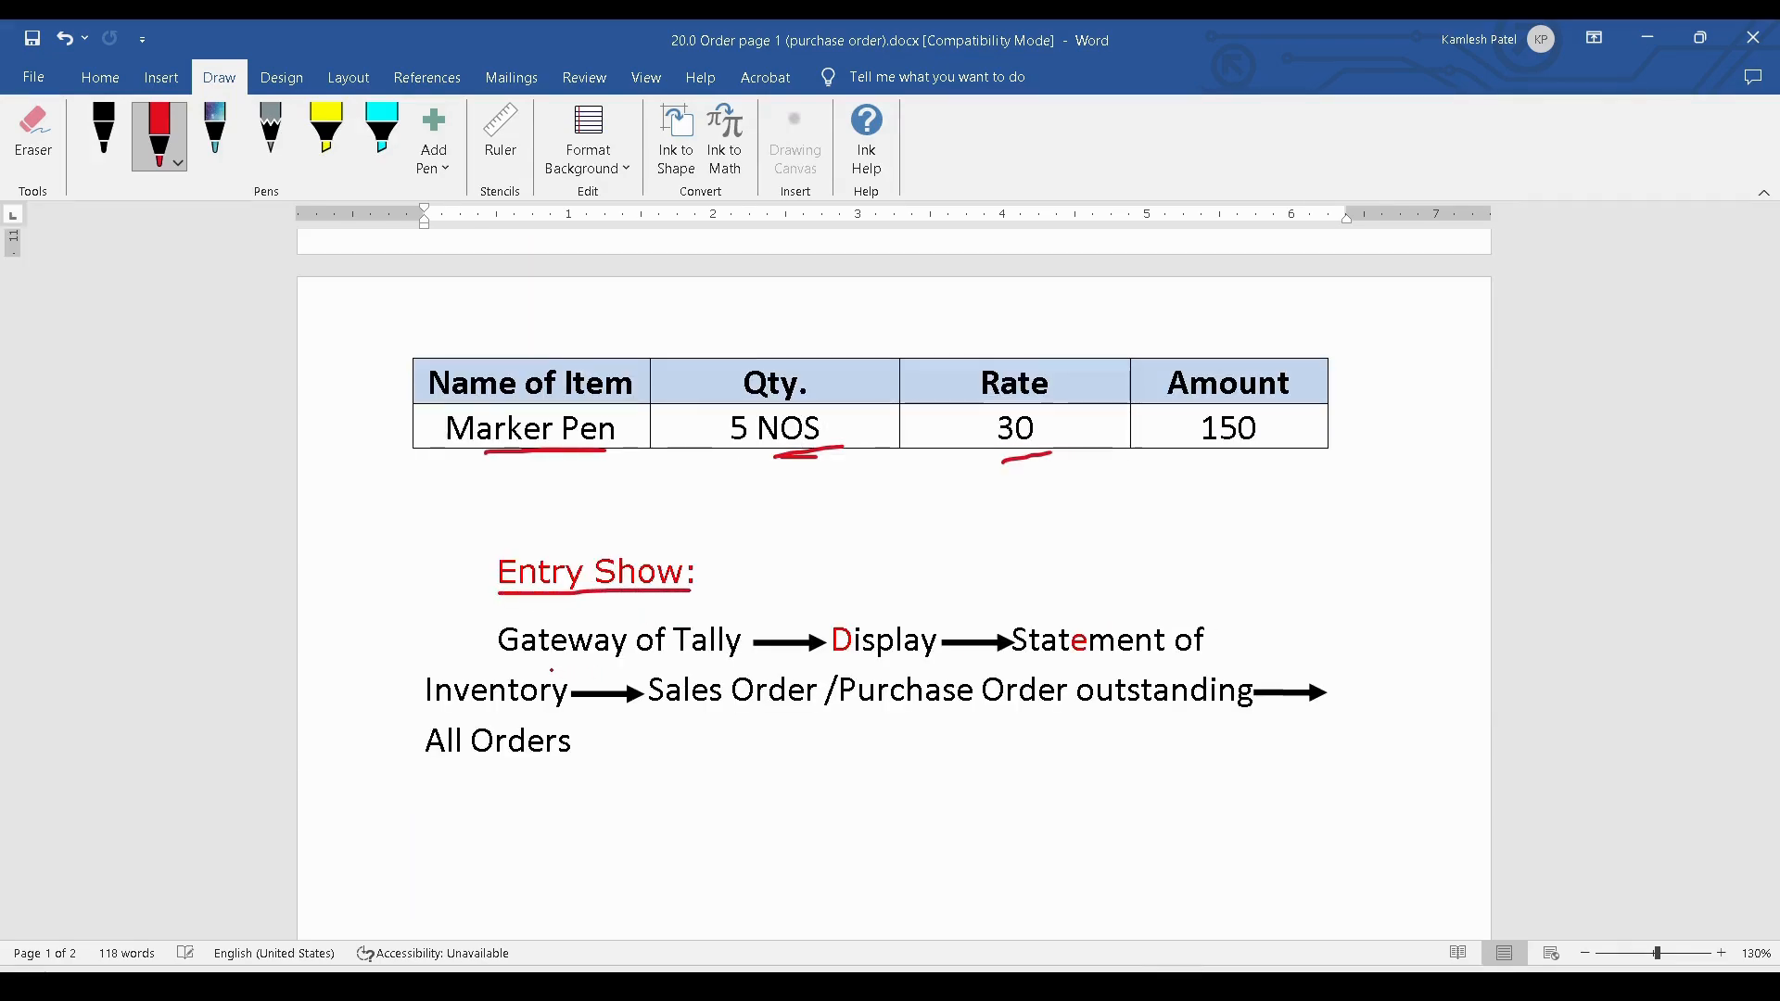
{"action": "left_click_drag", "start_coordinate": [550, 668], "coordinate": [697, 668]}
Step: Switch to TallyPrime, quit the blank purchase order voucher and return to the Gateway of Tally
{"action": "key", "text": "alt+Tab"}
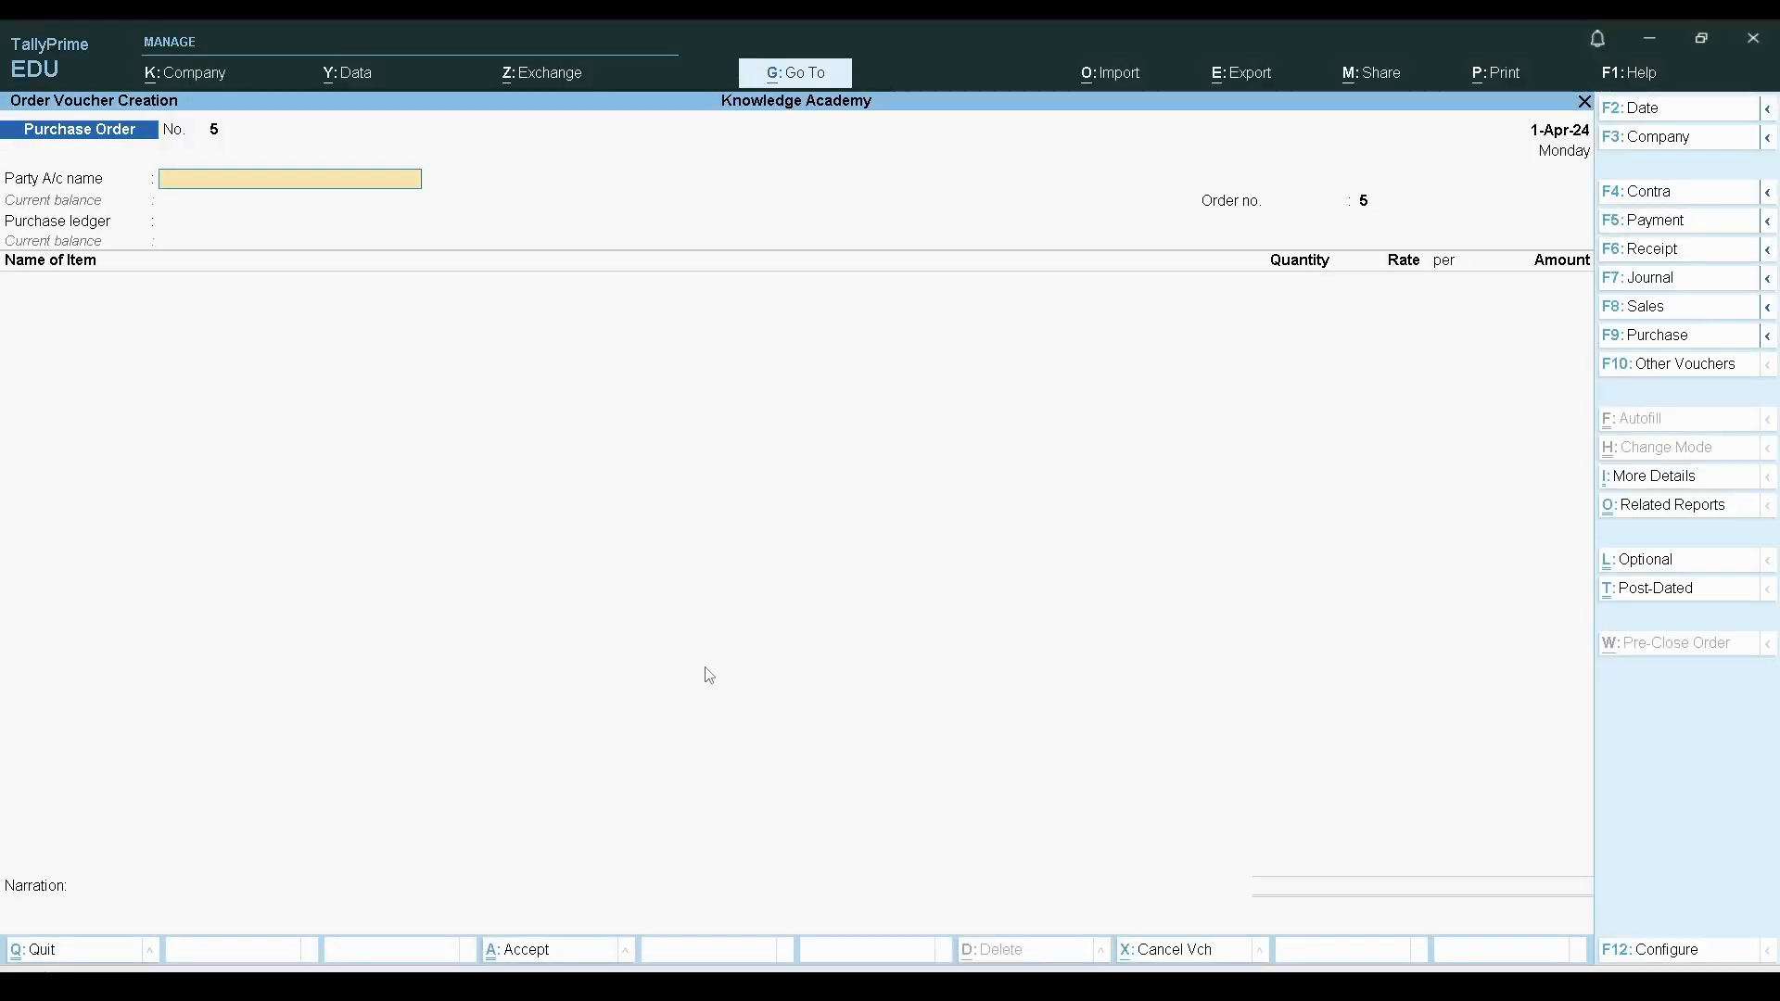
{"action": "key", "text": "Escape"}
{"action": "key", "text": "Return"}
{"action": "key", "text": "Escape"}
{"action": "key", "text": "Escape"}
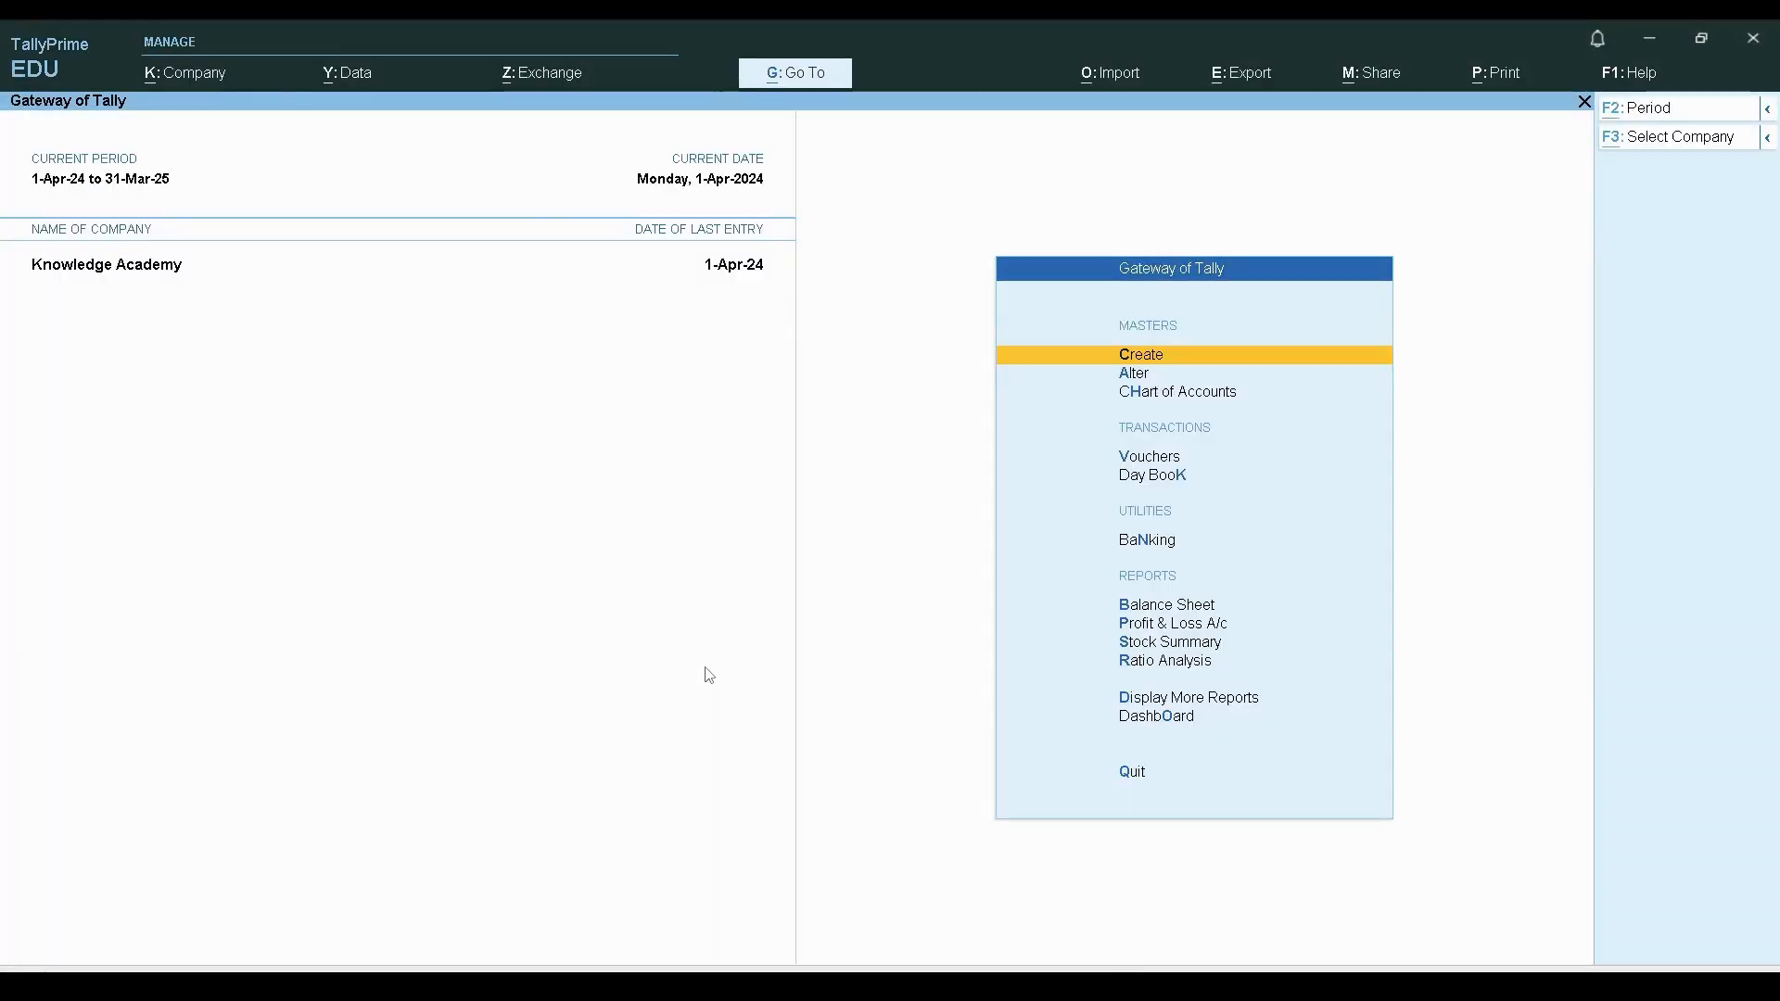
Step: Underline Display in red in the Word notes and return to TallyPrime
{"action": "key", "text": "alt+Tab"}
{"action": "left_click_drag", "start_coordinate": [840, 665], "coordinate": [915, 666]}
{"action": "key", "text": "alt+Tab"}
Step: Open Display More Reports from the Gateway of Tally
{"action": "key", "text": "Down"}
{"action": "key", "text": "Down"}
{"action": "key", "text": "Down"}
{"action": "key", "text": "Down"}
{"action": "key", "text": "Down"}
{"action": "key", "text": "Down"}
{"action": "key", "text": "Down"}
{"action": "key", "text": "Down"}
{"action": "key", "text": "Down"}
{"action": "key", "text": "Down"}
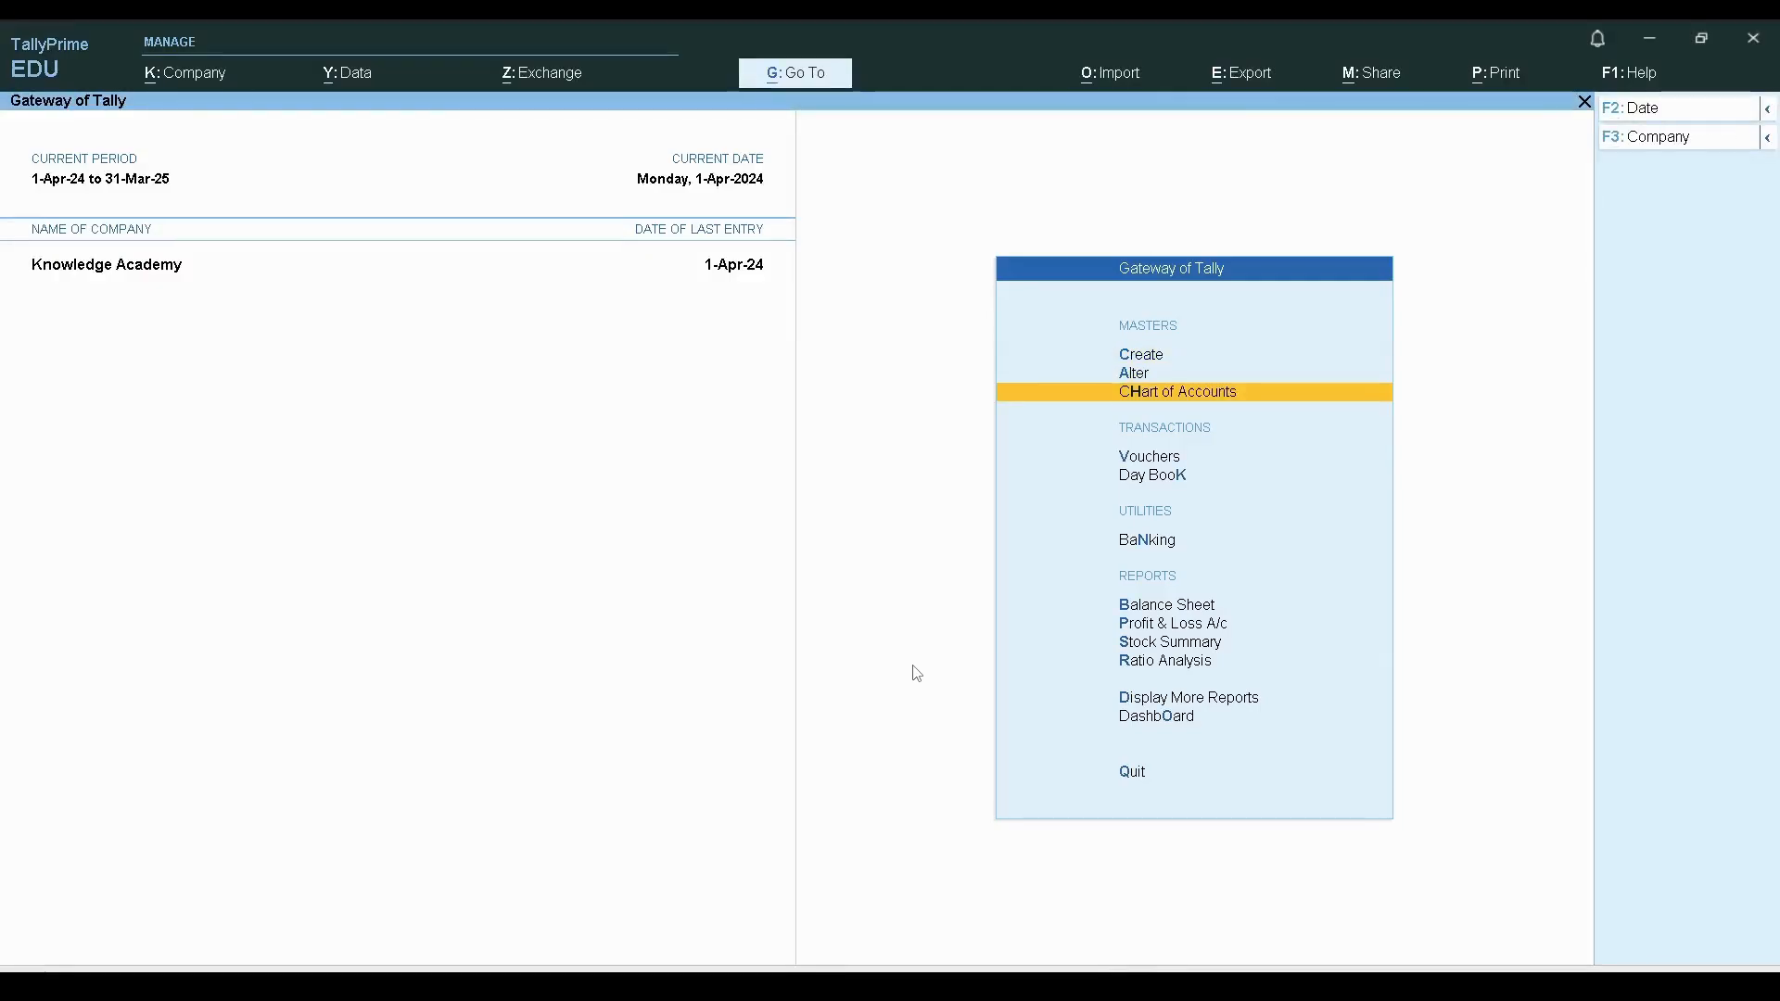
{"action": "key", "text": "Return"}
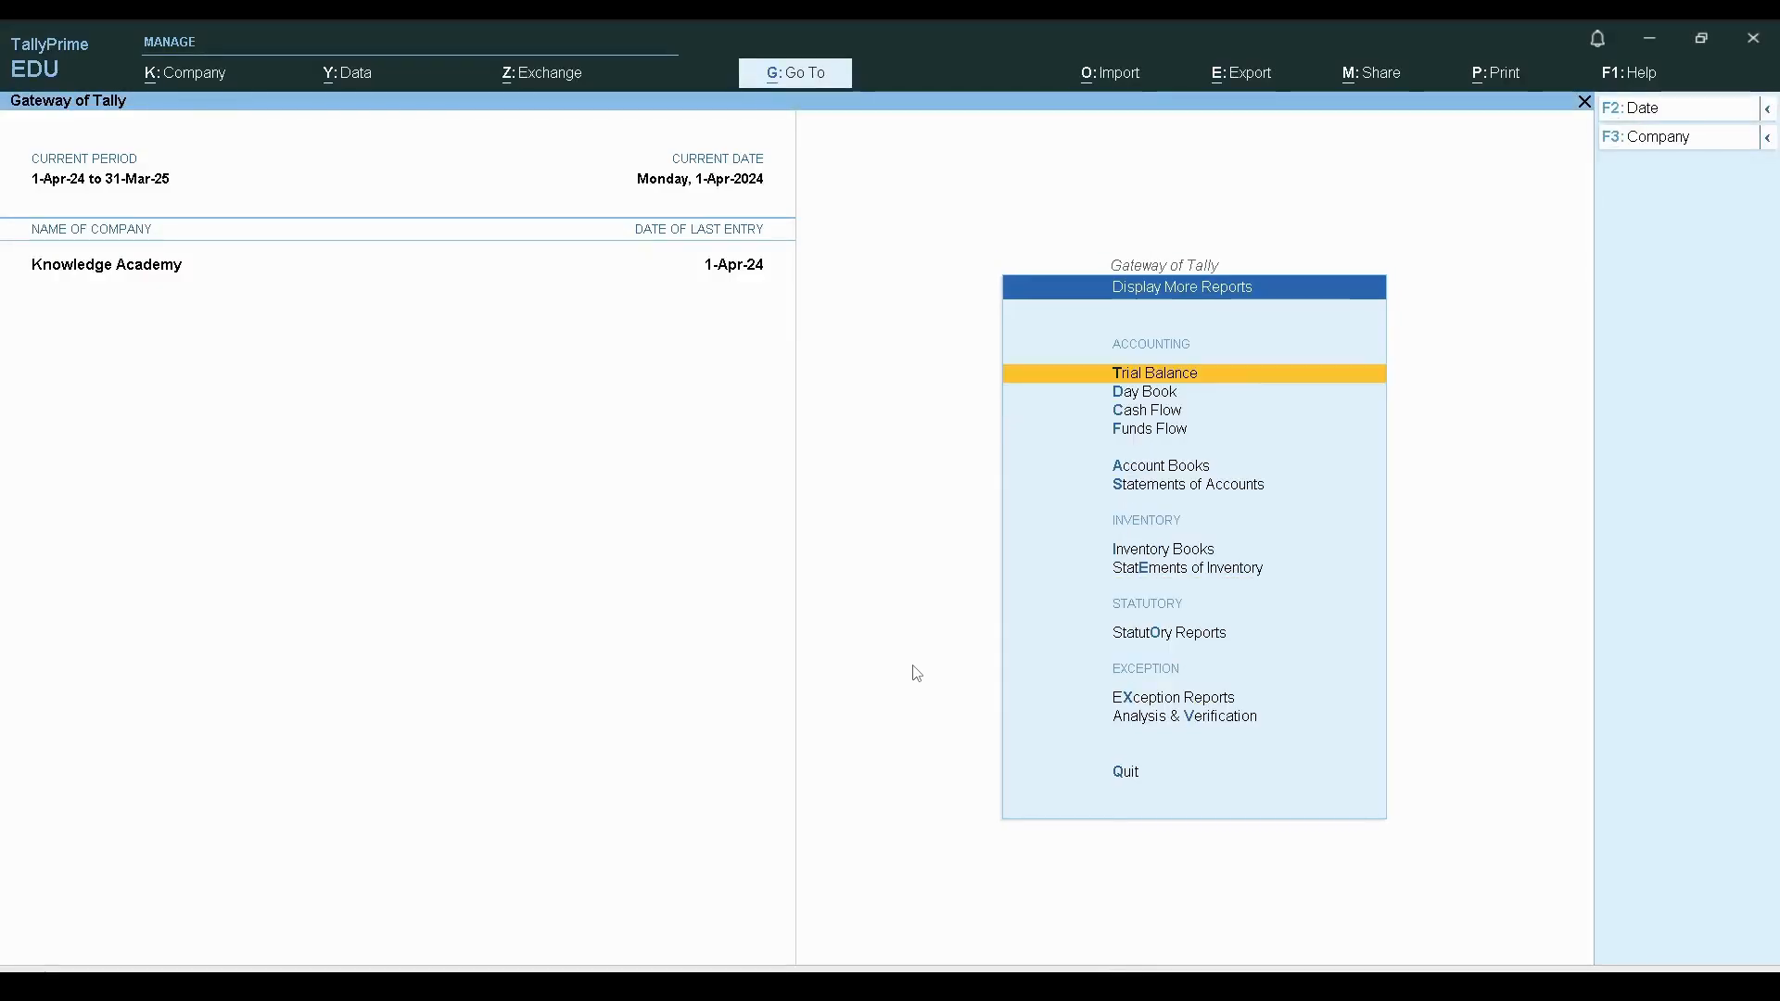
Step: Open Statements of Inventory within Display More Reports
{"action": "key", "text": "Down"}
{"action": "key", "text": "Down"}
{"action": "key", "text": "Down"}
{"action": "key", "text": "Down"}
{"action": "key", "text": "Down"}
{"action": "key", "text": "Down"}
{"action": "key", "text": "Down"}
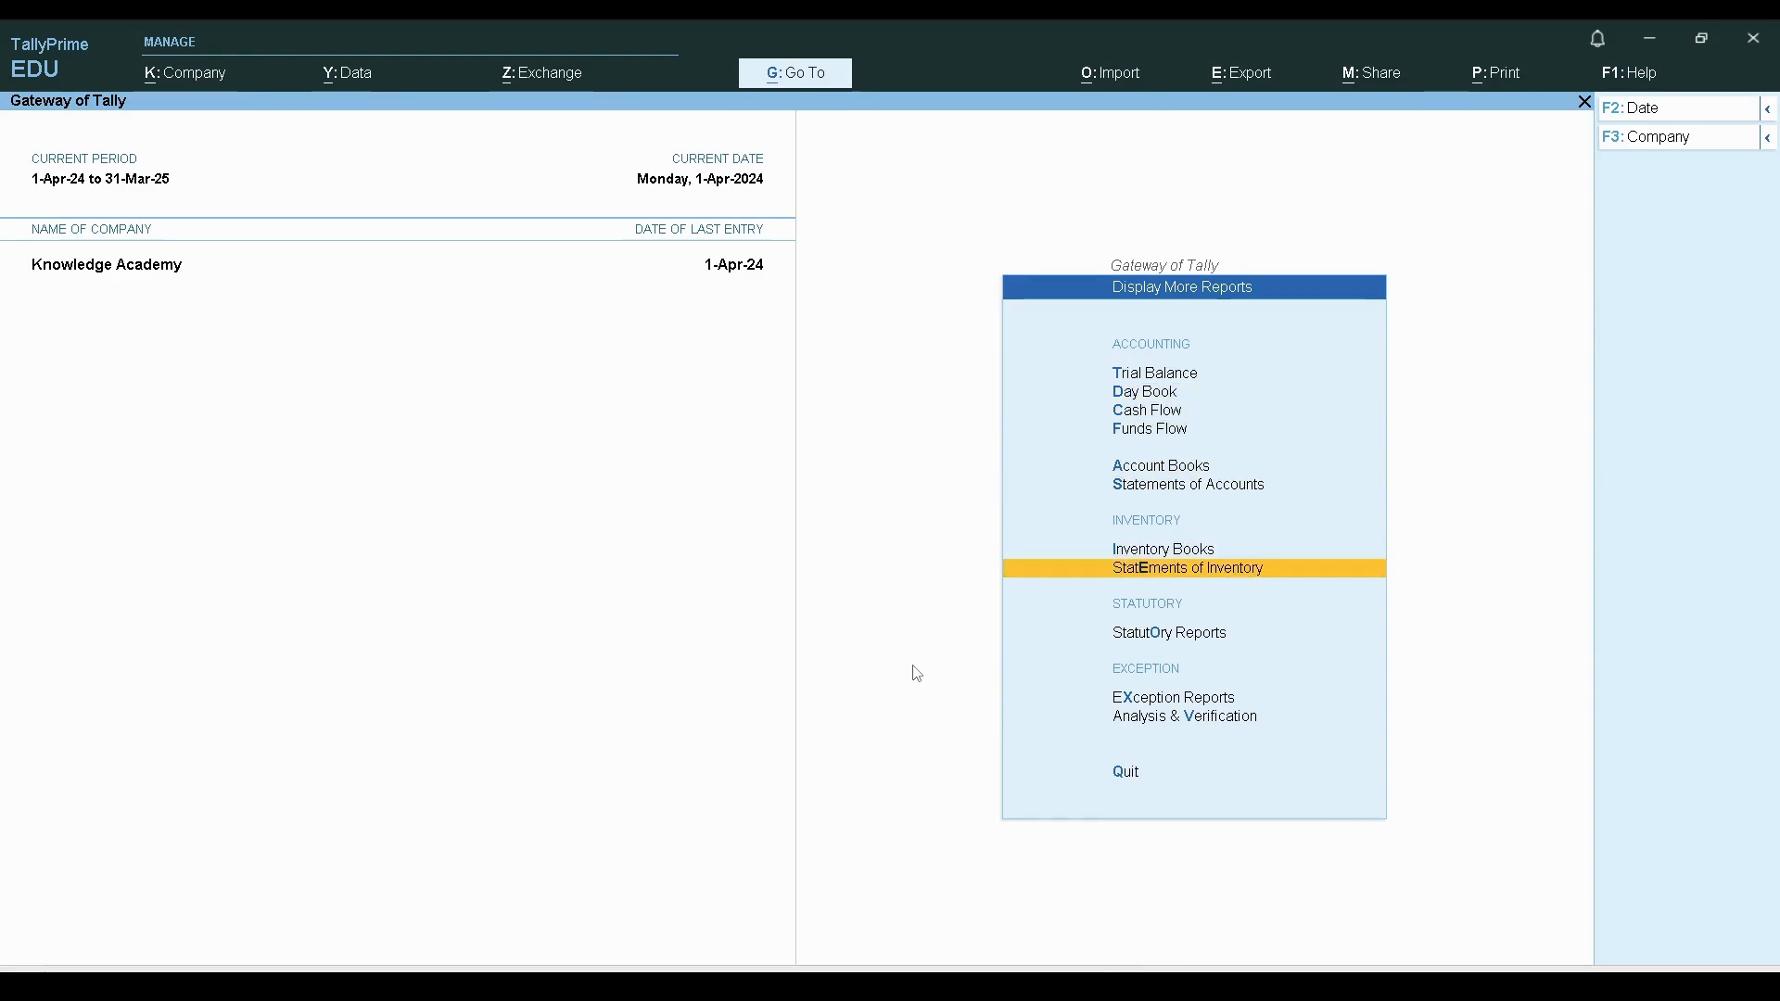
{"action": "key", "text": "Return"}
Step: Open Purchase Order Outstandings within Statements of Inventory
{"action": "key", "text": "Down"}
{"action": "key", "text": "Down"}
{"action": "key", "text": "Down"}
{"action": "key", "text": "Down"}
{"action": "key", "text": "Down"}
{"action": "key", "text": "Down"}
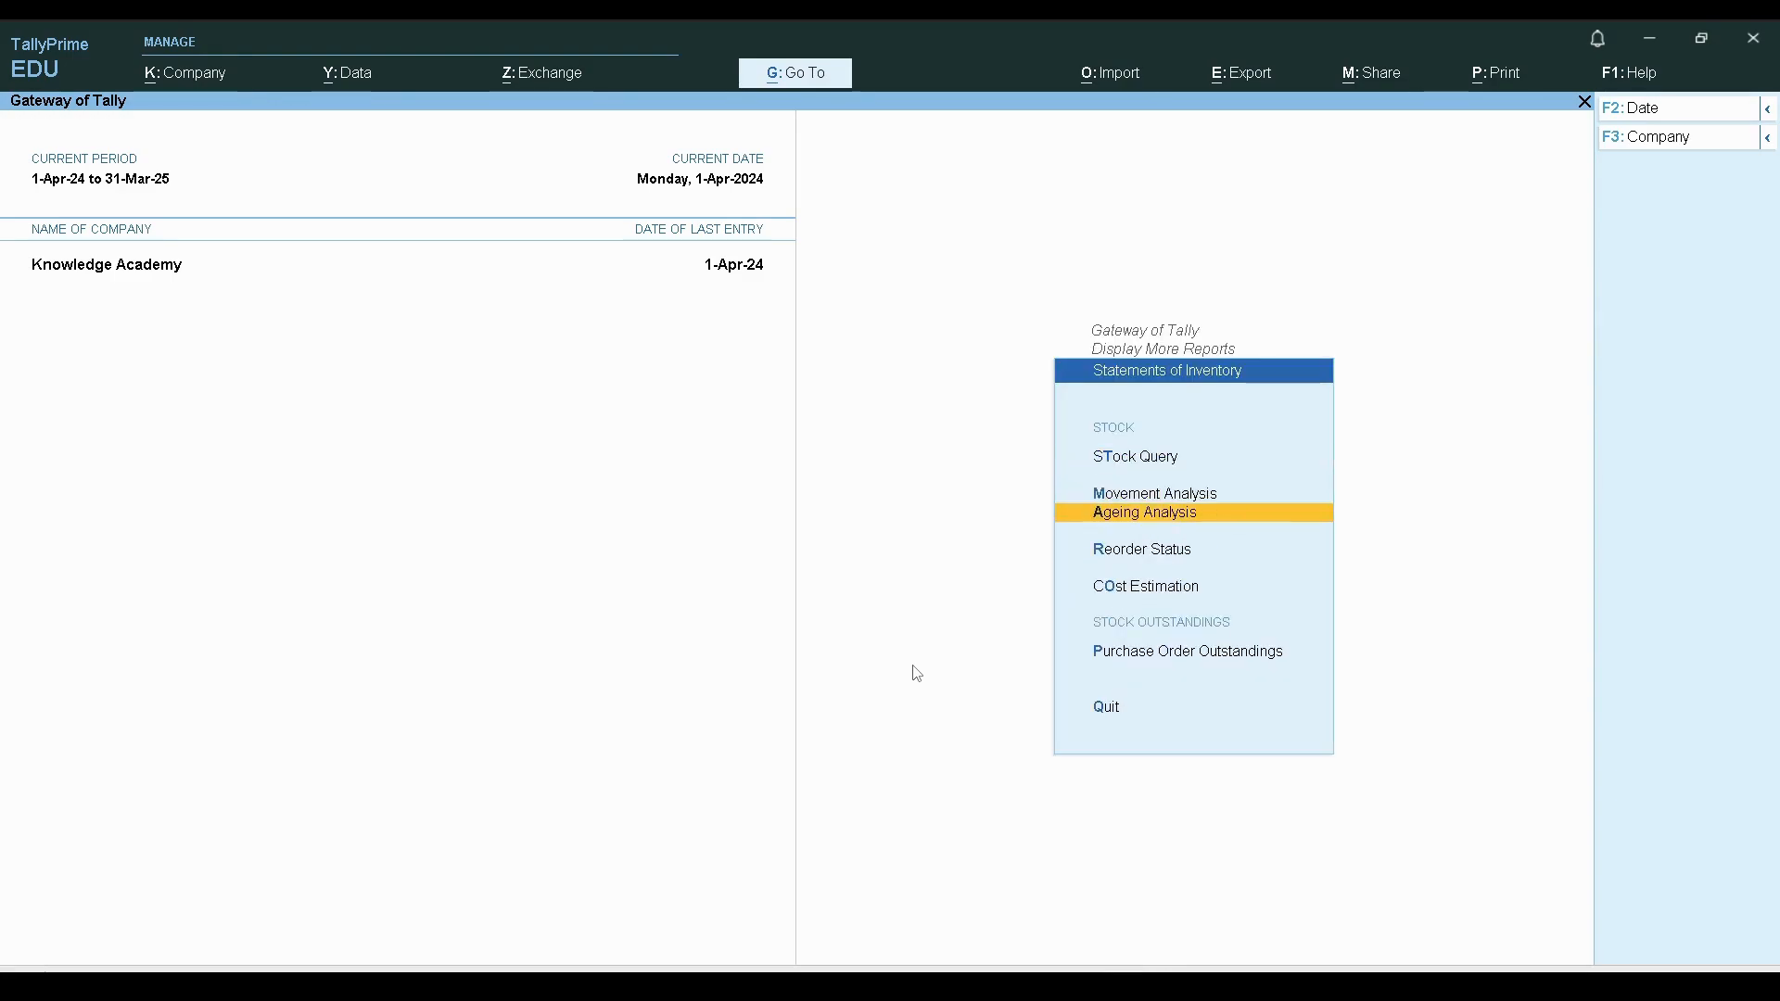
{"action": "key", "text": "Up"}
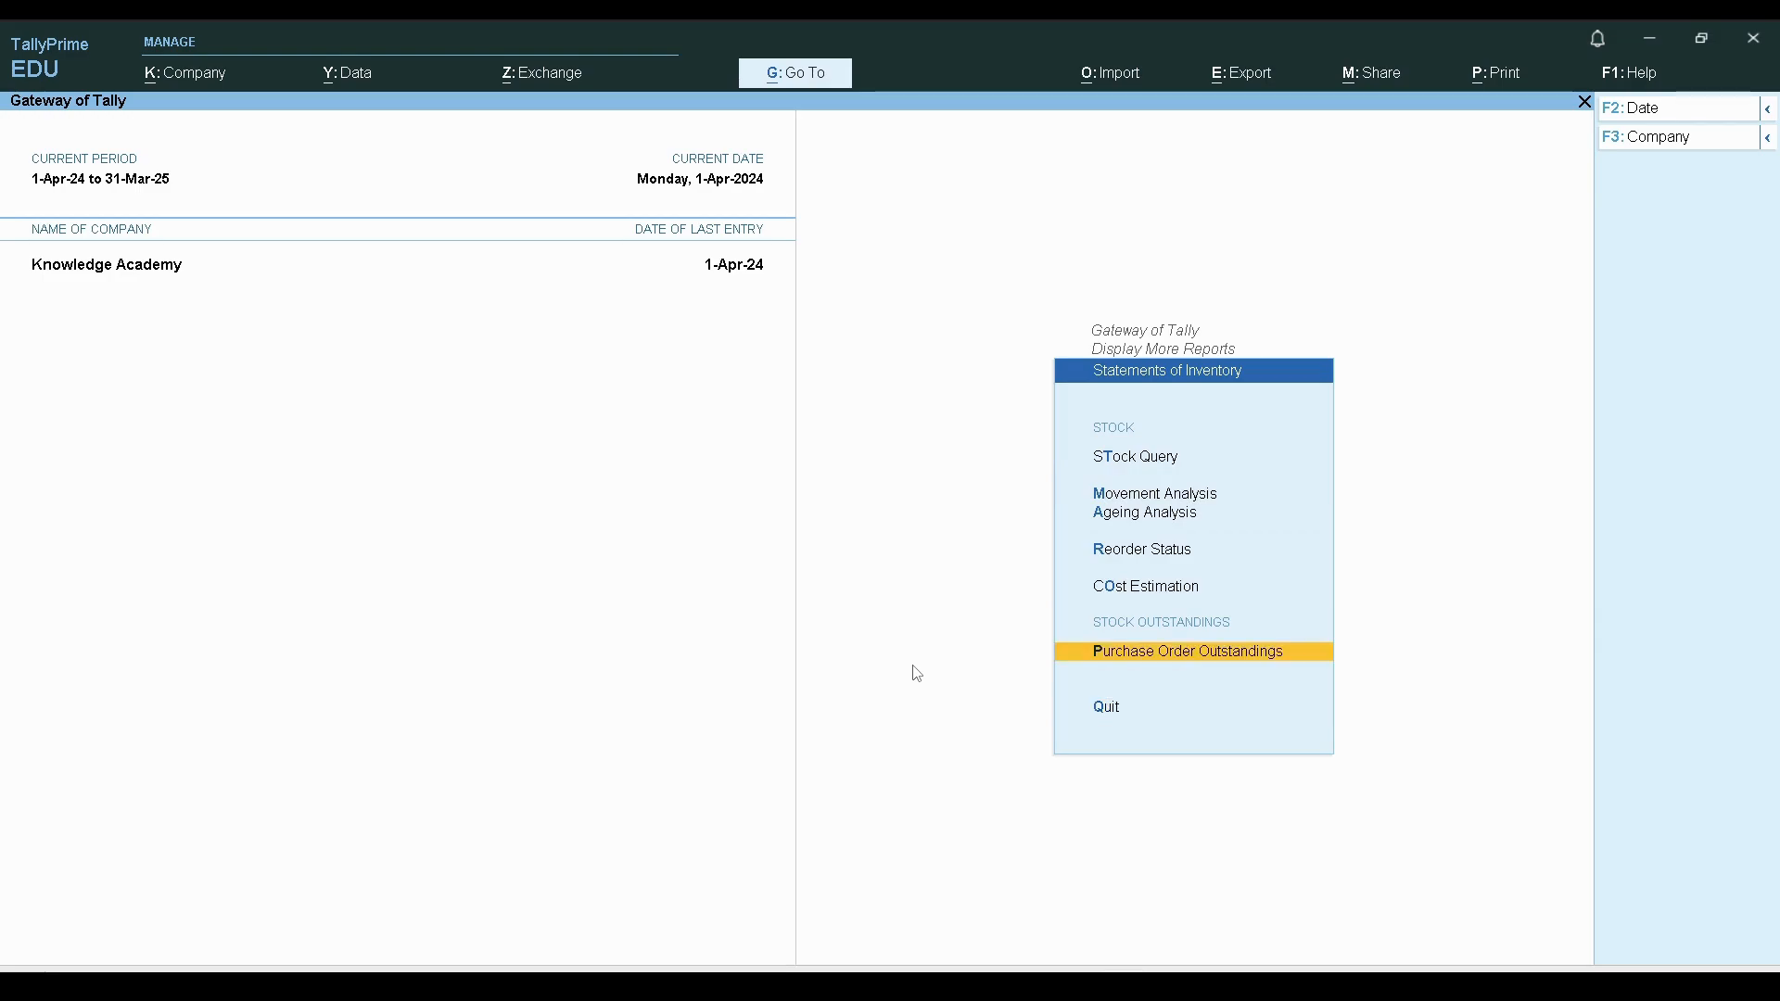
{"action": "key", "text": "Return"}
Step: View the outstanding purchase orders report for All Orders
{"action": "key", "text": "Down"}
{"action": "key", "text": "Down"}
{"action": "key", "text": "Down"}
{"action": "key", "text": "Down"}
{"action": "key", "text": "Down"}
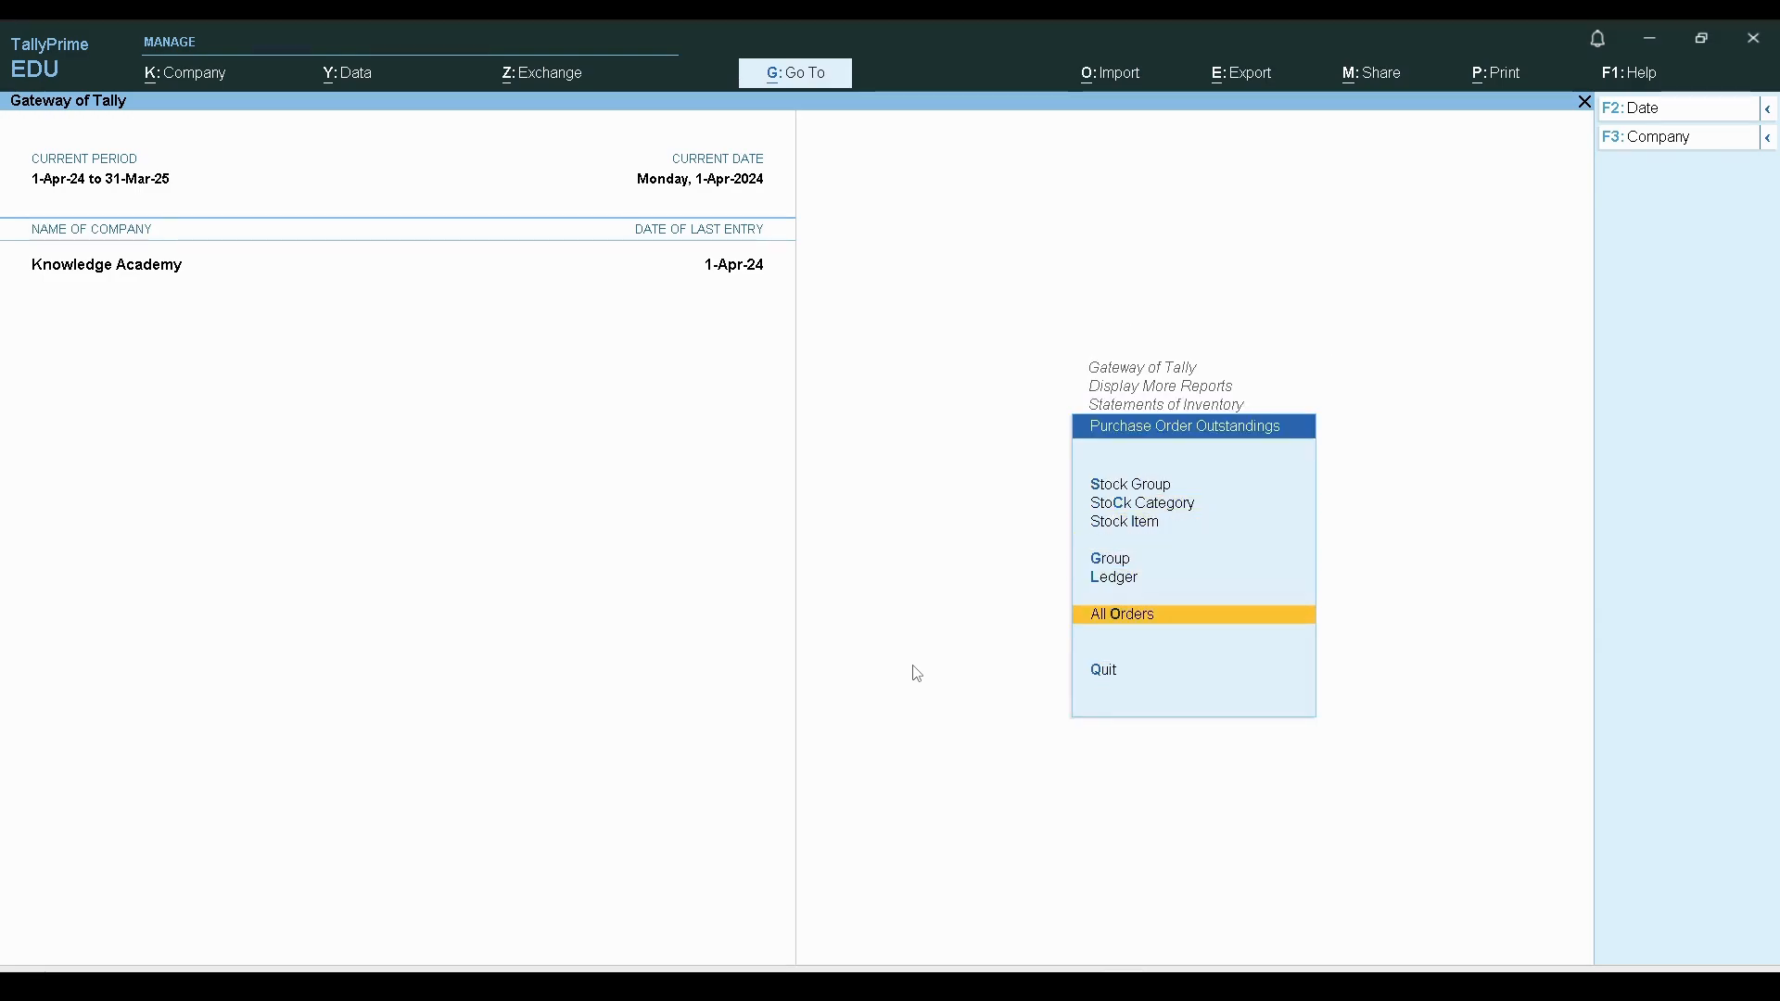
{"action": "key", "text": "Return"}
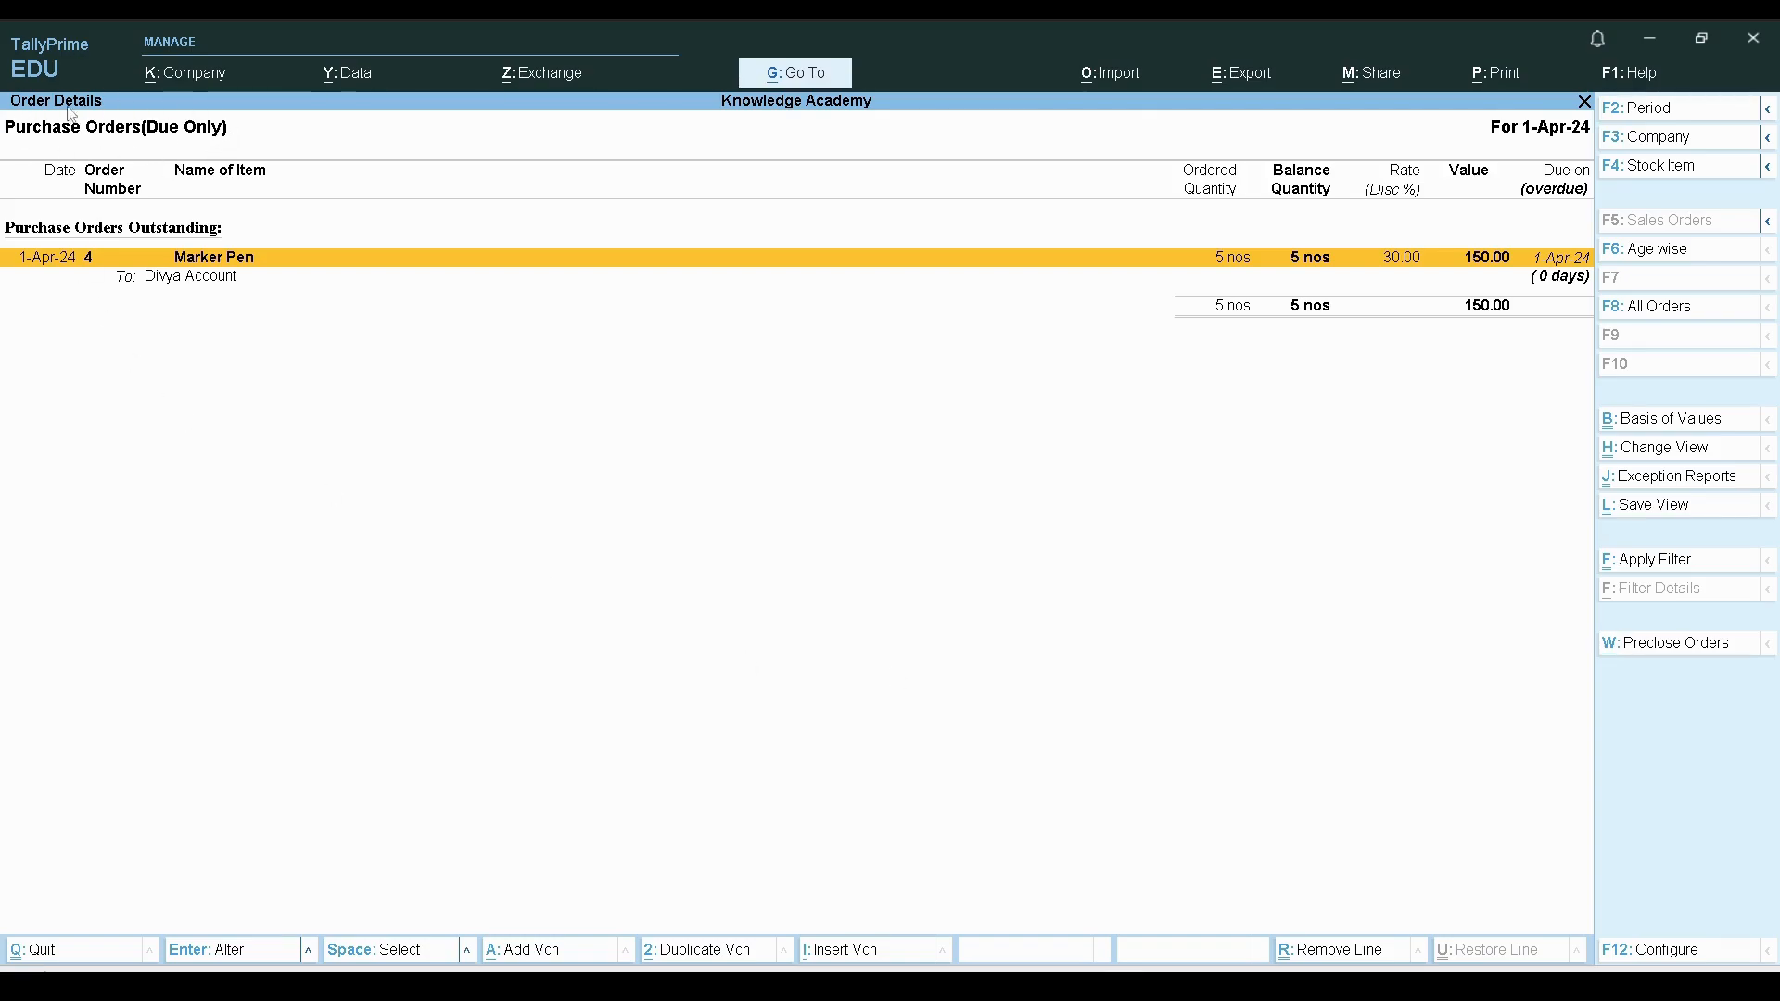
Step: In the Word notes, underline Statement of Inventory, Sales Order/Purchase Order outstanding and All Orders in red, and return to TallyPrime
{"action": "key", "text": "alt"}
{"action": "key", "text": "alt+Tab"}
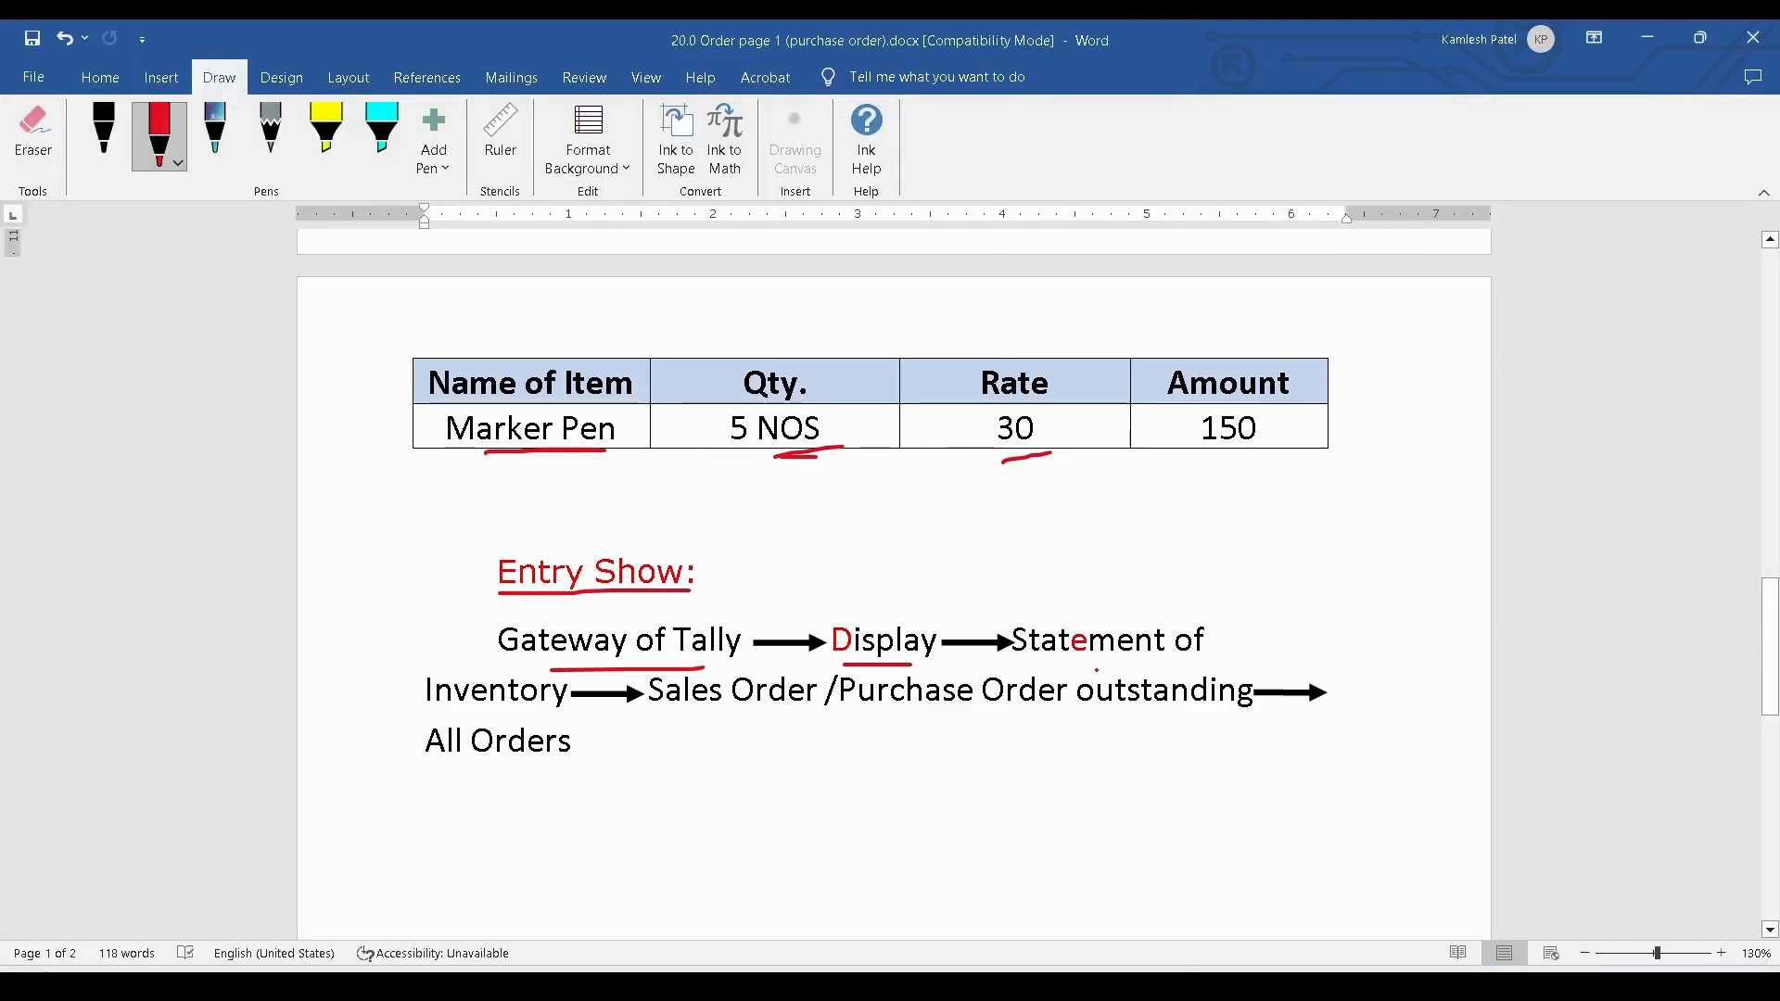
{"action": "left_click_drag", "start_coordinate": [515, 715], "coordinate": [528, 715]}
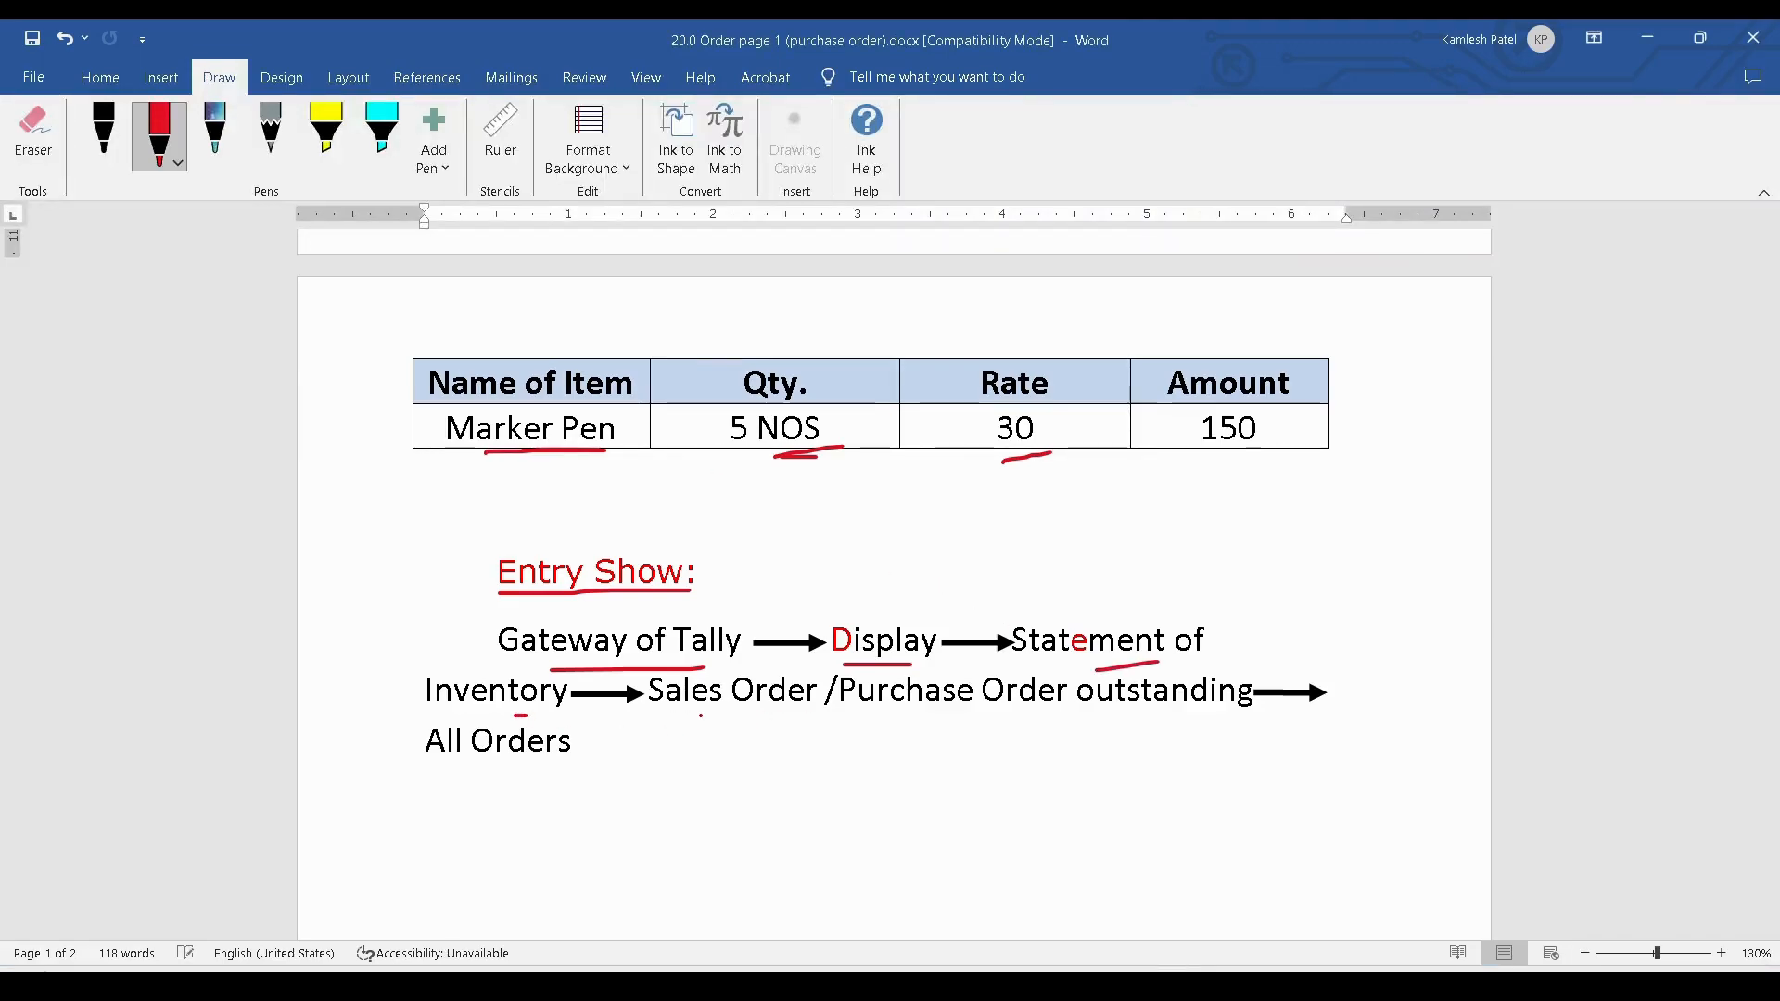
{"action": "left_click_drag", "start_coordinate": [723, 706], "coordinate": [1142, 702]}
{"action": "left_click", "coordinate": [554, 760]}
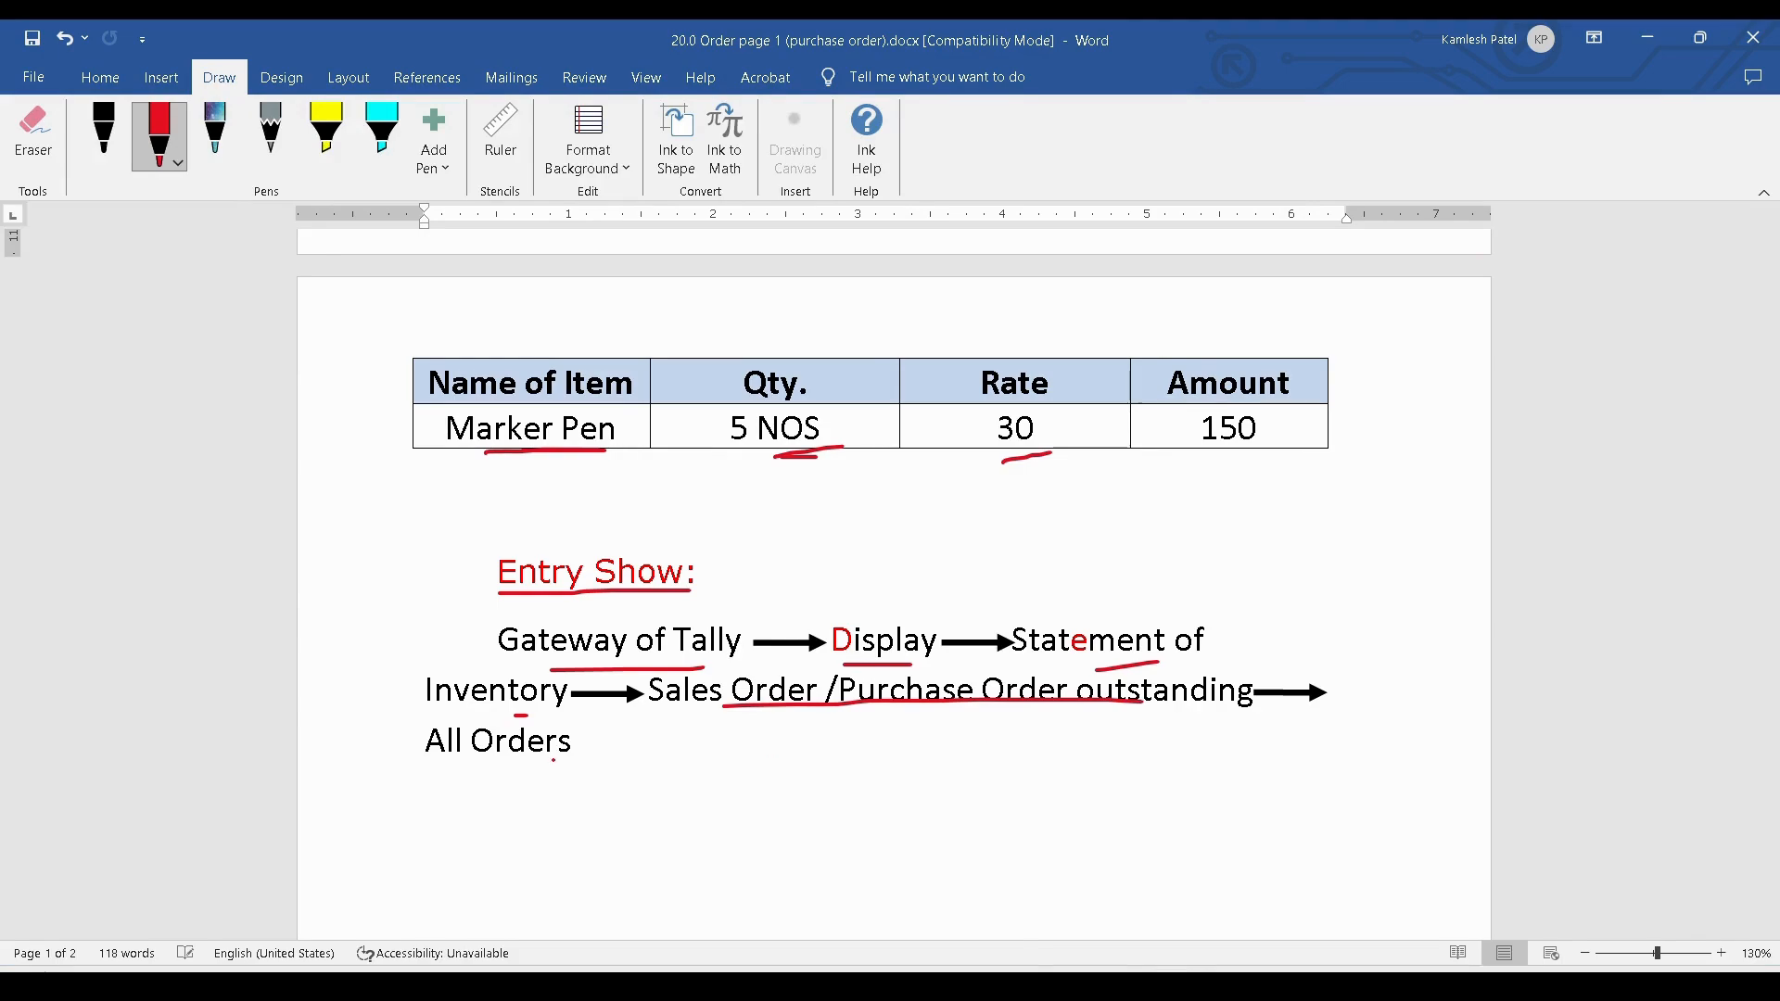
{"action": "left_click_drag", "start_coordinate": [484, 764], "coordinate": [578, 765]}
{"action": "key", "text": "alt+Tab"}
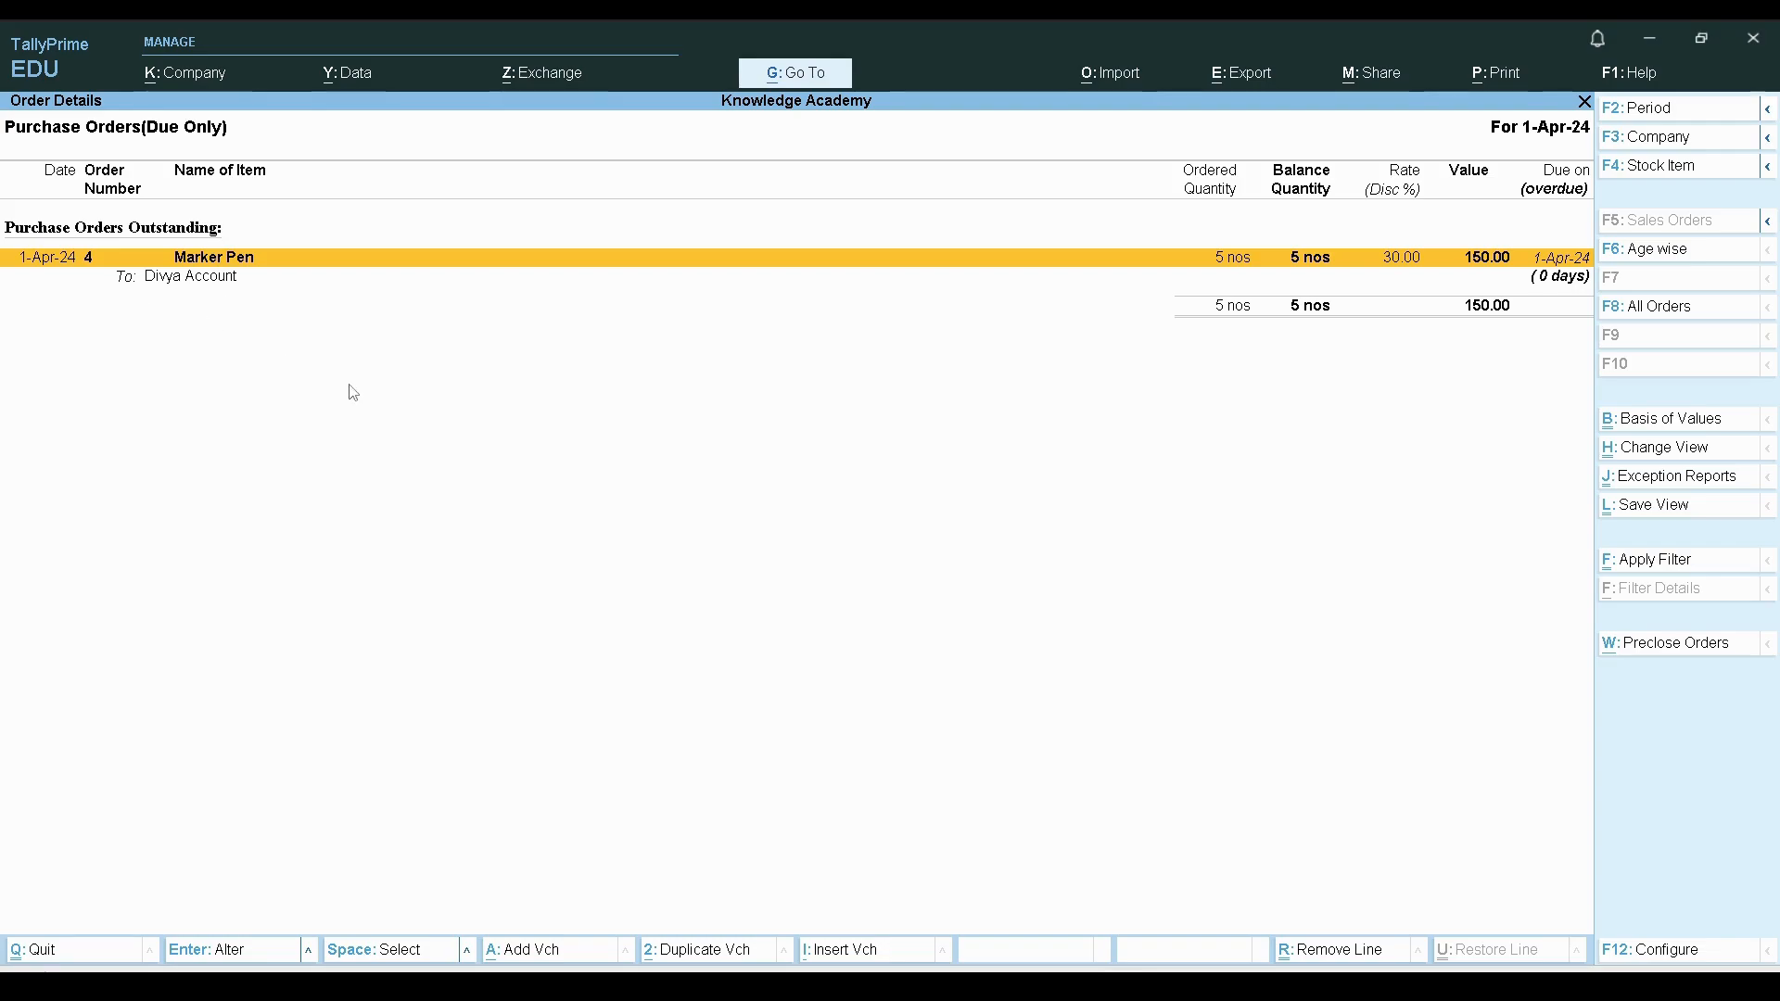
Step: Close the purchase order report, return to the Gateway of Tally and open Display More Reports
{"action": "key", "text": "Escape"}
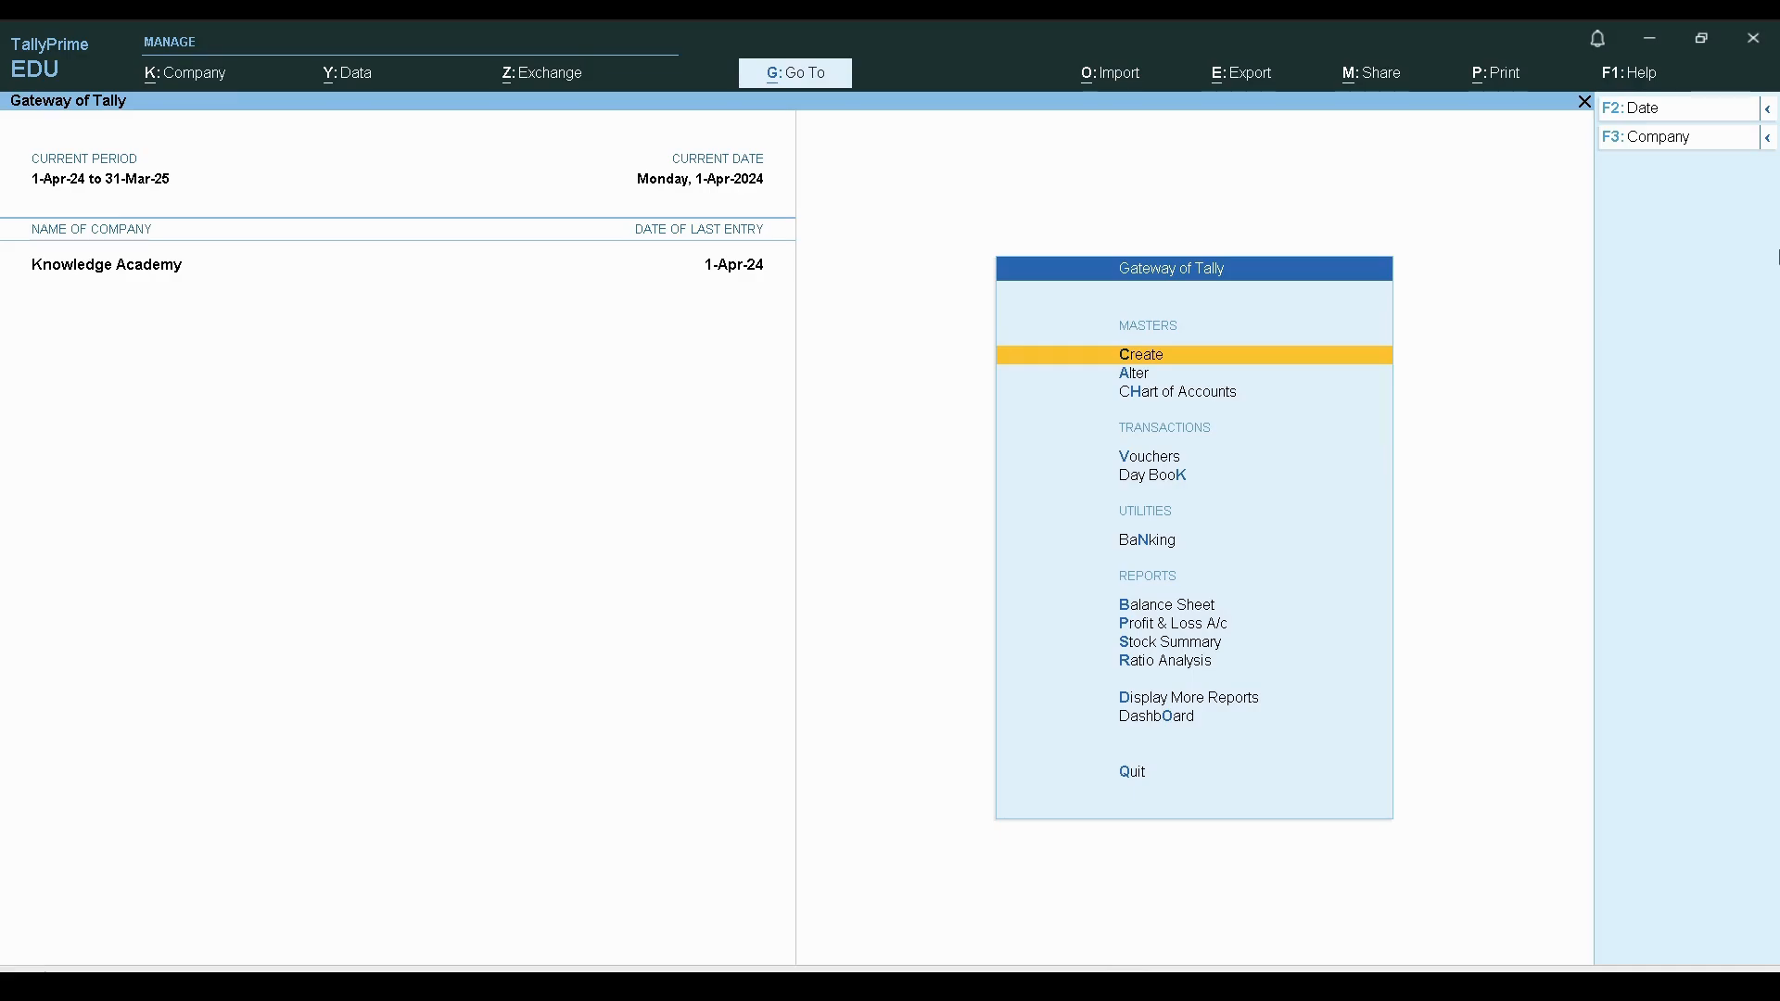
{"action": "key", "text": "Down"}
{"action": "key", "text": "Down"}
{"action": "key", "text": "Down"}
{"action": "key", "text": "Down"}
{"action": "key", "text": "Down"}
{"action": "key", "text": "Down"}
{"action": "key", "text": "Down"}
{"action": "key", "text": "Down"}
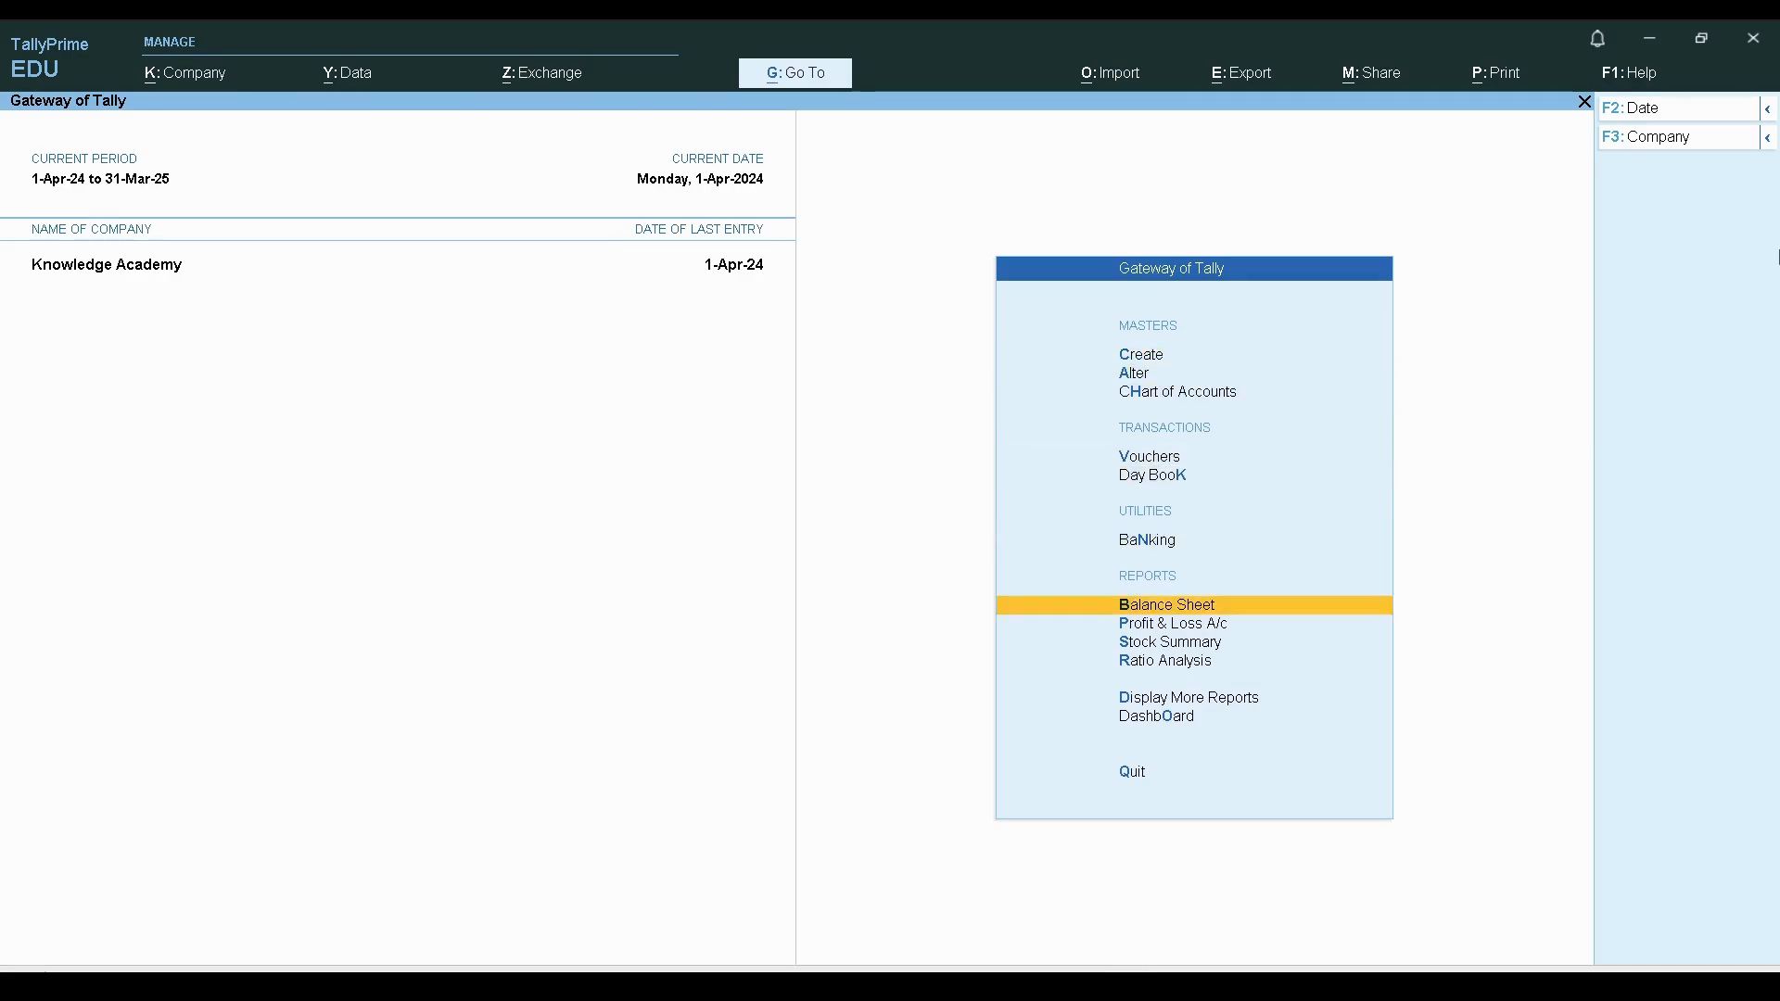
{"action": "key", "text": "Down"}
{"action": "key", "text": "Down"}
{"action": "key", "text": "Return"}
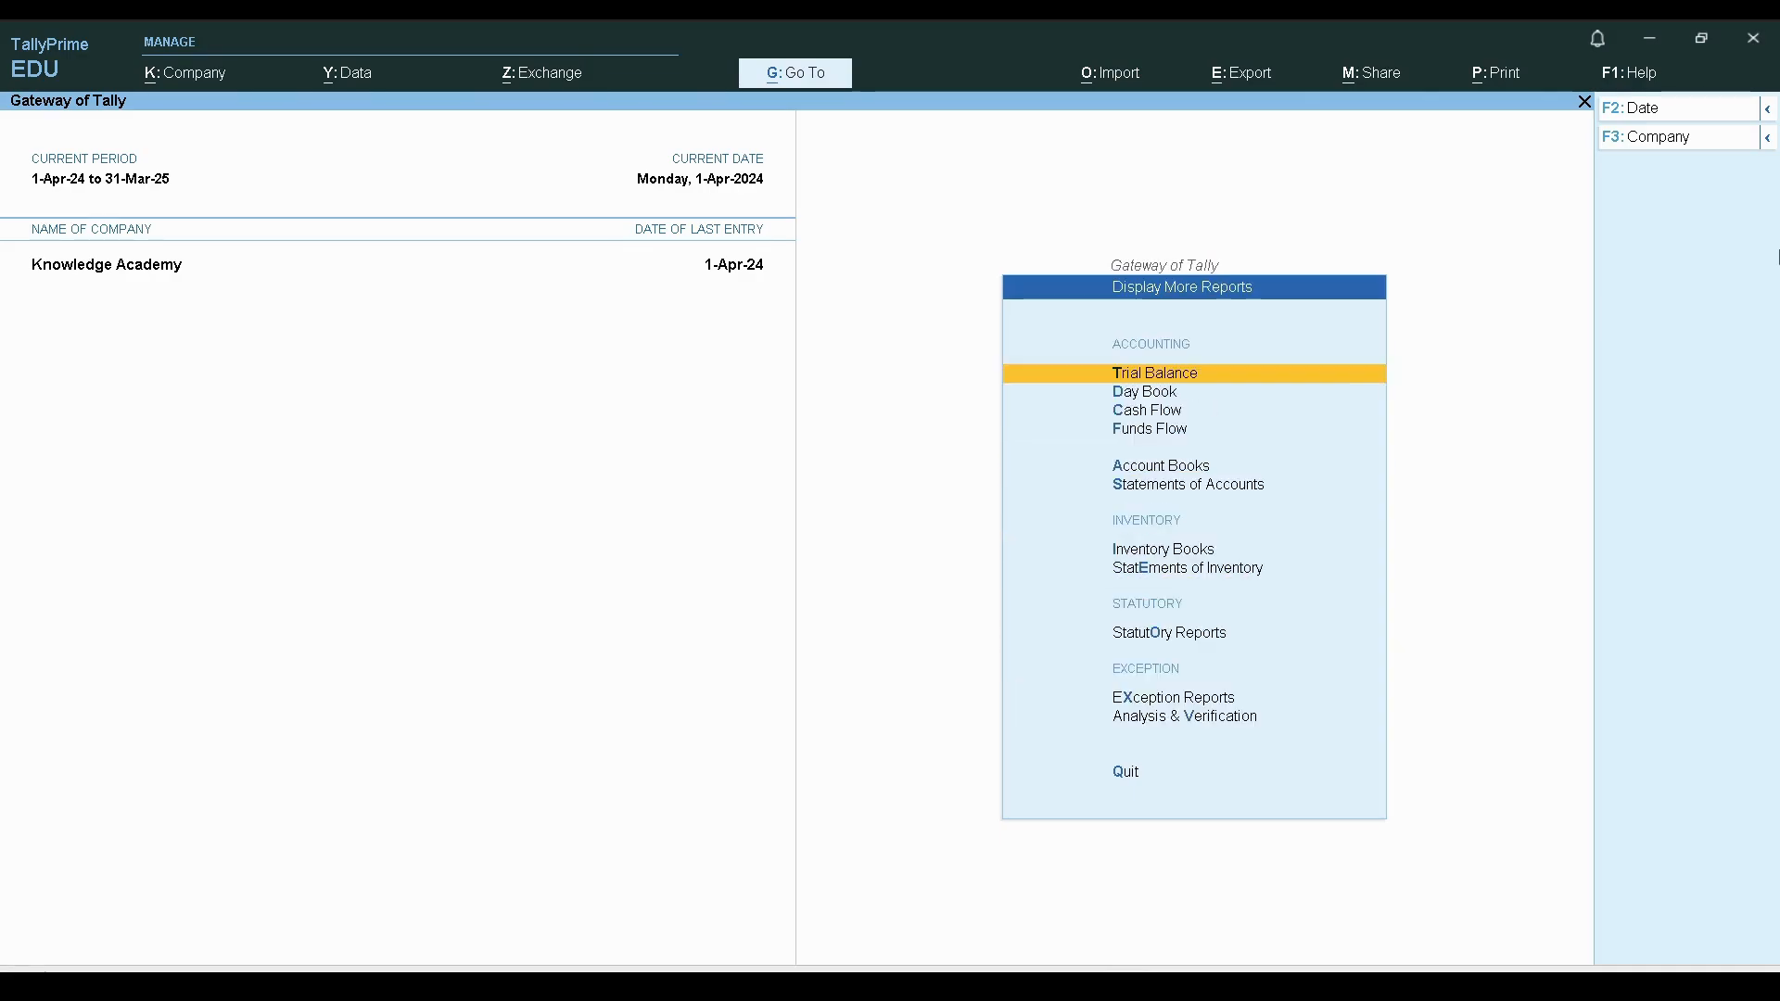
Step: Open the Ledger selection within Account Books
{"action": "key", "text": "Down"}
{"action": "key", "text": "Down"}
{"action": "key", "text": "Down"}
{"action": "key", "text": "Down"}
{"action": "key", "text": "Return"}
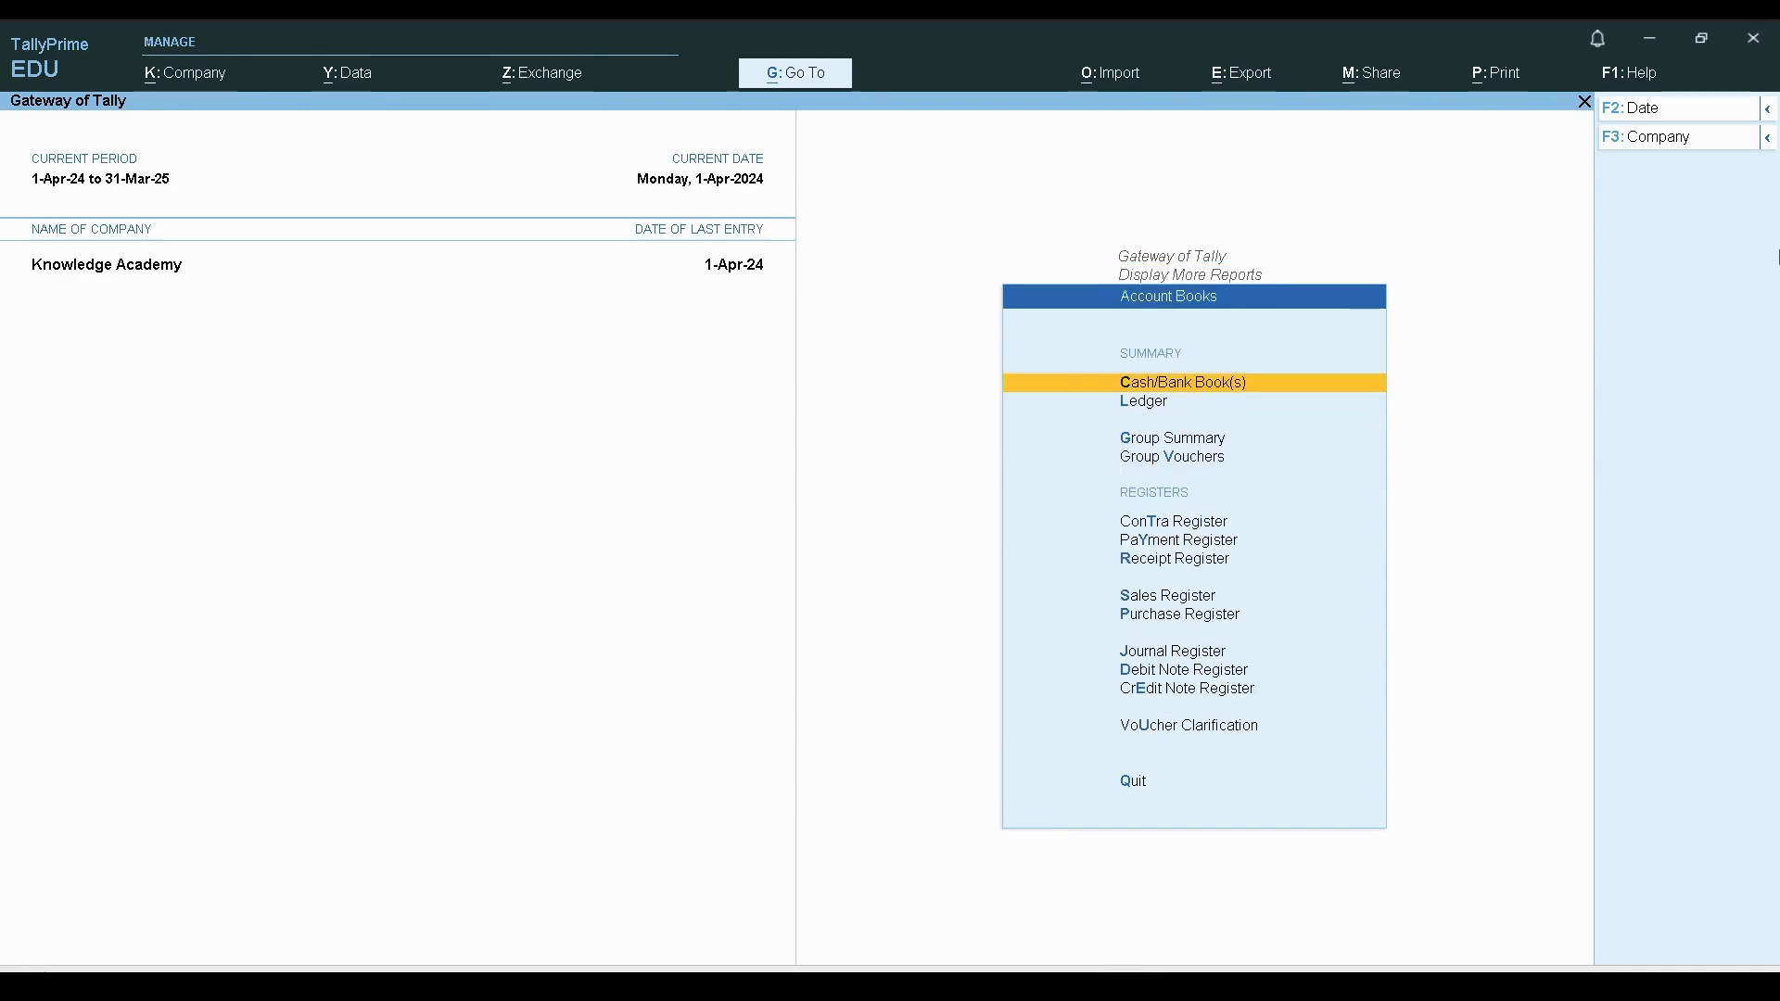
{"action": "key", "text": "Down"}
{"action": "key", "text": "Return"}
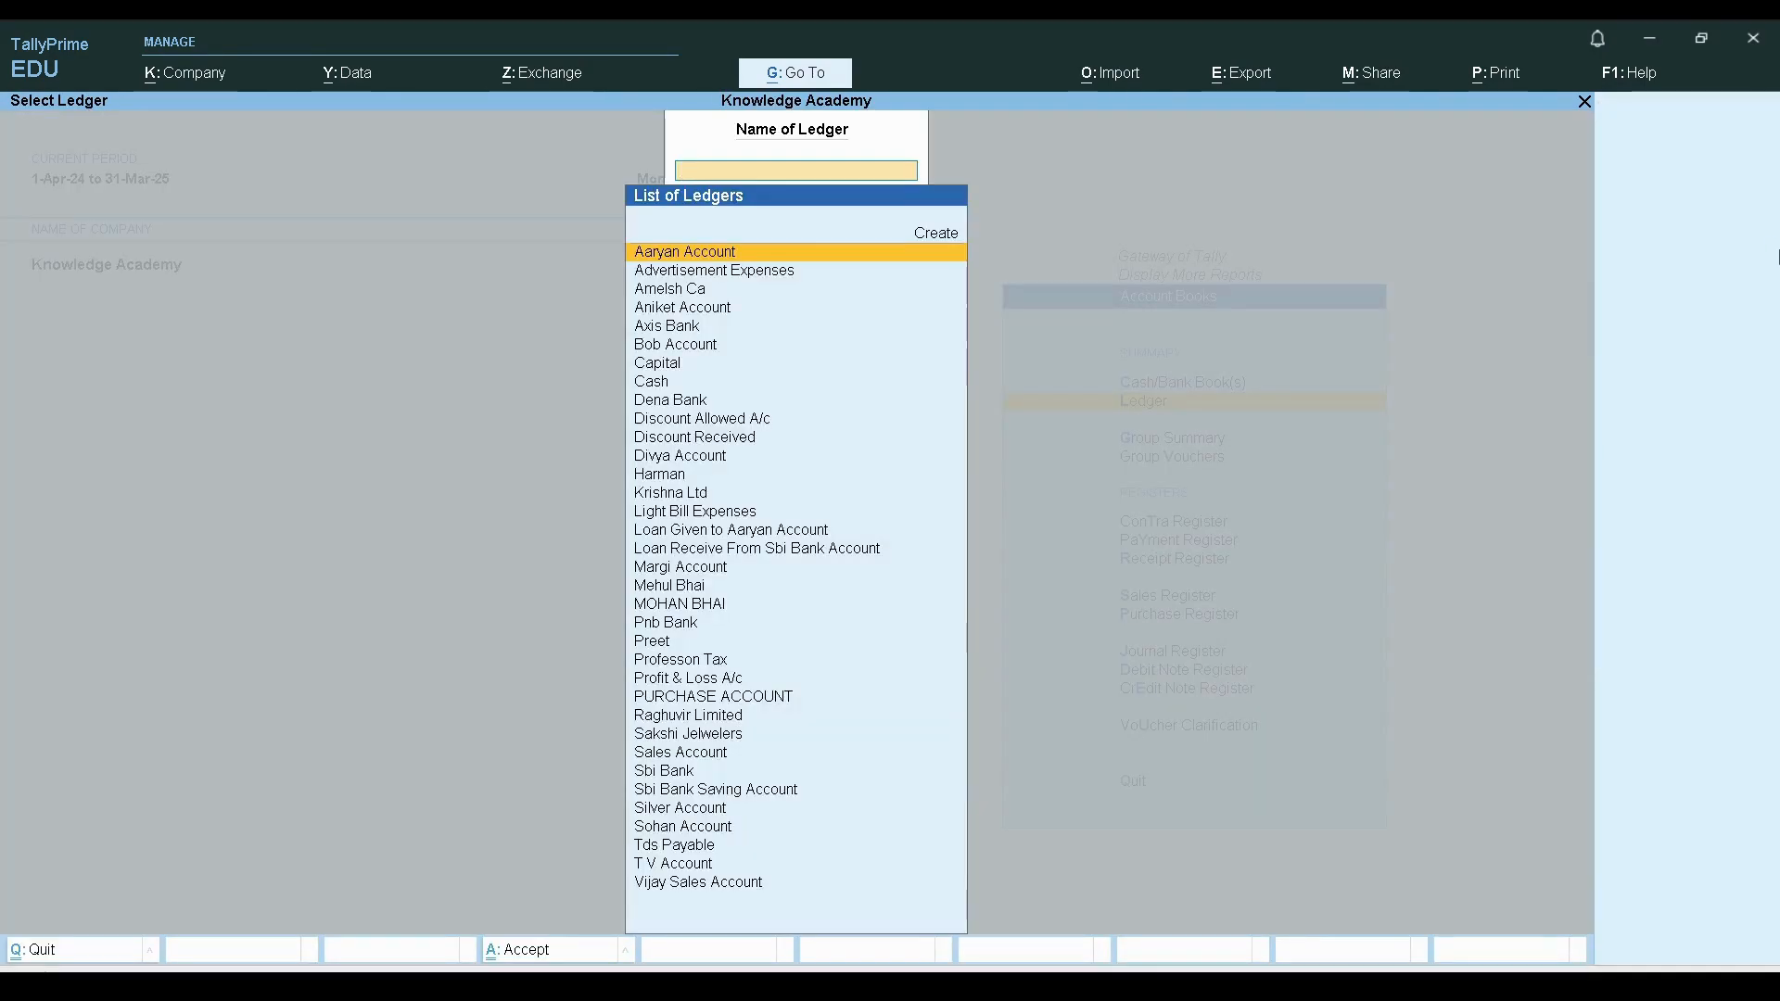
Step: Find the order's supplier in the ledger list, check its Ledger Vouchers report and return to the Gateway of Tally
{"action": "type", "text": "Dv"}
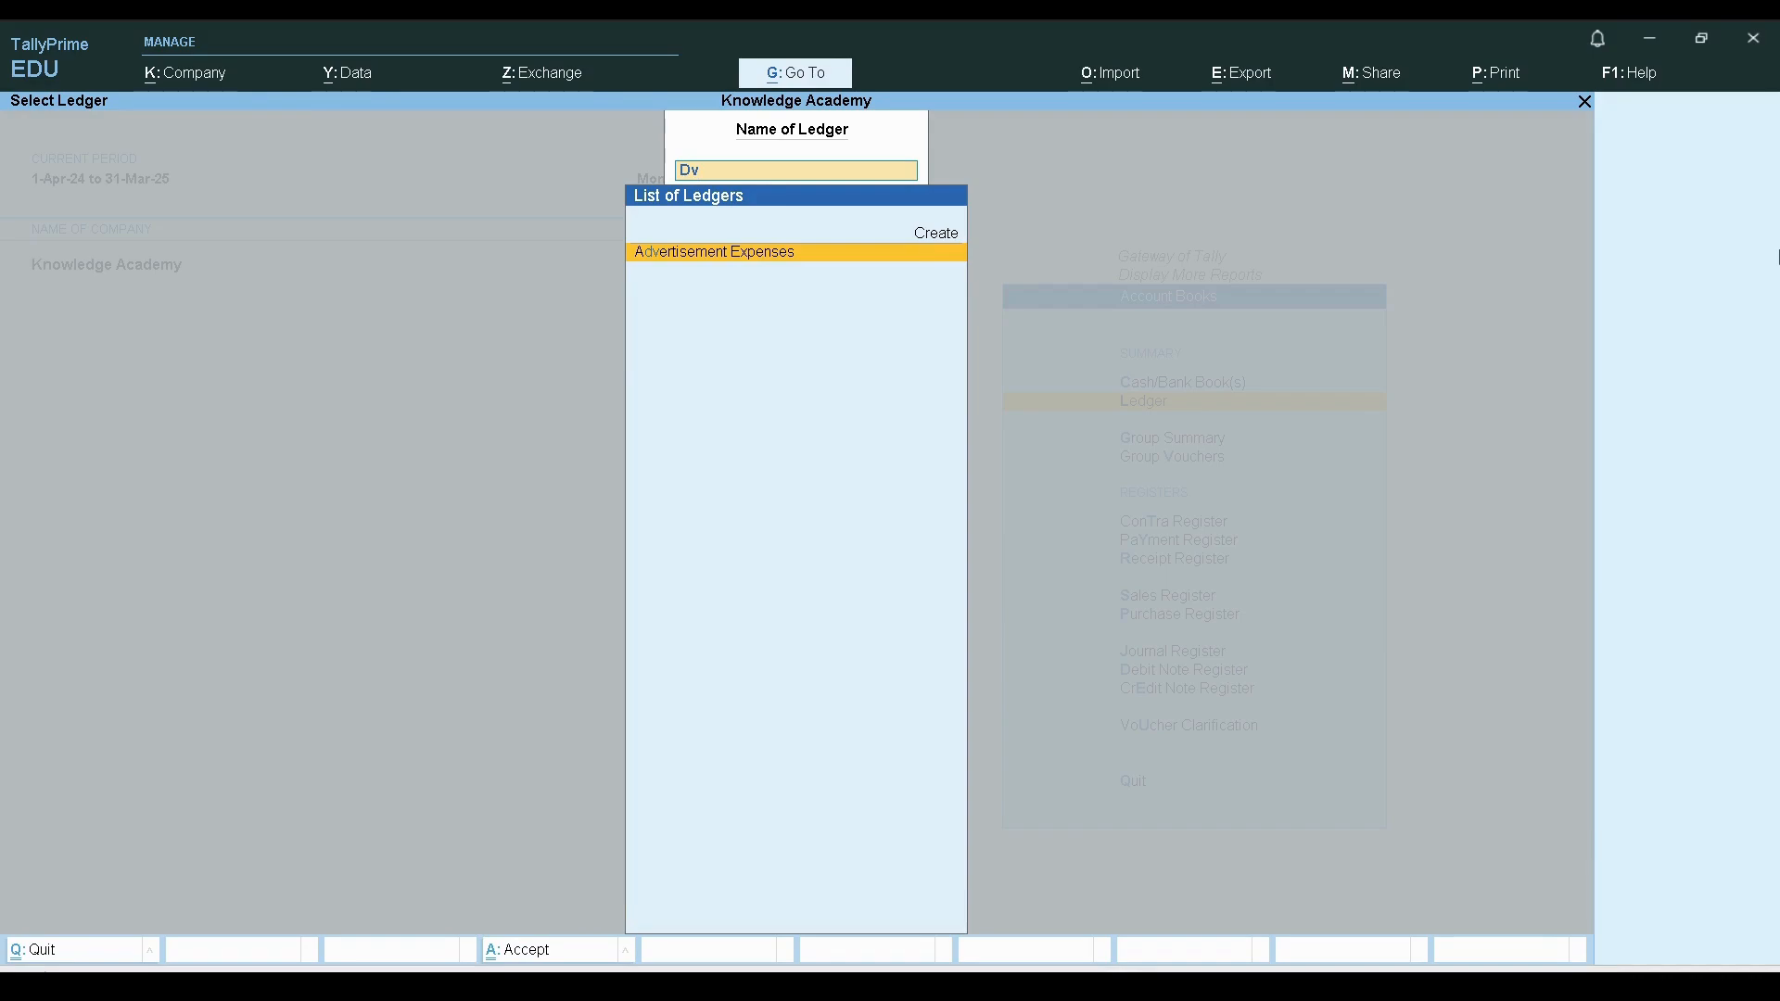
{"action": "key", "text": "BackSpace"}
{"action": "type", "text": "i"}
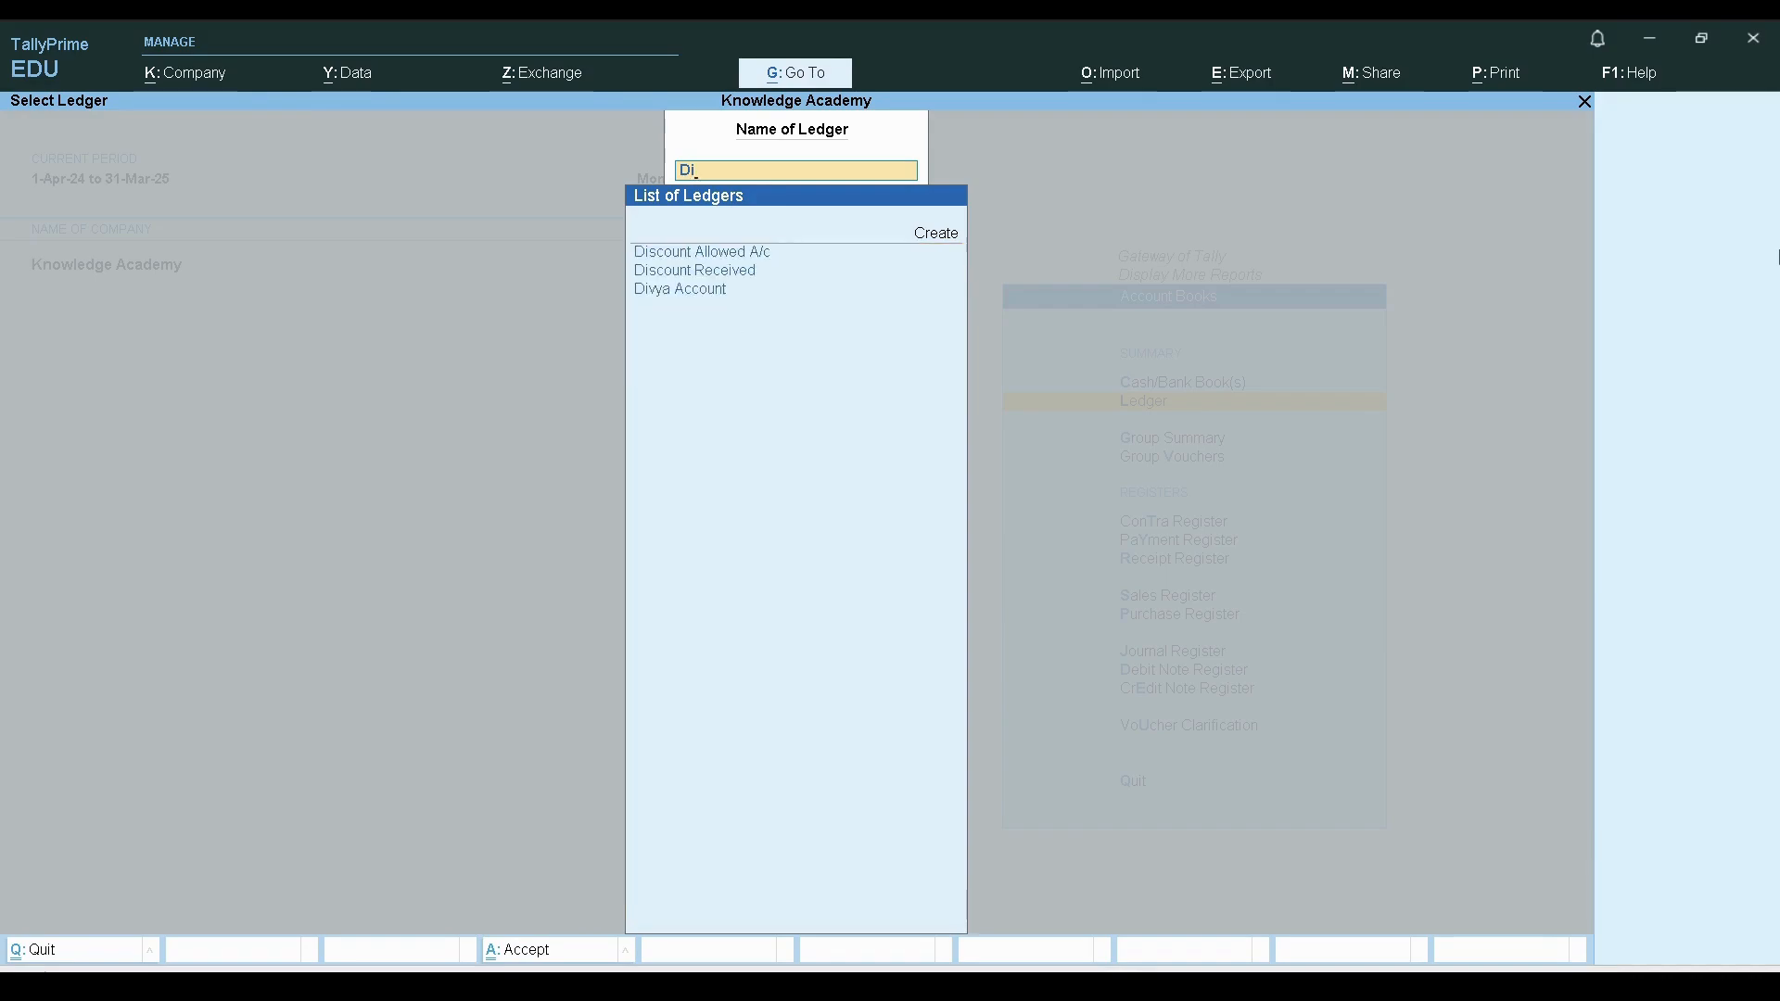
{"action": "key", "text": "Down"}
{"action": "key", "text": "Down"}
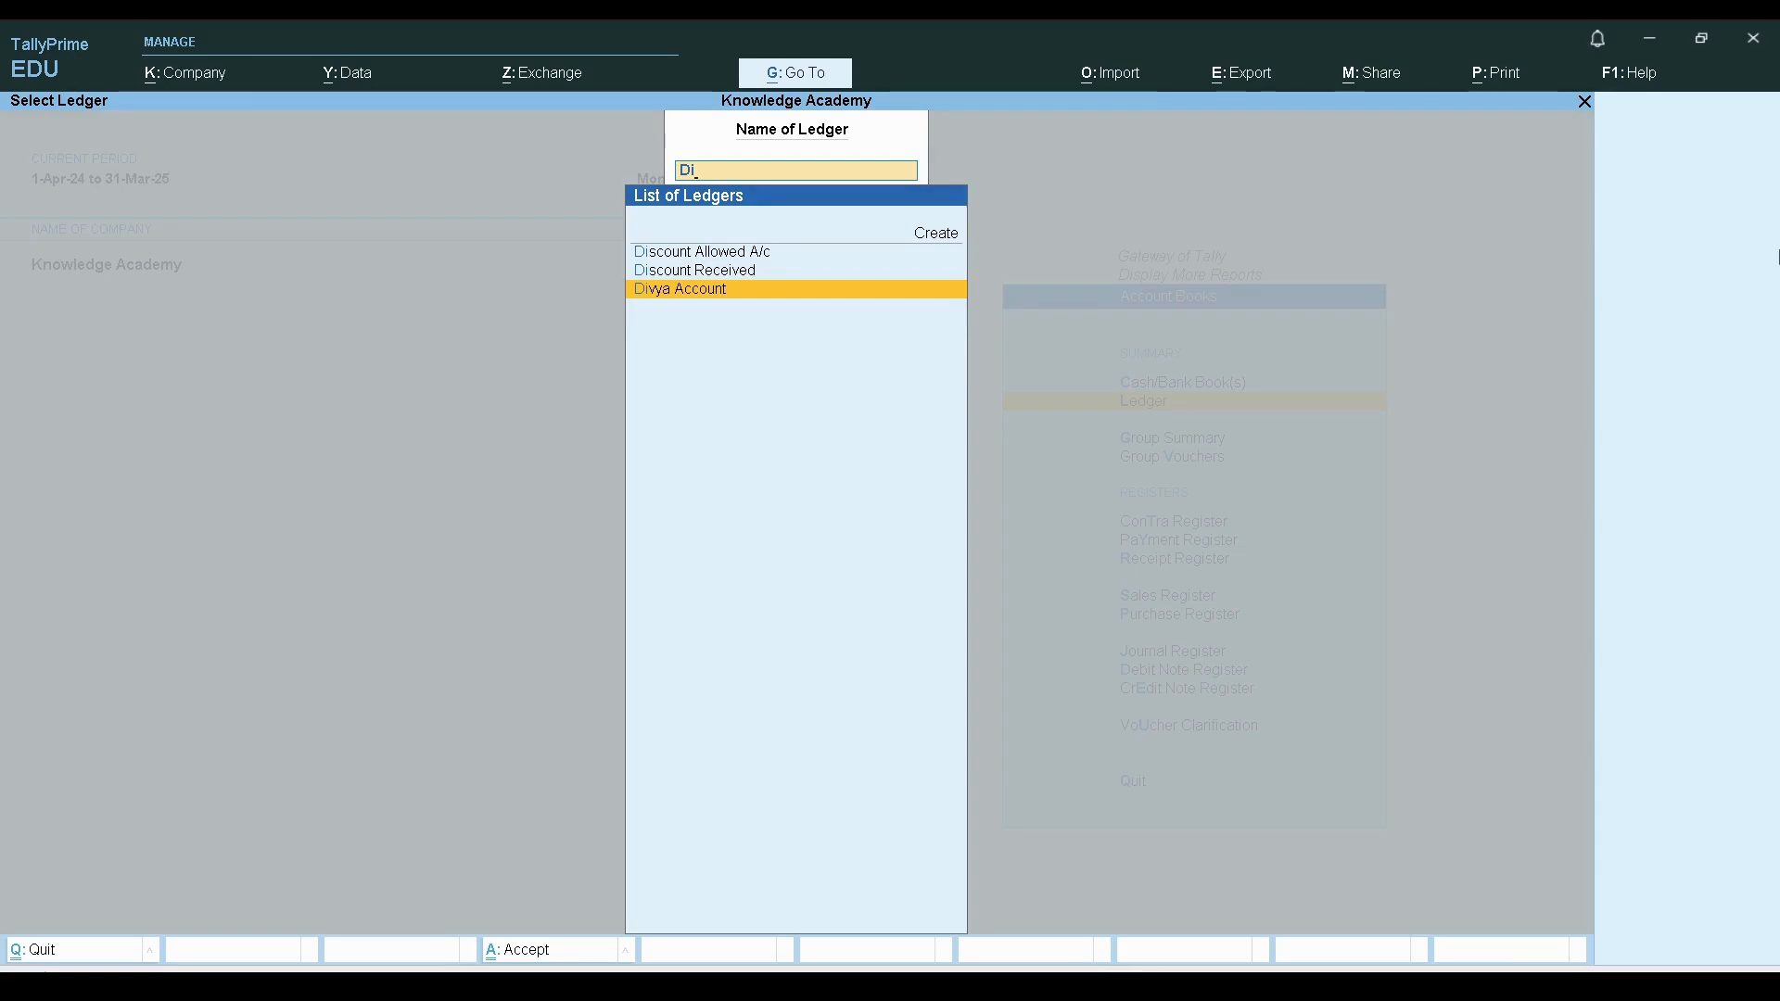
{"action": "key", "text": "Return"}
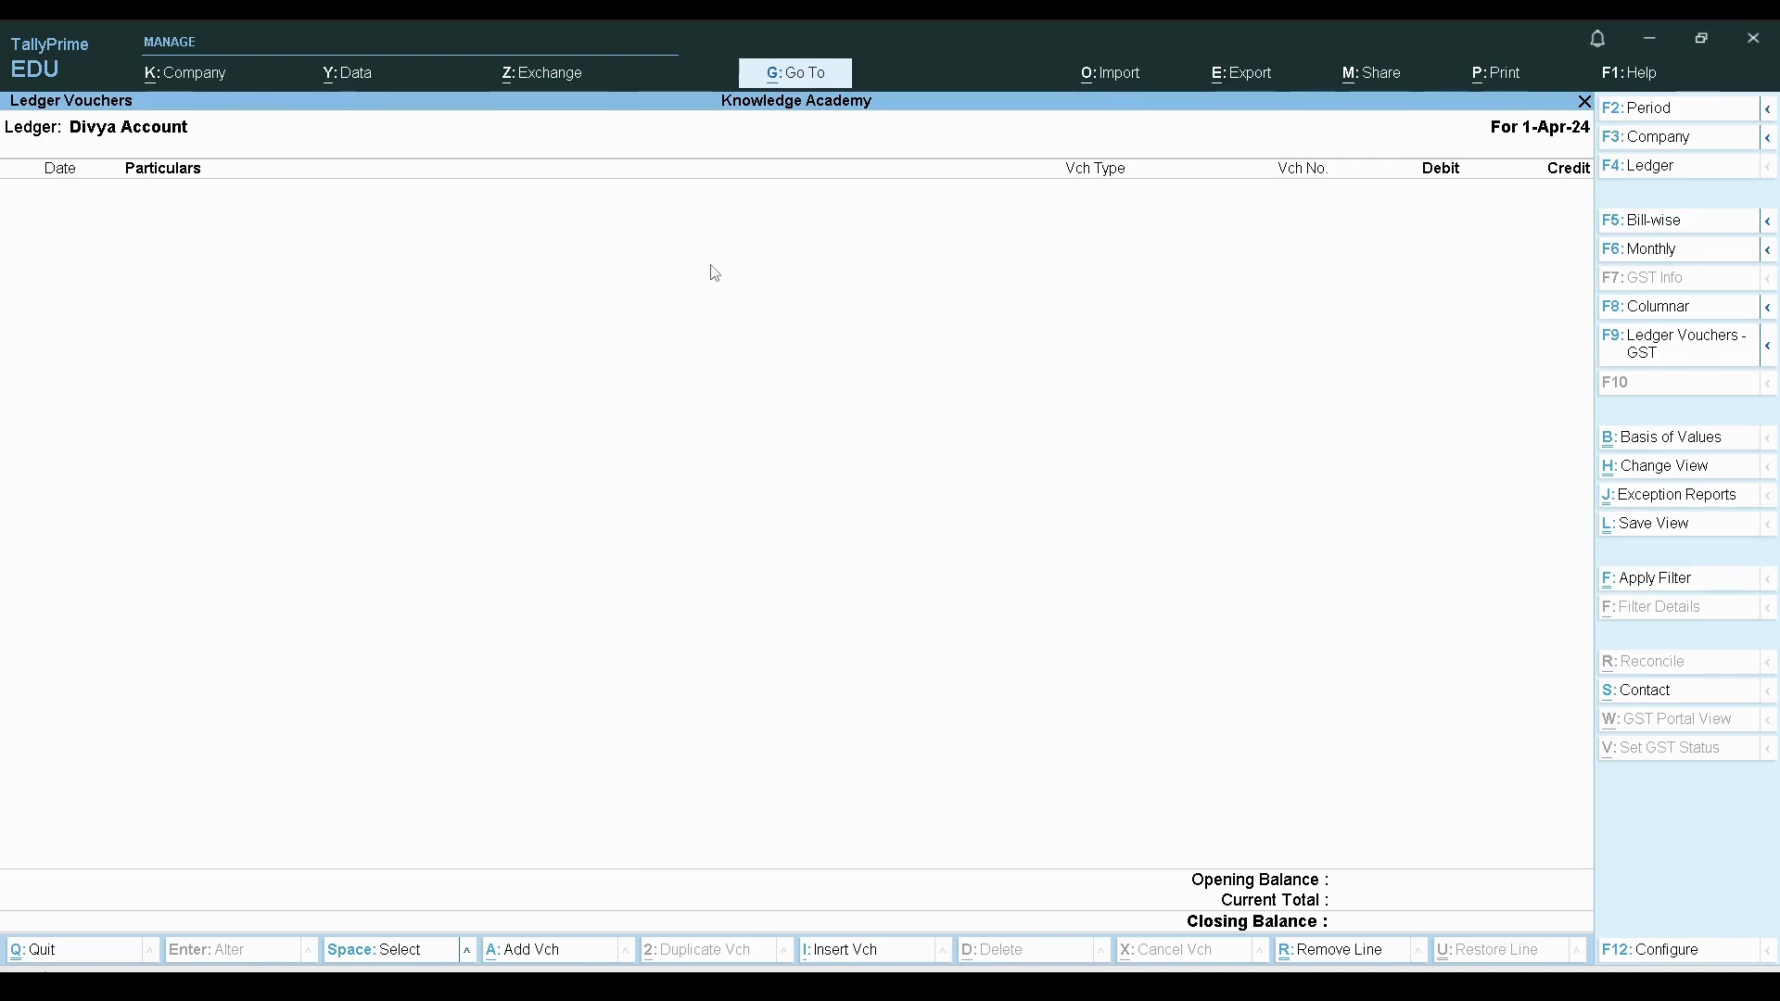
{"action": "key", "text": "Escape"}
{"action": "key", "text": "Escape"}
{"action": "key", "text": "Escape"}
{"action": "key", "text": "Escape"}
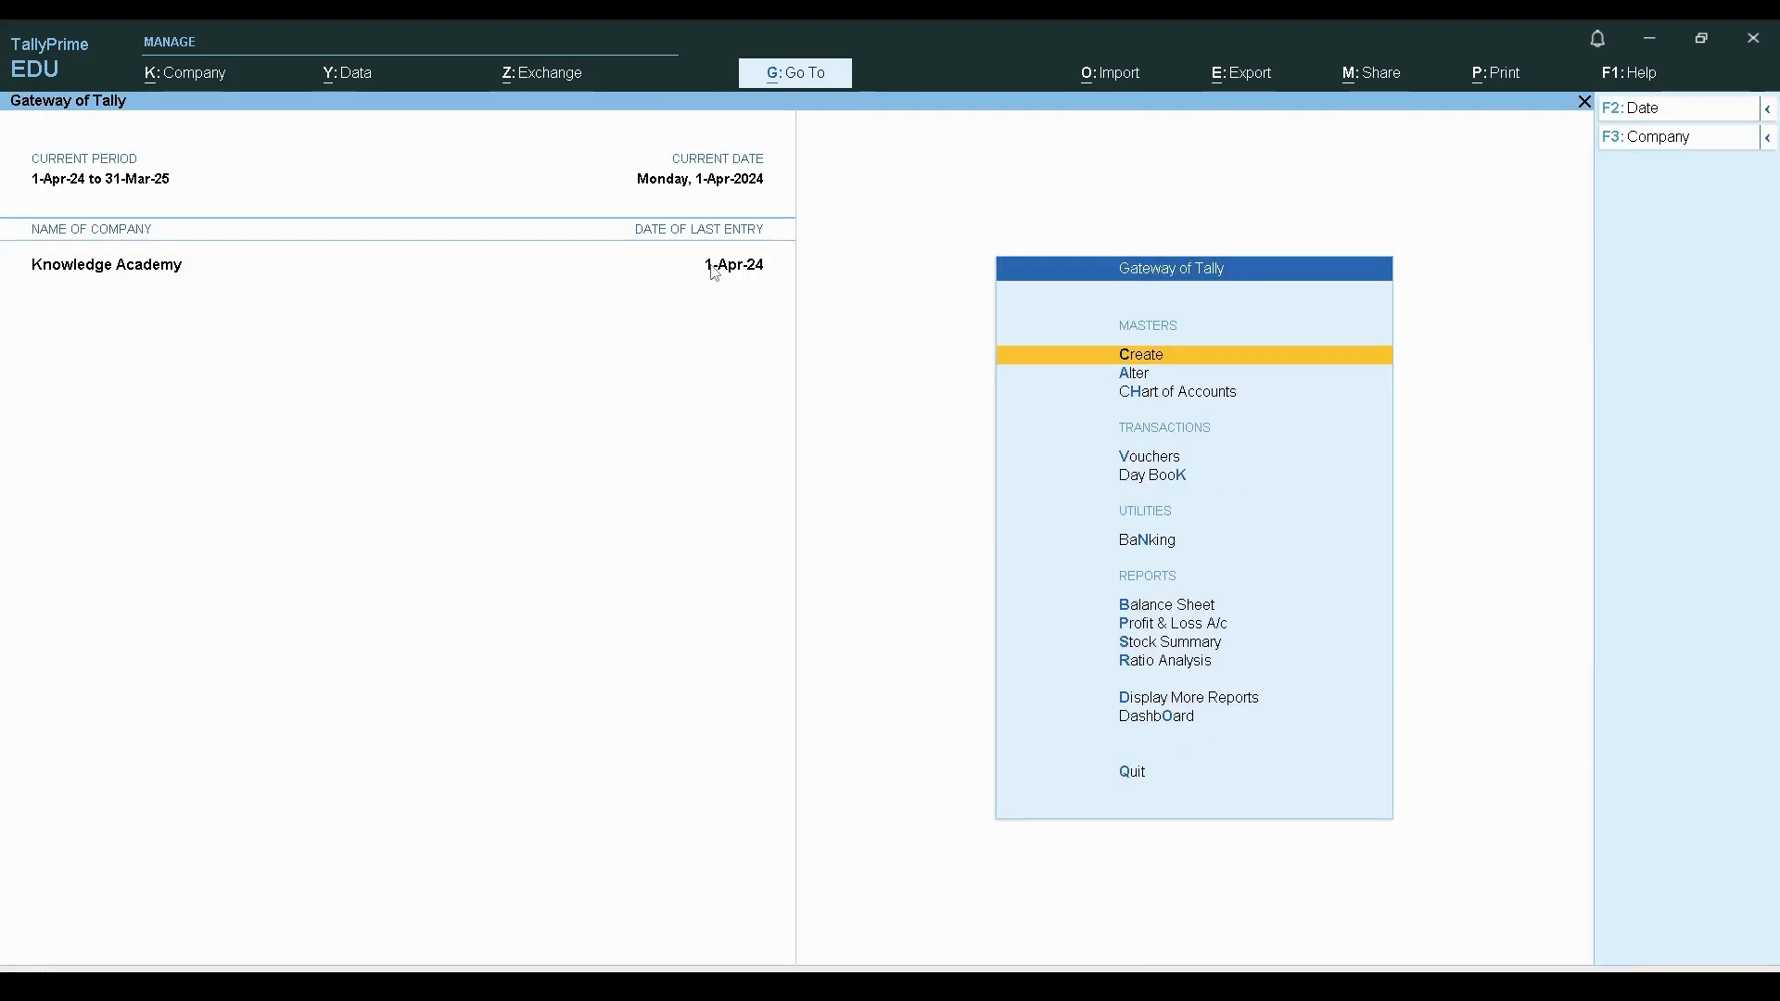
Step: Check the Stock Summary for Marker Pen and return to the Gateway of Tally without quitting TallyPrime
{"action": "key", "text": "Down"}
{"action": "key", "text": "Down"}
{"action": "key", "text": "Down"}
{"action": "key", "text": "Down"}
{"action": "key", "text": "Down"}
{"action": "key", "text": "Down"}
{"action": "key", "text": "Down"}
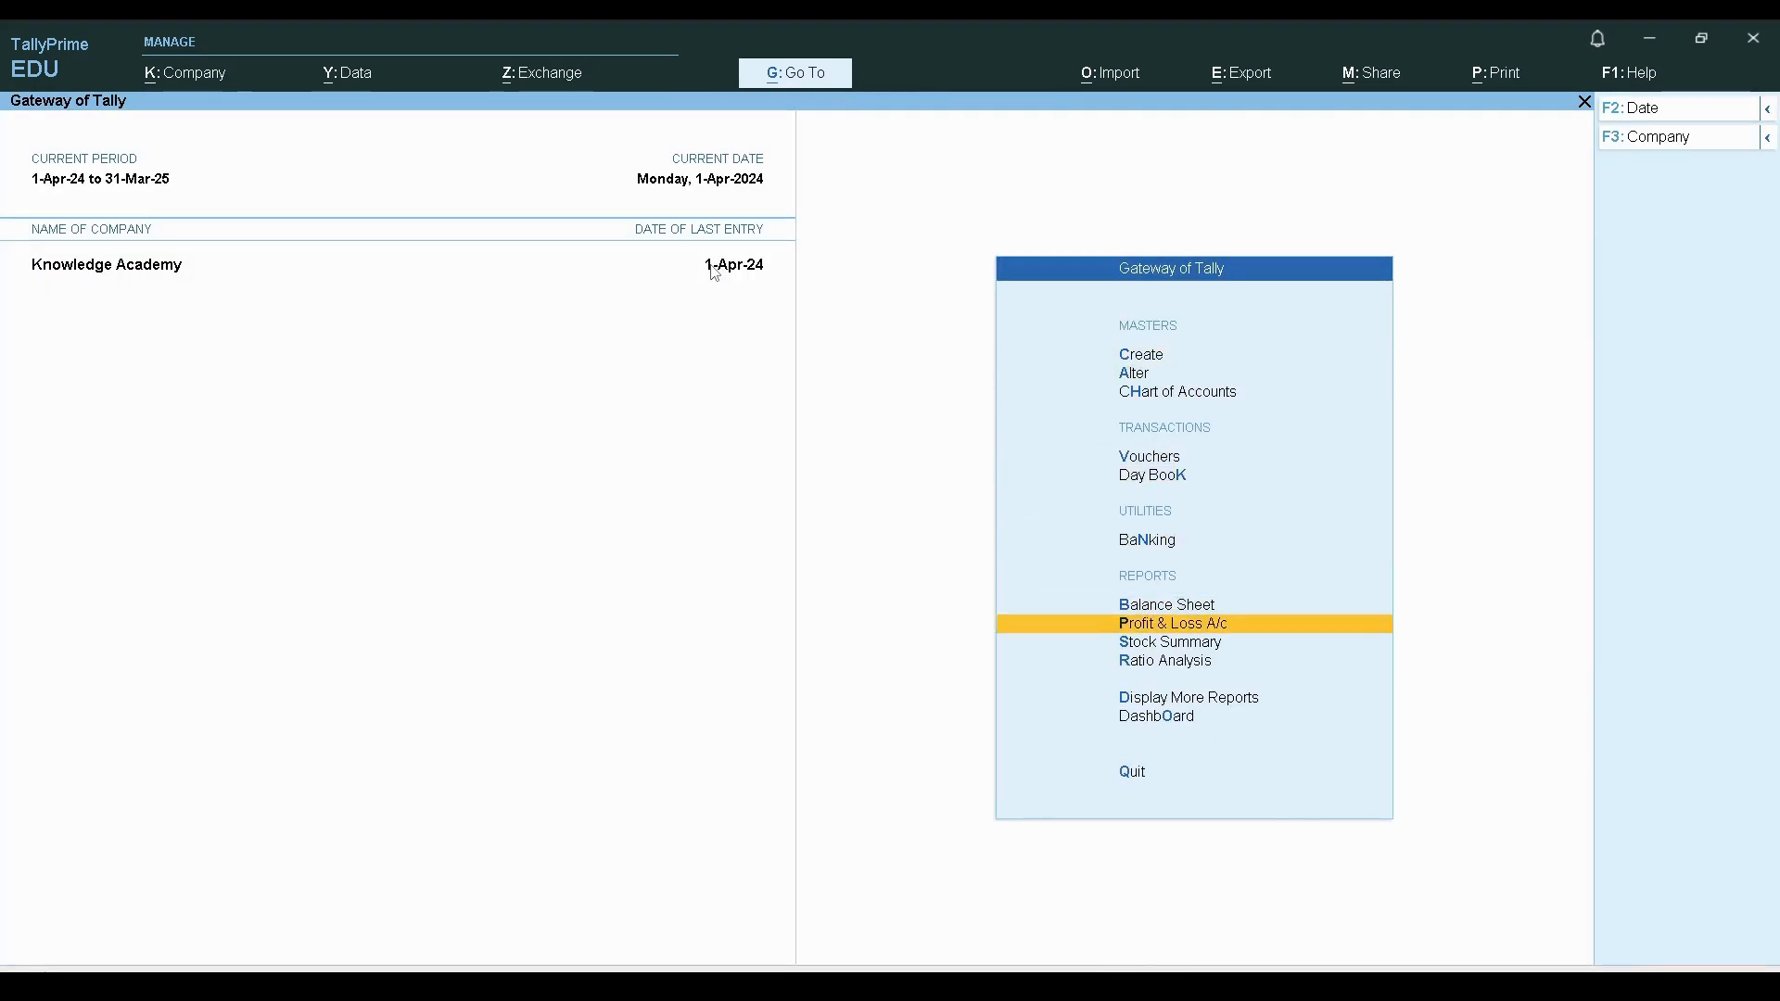
{"action": "key", "text": "Down"}
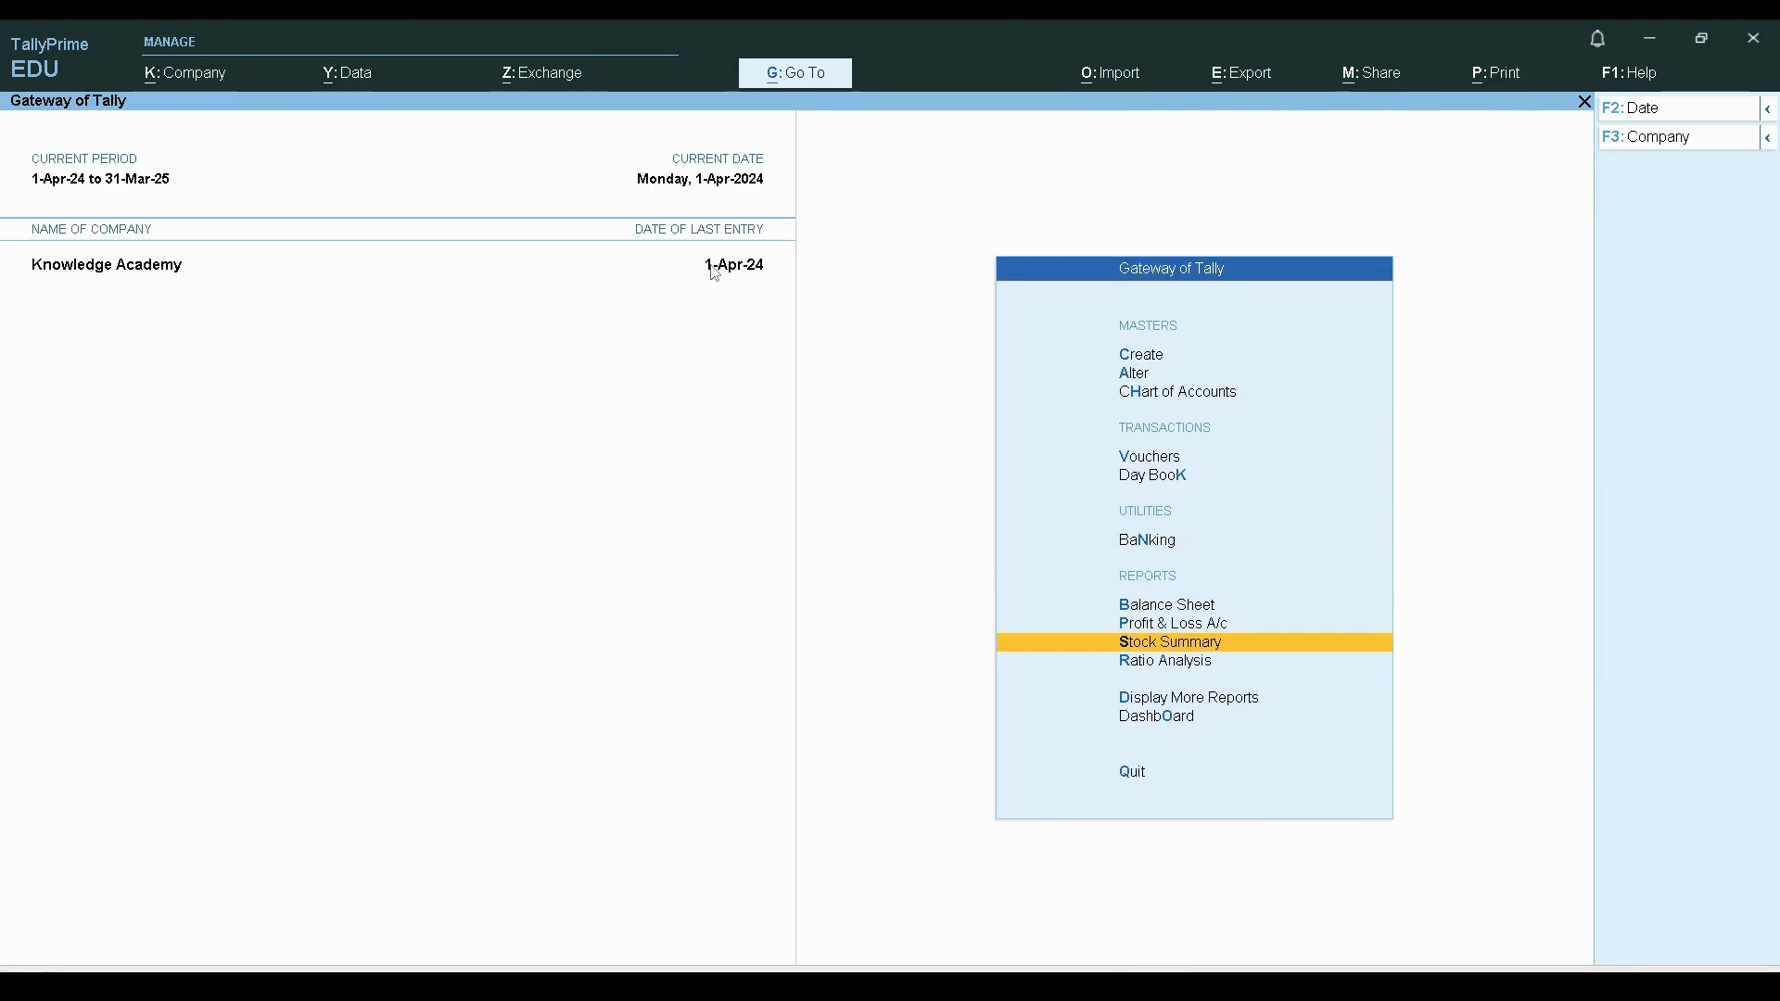
{"action": "key", "text": "Return"}
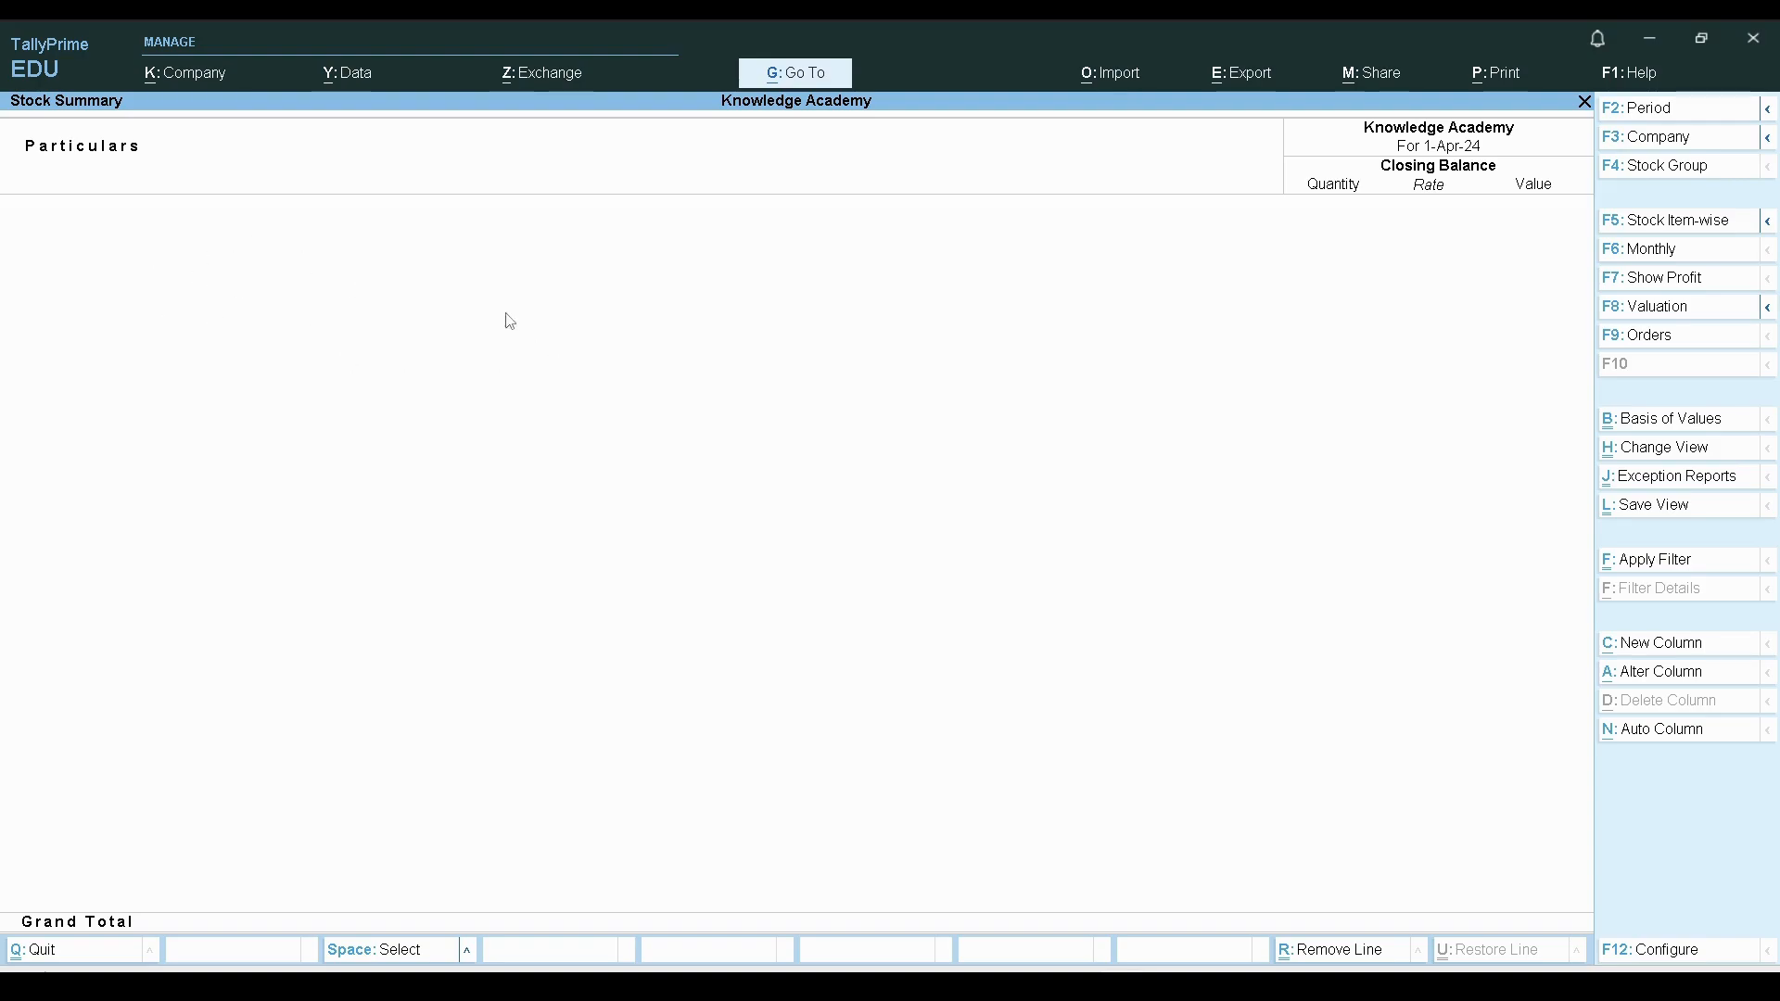
{"action": "key", "text": "Escape"}
{"action": "key", "text": "Escape"}
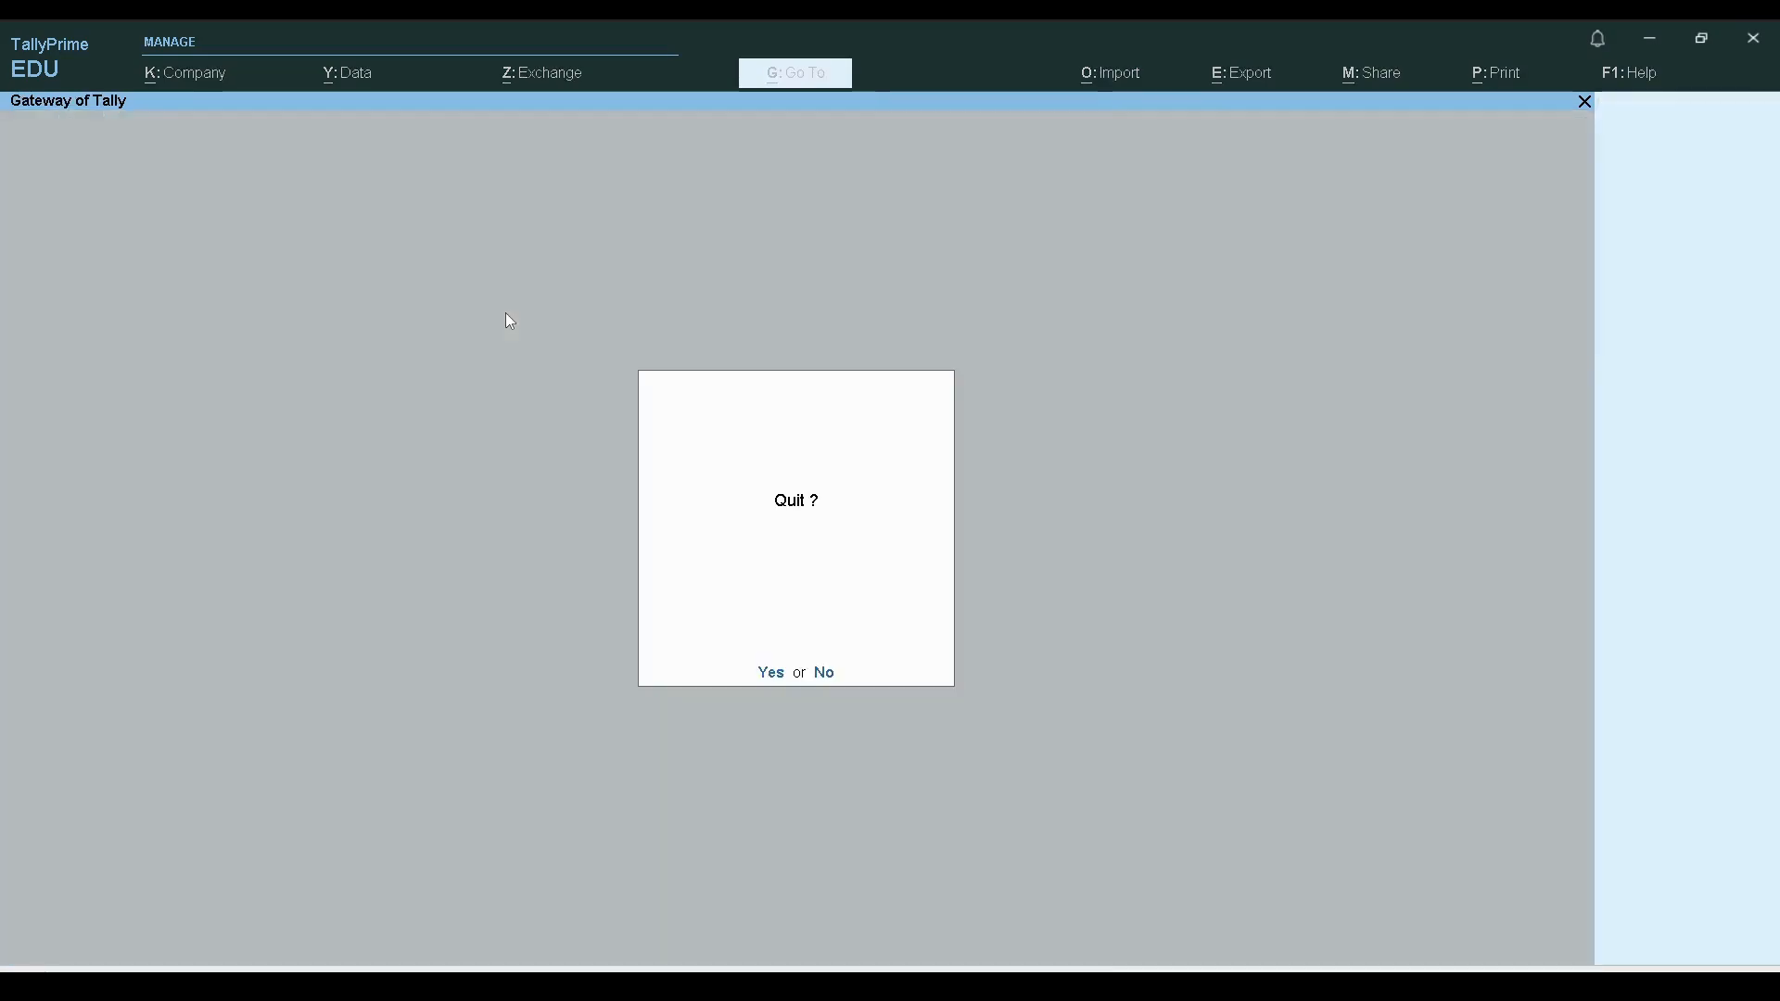
{"action": "key", "text": "n"}
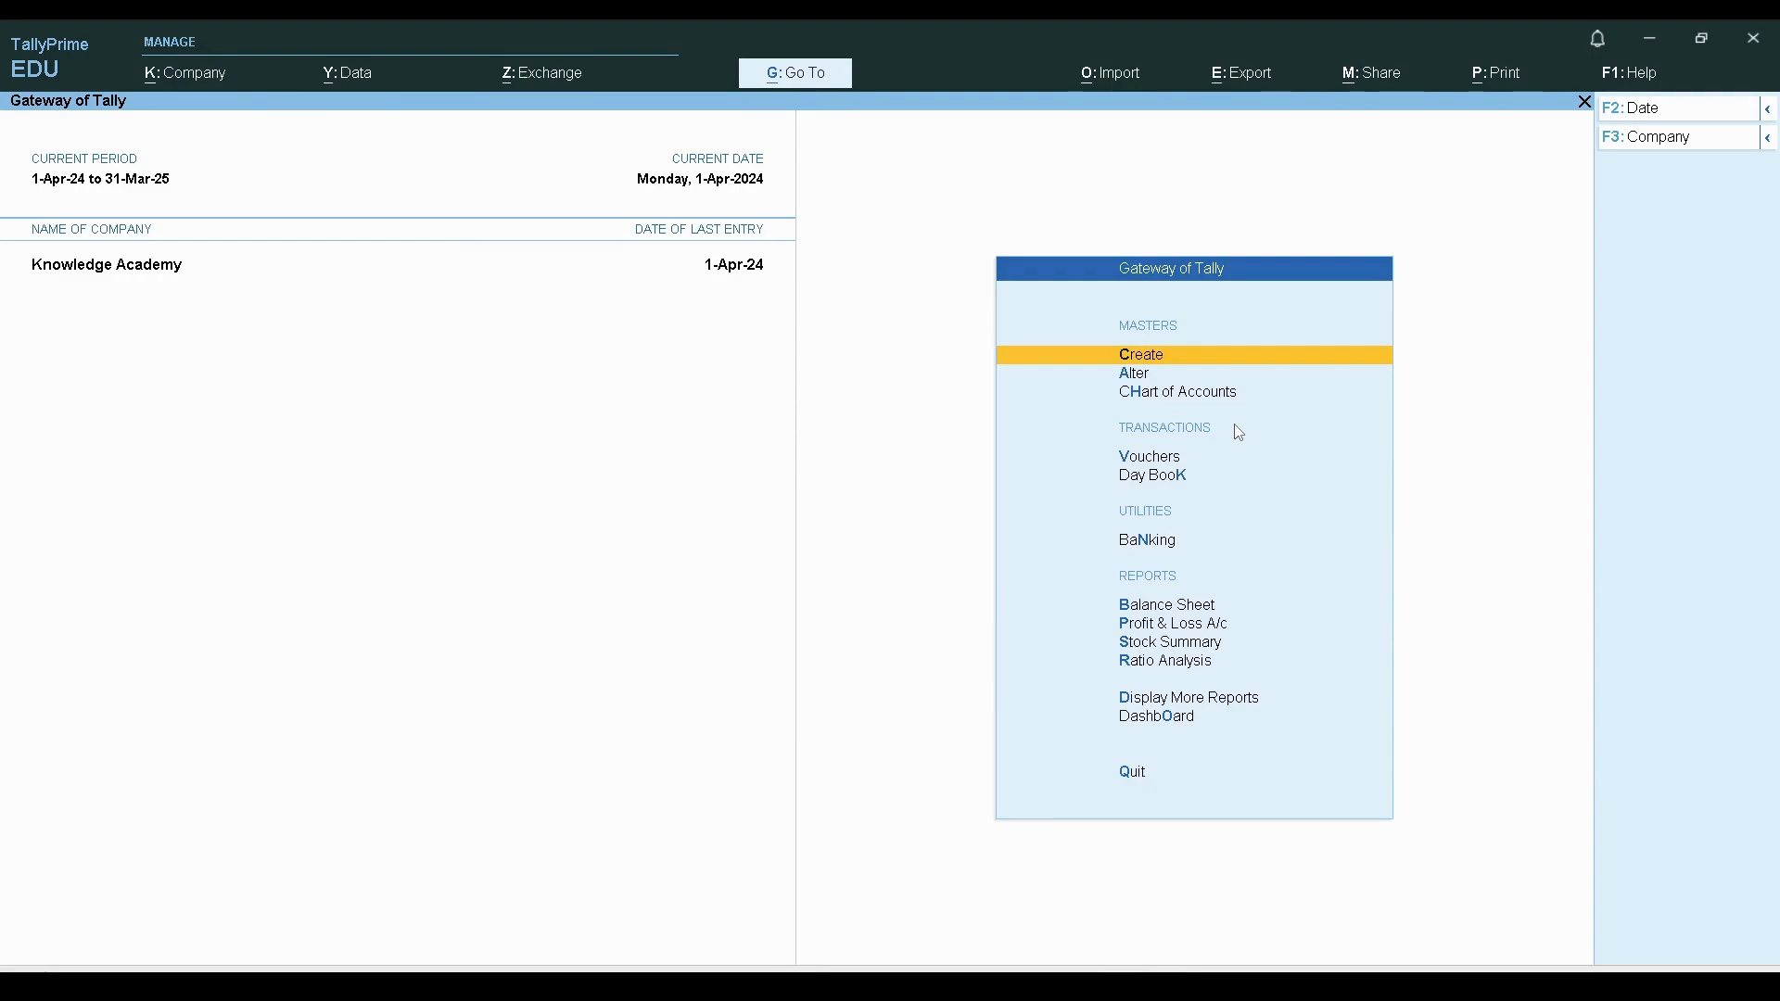
Step: Open voucher creation from the Gateway of Tally and switch the voucher type to Purchase
{"action": "key", "text": "Down"}
{"action": "key", "text": "Down"}
{"action": "key", "text": "Down"}
{"action": "key", "text": "Down"}
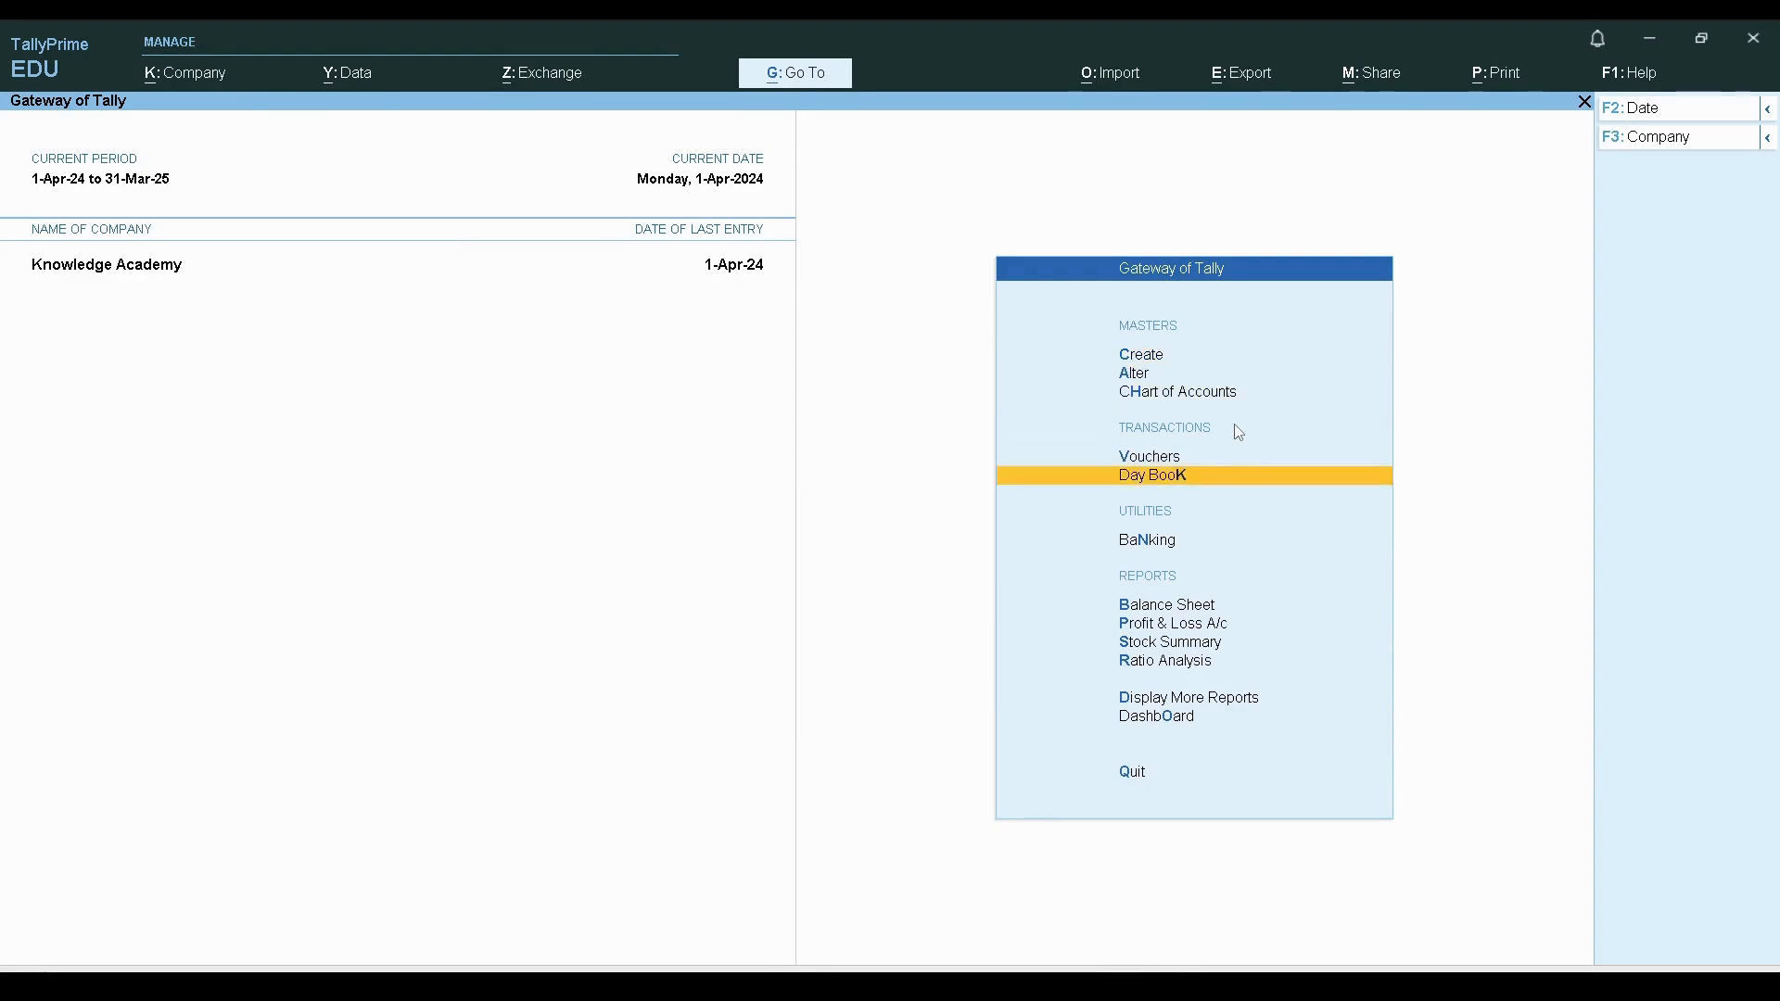
{"action": "key", "text": "Up"}
{"action": "key", "text": "Return"}
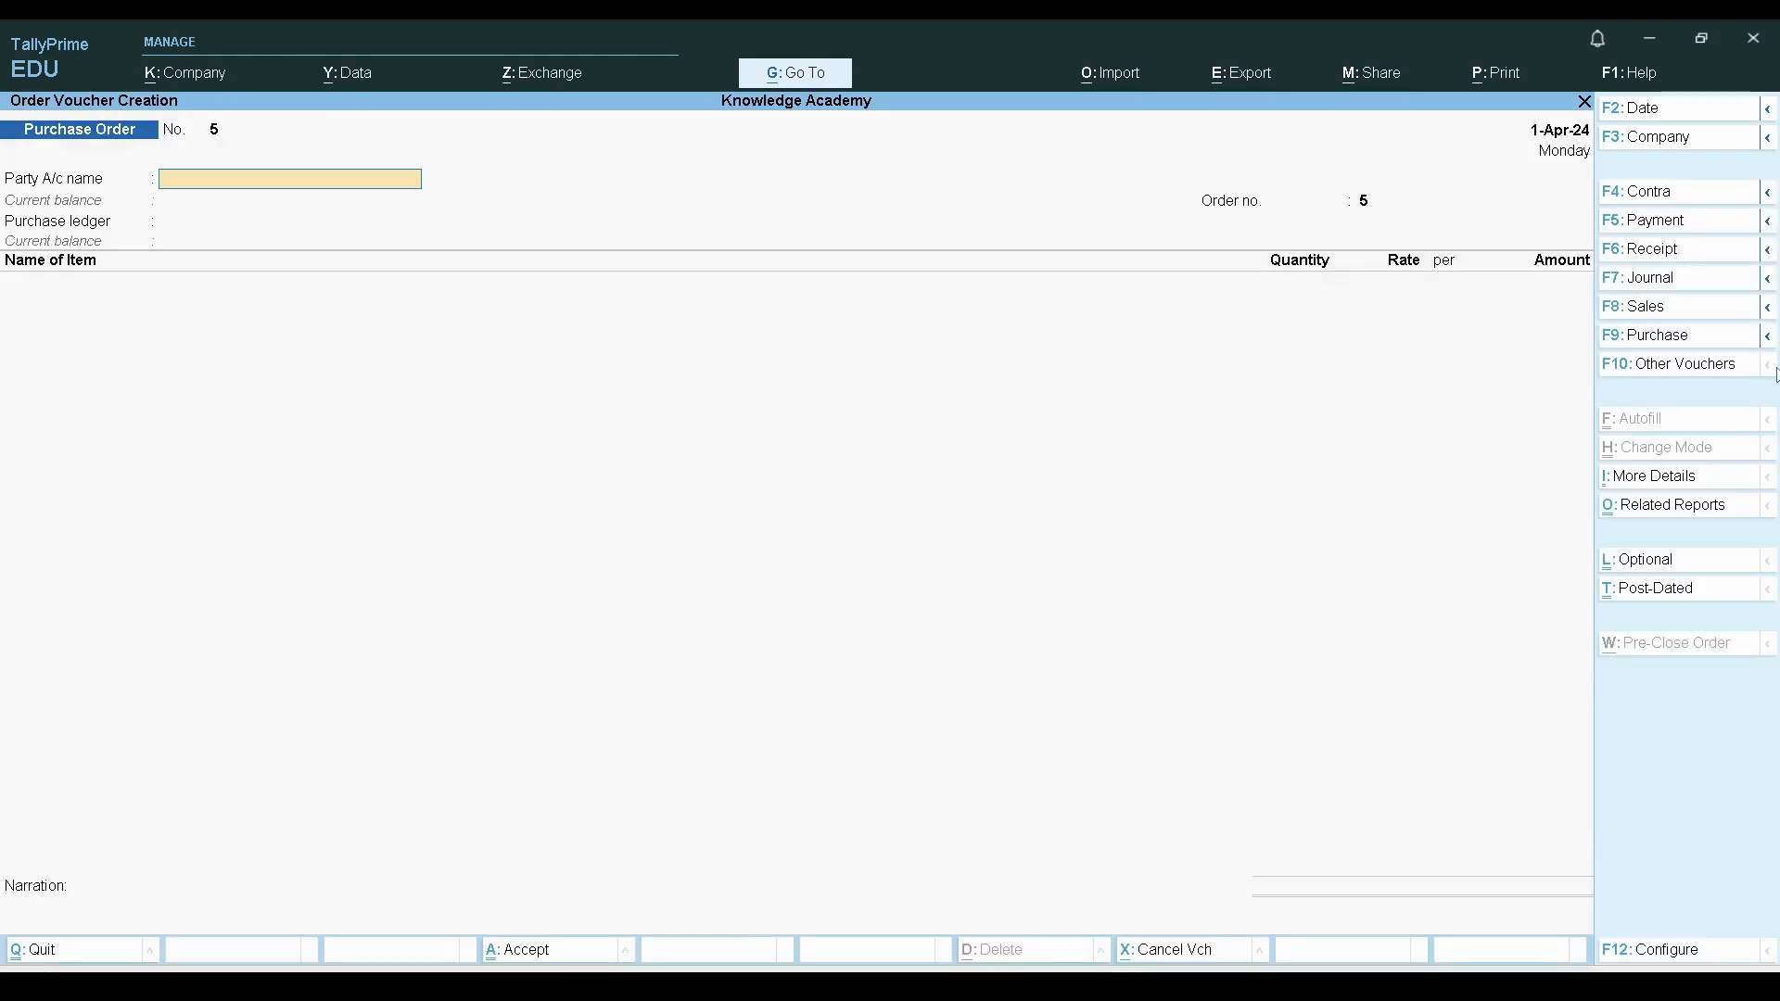
{"action": "left_click", "coordinate": [1685, 338]}
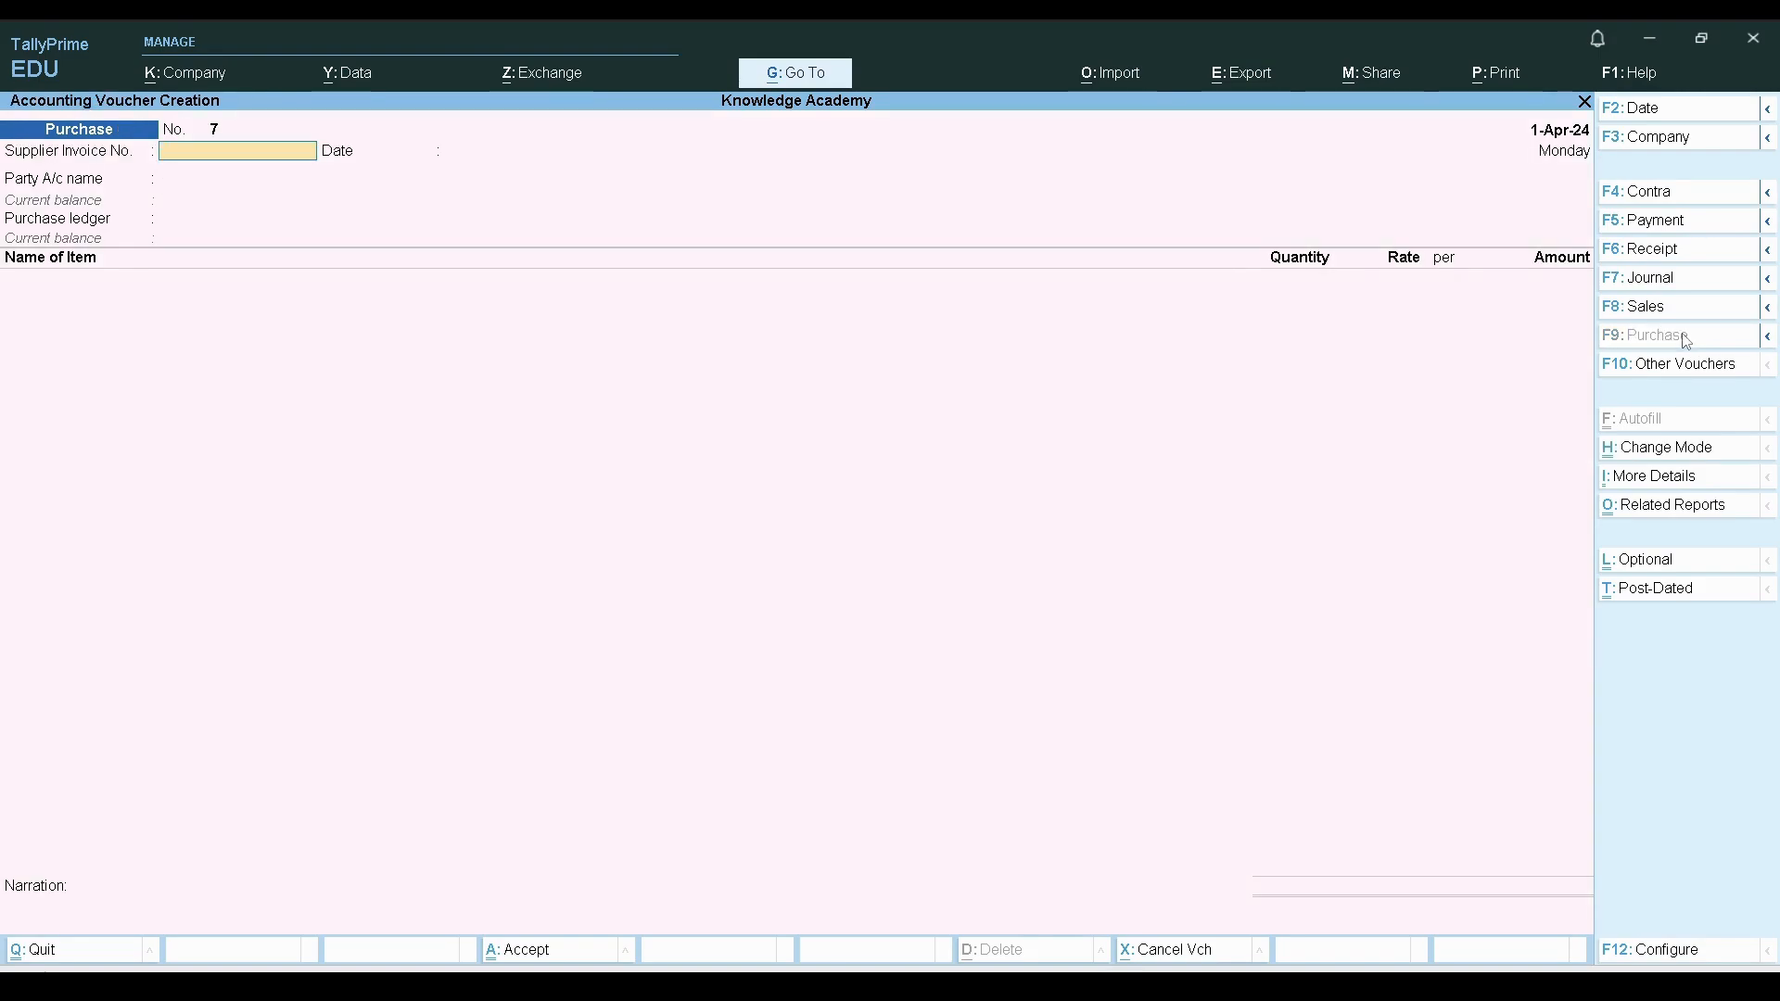
Step: Enter supplier invoice number 7, keep the 1-Apr-24 date and choose the order's supplier as the party account
{"action": "type", "text": "7"}
{"action": "key", "text": "Return"}
{"action": "key", "text": "Return"}
{"action": "type", "text": "d"}
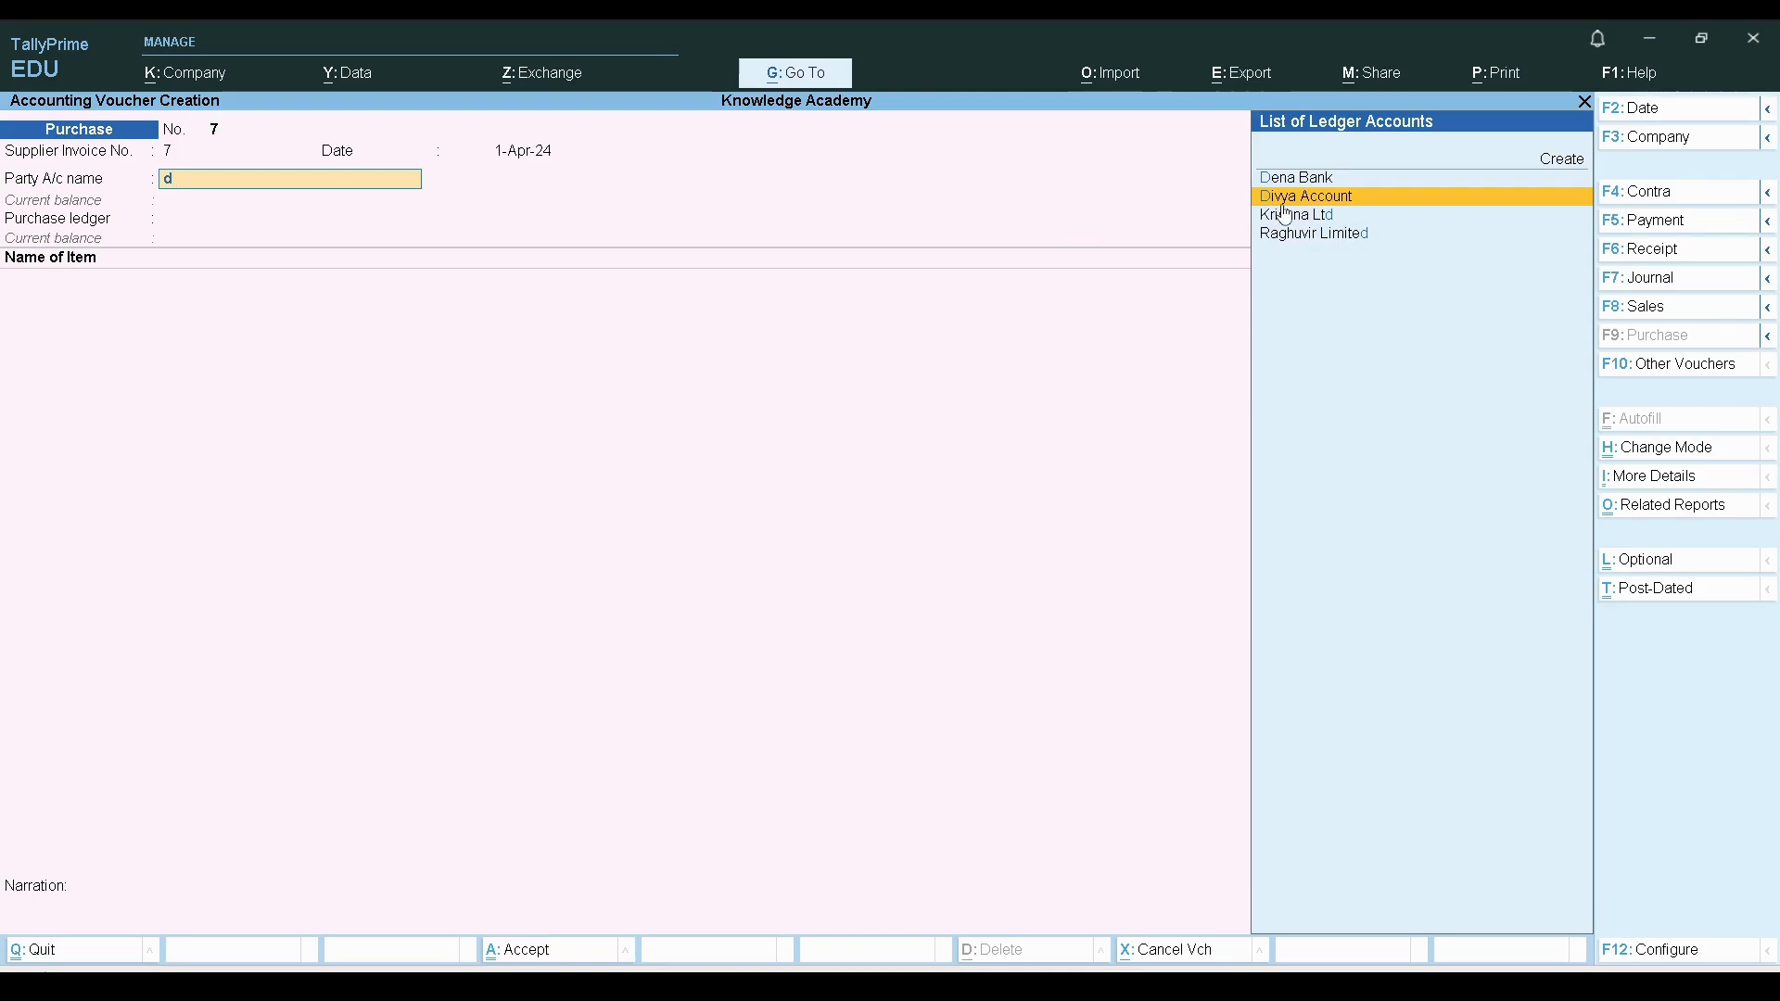
{"action": "key", "text": "Return"}
Step: Leave the receipt details blank and accept the supplier's default party details
{"action": "key", "text": "Return"}
{"action": "key", "text": "Return"}
{"action": "key", "text": "Return"}
{"action": "key", "text": "Return"}
{"action": "key", "text": "Return"}
{"action": "key", "text": "Return"}
{"action": "key", "text": "Return"}
{"action": "key", "text": "Return"}
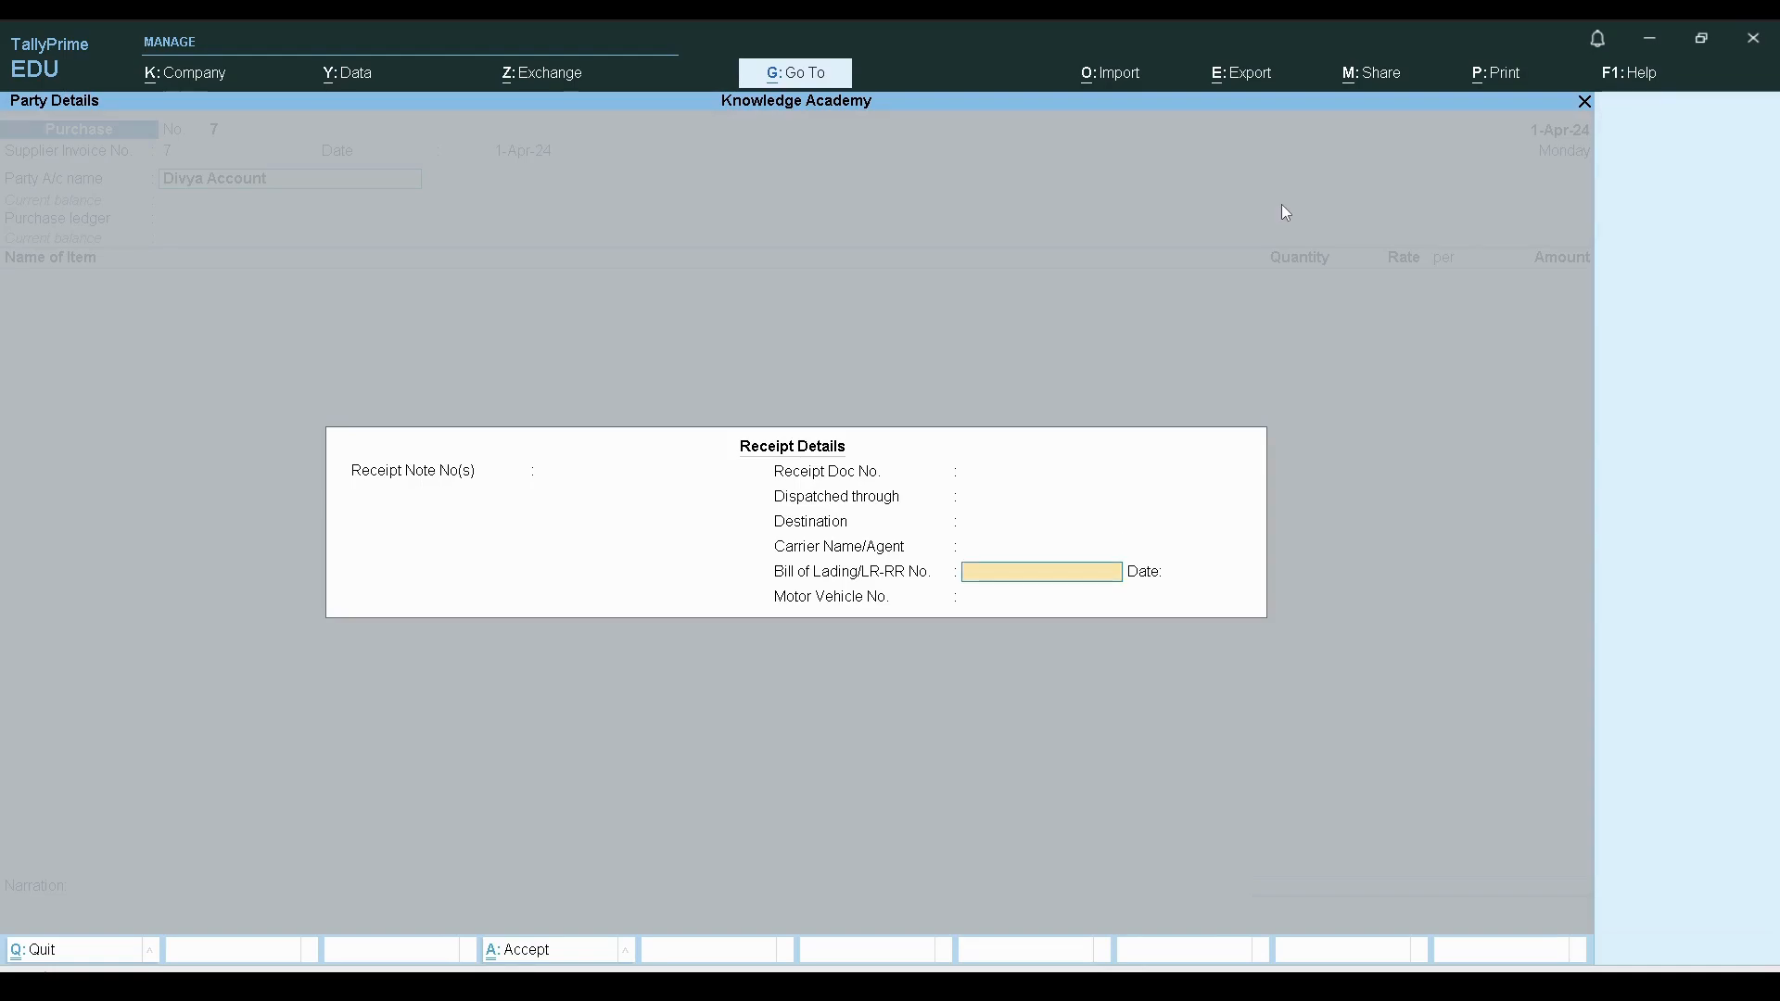
{"action": "key", "text": "Return"}
{"action": "key", "text": "Return"}
{"action": "key", "text": "Return"}
{"action": "key", "text": "Return"}
{"action": "key", "text": "Return"}
{"action": "key", "text": "Return"}
{"action": "key", "text": "Return"}
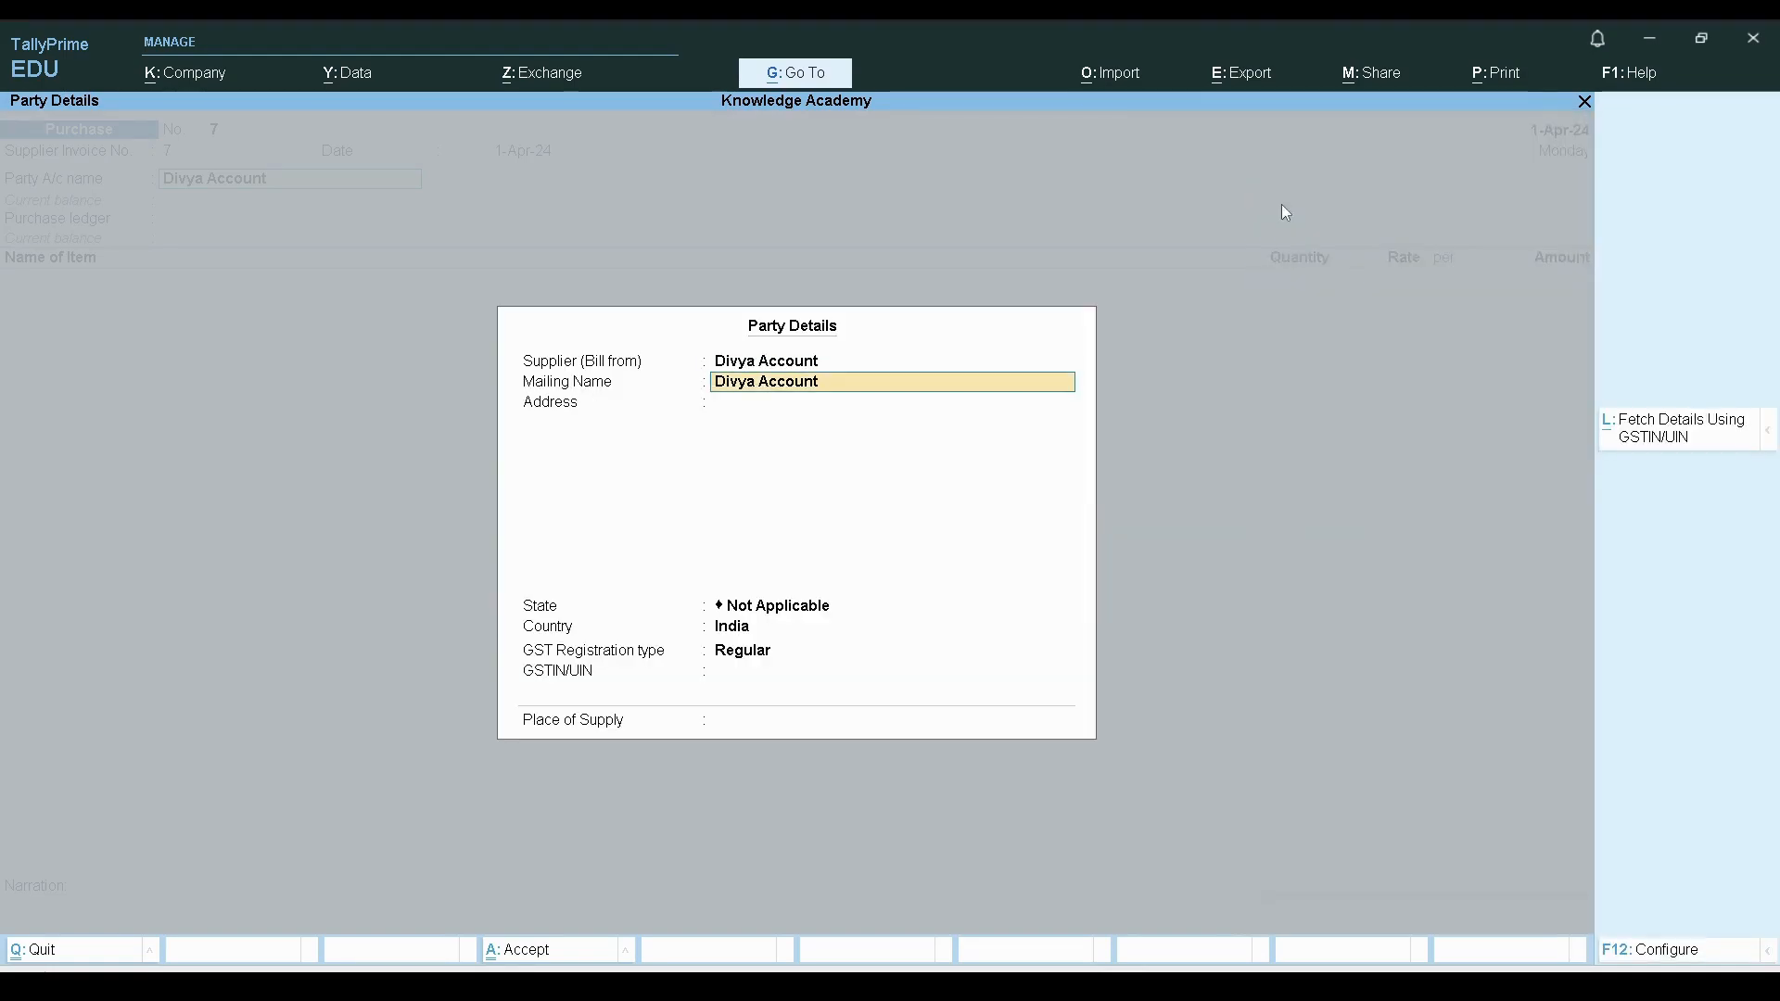
{"action": "key", "text": "Return"}
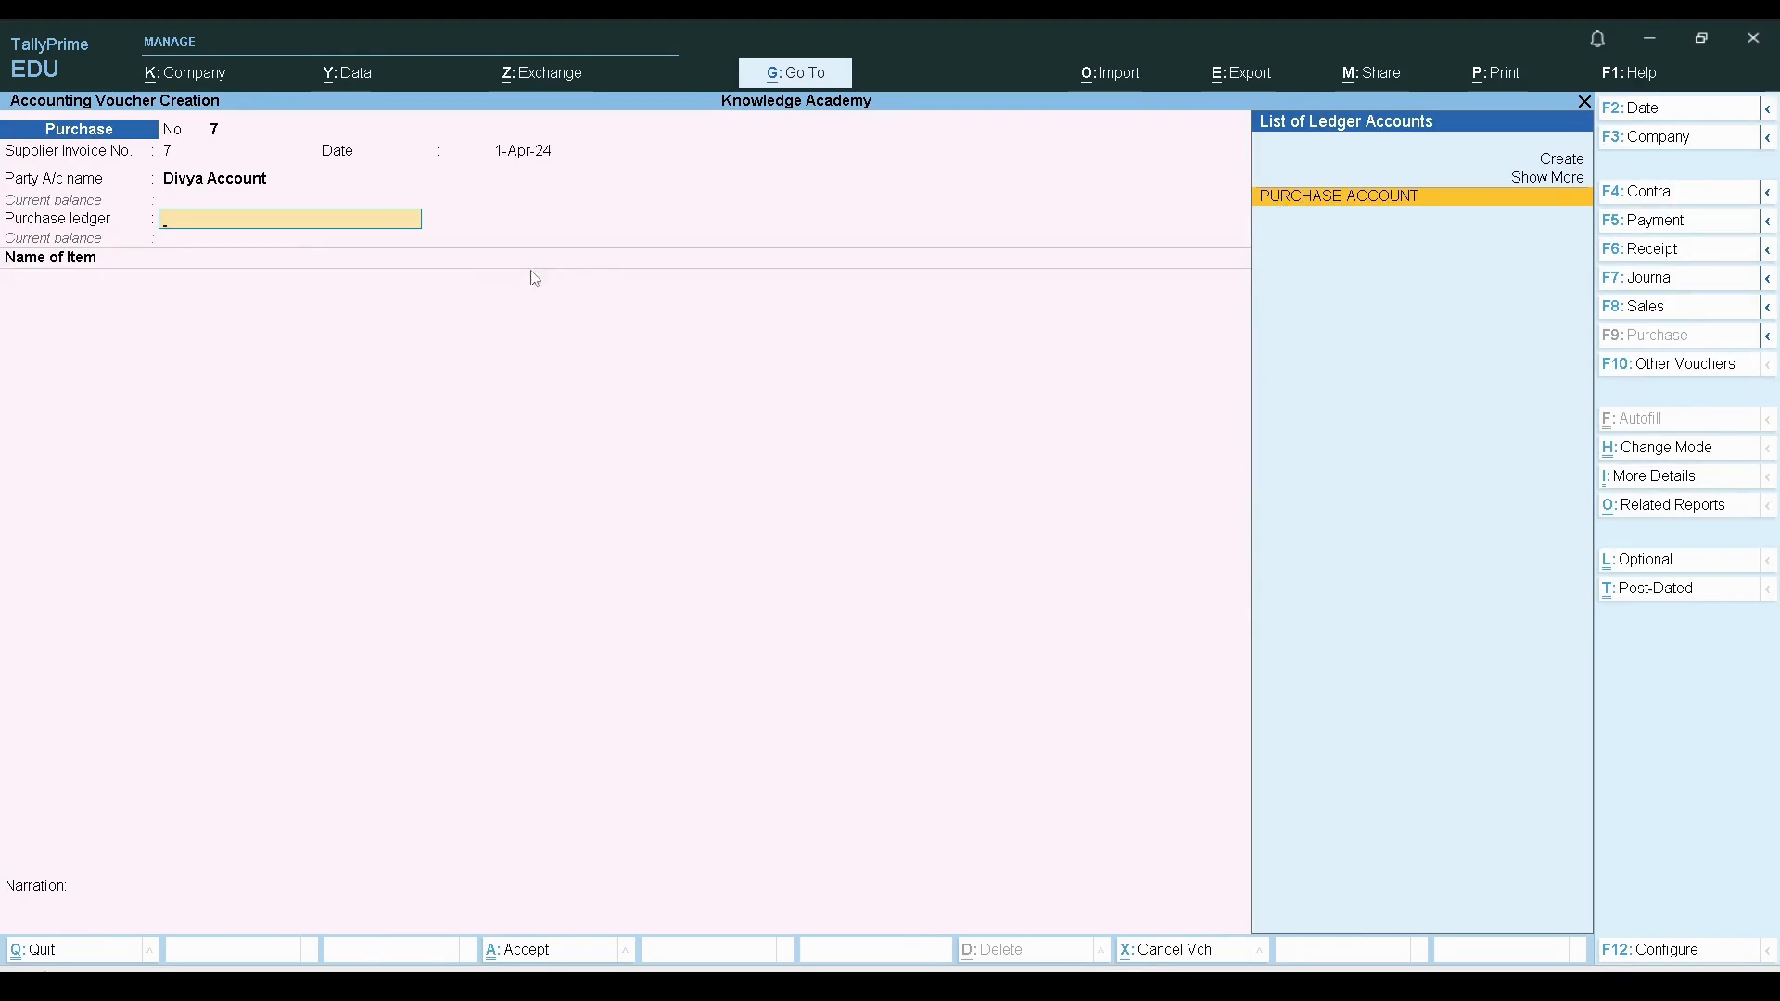
Step: Choose PURCHASE ACCOUNT as the purchase ledger and add Marker Pen as the voucher's item
{"action": "key", "text": "Return"}
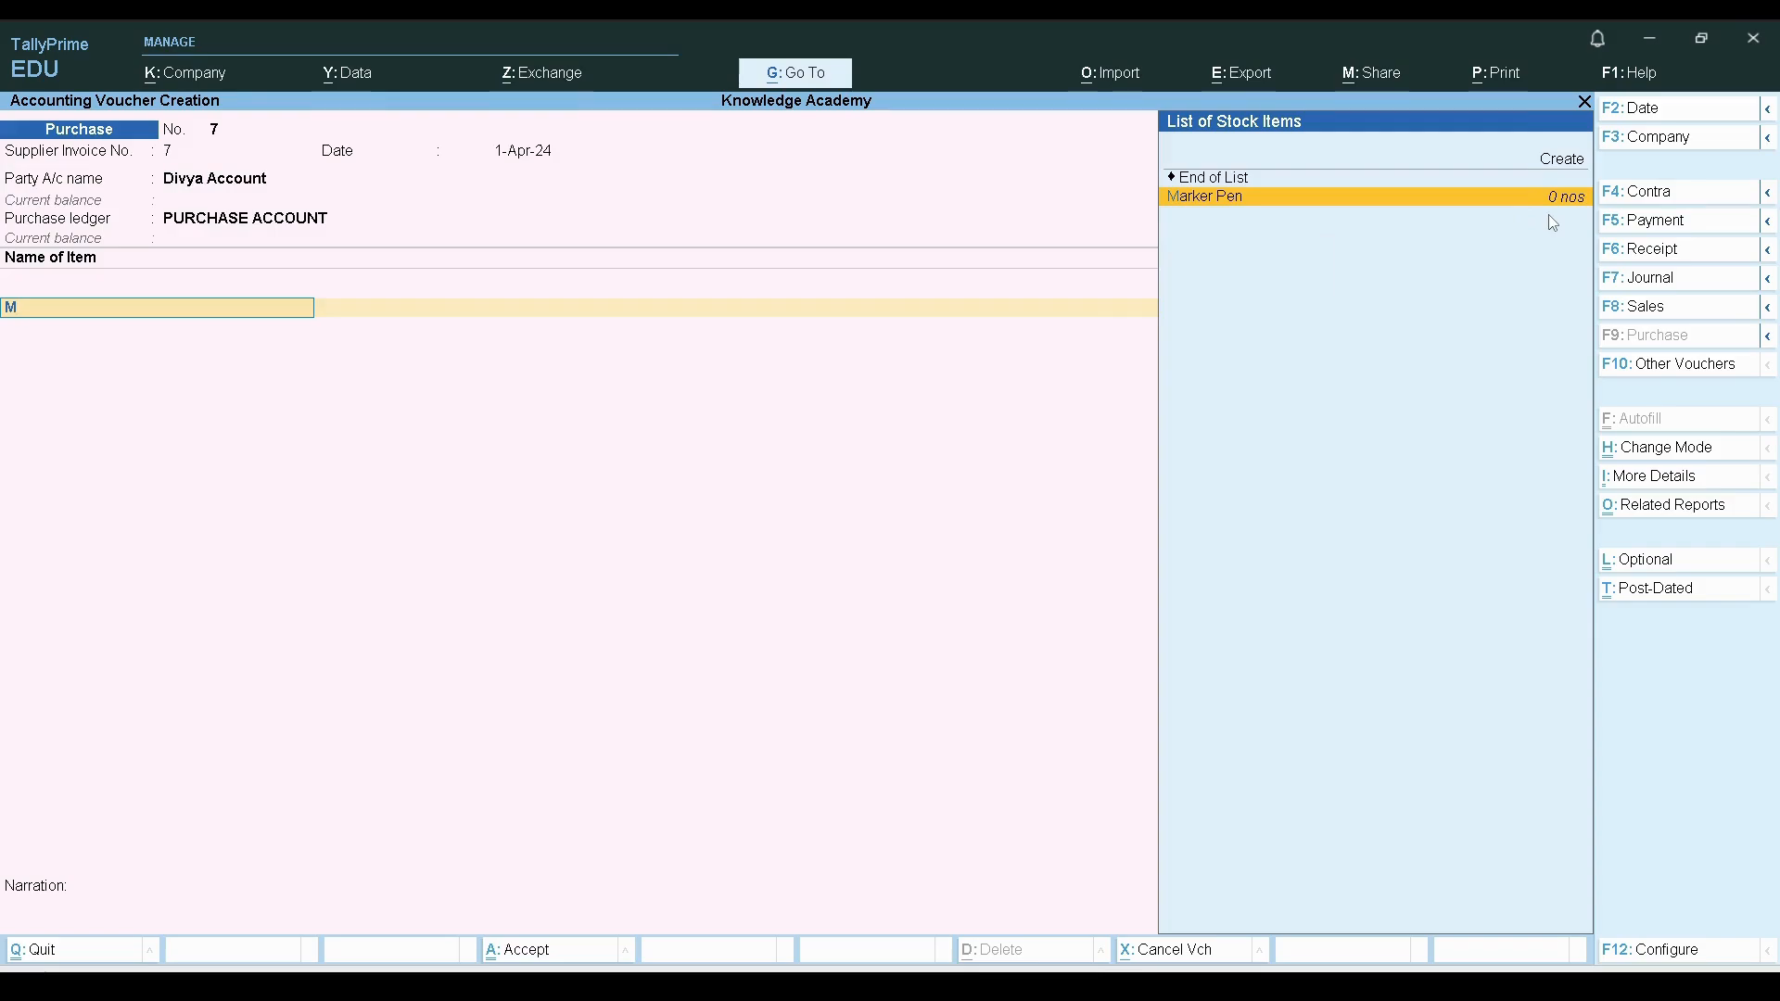
{"action": "key", "text": "Return"}
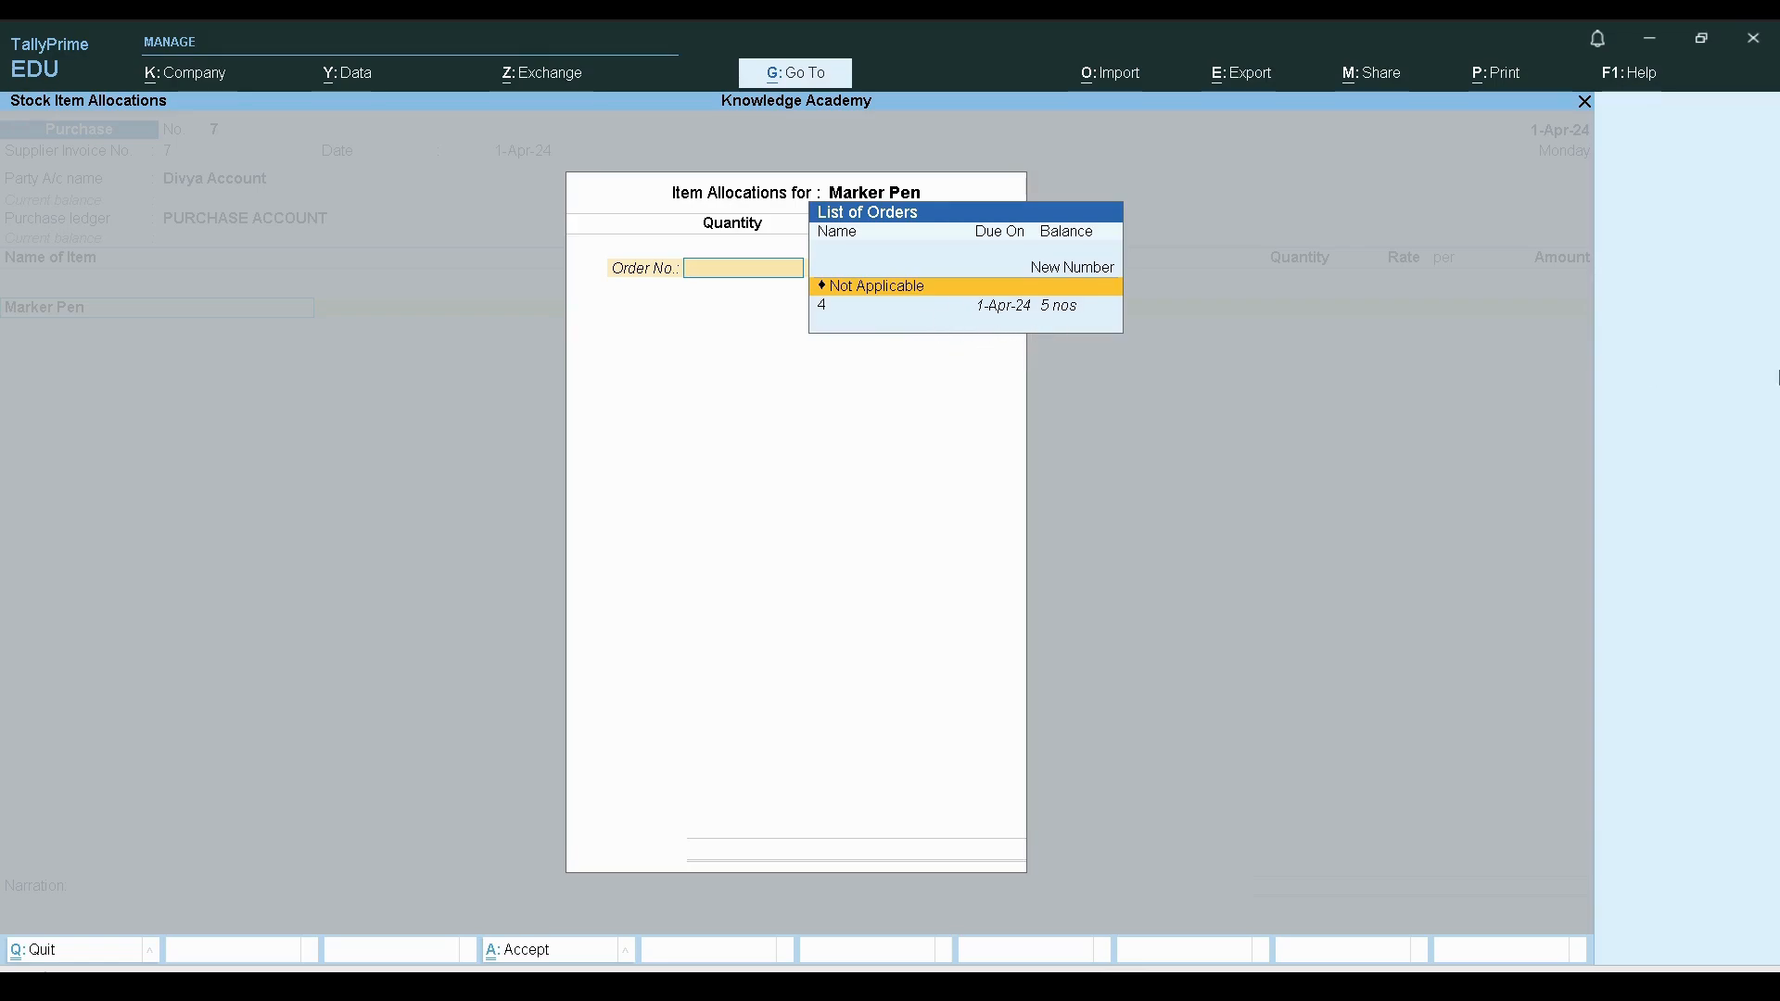
Step: Allocate Marker Pen to purchase order 4, keeping 5 nos at rate 30.00, and end the item allocations
{"action": "key", "text": "Down"}
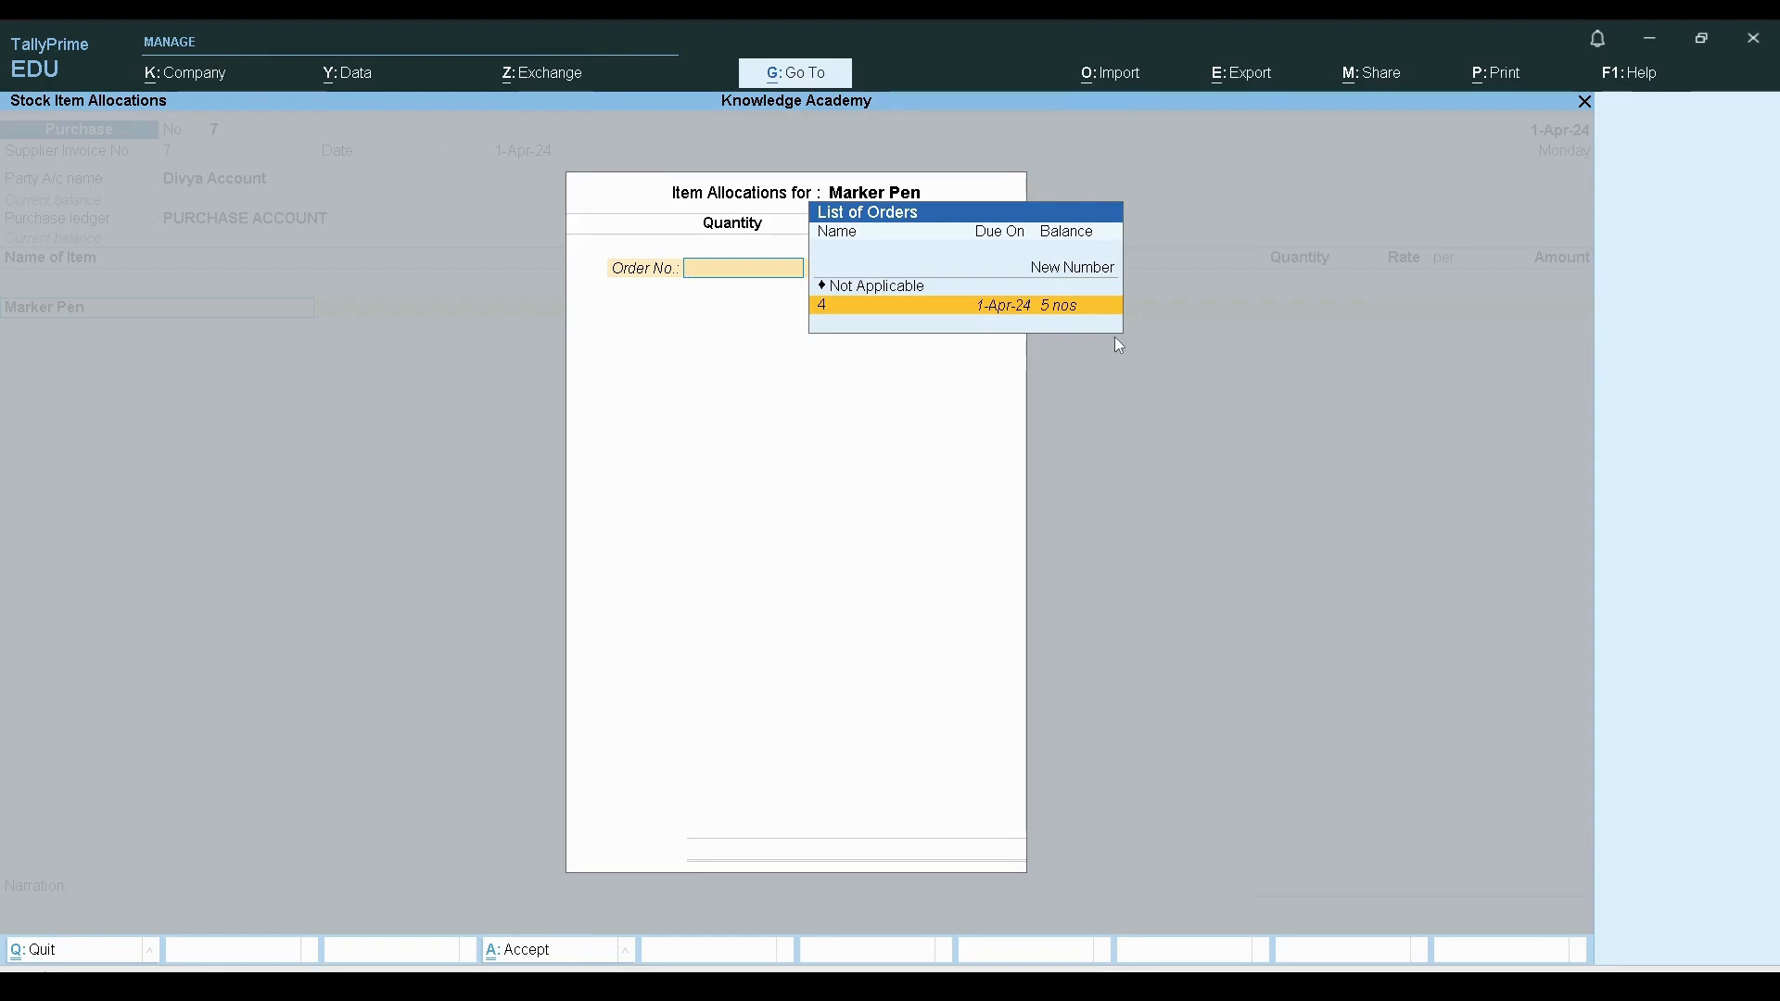
{"action": "key", "text": "Return"}
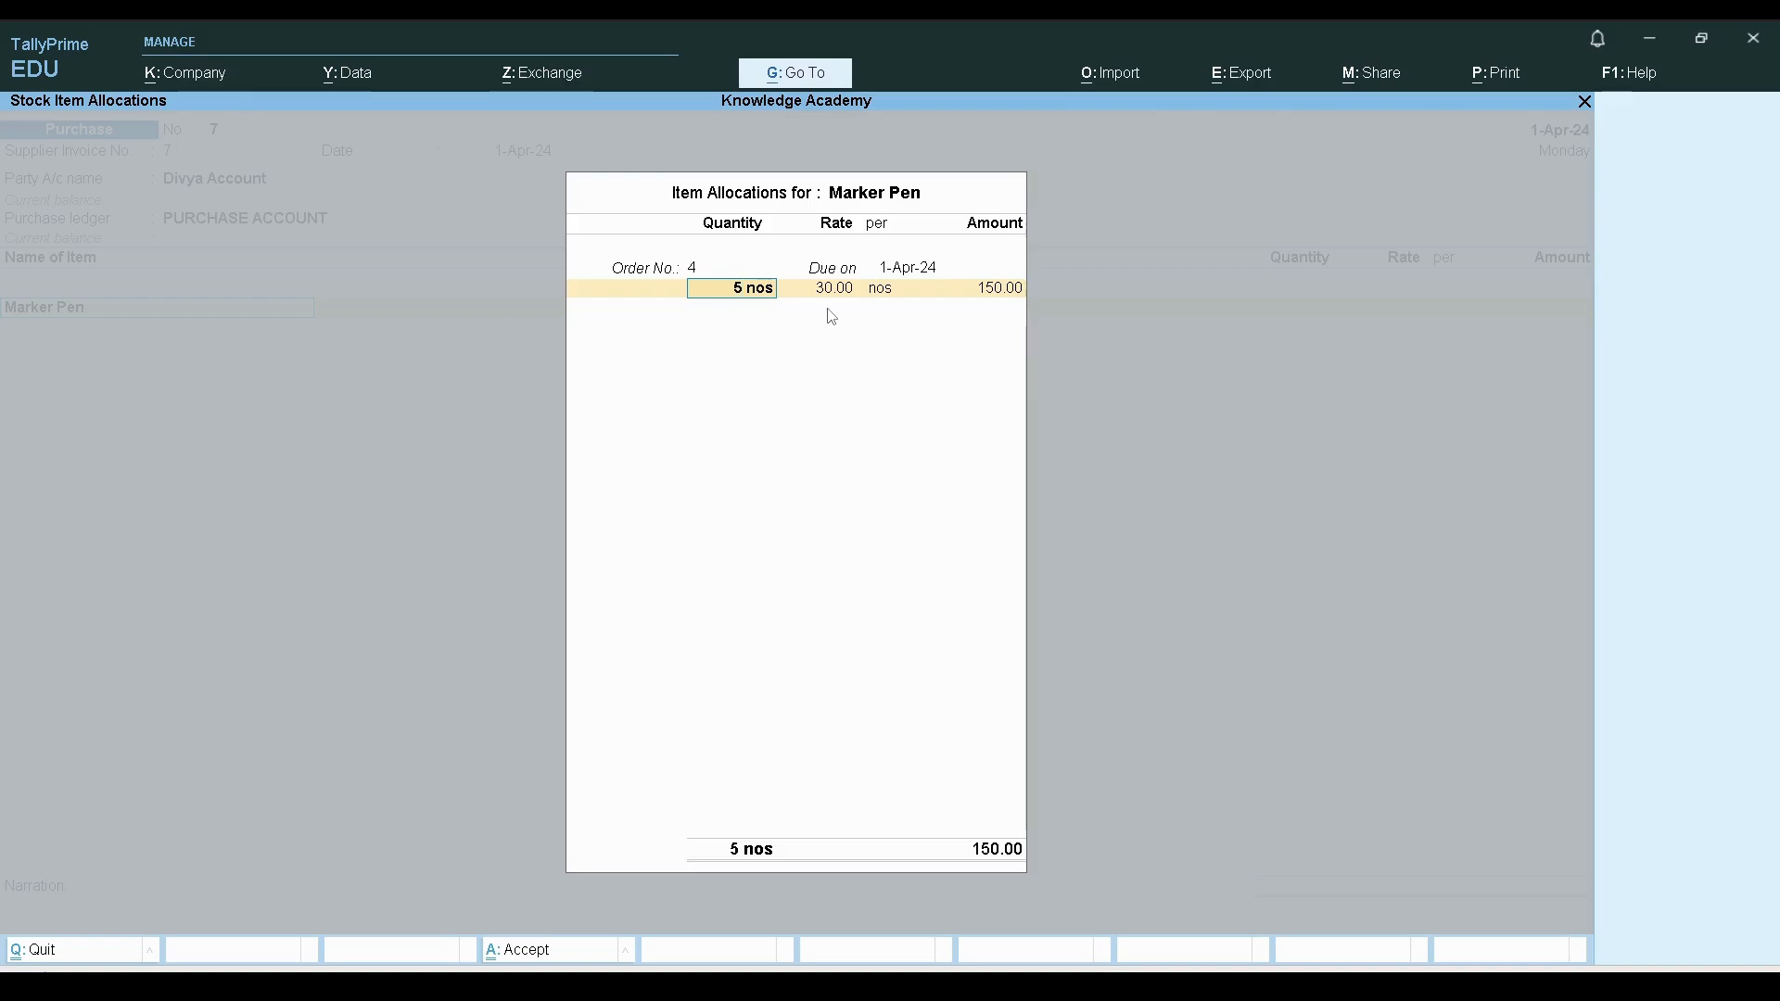
{"action": "key", "text": "Return"}
{"action": "key", "text": "Return"}
{"action": "key", "text": "Return"}
{"action": "key", "text": "Return"}
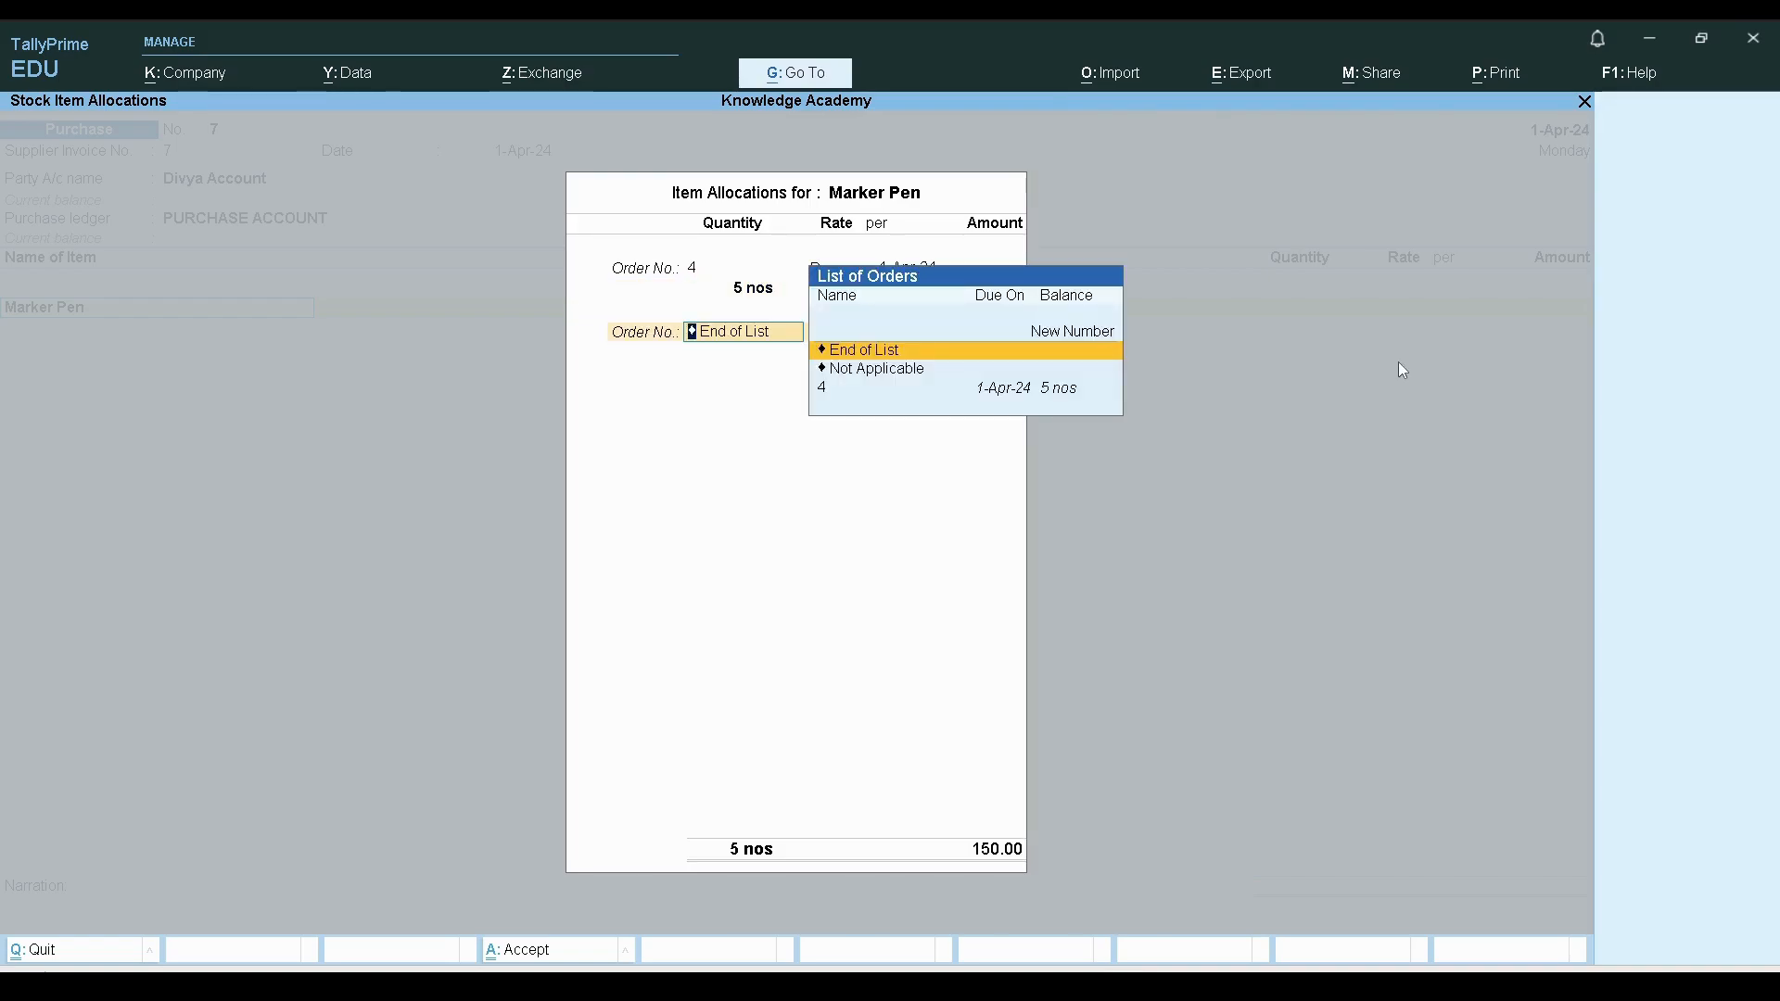
{"action": "key", "text": "Return"}
{"action": "key", "text": "Return"}
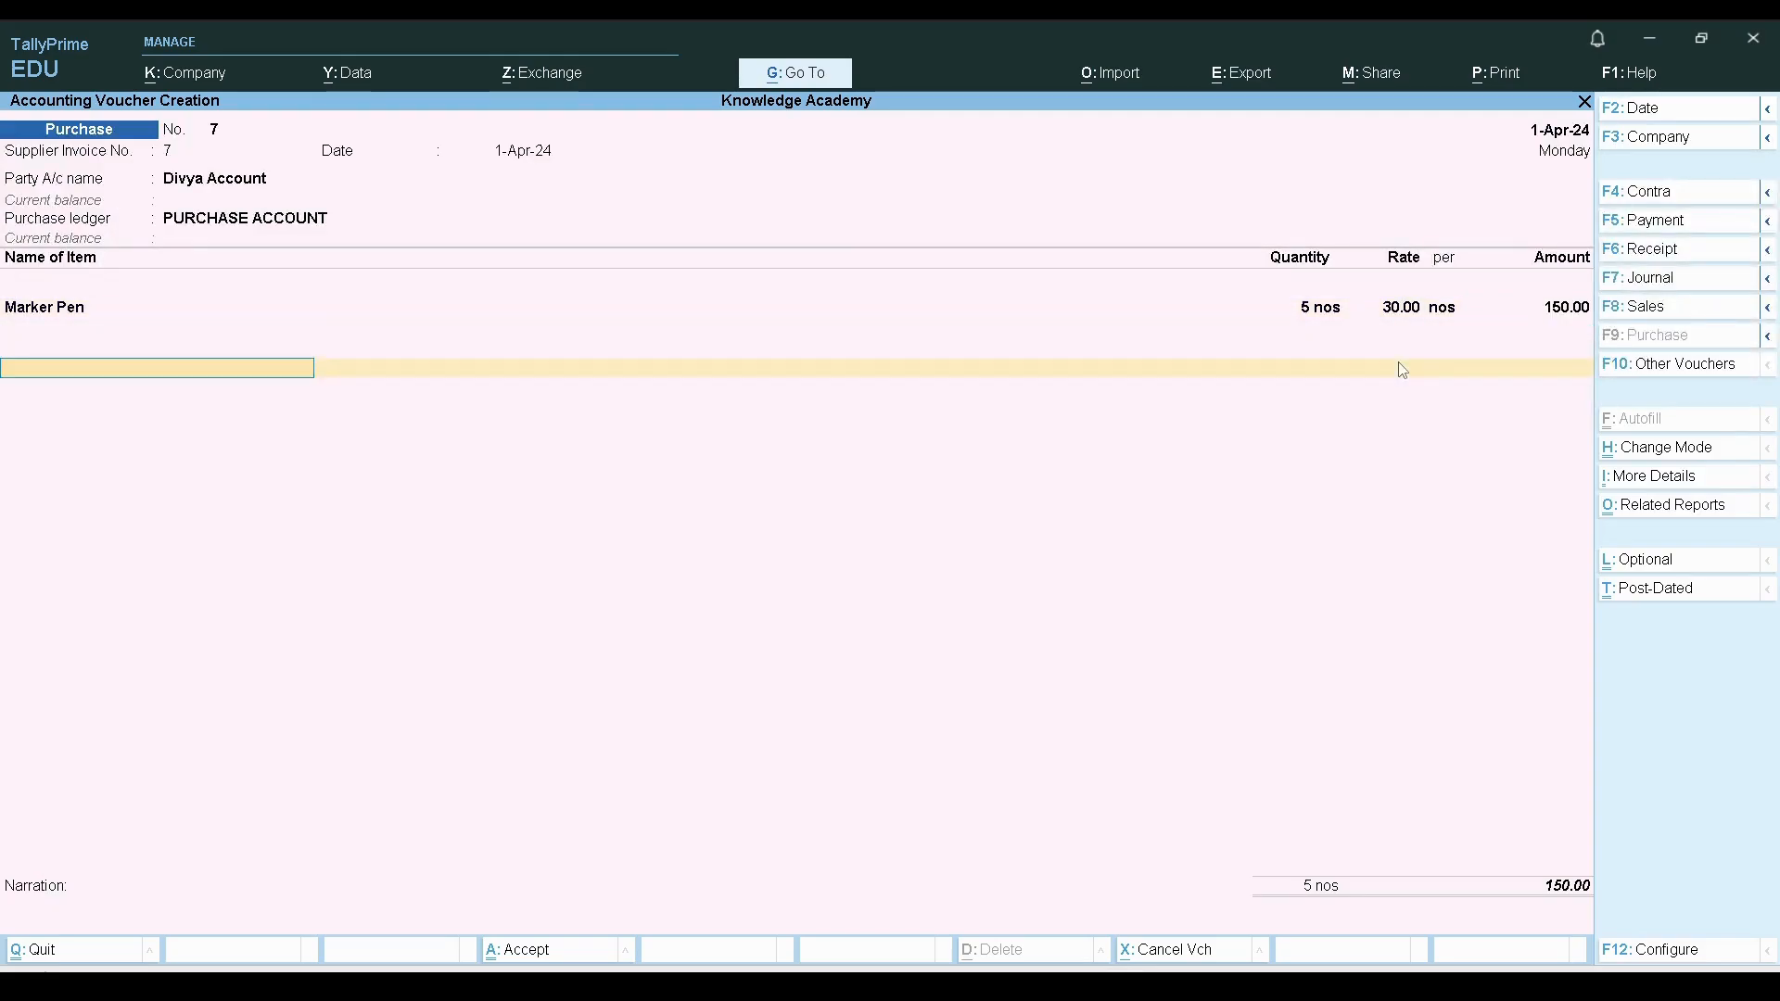
Step: Keep 7 as the new bill-wise reference for the full amount and save the purchase voucher with a blank narration
{"action": "key", "text": "Return"}
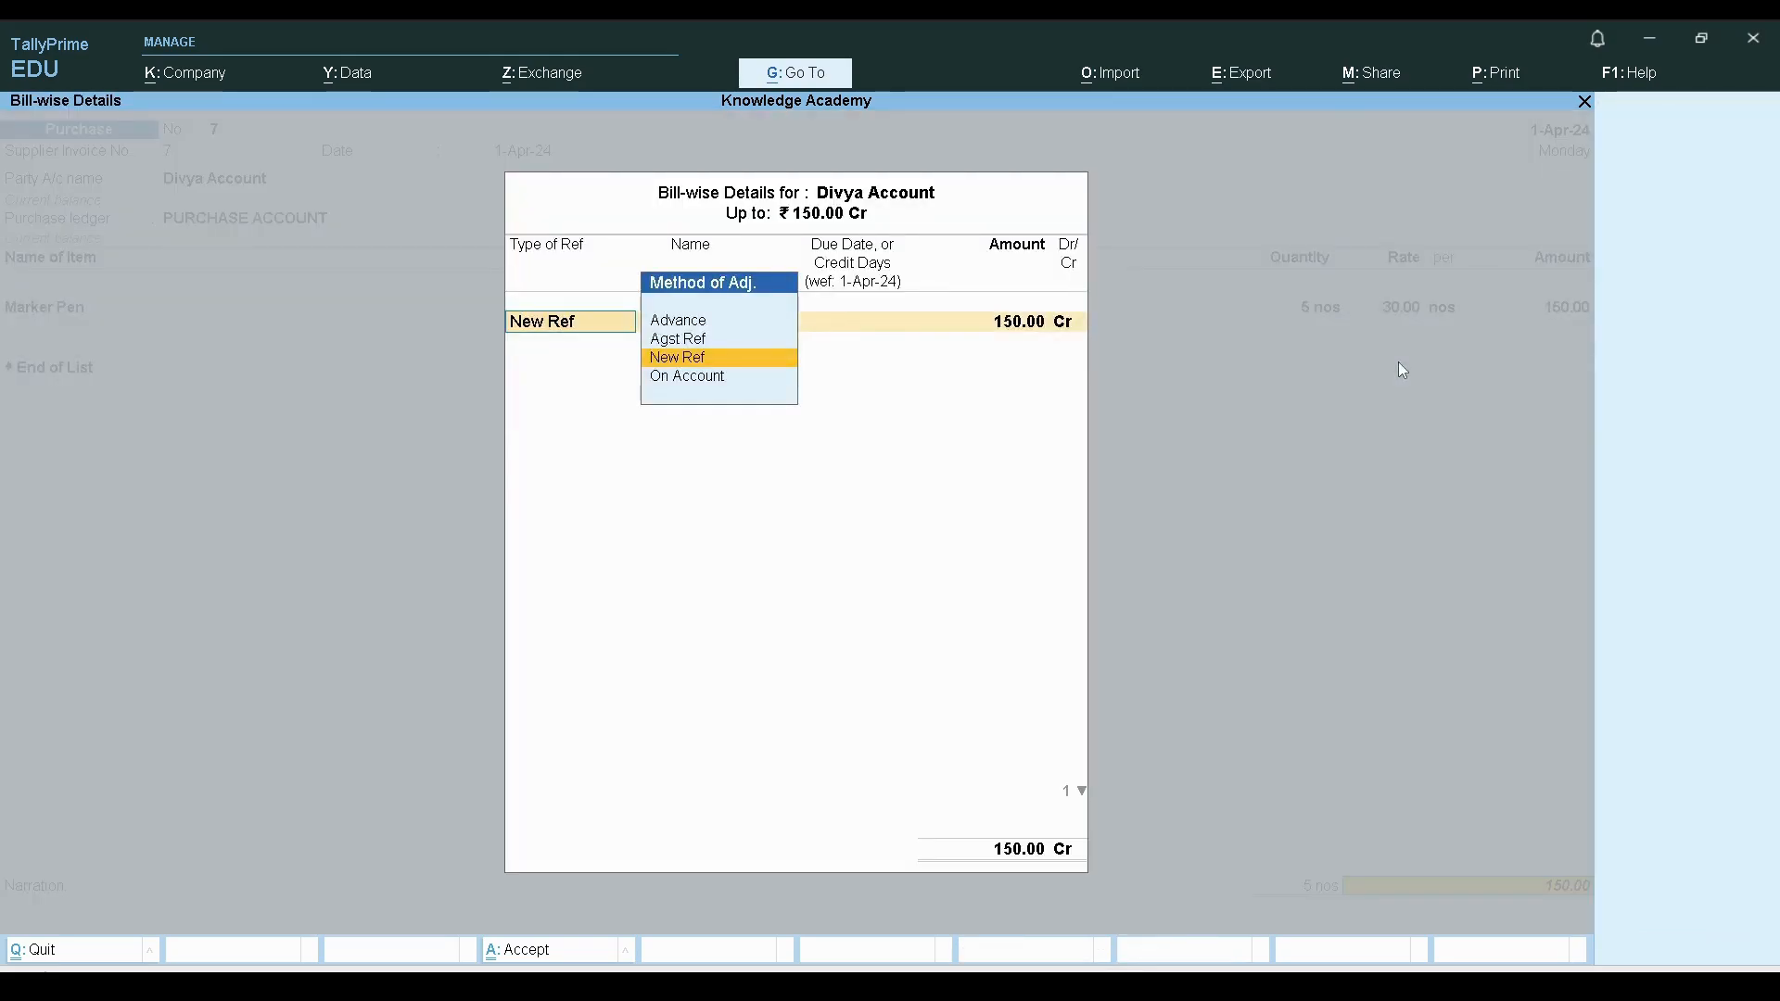
{"action": "key", "text": "Return"}
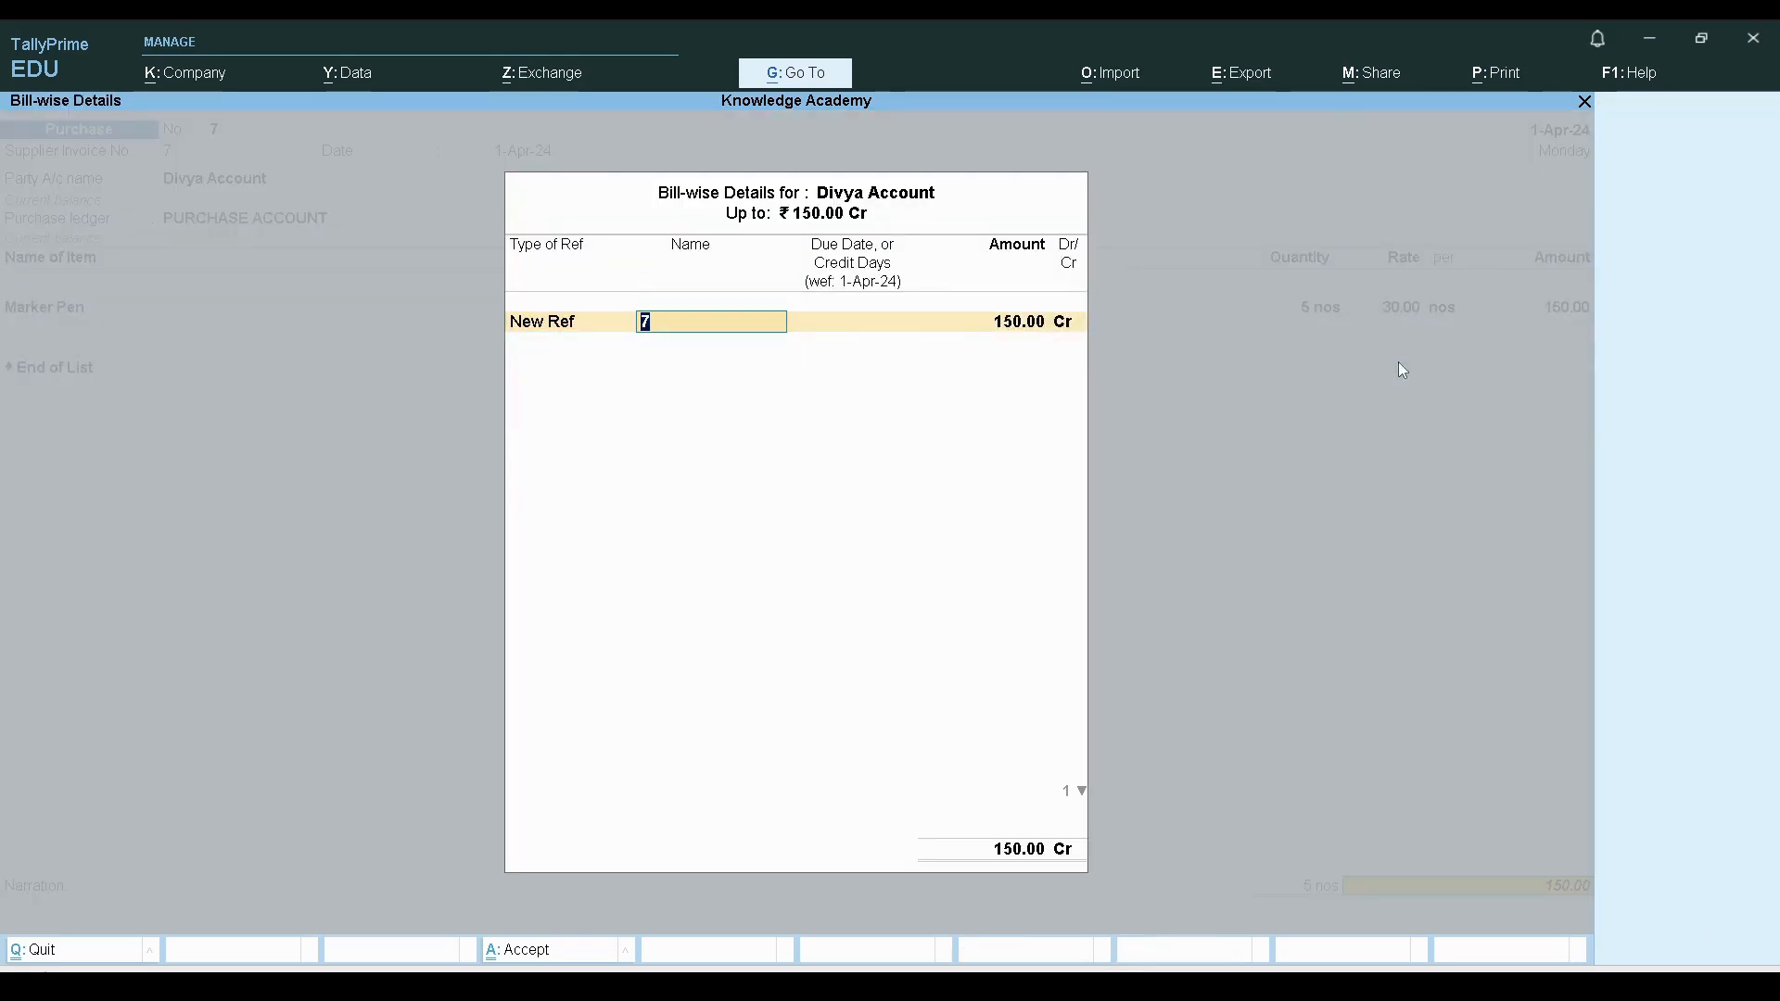
{"action": "key", "text": "Return"}
{"action": "key", "text": "Return"}
{"action": "key", "text": "Return"}
{"action": "key", "text": "Return"}
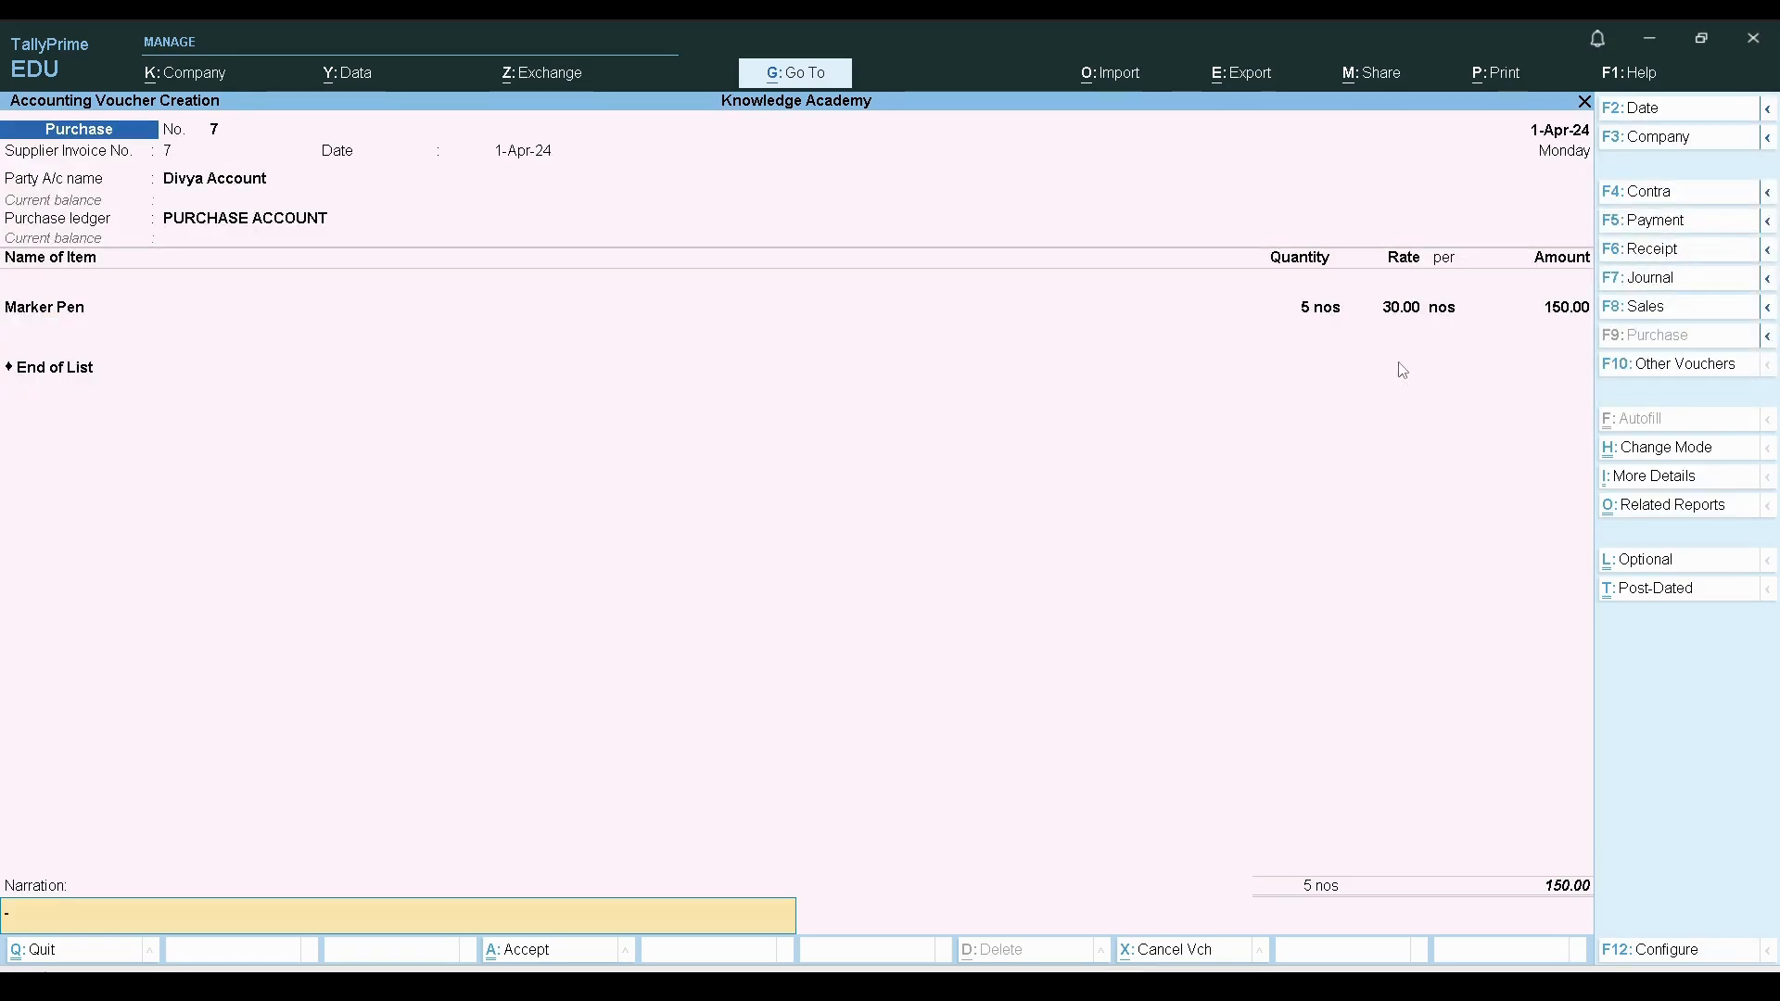
{"action": "key", "text": "Return"}
{"action": "key", "text": "y"}
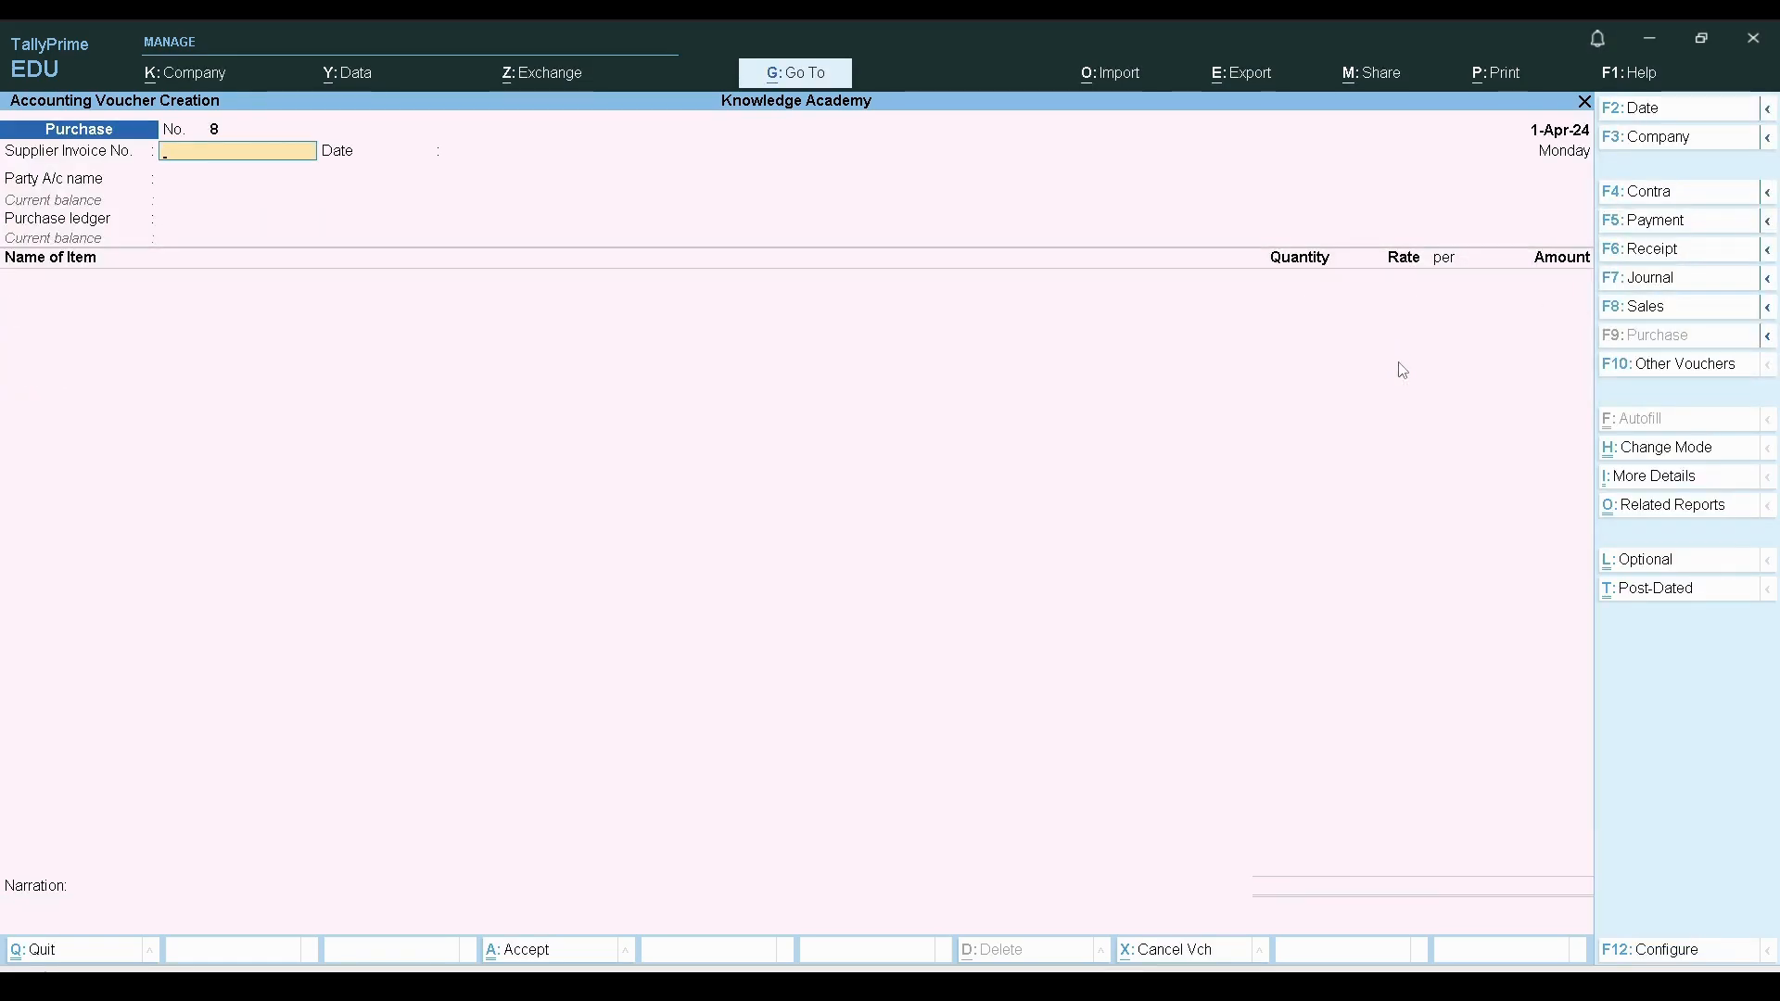
{"action": "key", "text": "Escape"}
Step: Switch to the Word notes and underline All Orders again in the Entry Show path
{"action": "key", "text": "Up"}
{"action": "key", "text": "Up"}
{"action": "key", "text": "Up"}
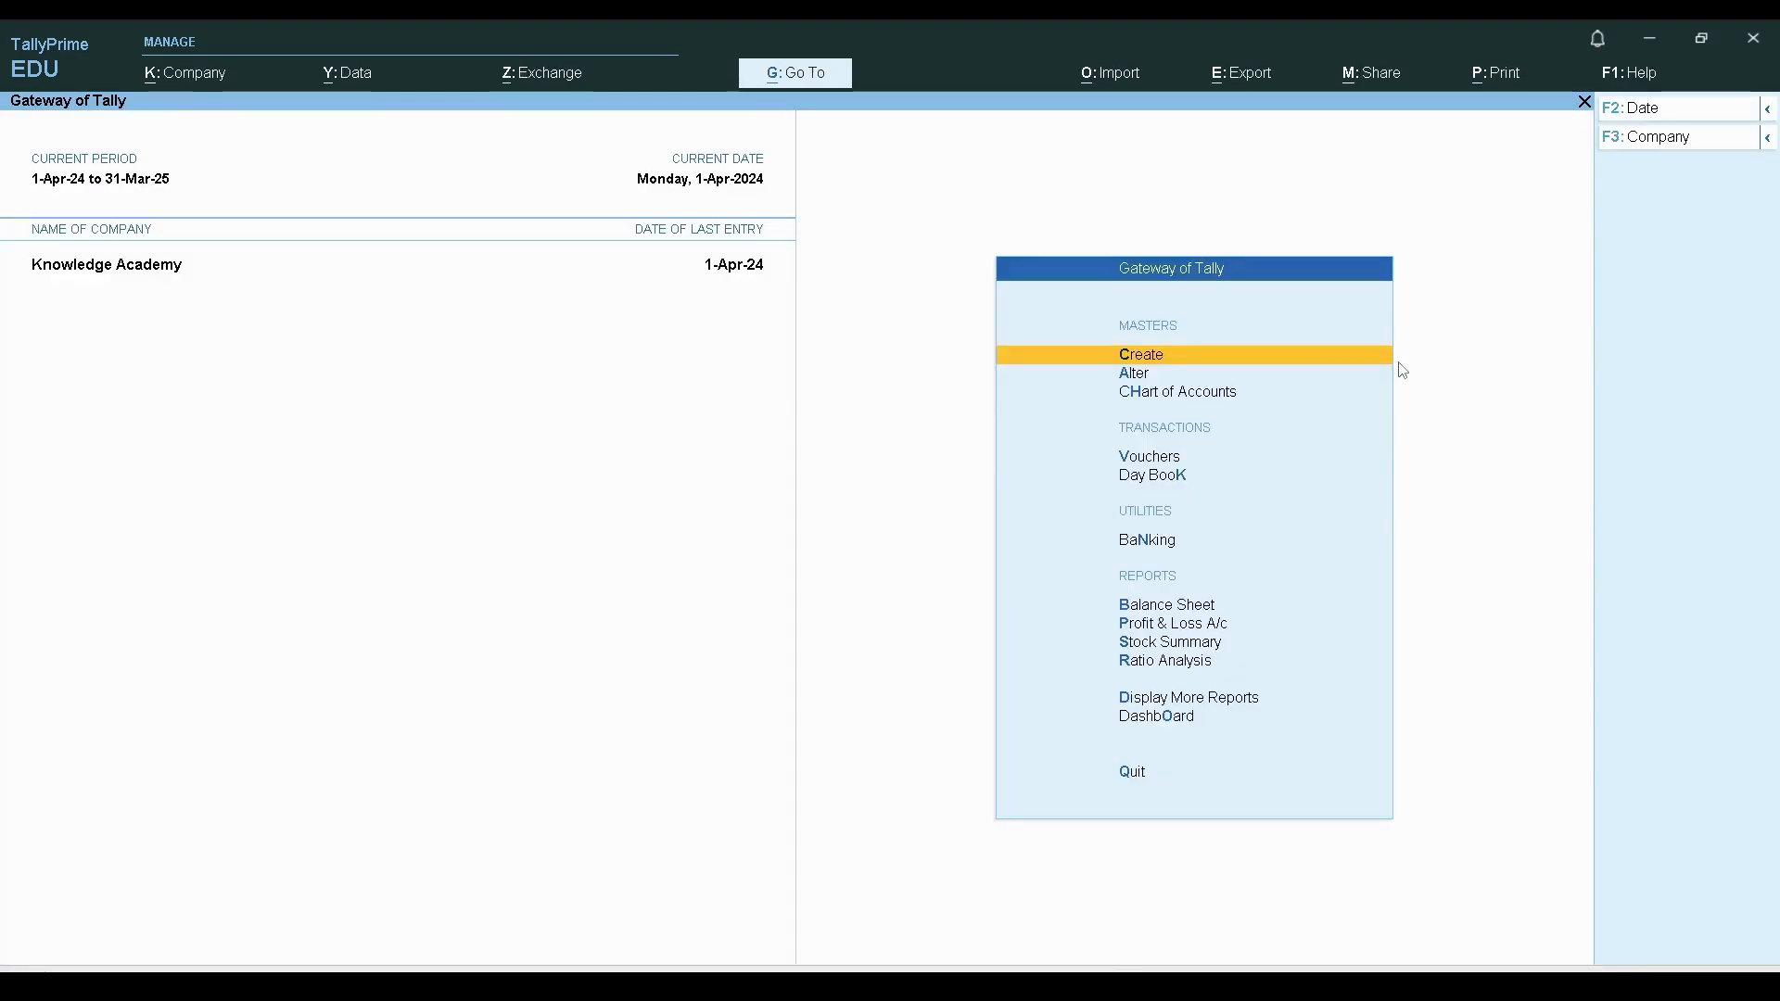
{"action": "key", "text": "alt+Tab"}
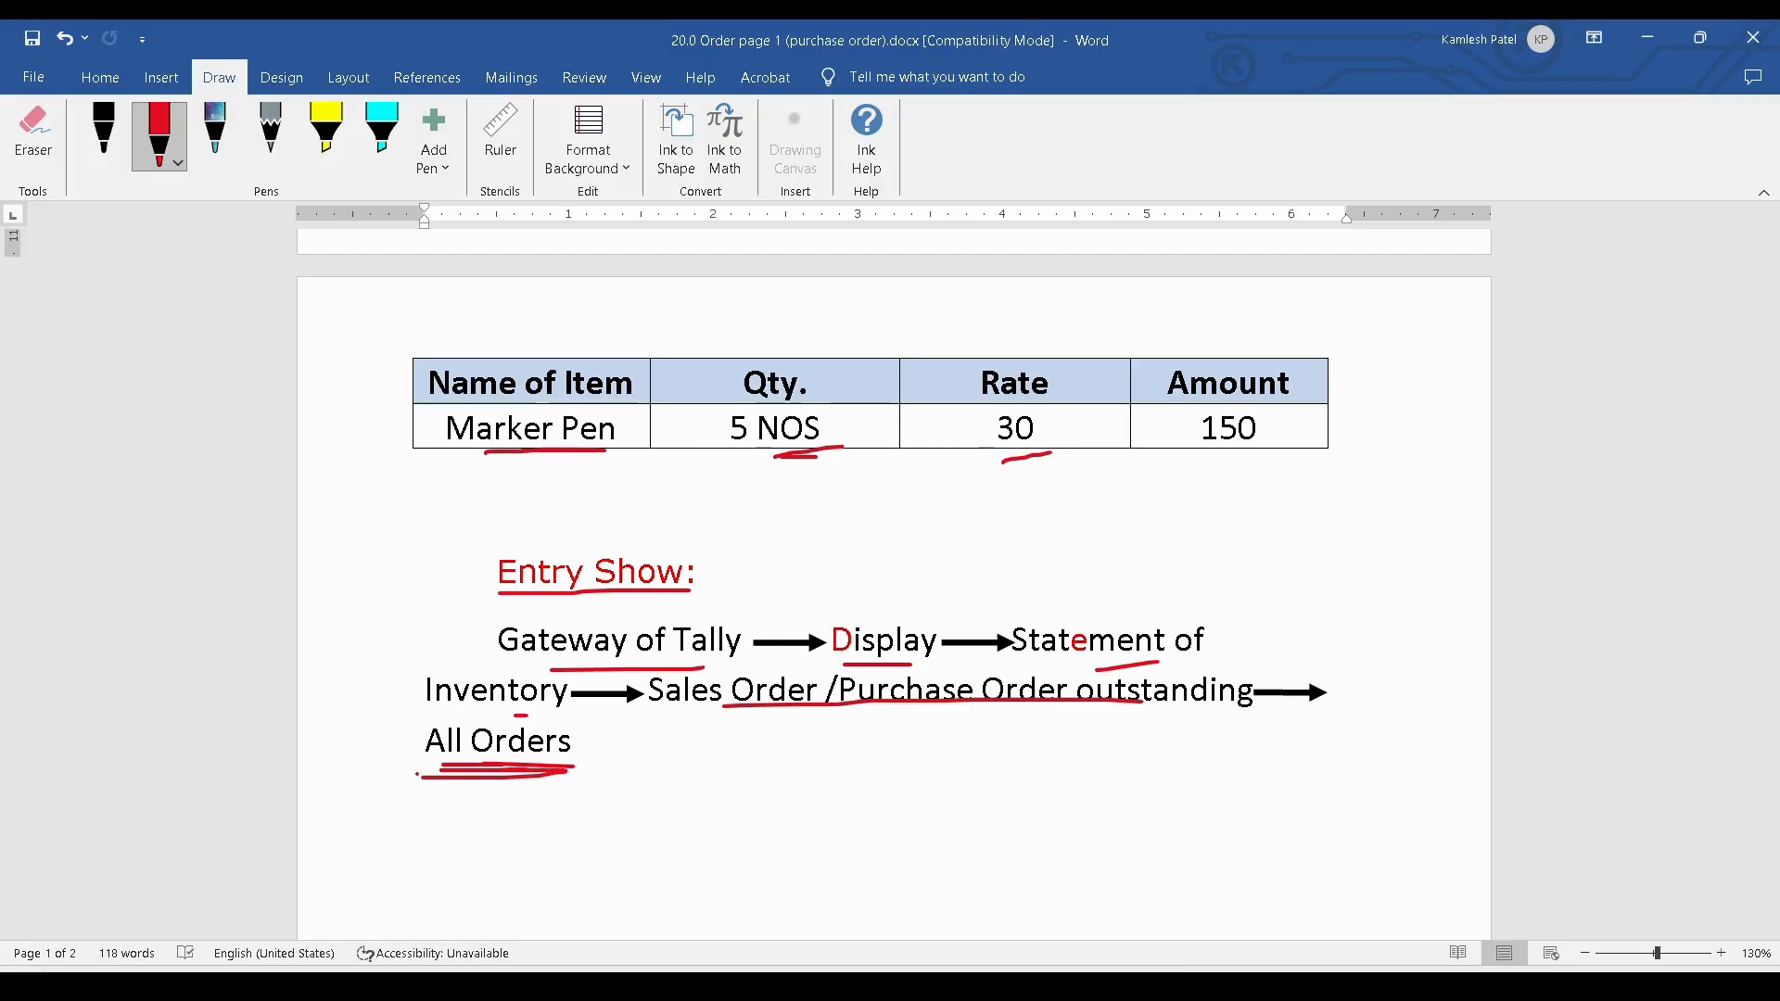
{"action": "left_click_drag", "start_coordinate": [416, 774], "coordinate": [592, 775]}
Step: Switch back to TallyPrime and open the Statements of Inventory reports
{"action": "key", "text": "alt+Tab"}
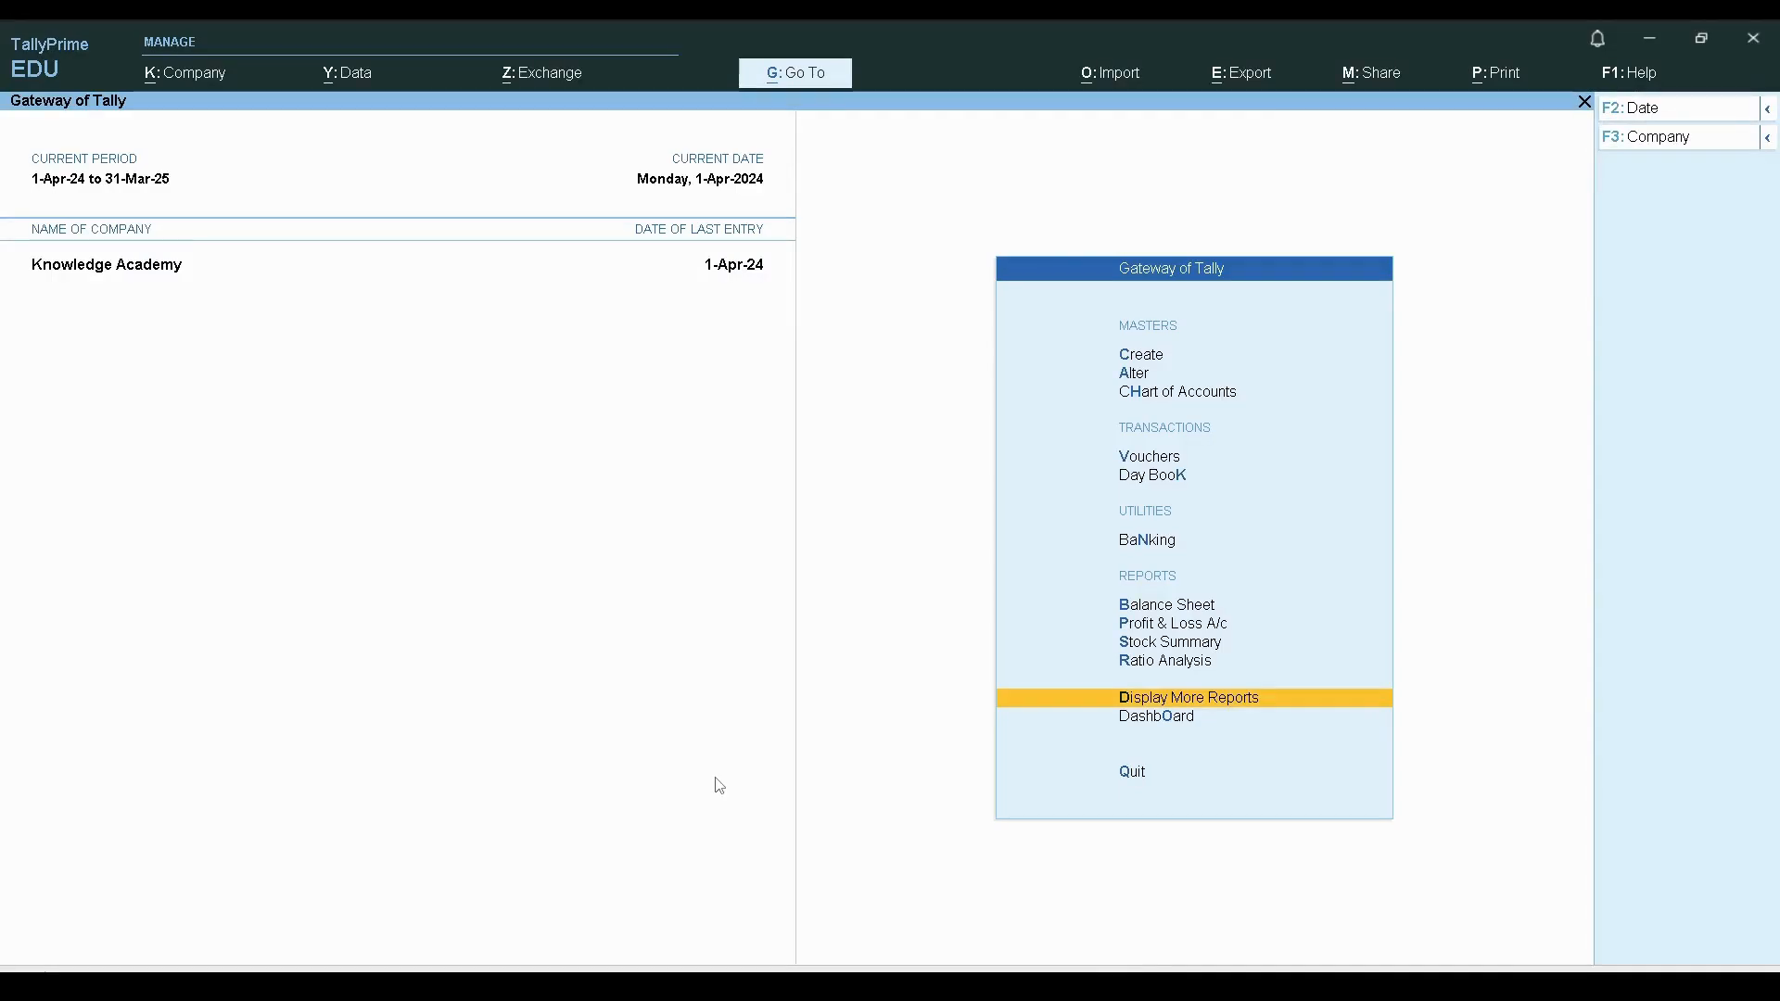
{"action": "key", "text": "Return"}
{"action": "key", "text": "Down"}
{"action": "key", "text": "Down"}
{"action": "key", "text": "Down"}
{"action": "key", "text": "Down"}
{"action": "key", "text": "Down"}
{"action": "key", "text": "Down"}
{"action": "key", "text": "Down"}
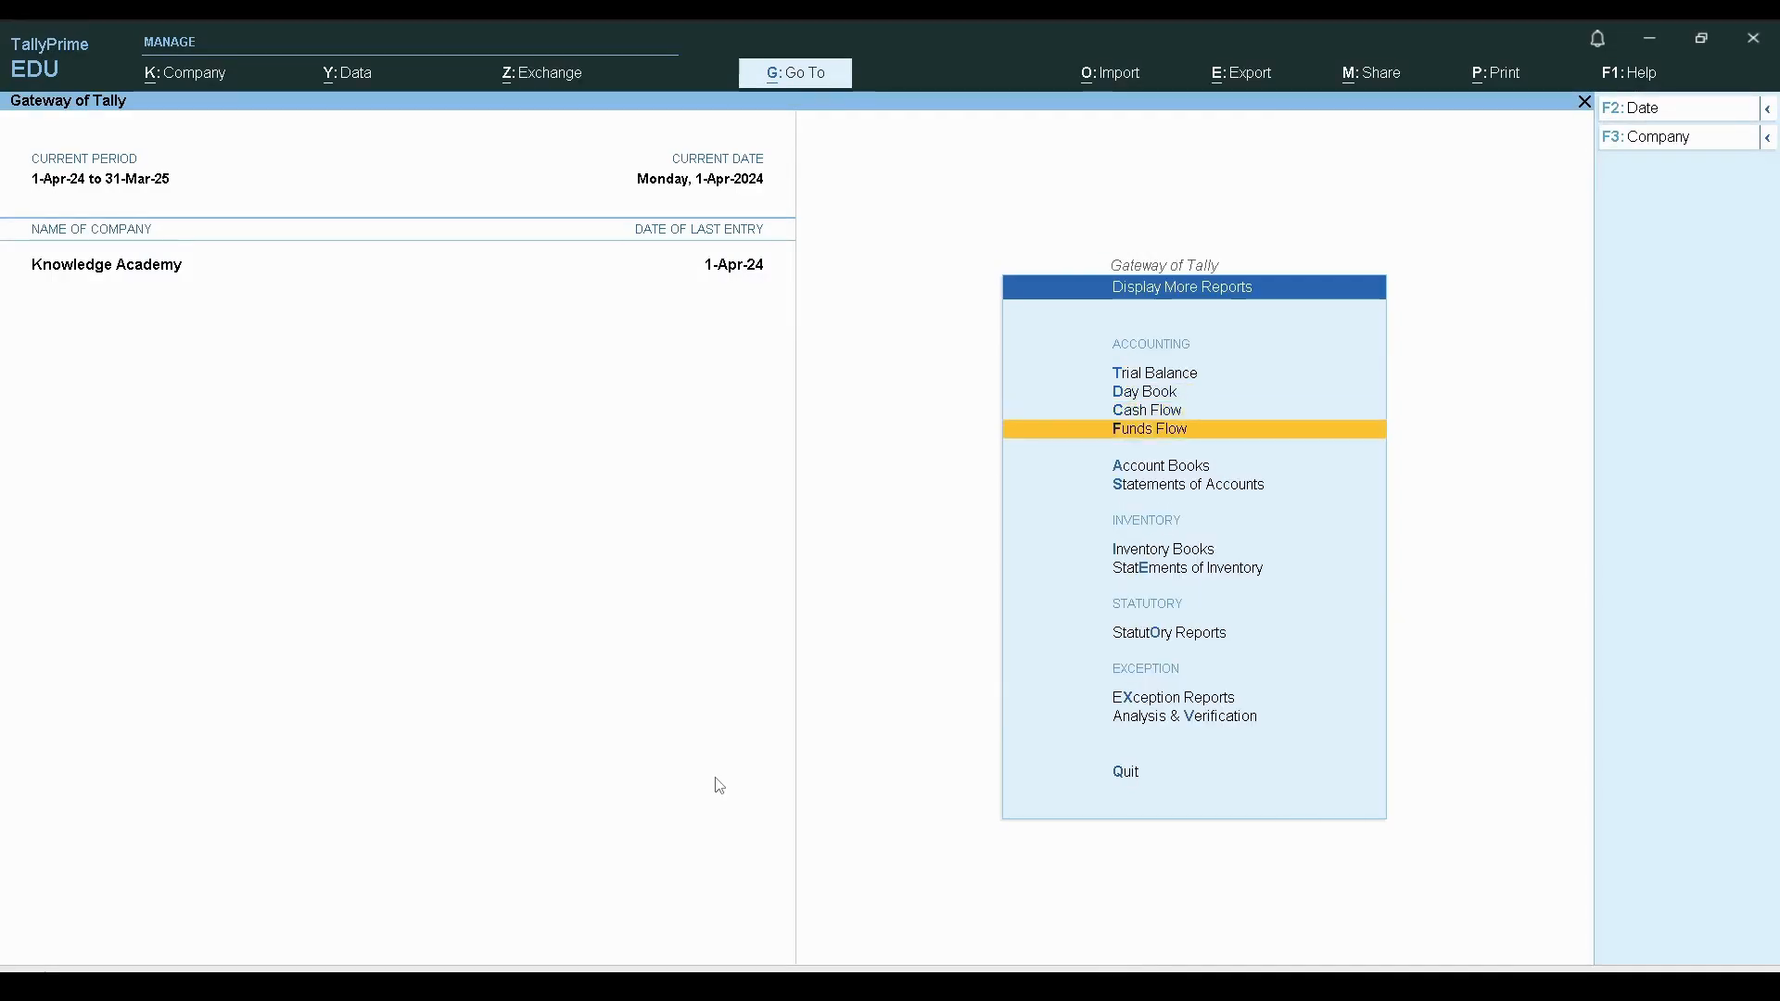
{"action": "key", "text": "Return"}
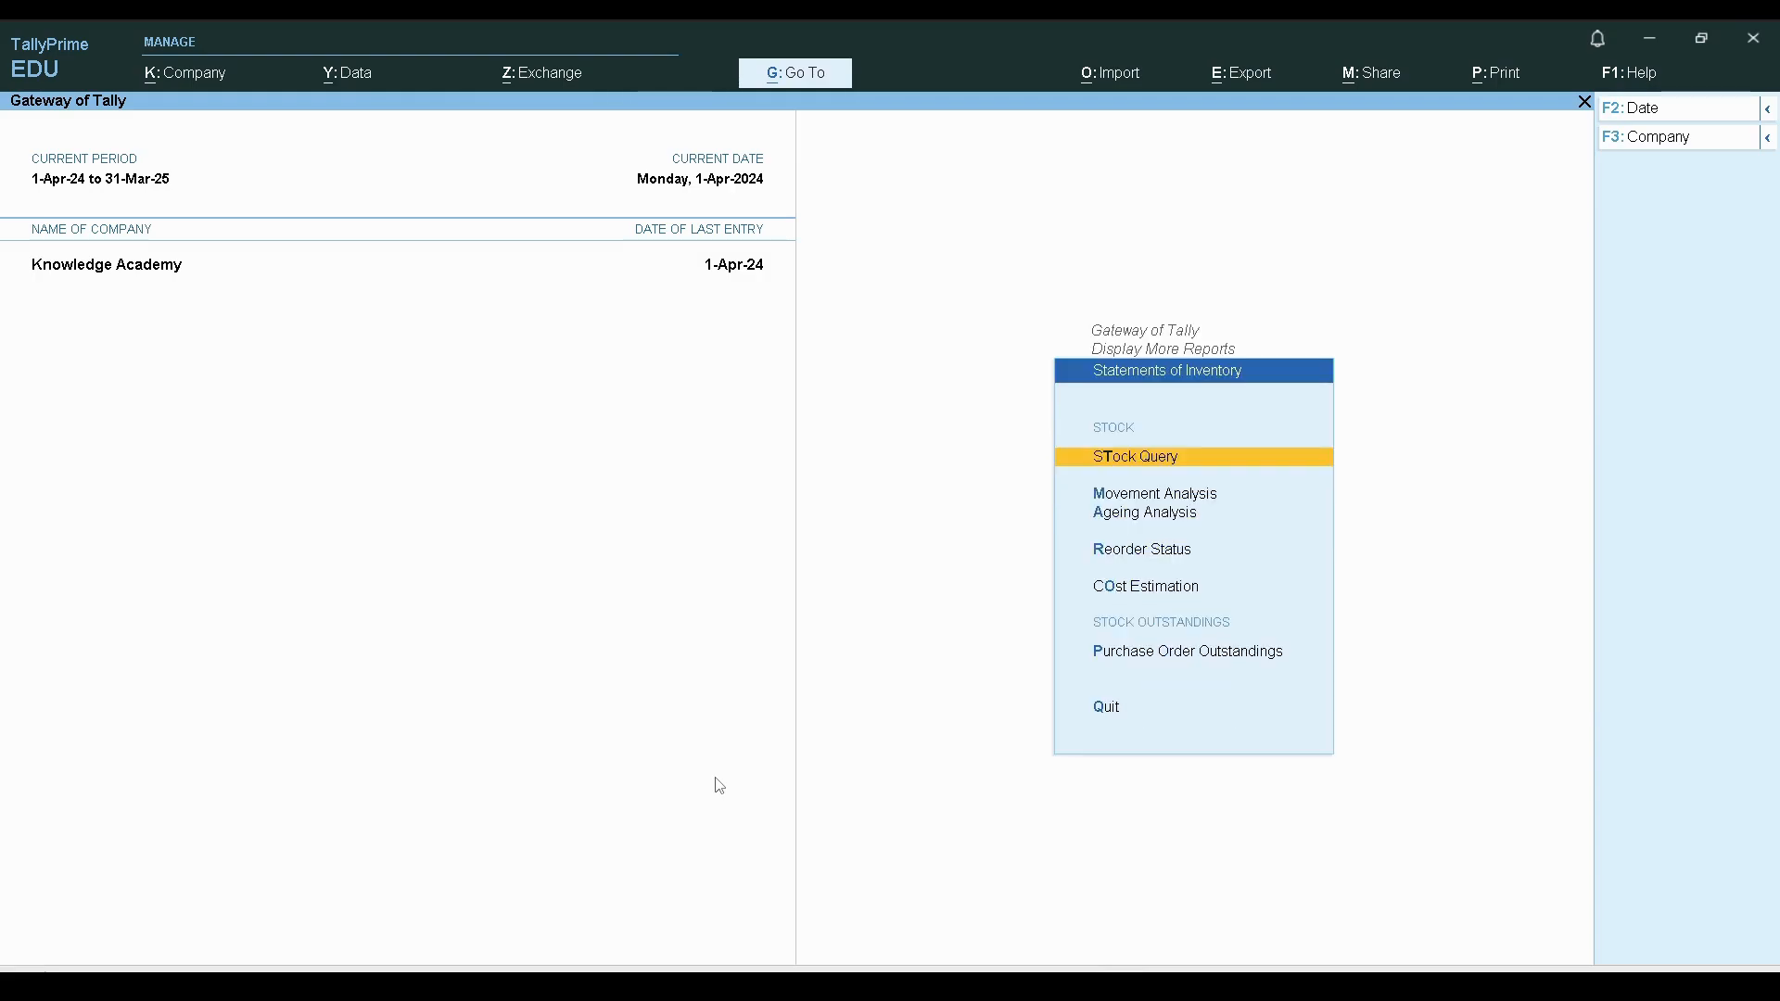
Step: Check the Purchase Order Outstandings report for All Orders and close it
{"action": "key", "text": "Down"}
{"action": "key", "text": "Down"}
{"action": "key", "text": "Down"}
{"action": "key", "text": "Down"}
{"action": "key", "text": "Up"}
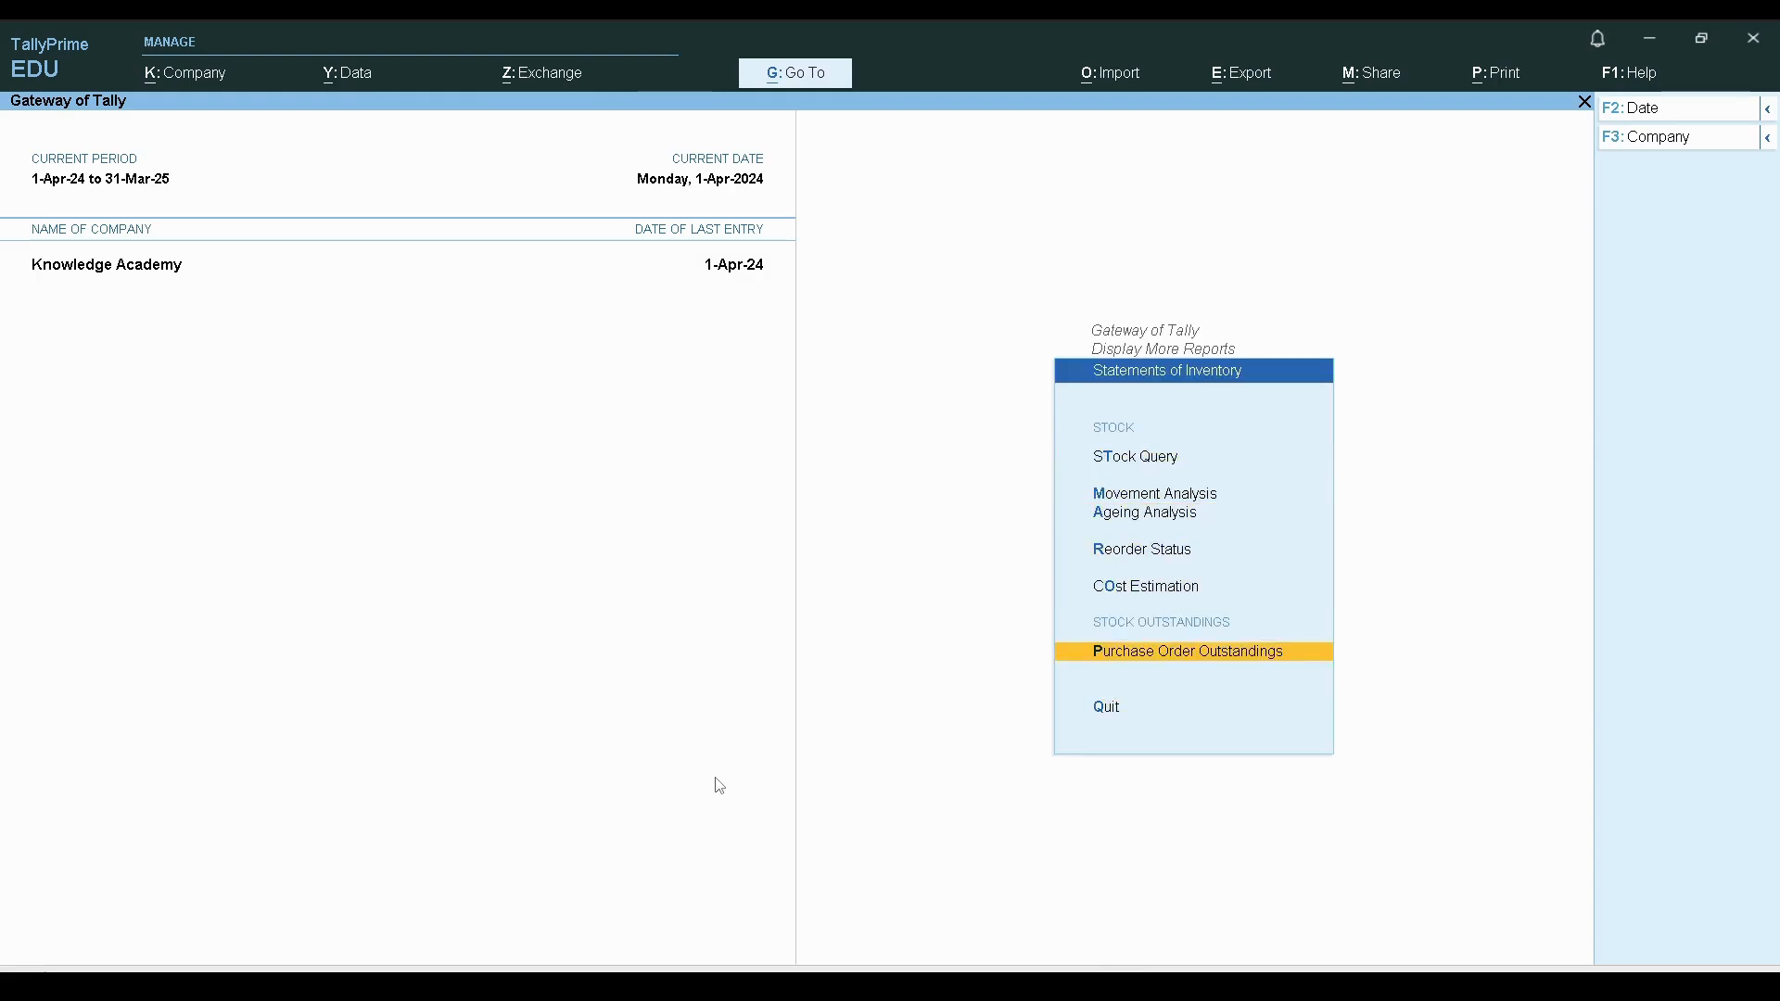
{"action": "key", "text": "Return"}
{"action": "key", "text": "Down"}
{"action": "key", "text": "Down"}
{"action": "key", "text": "Down"}
{"action": "key", "text": "Down"}
{"action": "key", "text": "Down"}
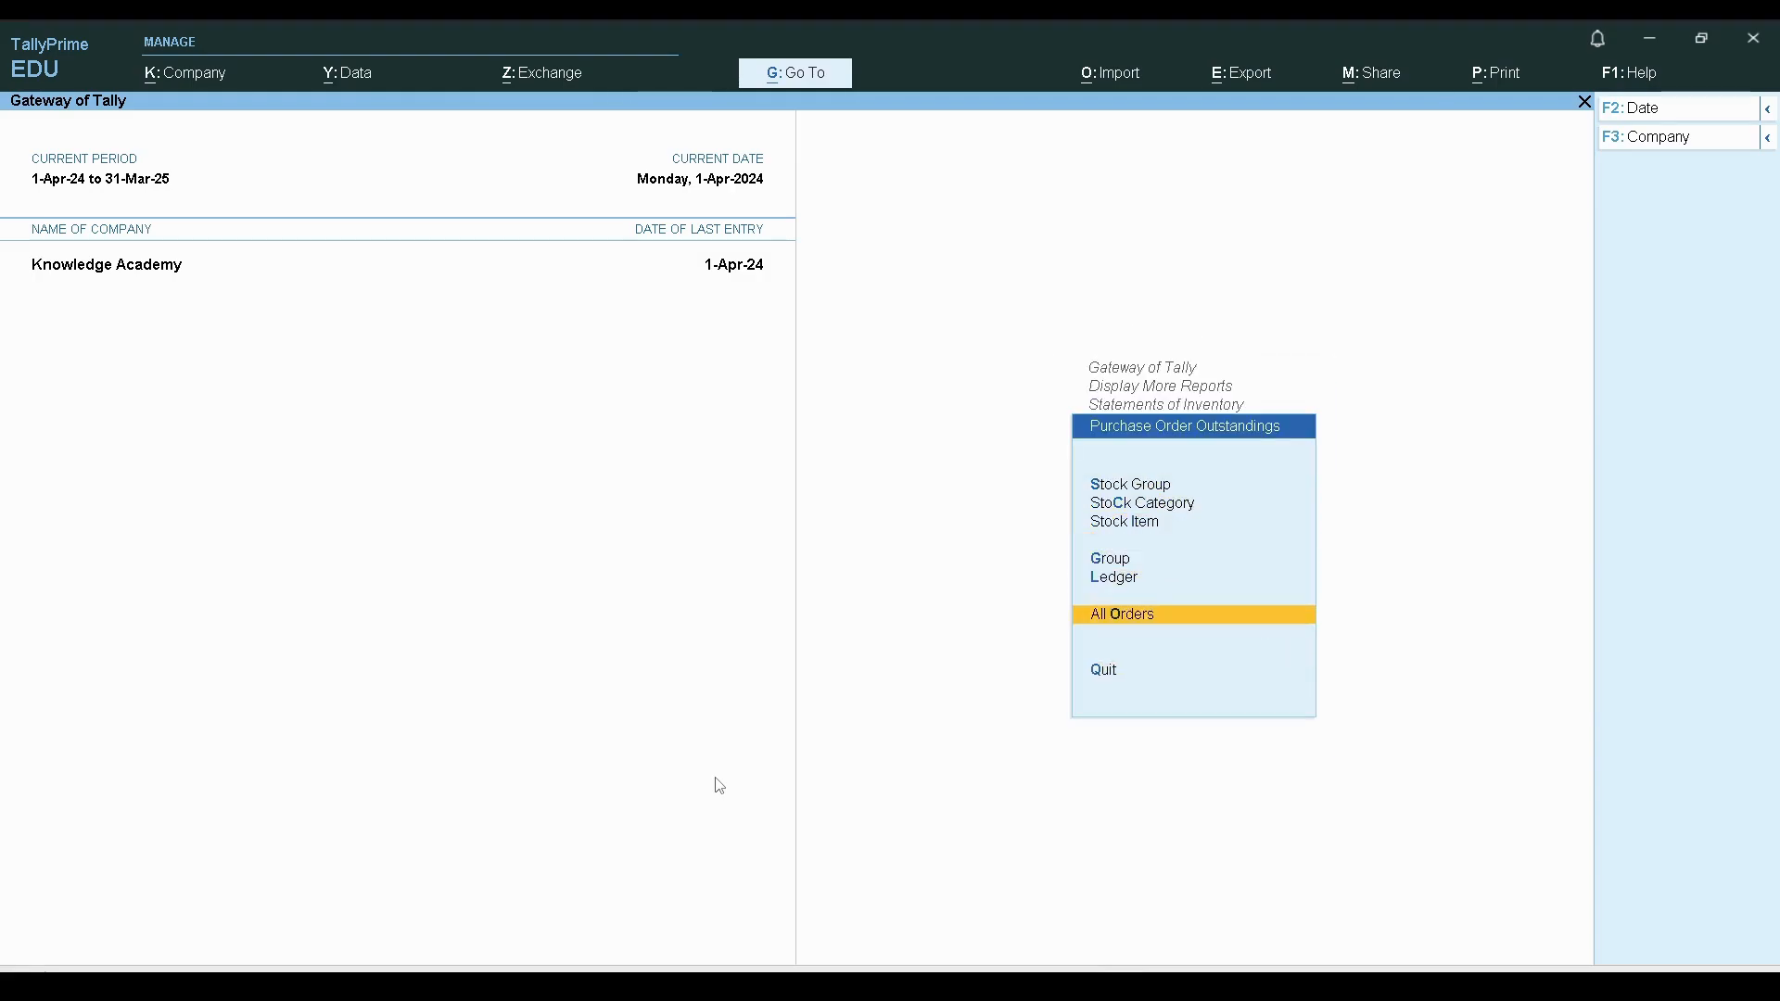
{"action": "key", "text": "Return"}
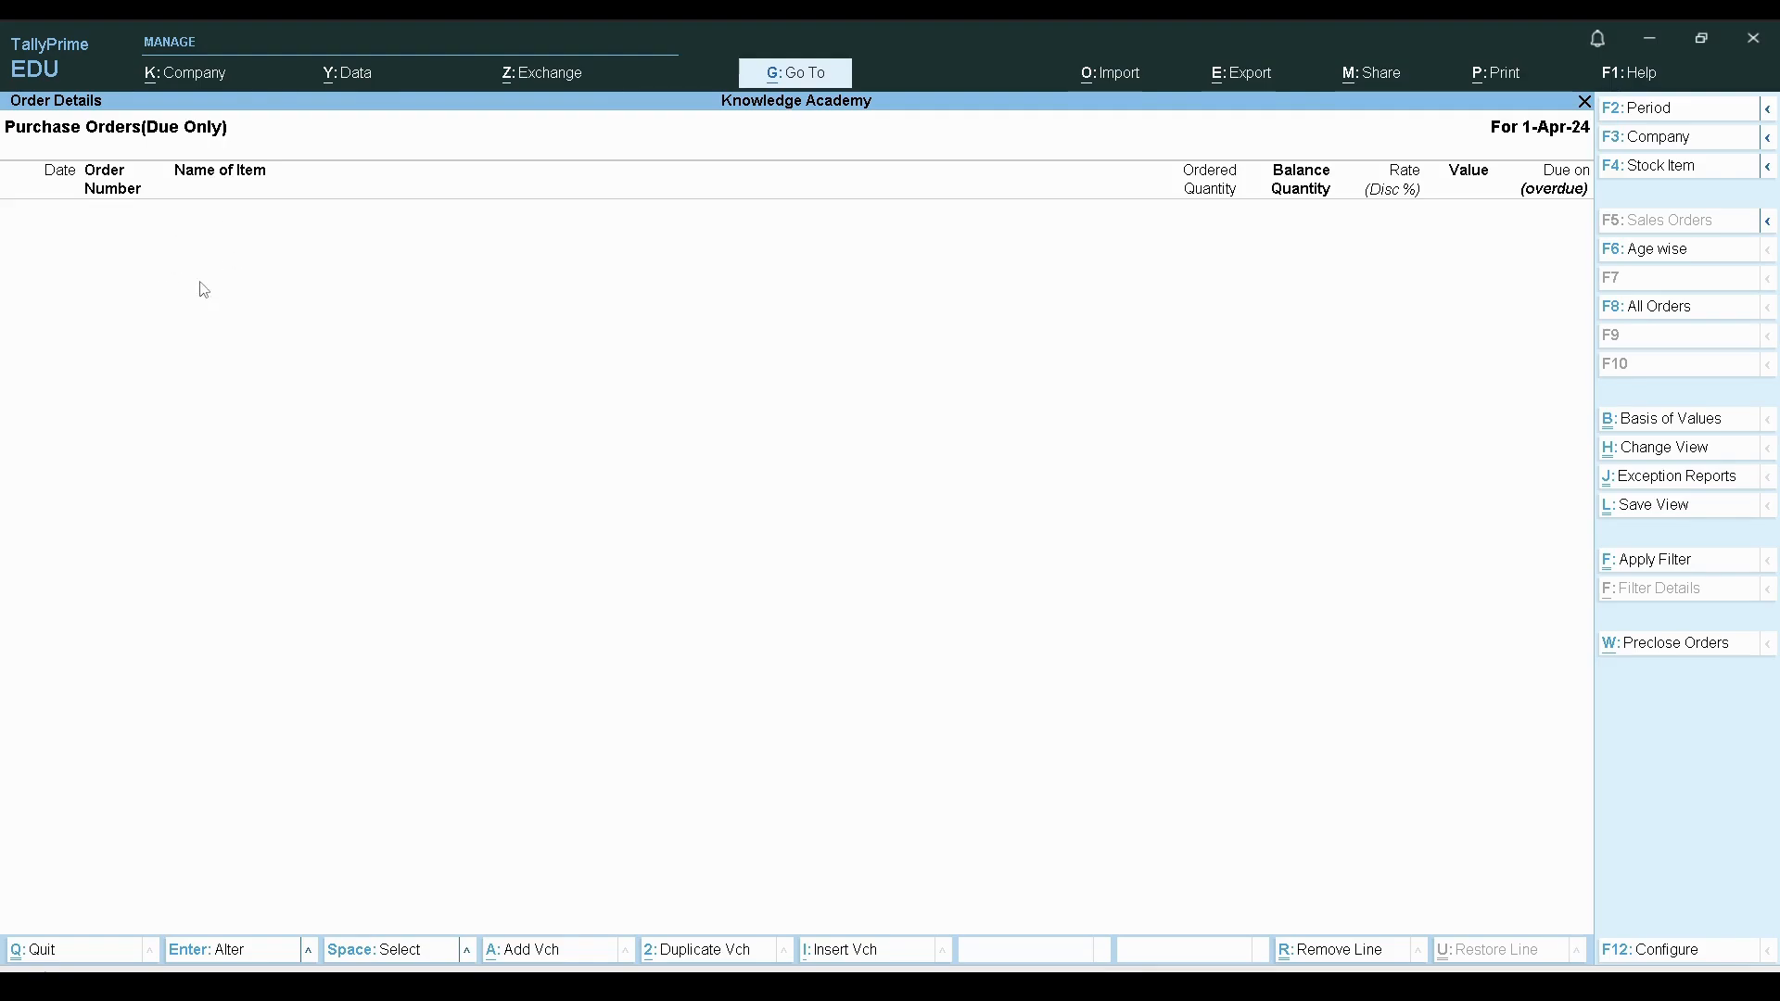
{"action": "key", "text": "Escape"}
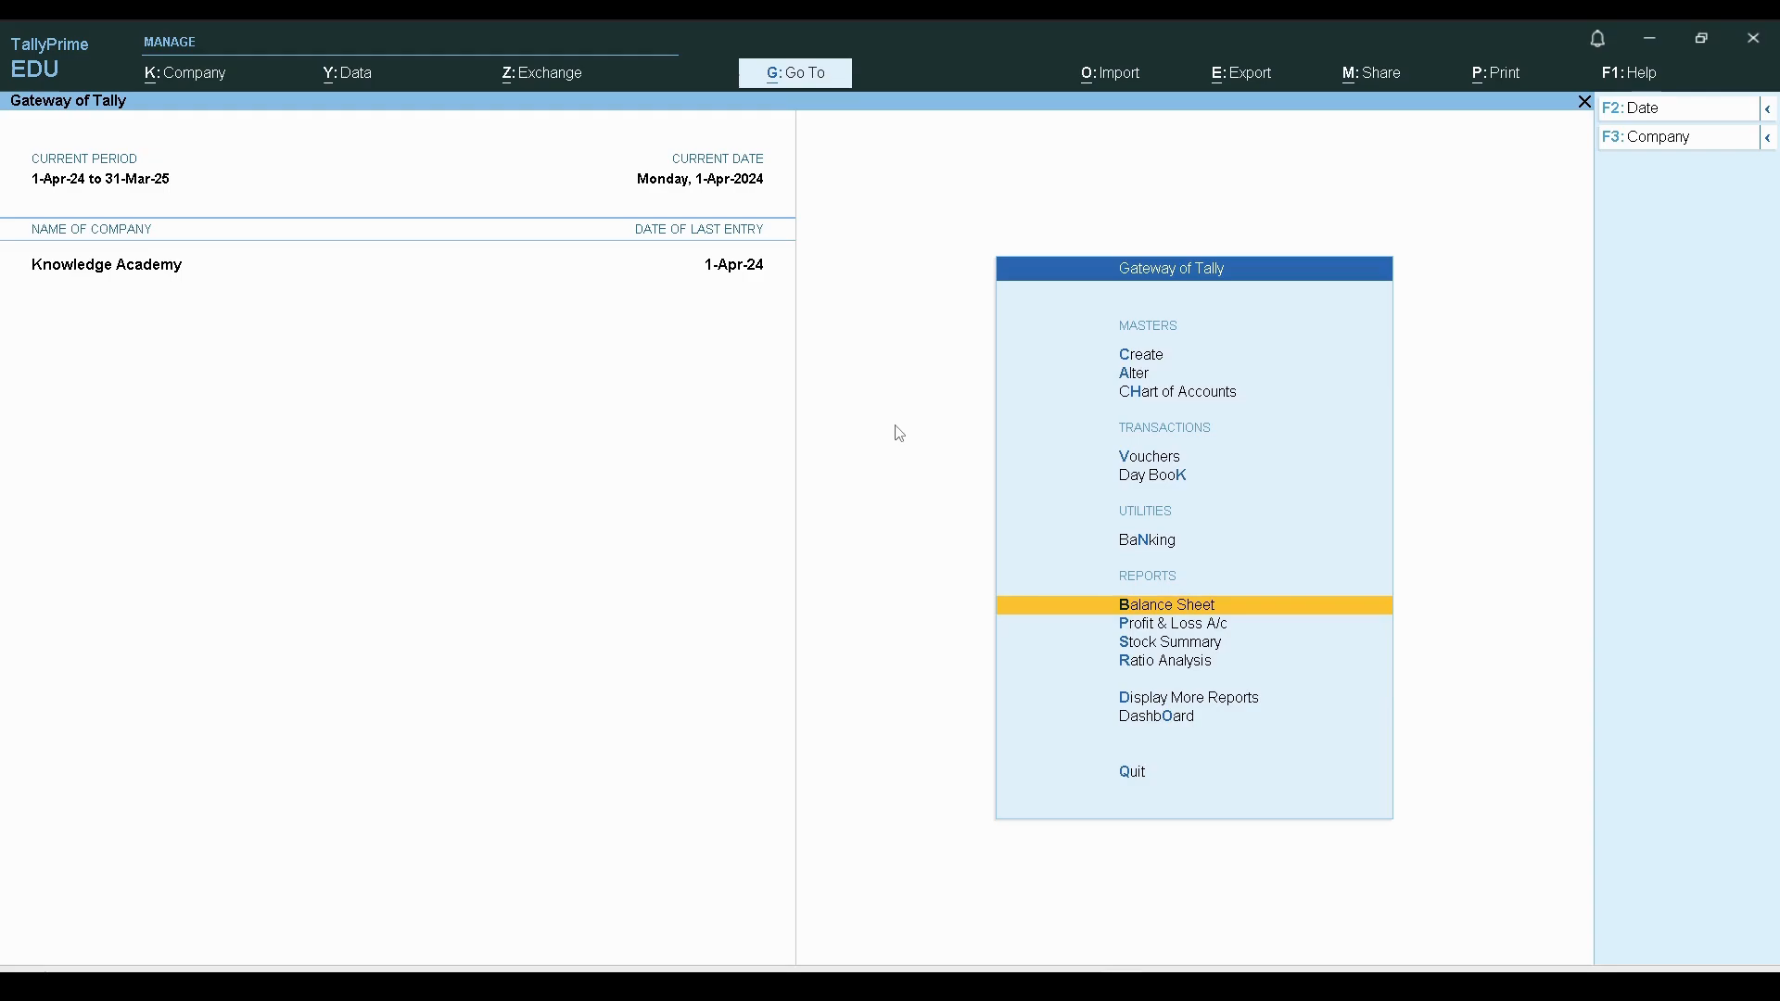
Step: Open the ledger report selection within the Account Books
{"action": "key", "text": "Down"}
{"action": "key", "text": "Down"}
{"action": "key", "text": "Down"}
{"action": "key", "text": "Down"}
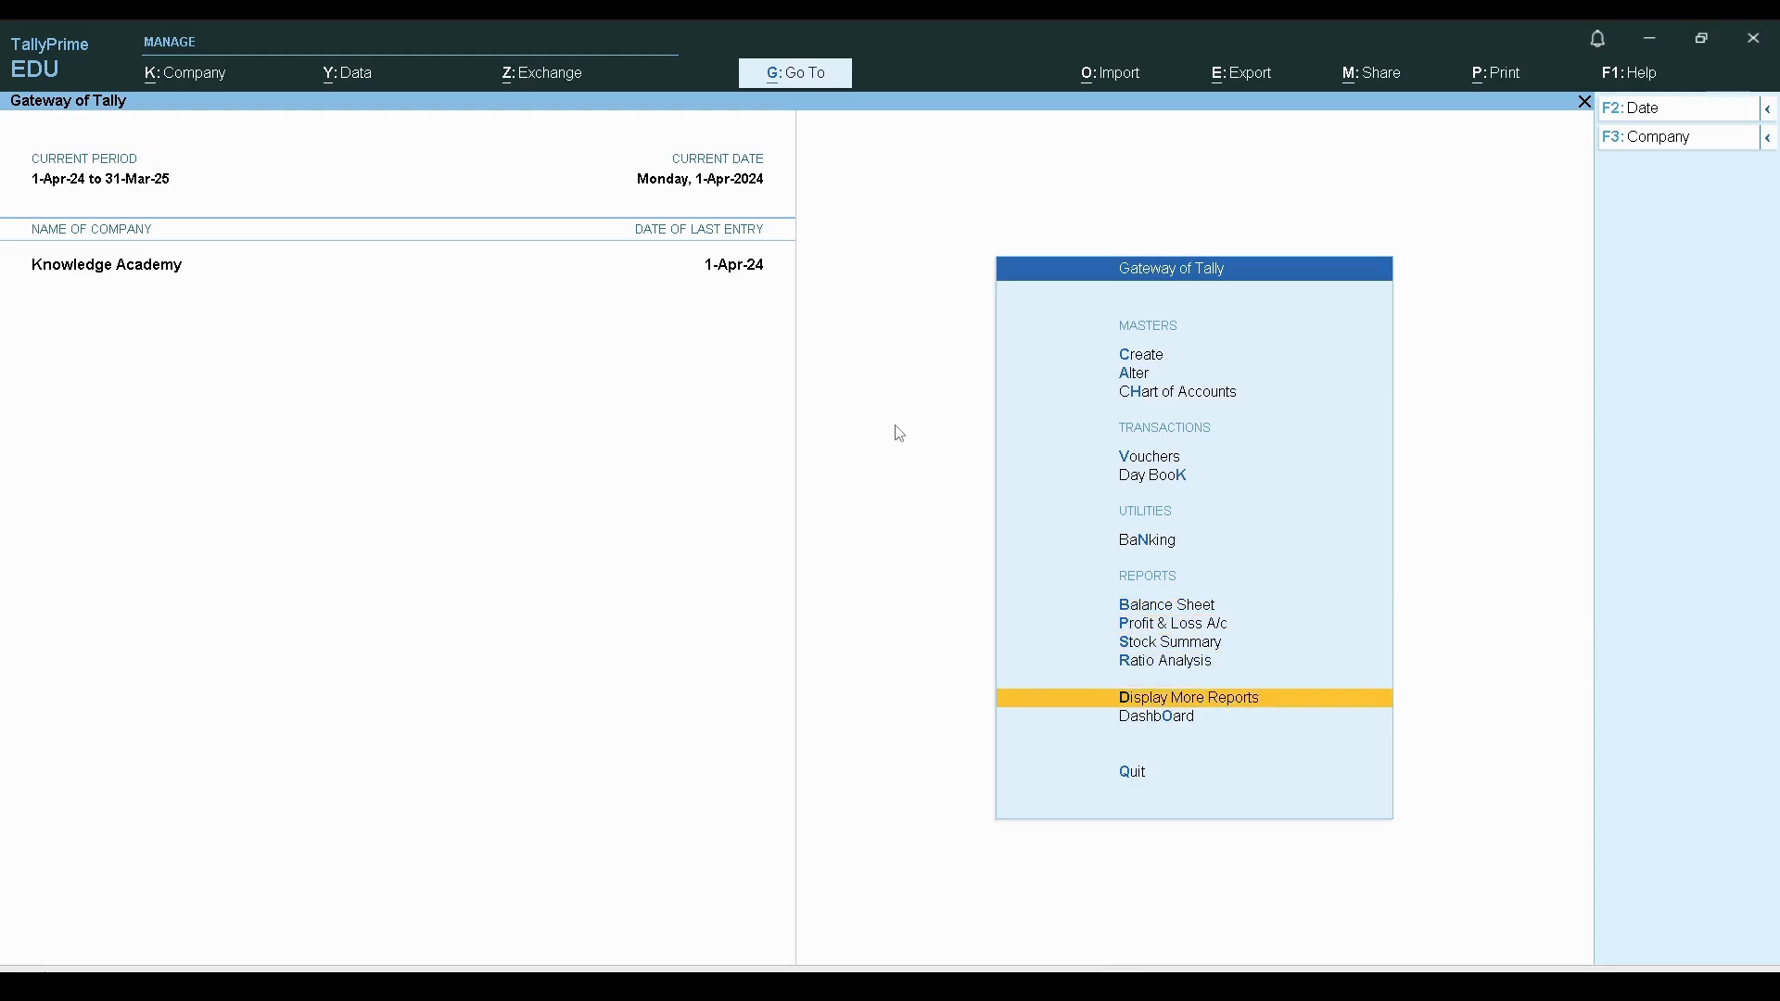
{"action": "key", "text": "Return"}
{"action": "key", "text": "Down"}
{"action": "key", "text": "Down"}
{"action": "key", "text": "Down"}
{"action": "key", "text": "Down"}
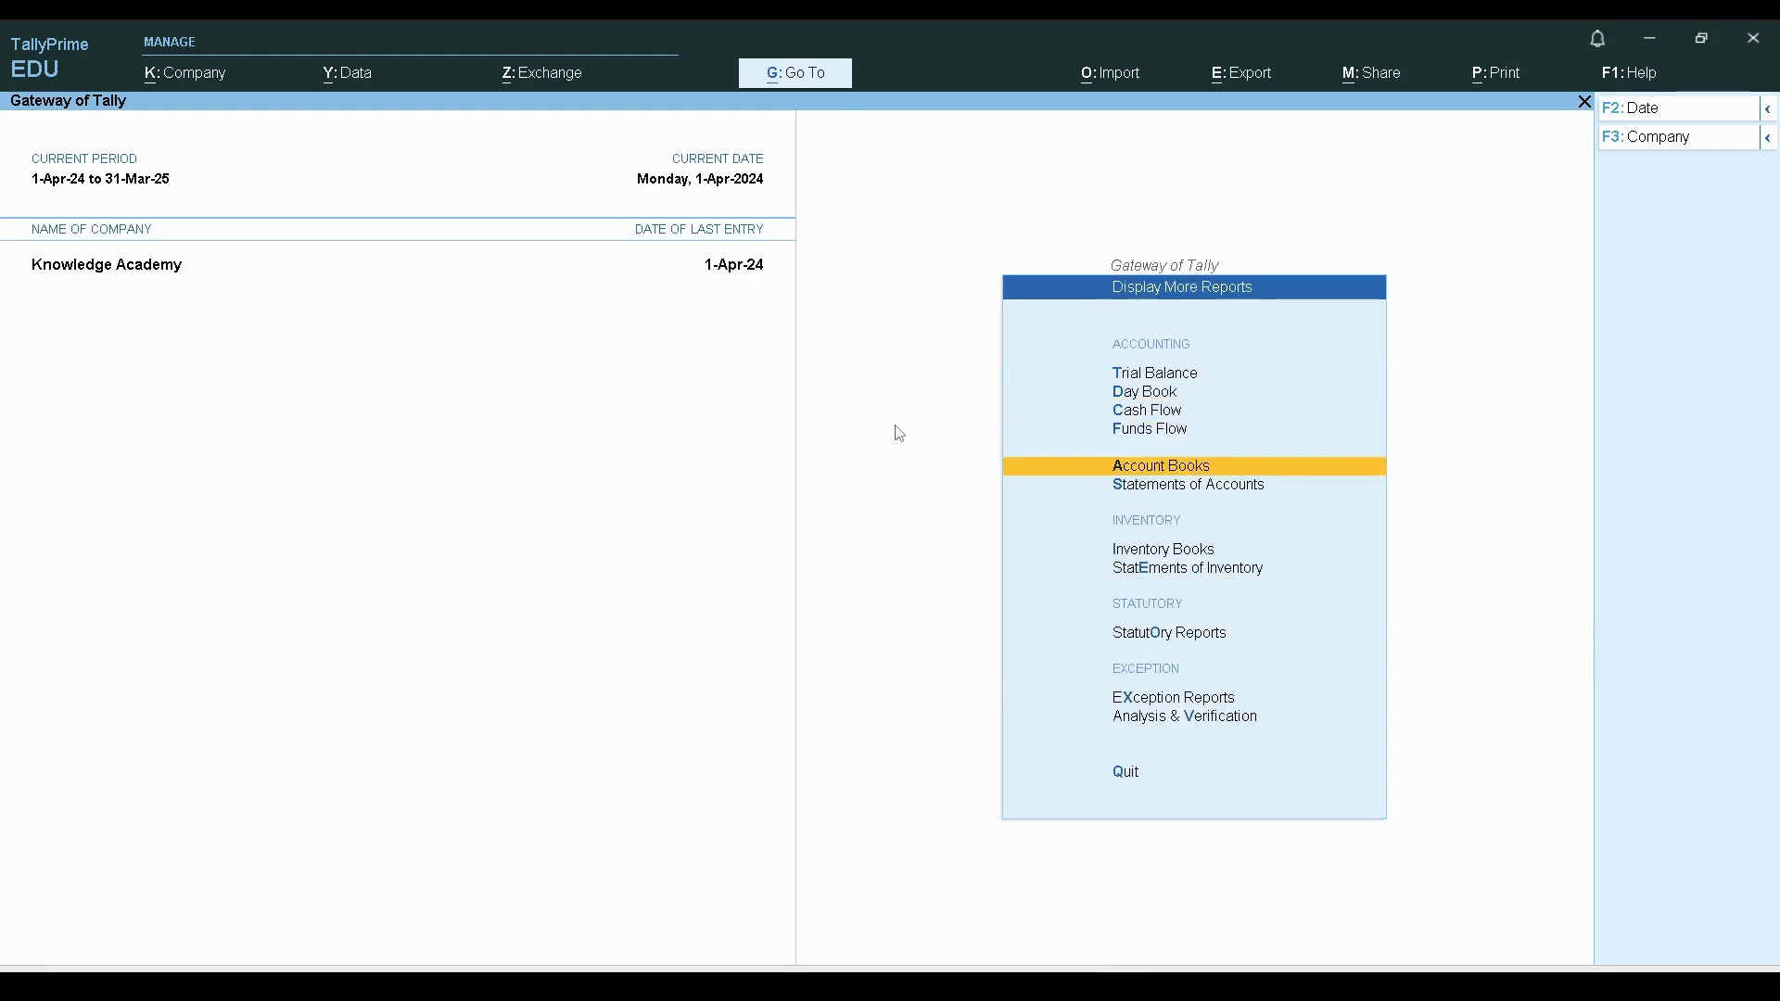
{"action": "key", "text": "Return"}
{"action": "key", "text": "Down"}
{"action": "key", "text": "Return"}
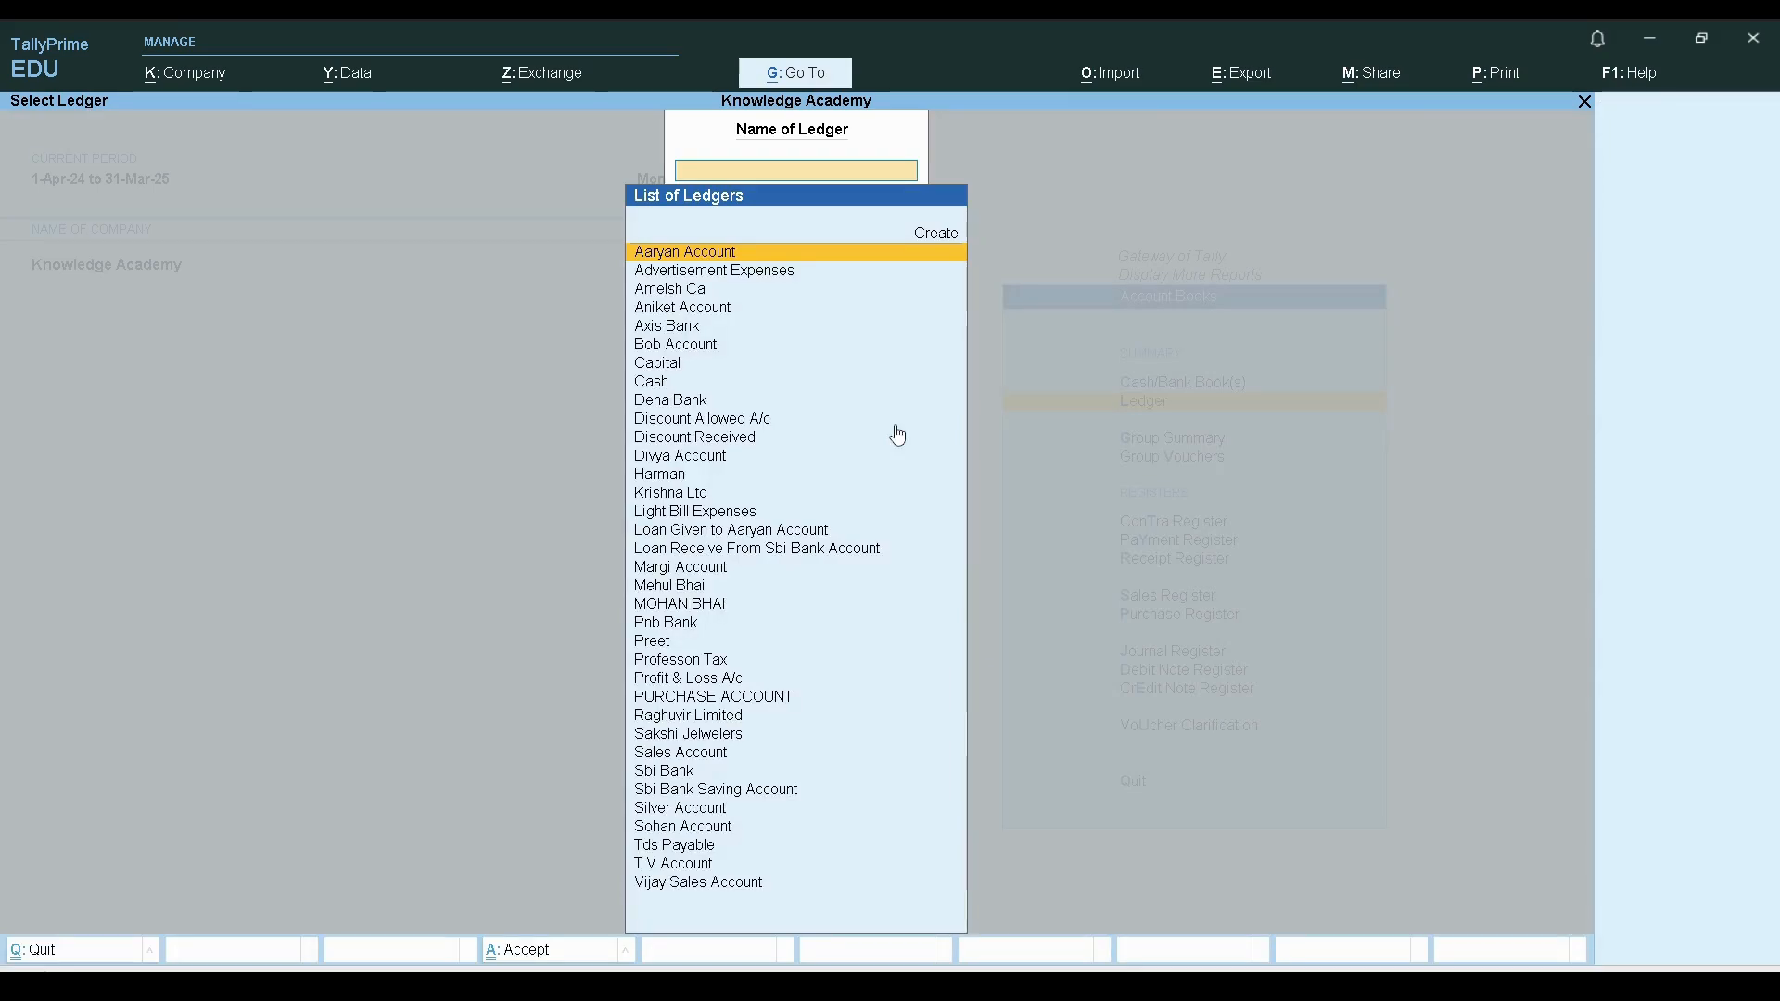
Step: Review the ledger vouchers of the order's supplier and return to the Gateway of Tally
{"action": "type", "text": "Di"}
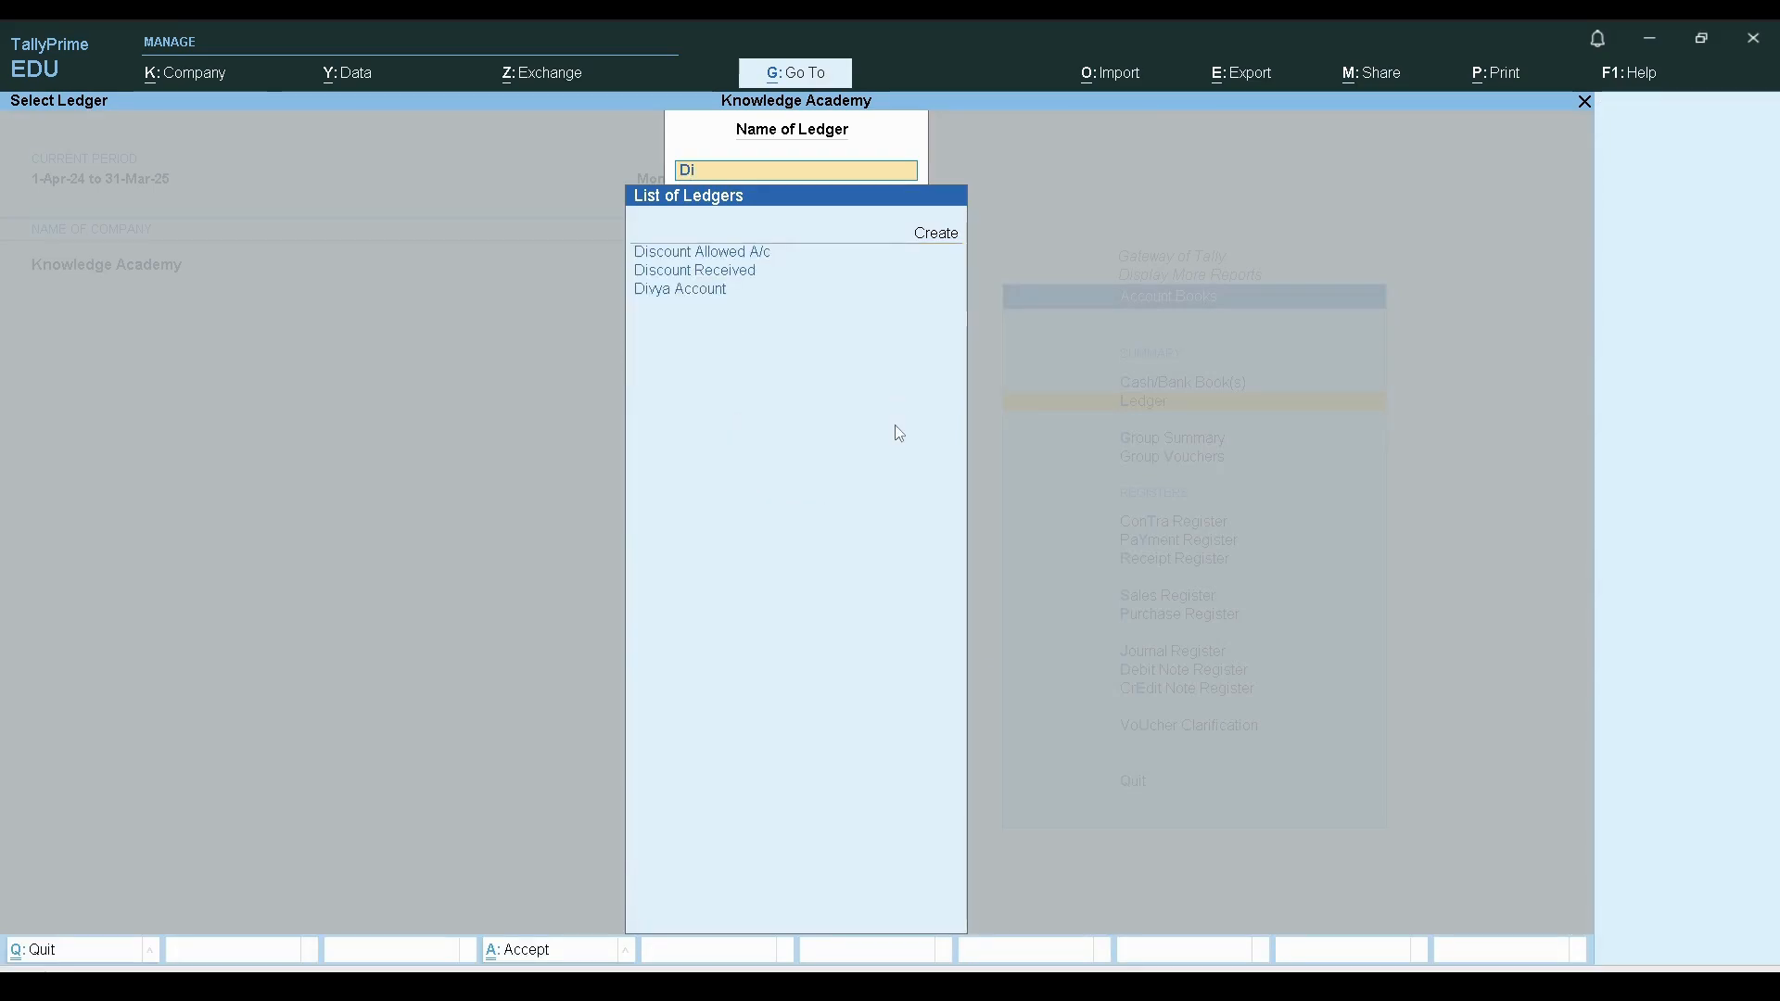
{"action": "key", "text": "Down"}
{"action": "key", "text": "Down"}
{"action": "key", "text": "Return"}
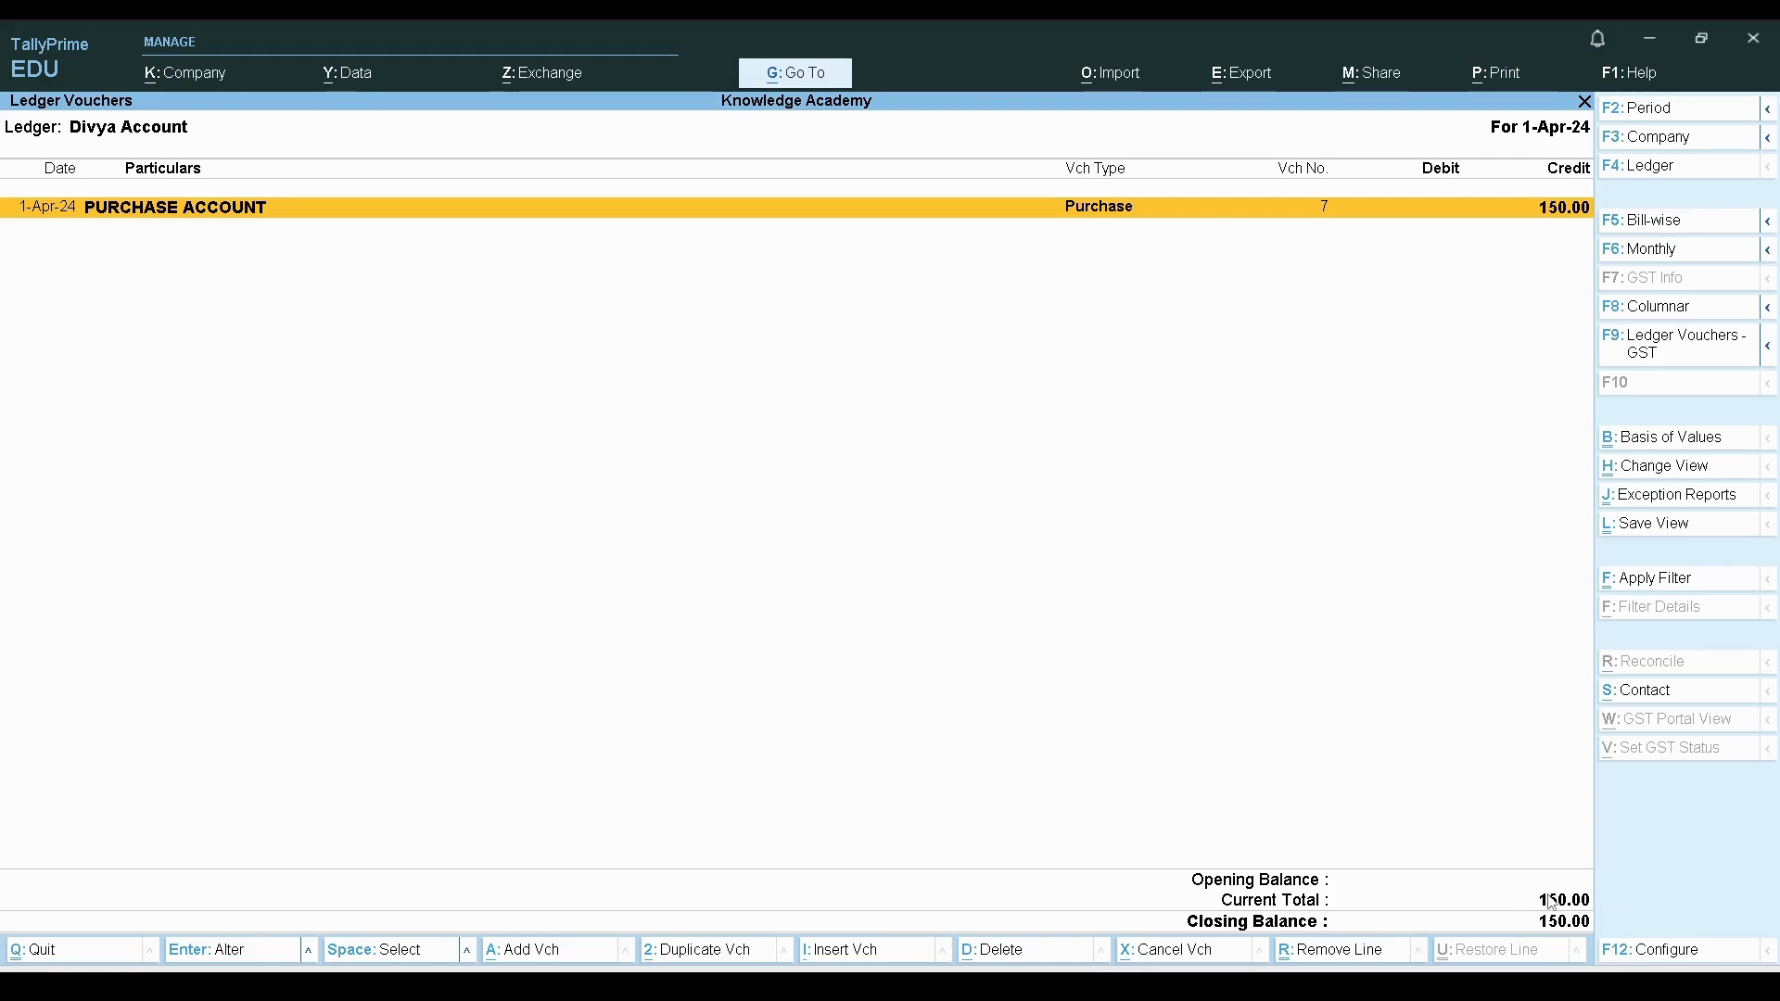
{"action": "key", "text": "Escape"}
{"action": "key", "text": "Escape"}
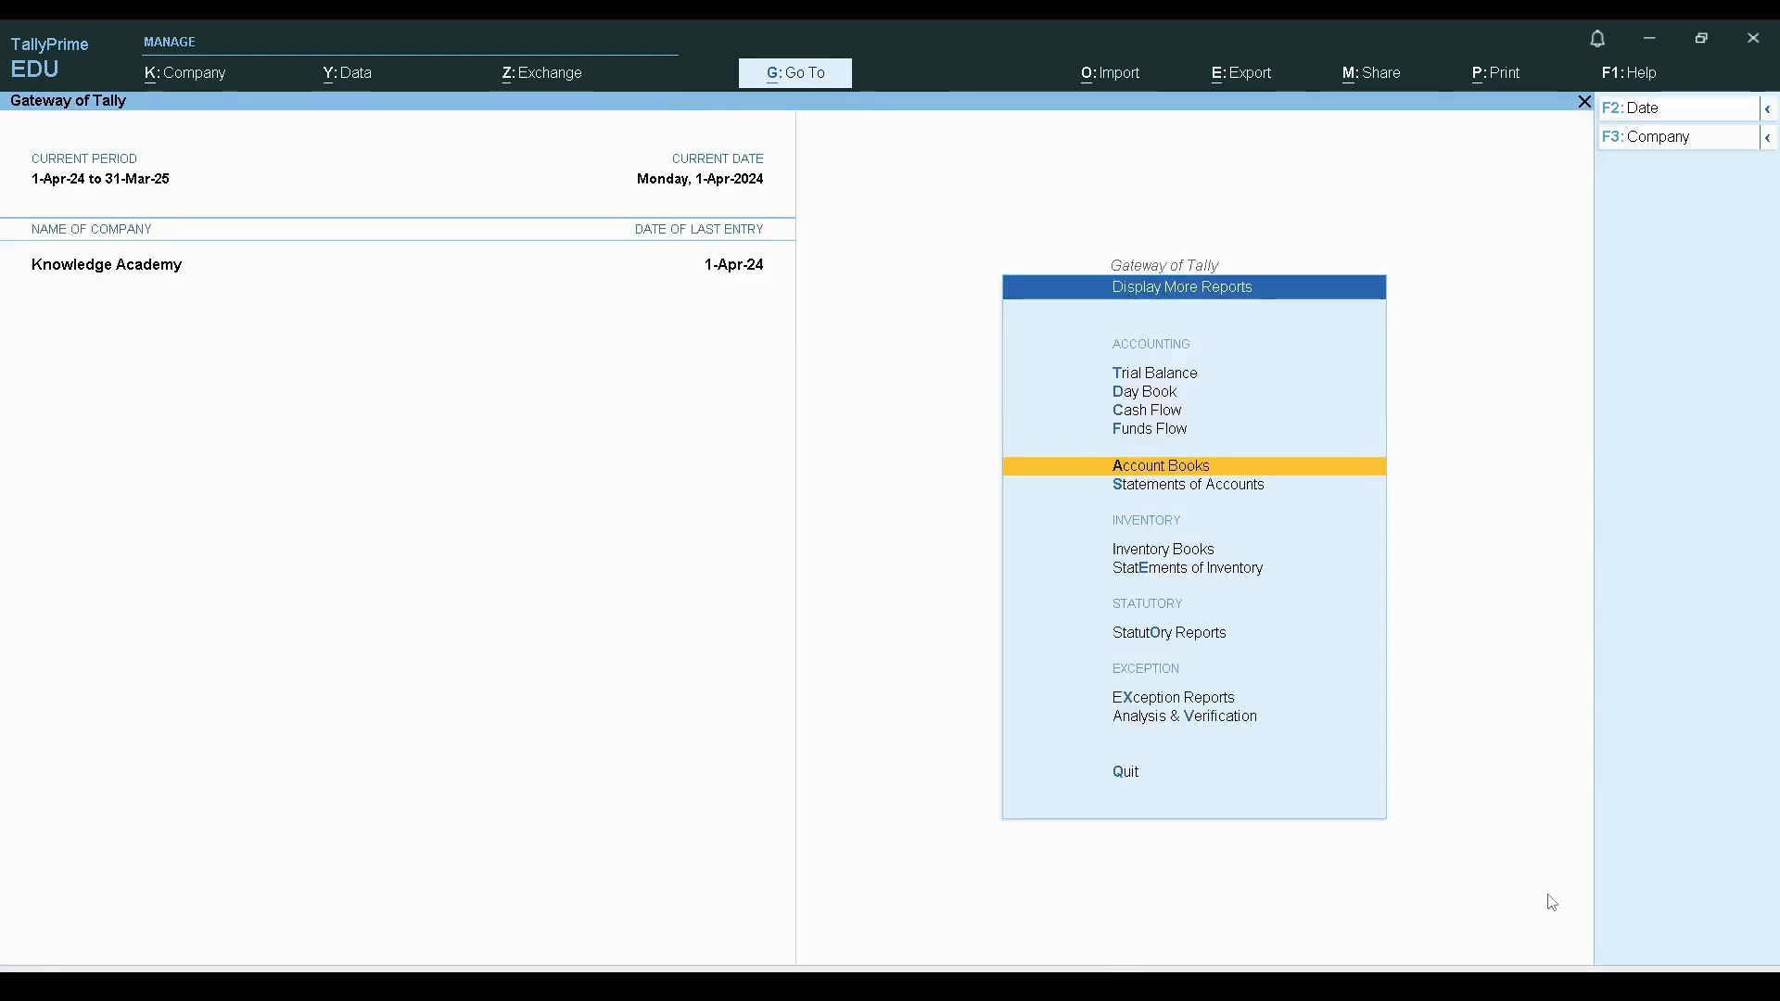
{"action": "key", "text": "Escape"}
{"action": "key", "text": "Escape"}
{"action": "key", "text": "n"}
Step: Open the Stock Summary report to check the stock of Marker Pen
{"action": "key", "text": "Down"}
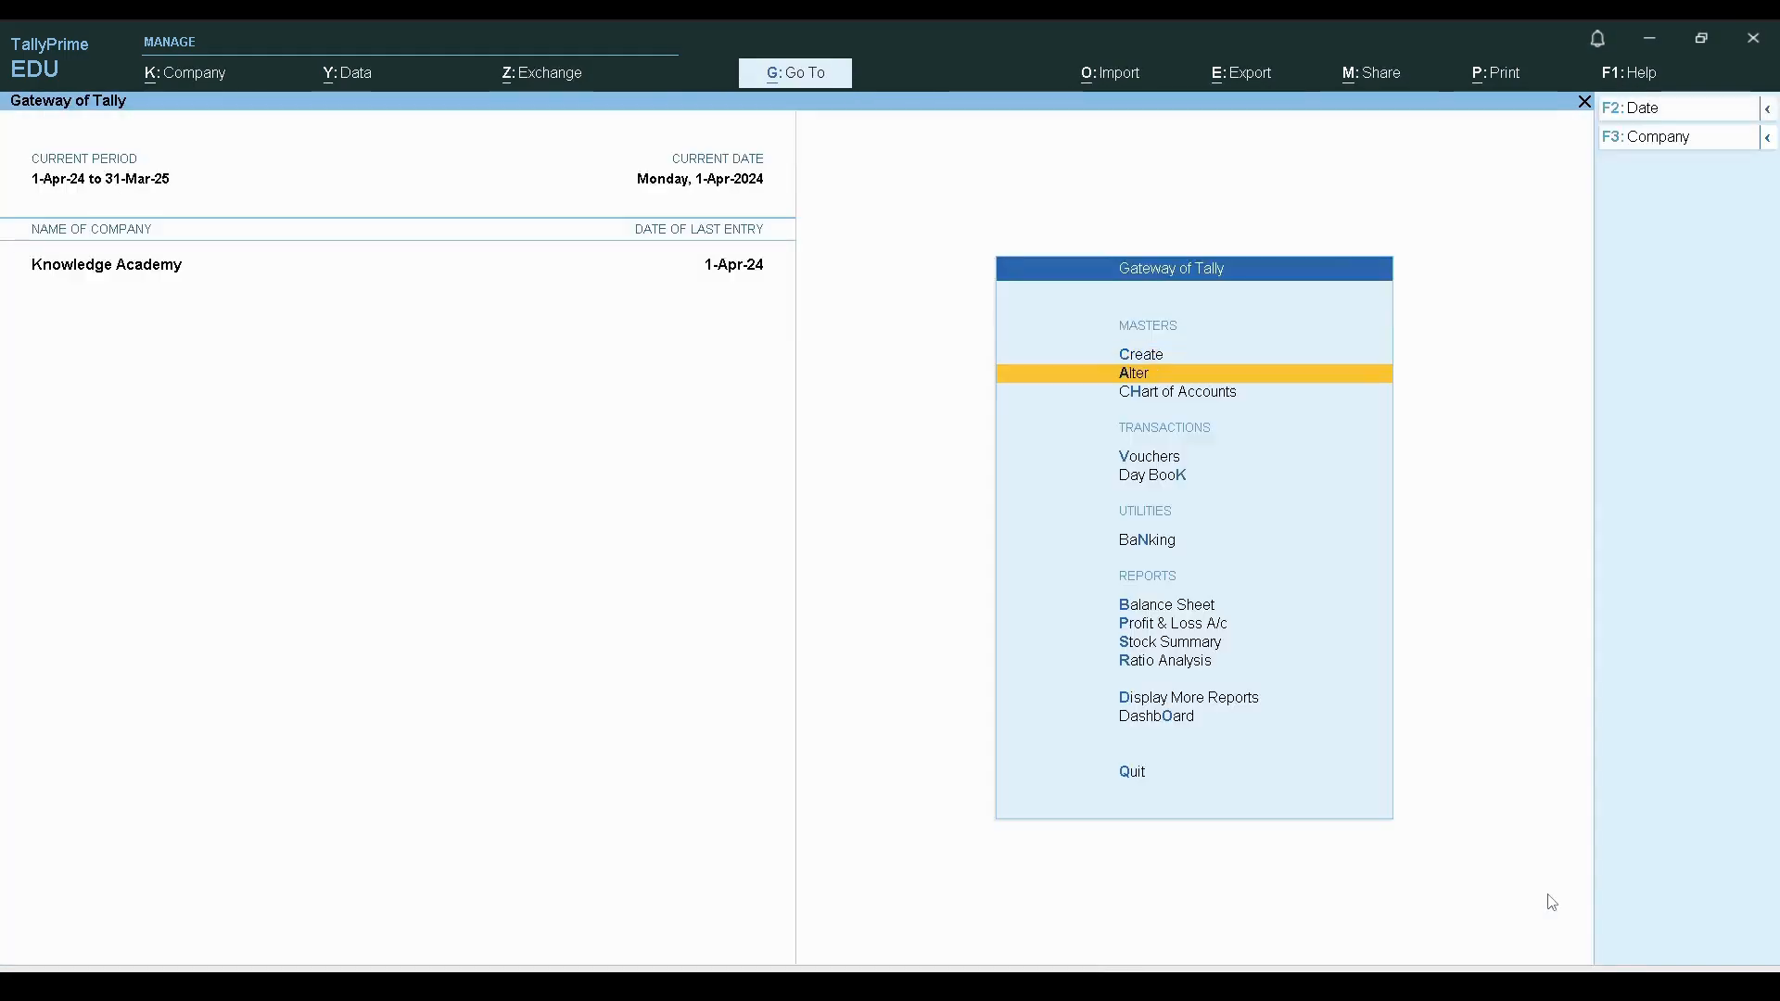
{"action": "key", "text": "Down"}
{"action": "key", "text": "Down"}
{"action": "key", "text": "Down"}
{"action": "key", "text": "Down"}
{"action": "key", "text": "Down"}
{"action": "key", "text": "Down"}
{"action": "key", "text": "Down"}
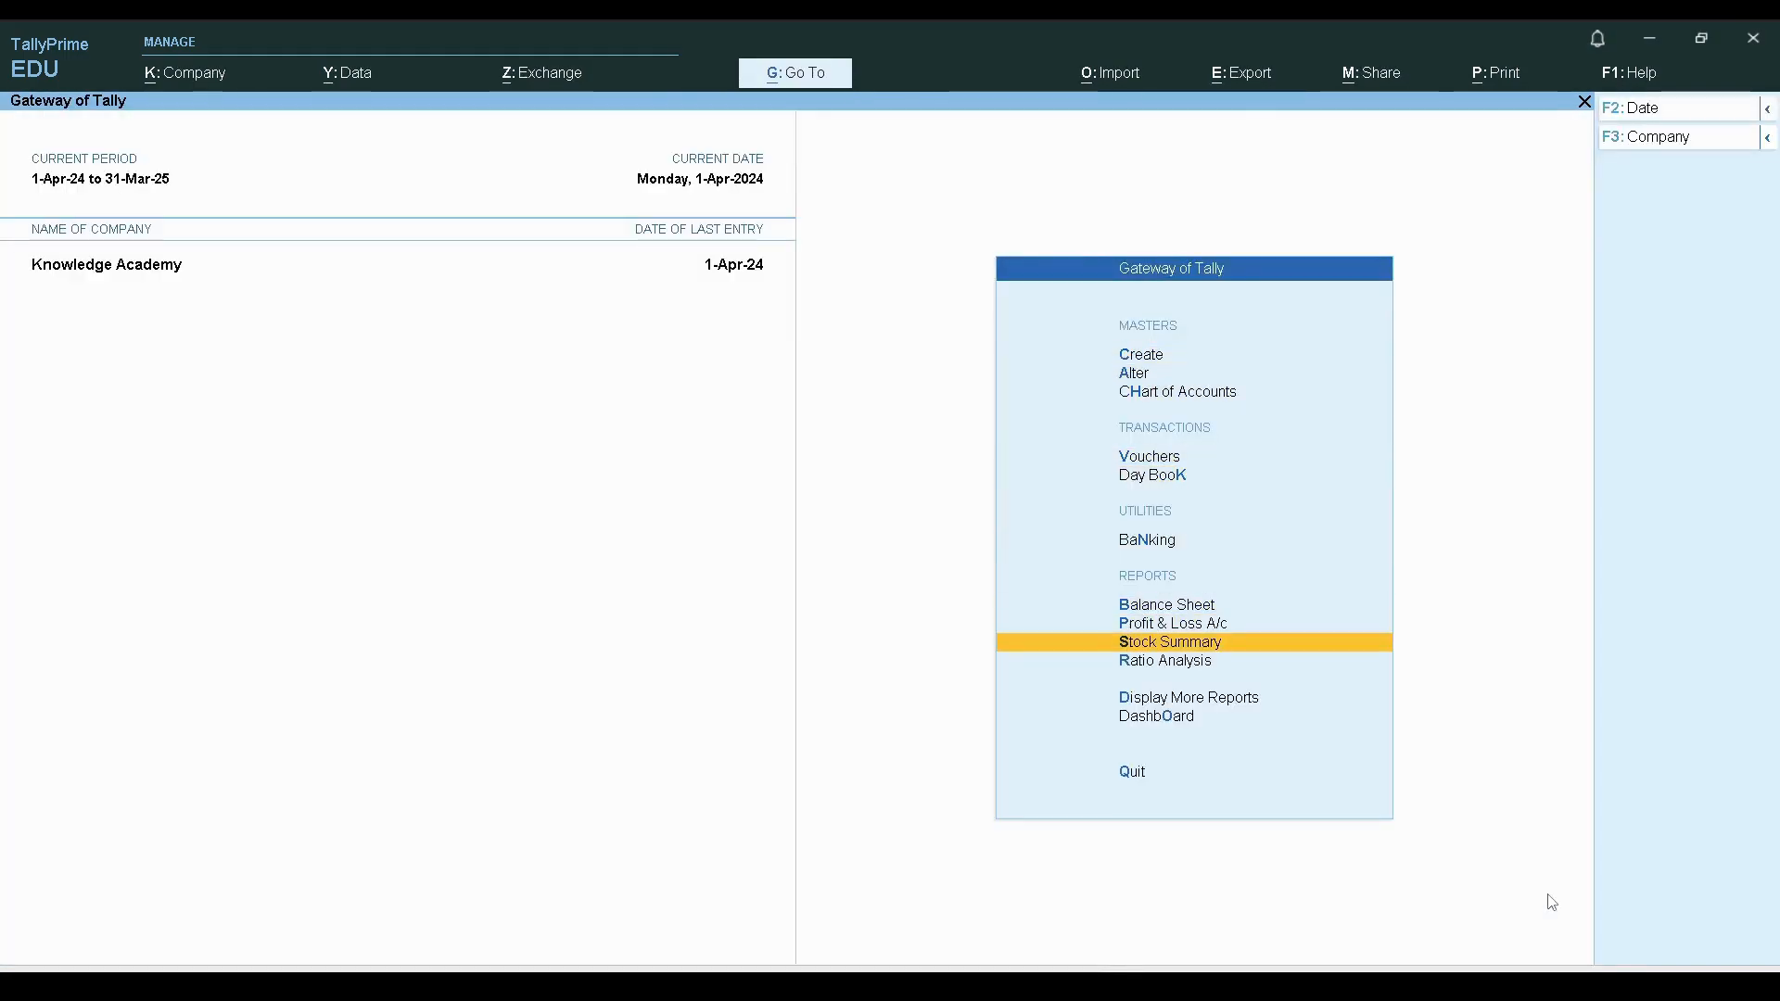
{"action": "key", "text": "Return"}
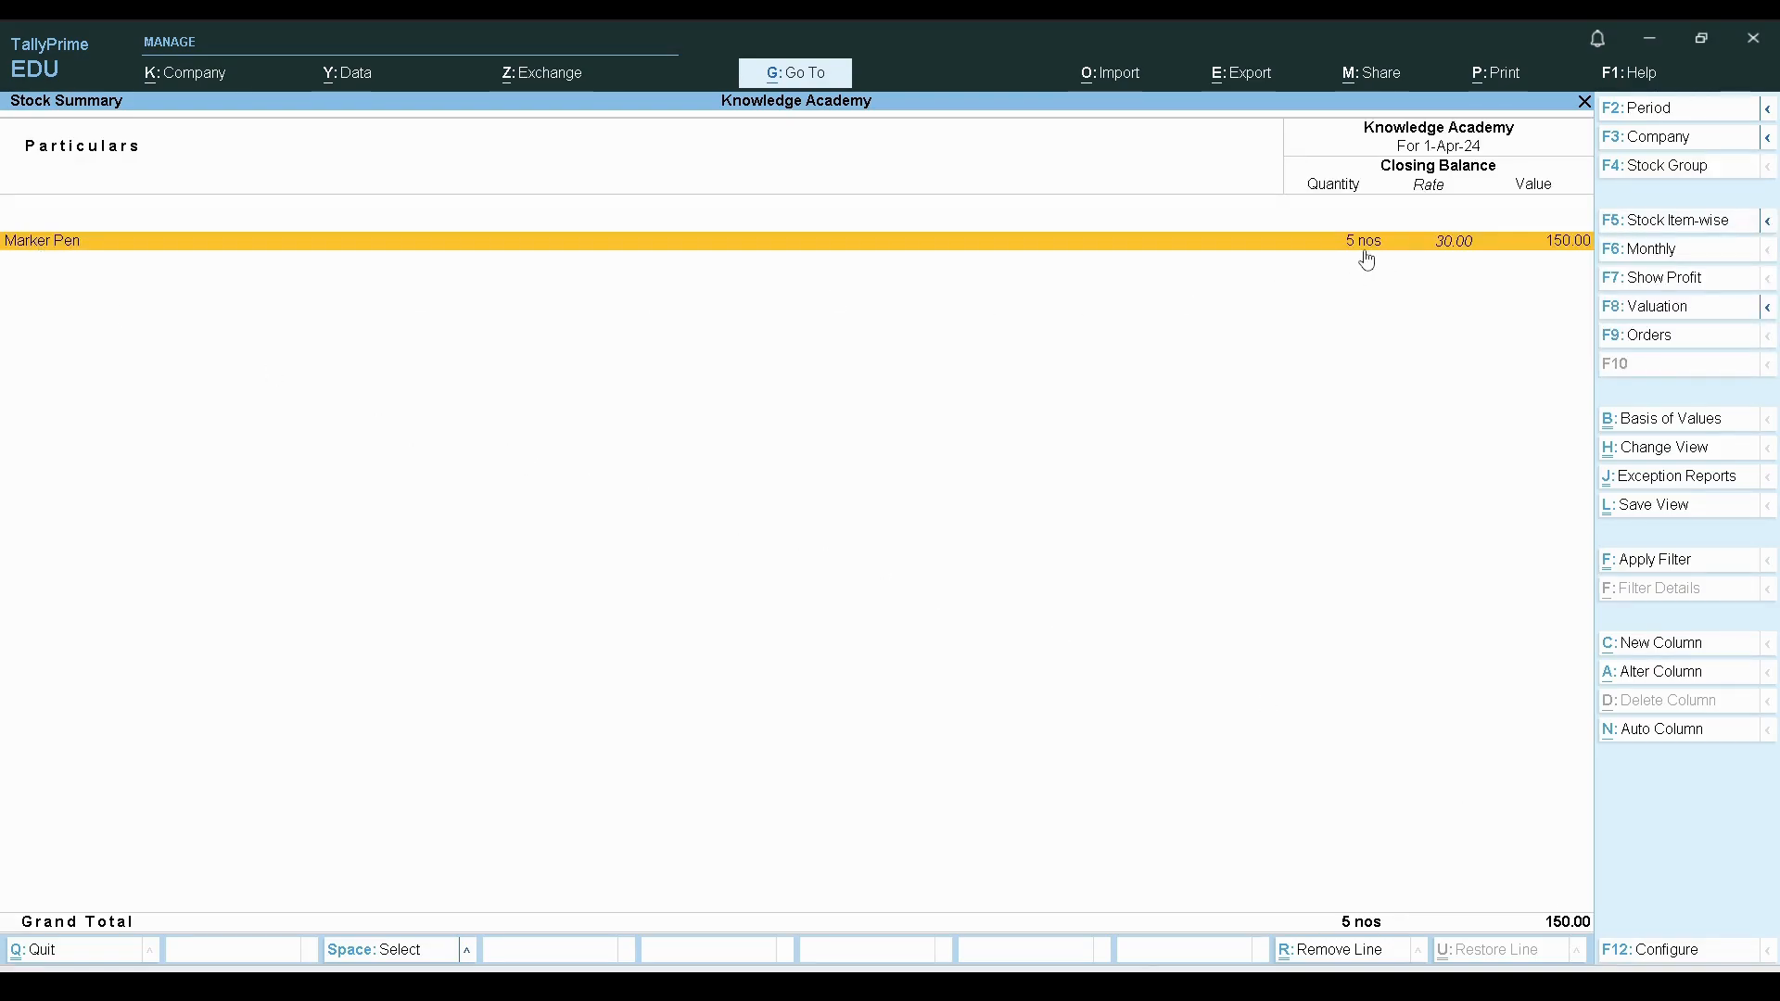
Step: Switch to Purchase order.docx in Word and draw red lines beneath the heading, exercise 1's order text and exercise 20's table
{"action": "key", "text": "alt+Tab"}
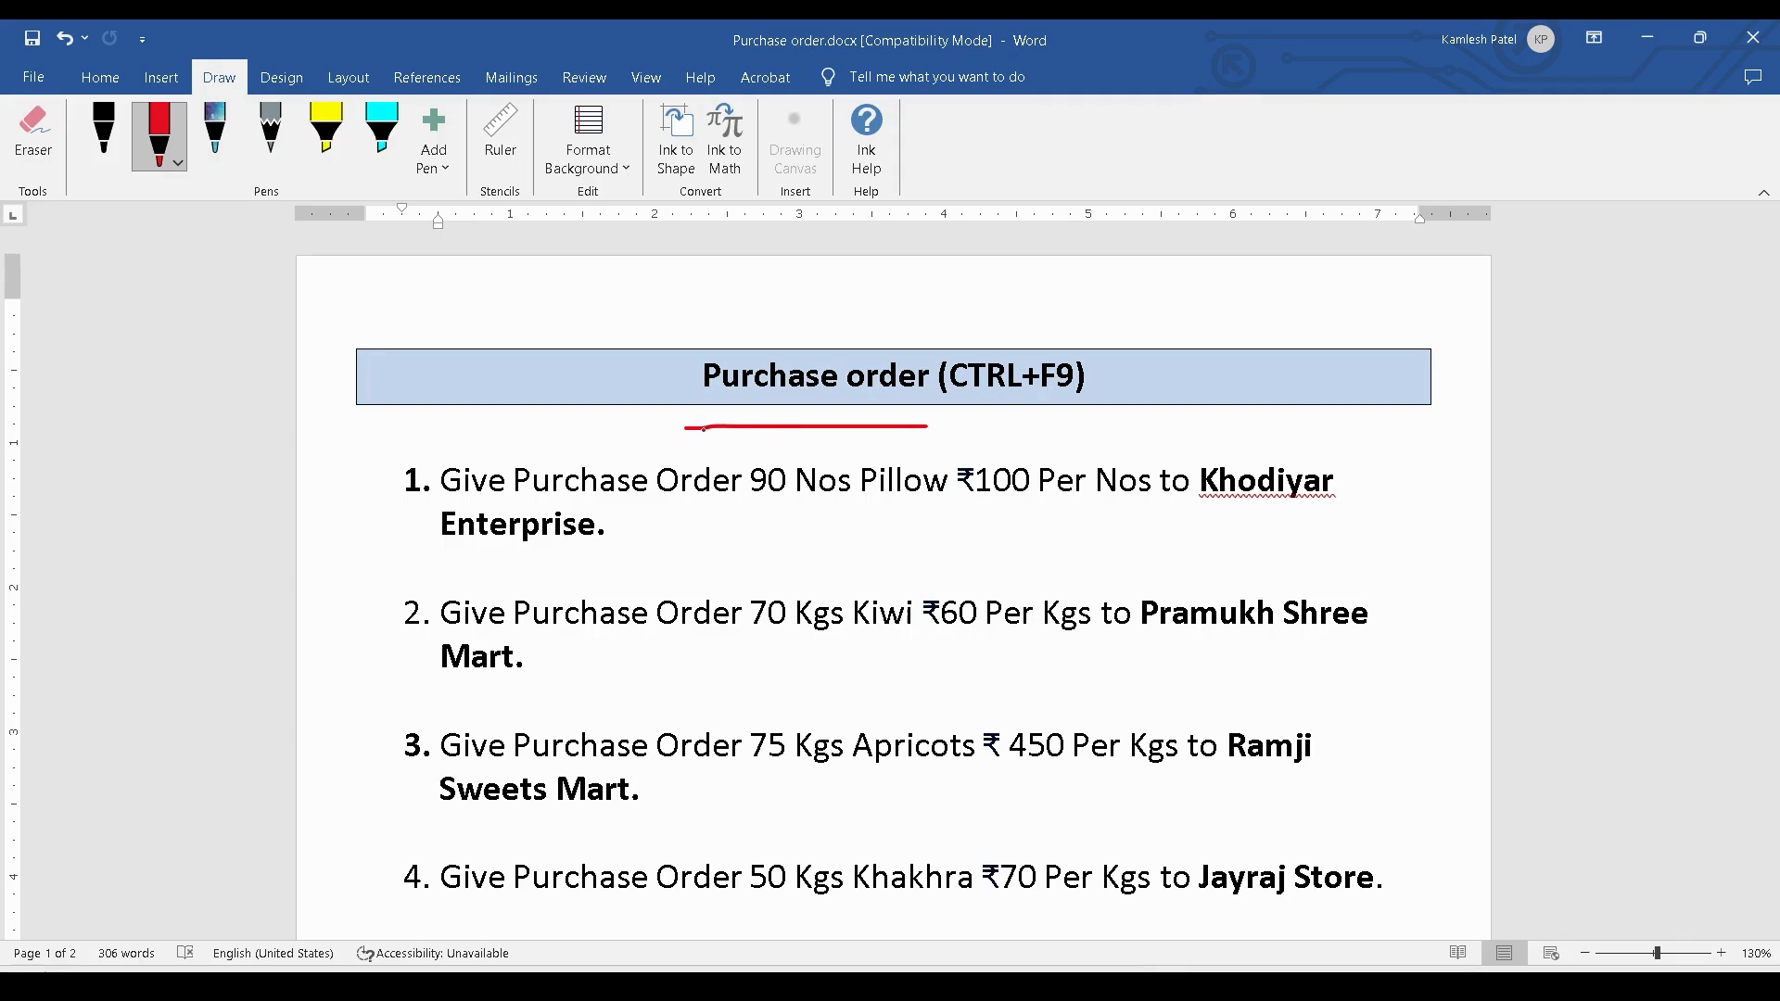
{"action": "left_click_drag", "start_coordinate": [704, 428], "coordinate": [822, 427]}
{"action": "left_click_drag", "start_coordinate": [625, 503], "coordinate": [758, 509]}
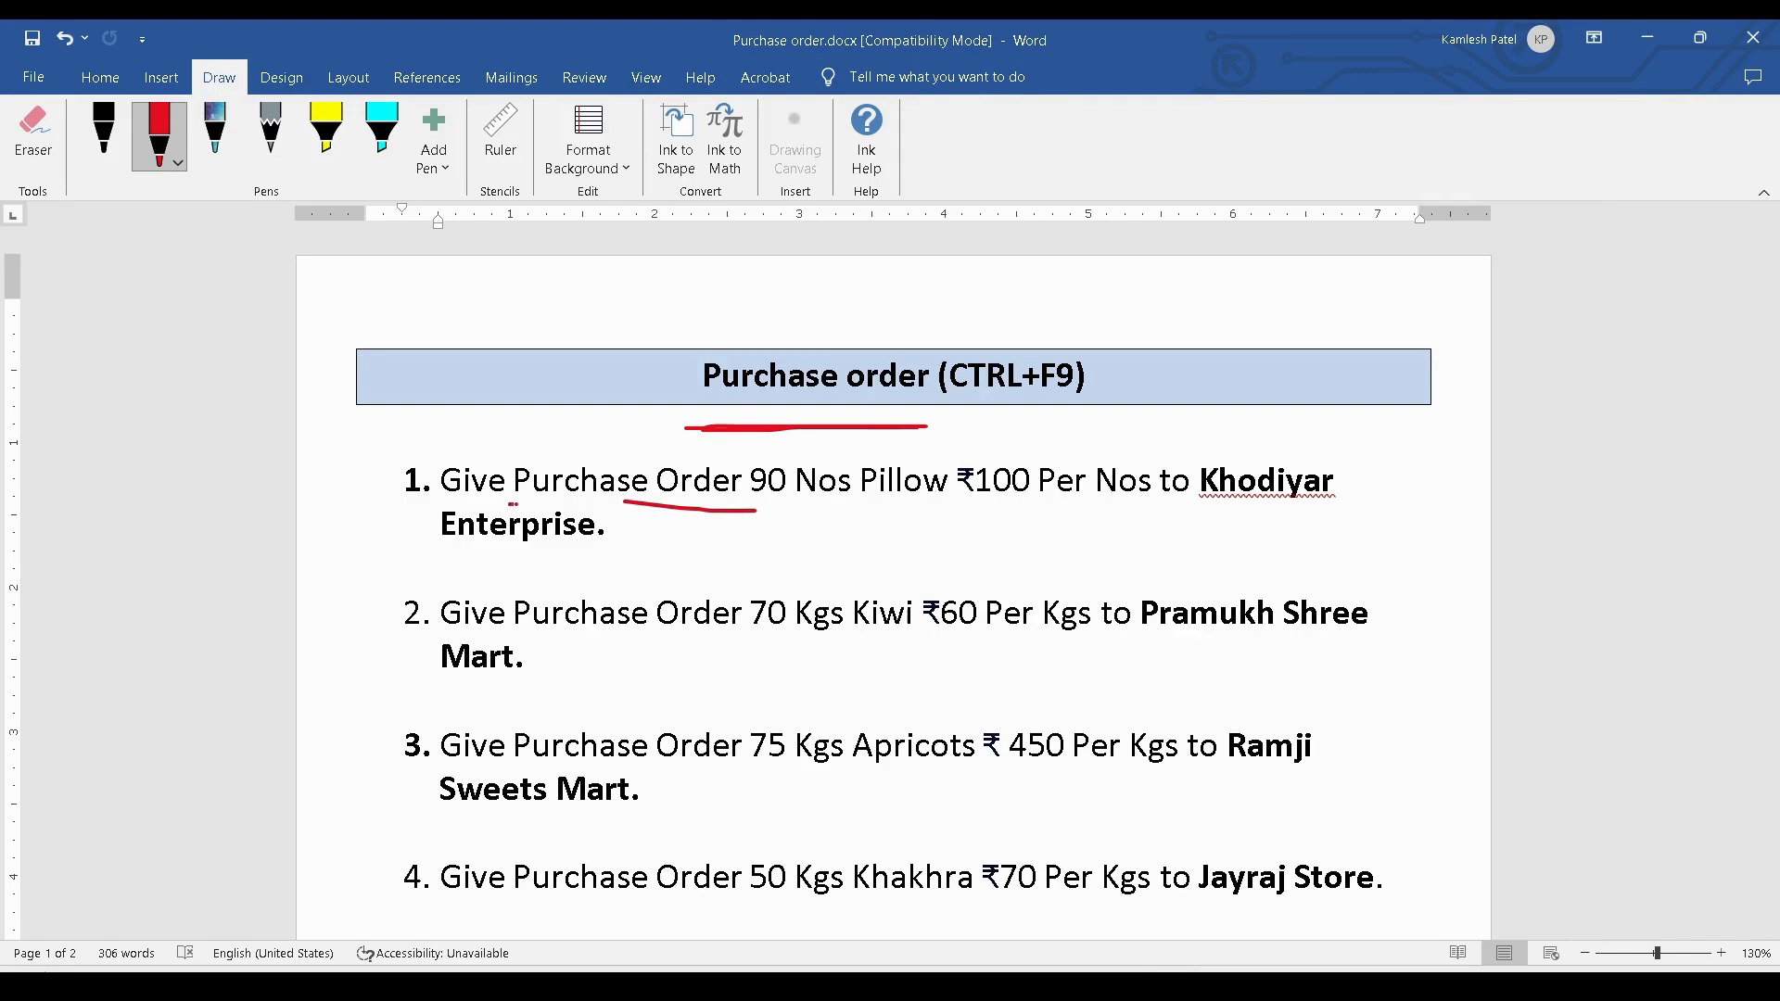
{"action": "left_click_drag", "start_coordinate": [515, 505], "coordinate": [635, 512]}
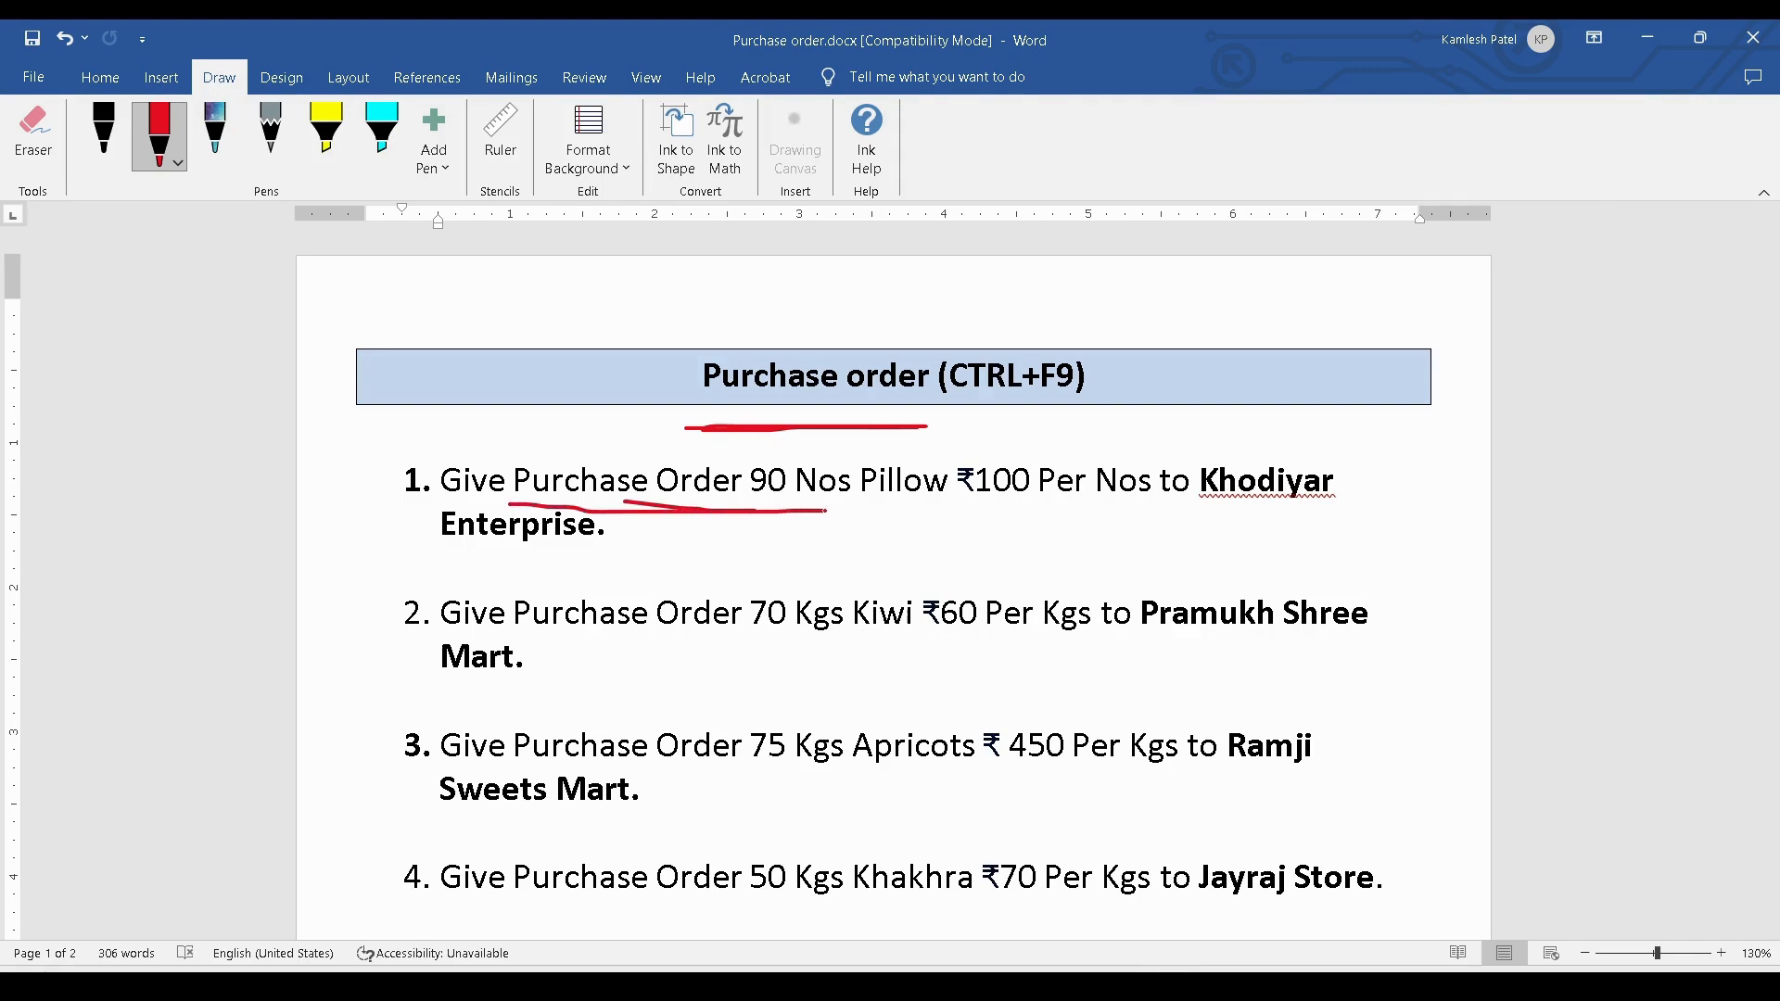
{"action": "left_click_drag", "start_coordinate": [825, 510], "coordinate": [916, 509]}
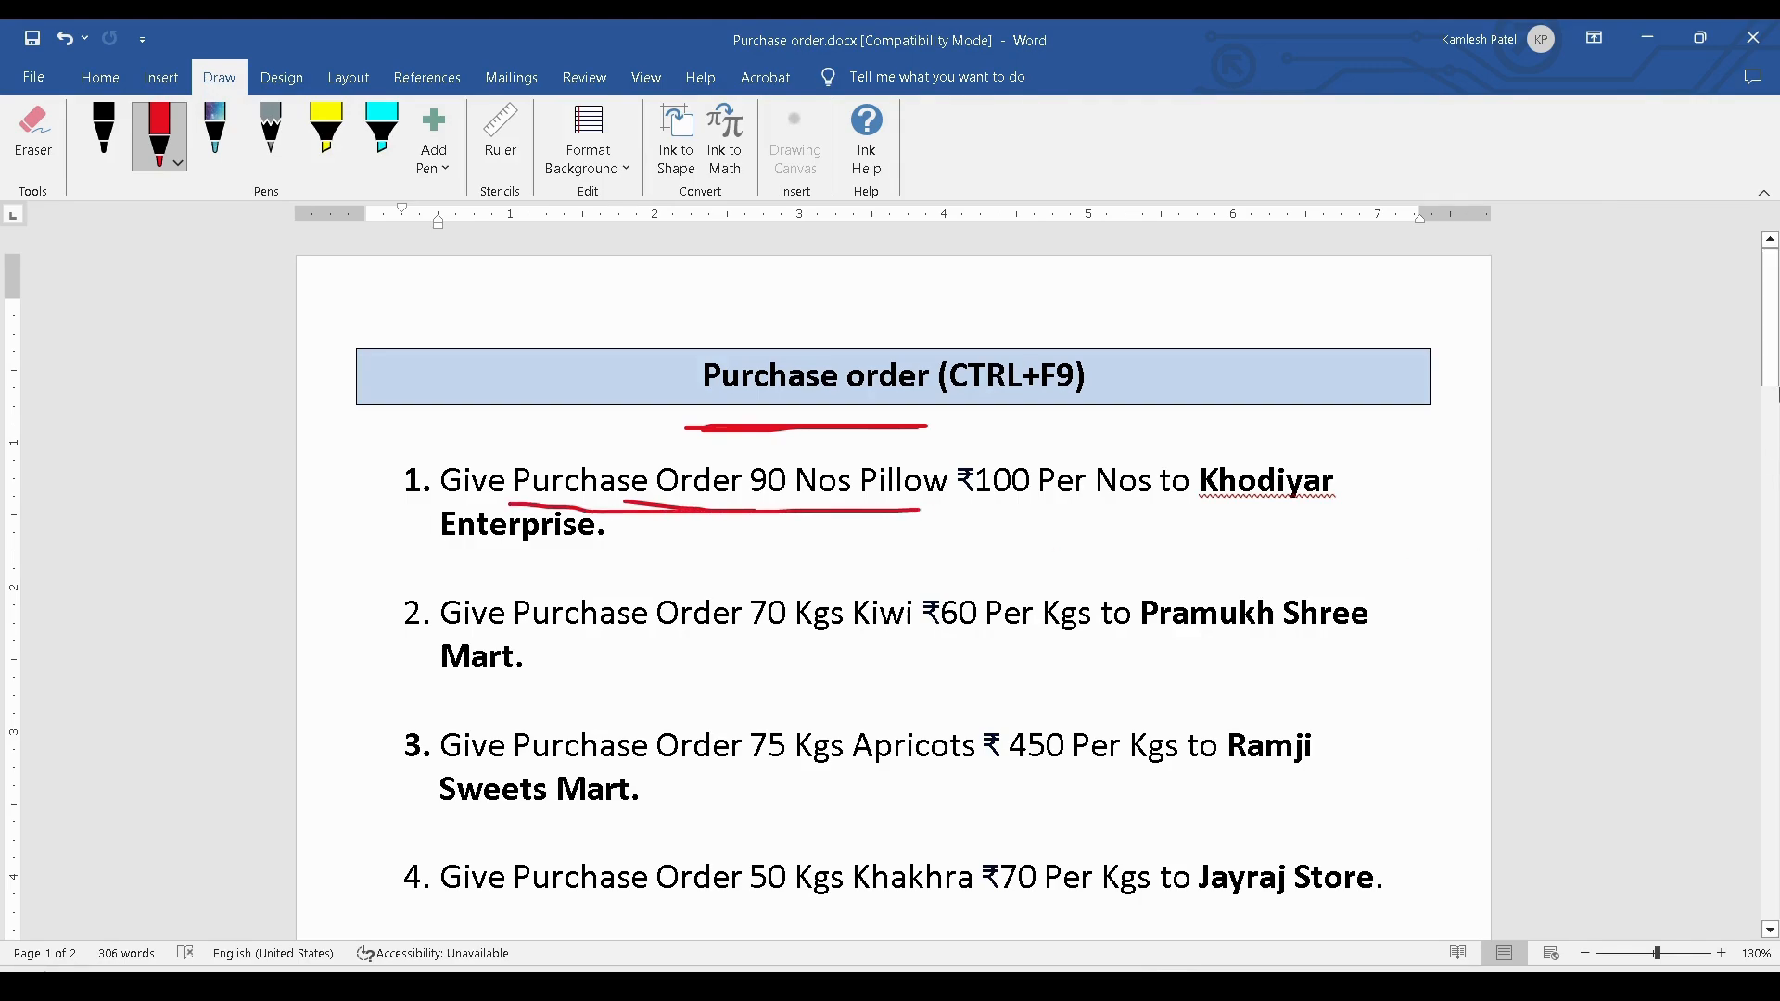
{"action": "left_click_drag", "start_coordinate": [1770, 370], "coordinate": [1768, 788]}
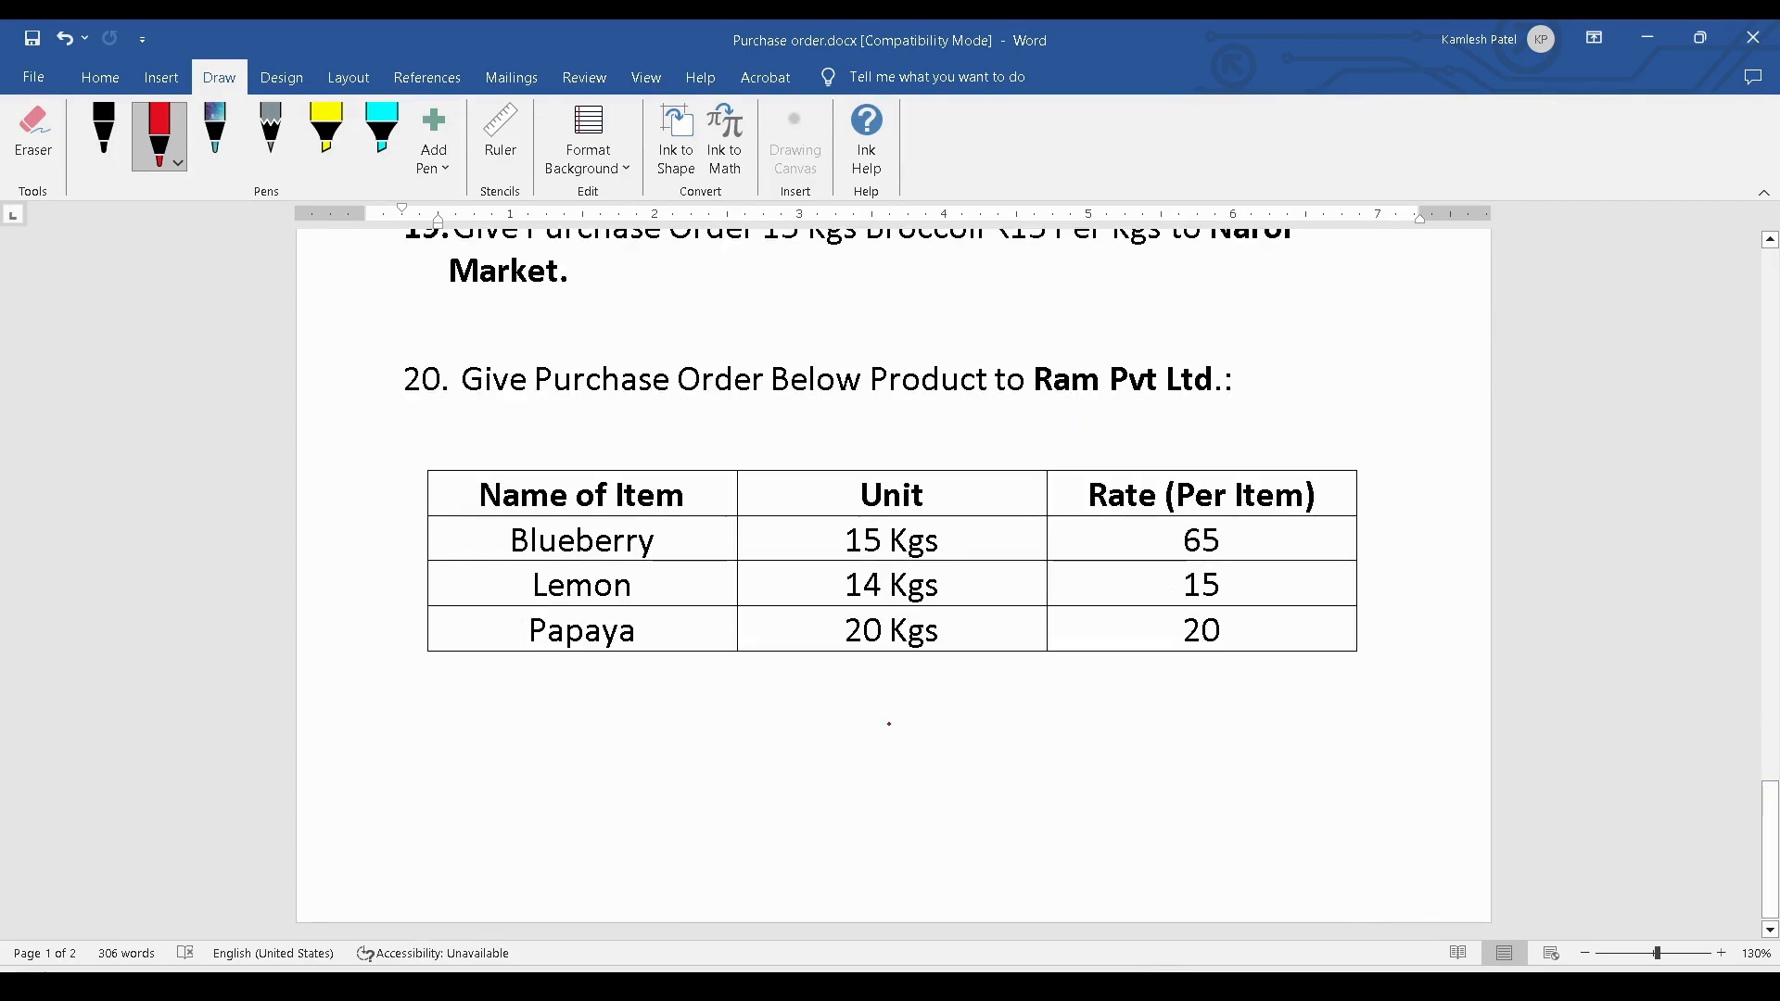
{"action": "left_click_drag", "start_coordinate": [759, 723], "coordinate": [866, 719]}
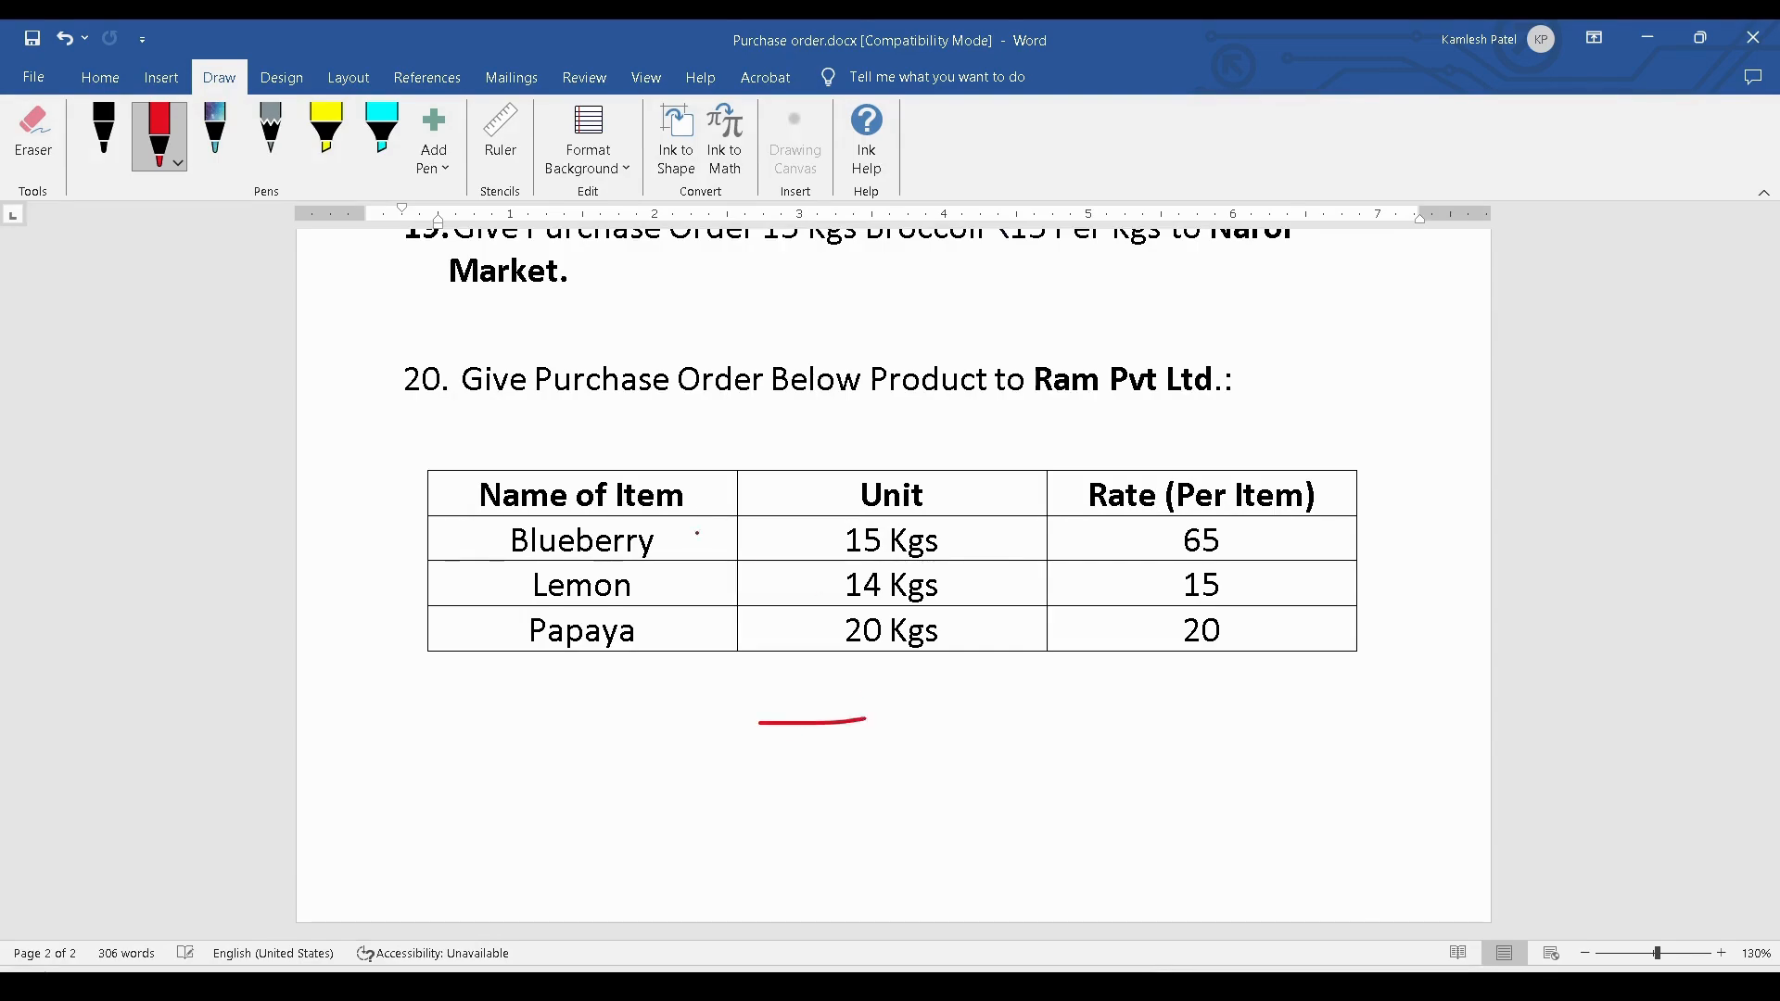